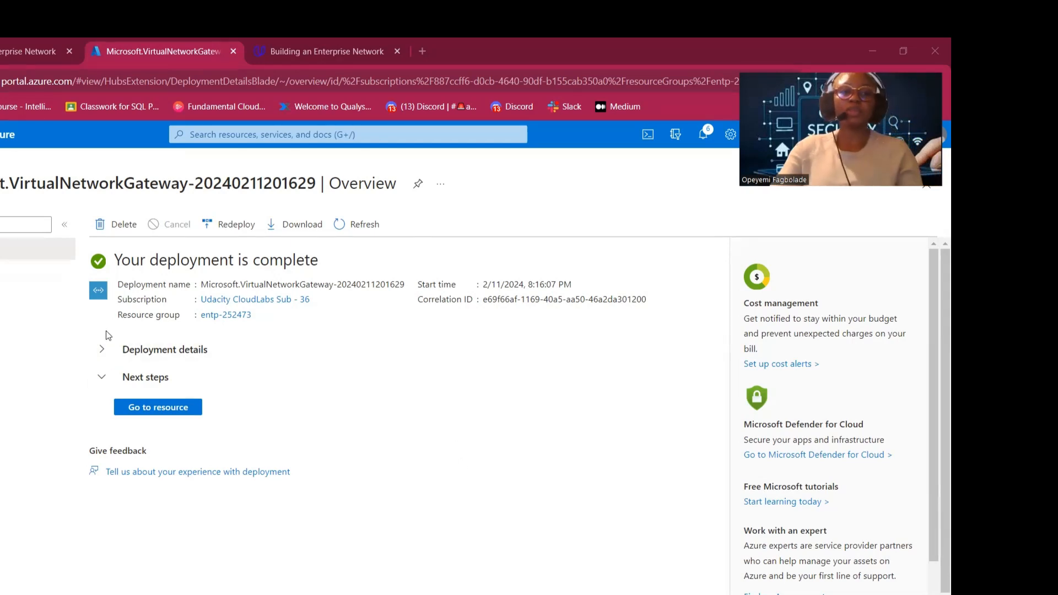
- Switch to the lab virtual machine, clear its desktop of the browser window, and copy the AzureRootCert certificate file
click(11, 52)
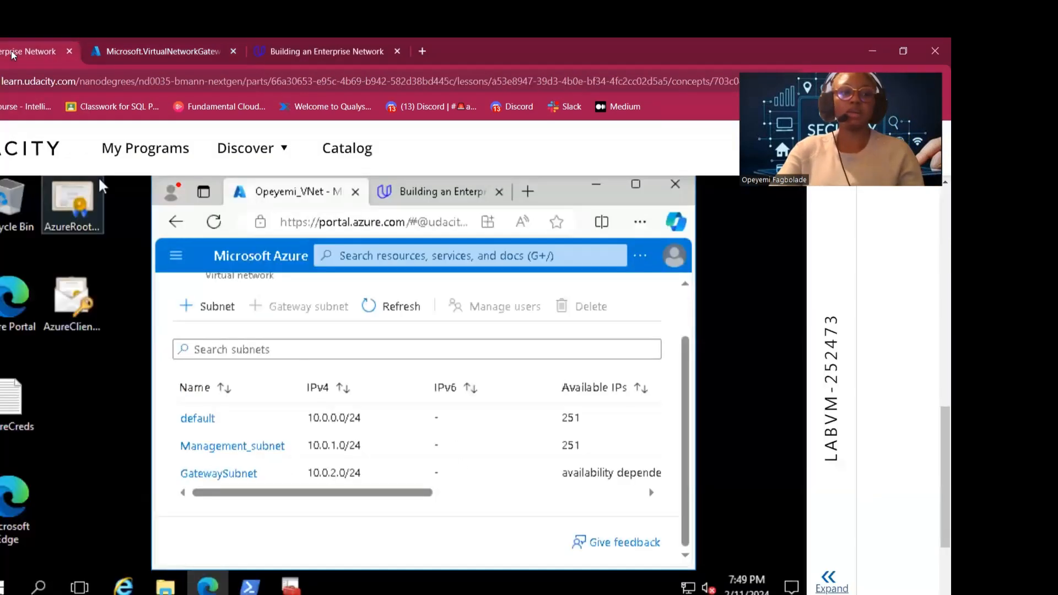
click(715, 302)
click(596, 185)
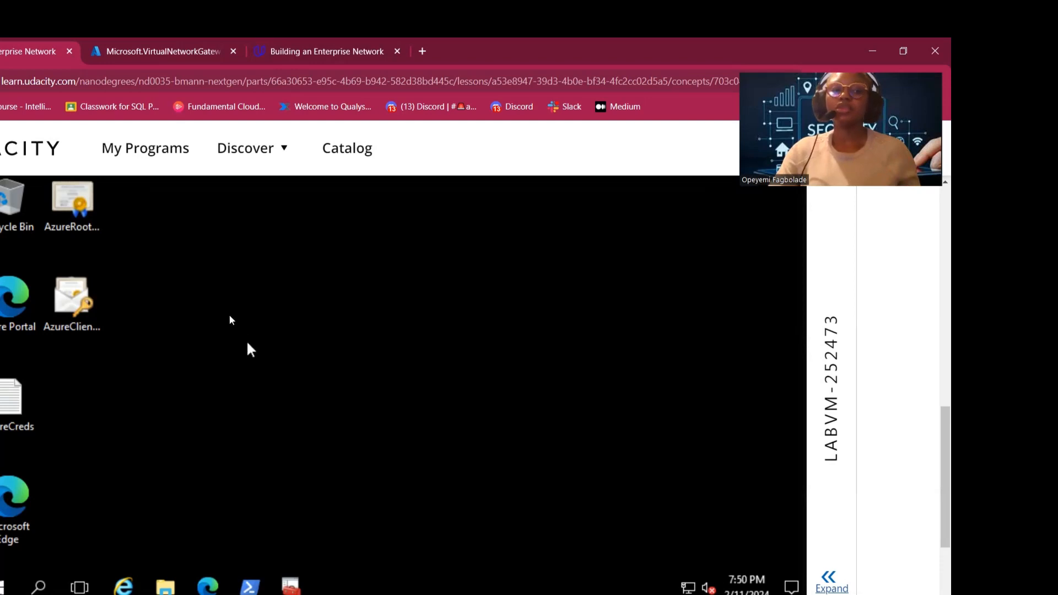
right_click(95, 214)
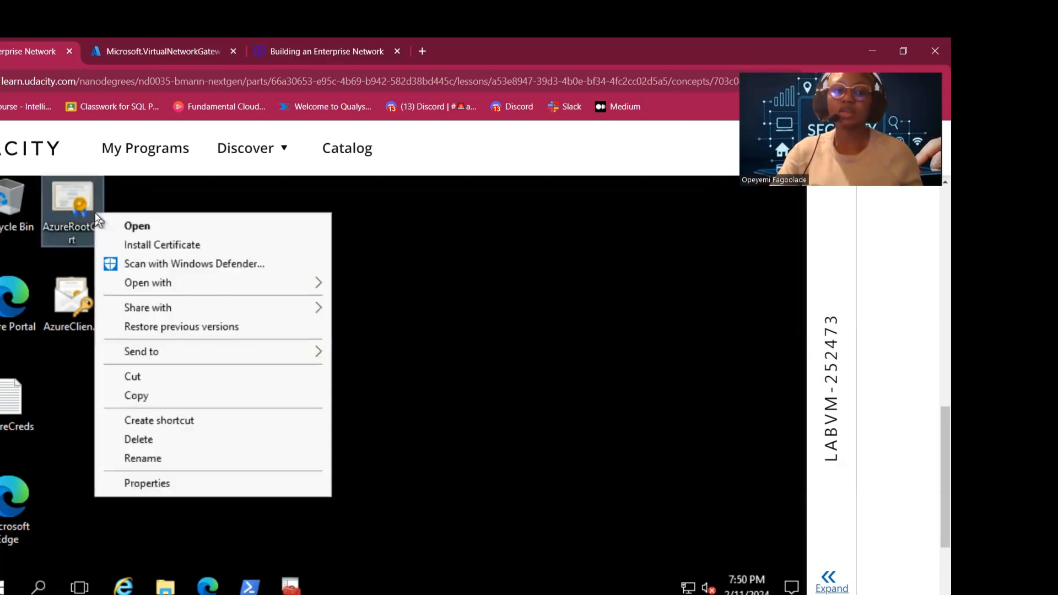
click(207, 396)
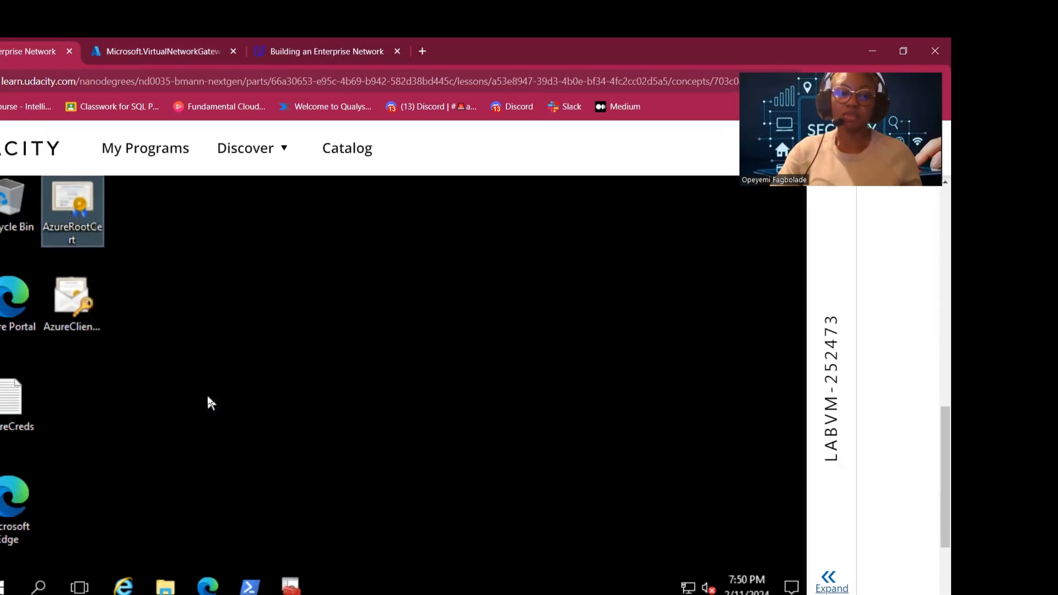
click(157, 50)
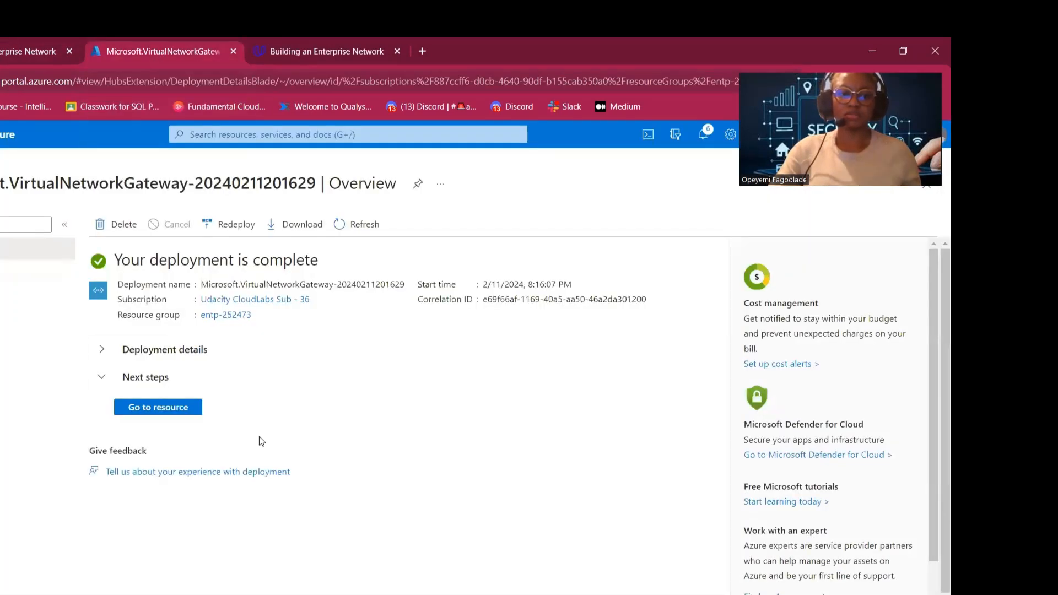
click(754, 200)
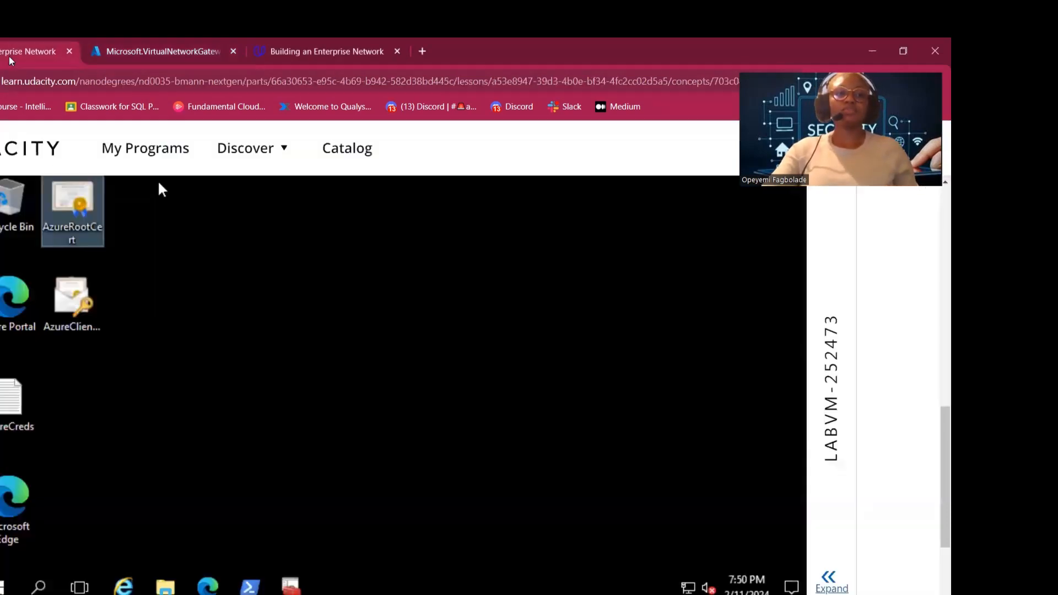
click(33, 52)
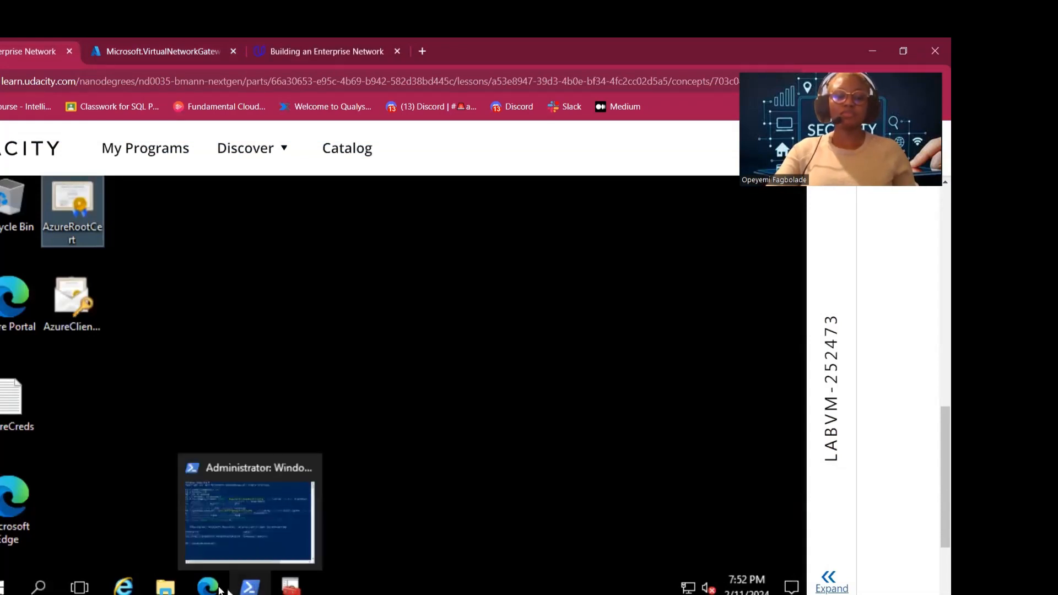
- In the lab machine's Azure portal, return to the home page and open the VPN virtual network gateway from the recent resources
click(218, 509)
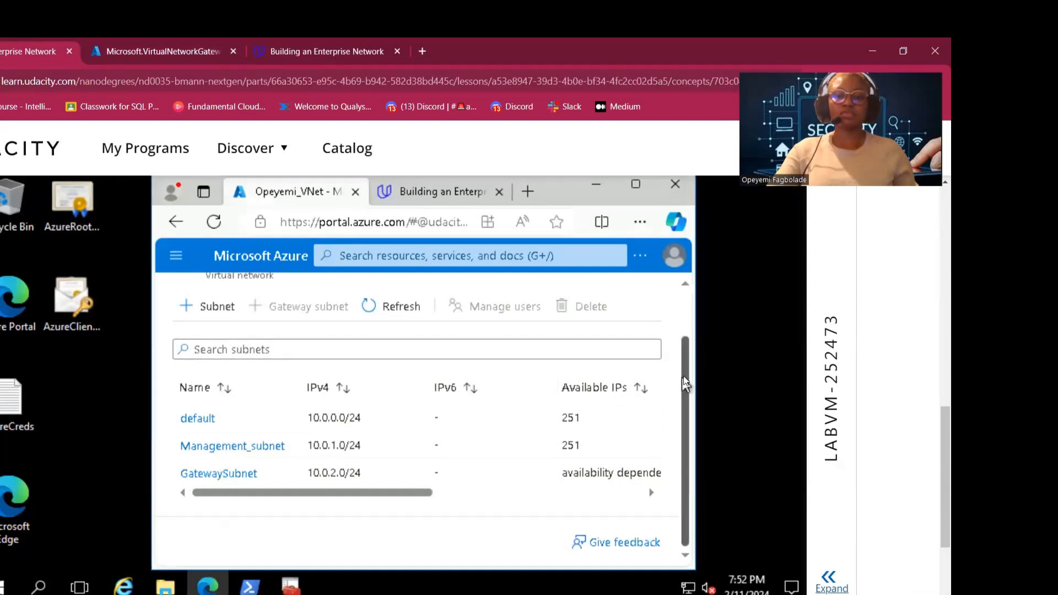
drag(683, 376, 686, 279)
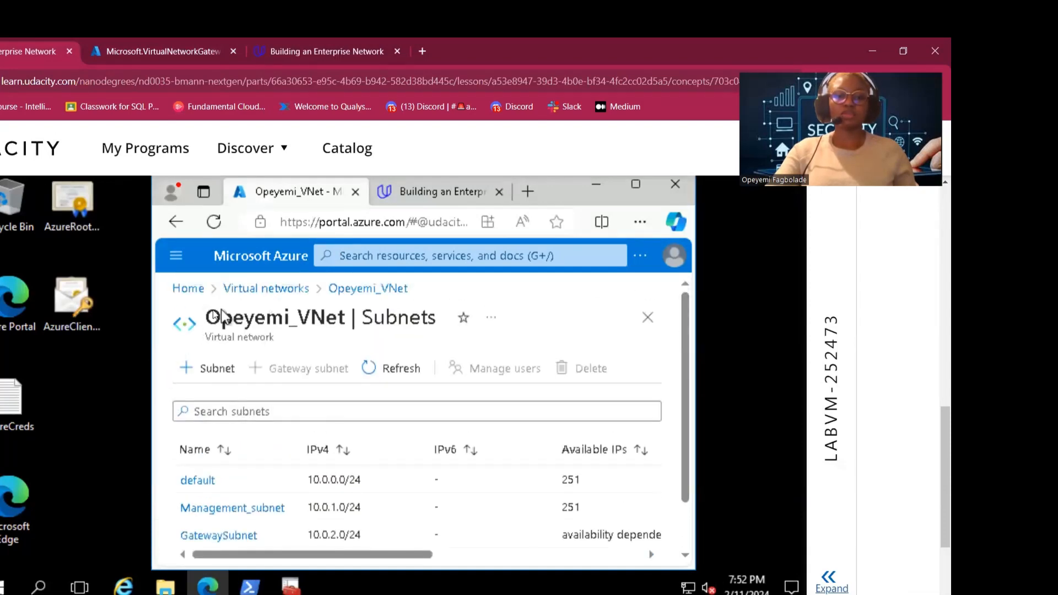
click(192, 289)
scroll(305, 449, down, 5)
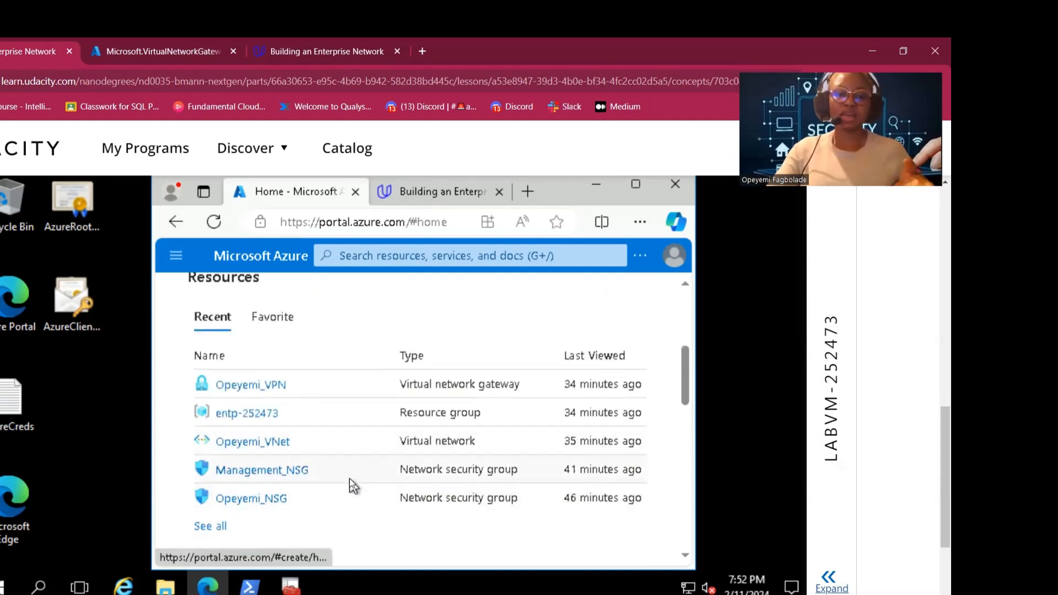
scroll(347, 477, up, 5)
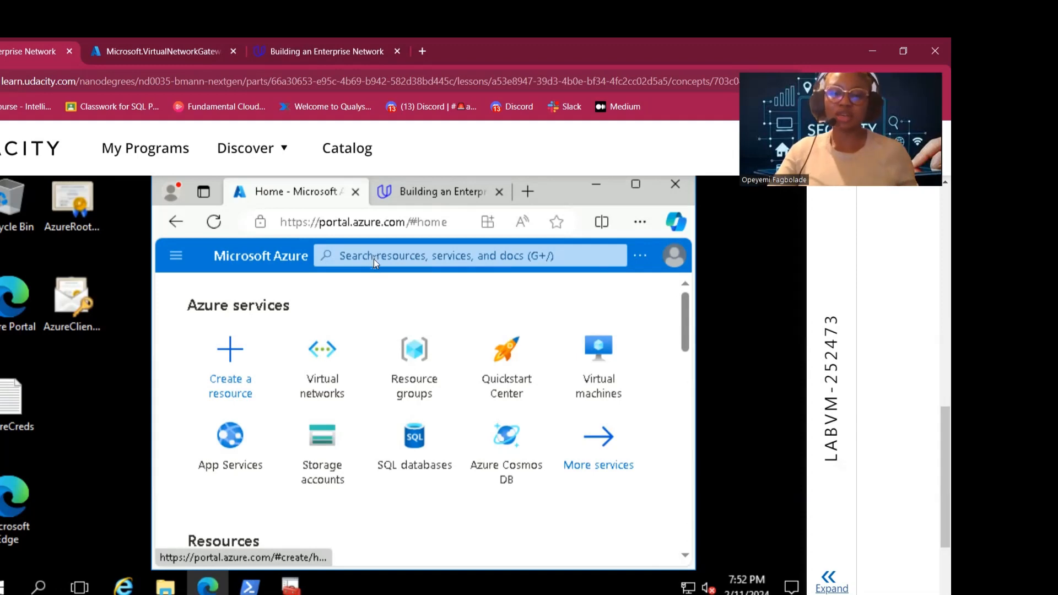
scroll(355, 419, down, 5)
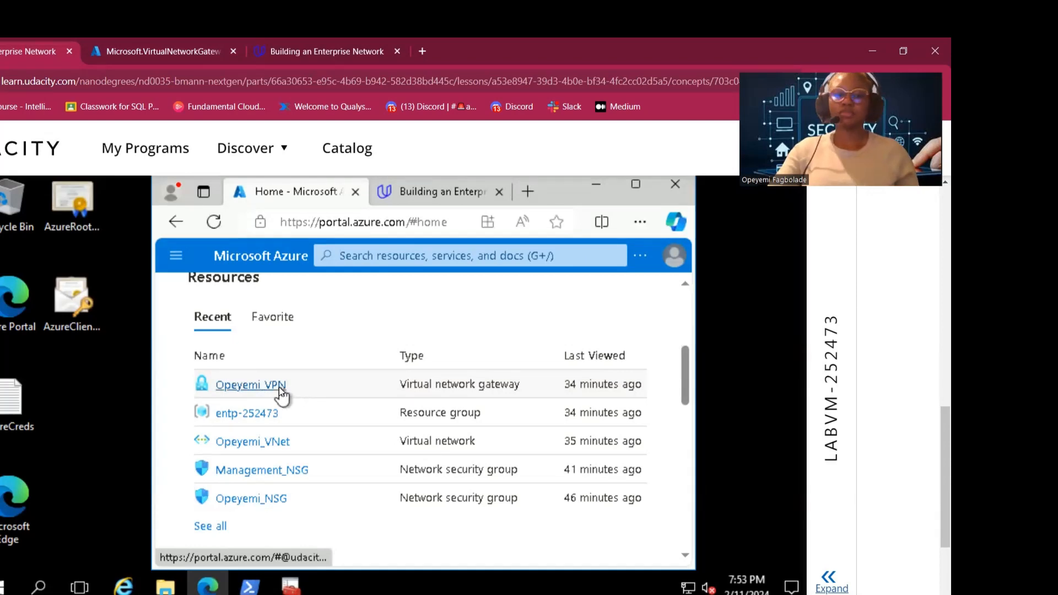
mouse_move(279, 386)
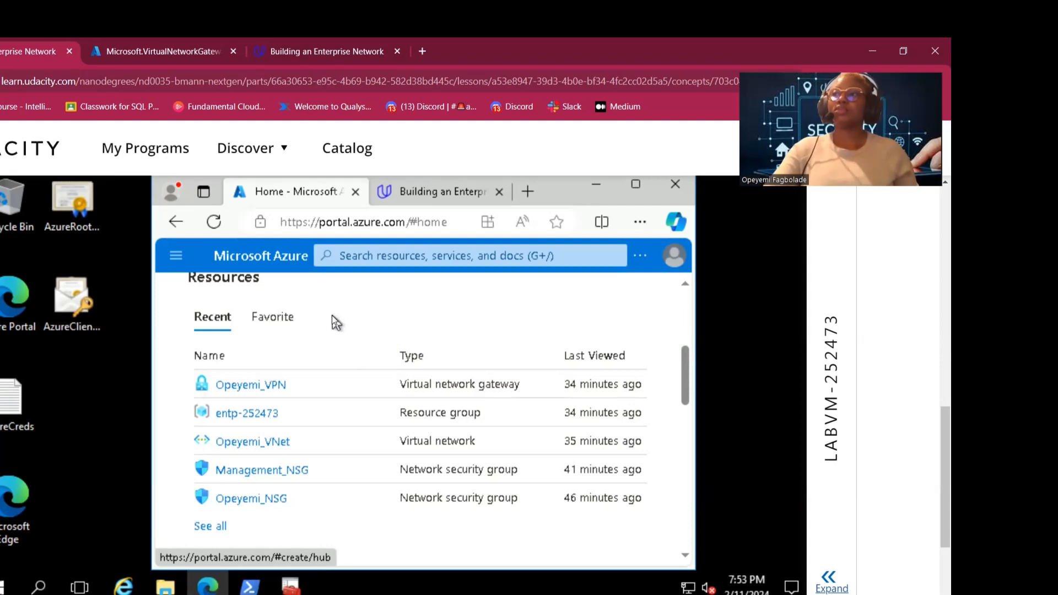
click(246, 386)
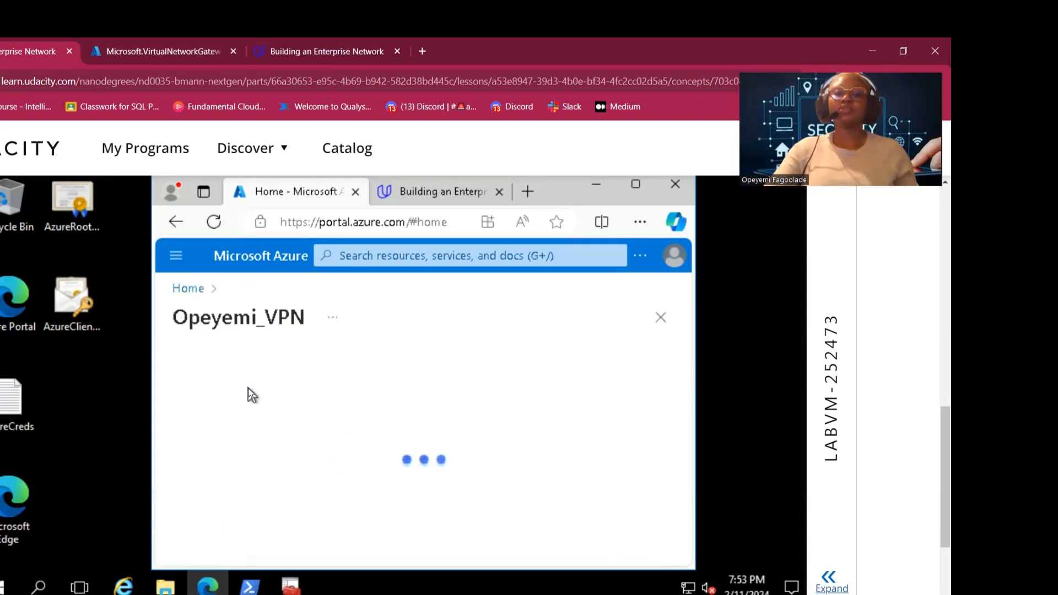
- Examine the virtual network gateway's overview details and its available resource settings
scroll(551, 357, down, 1)
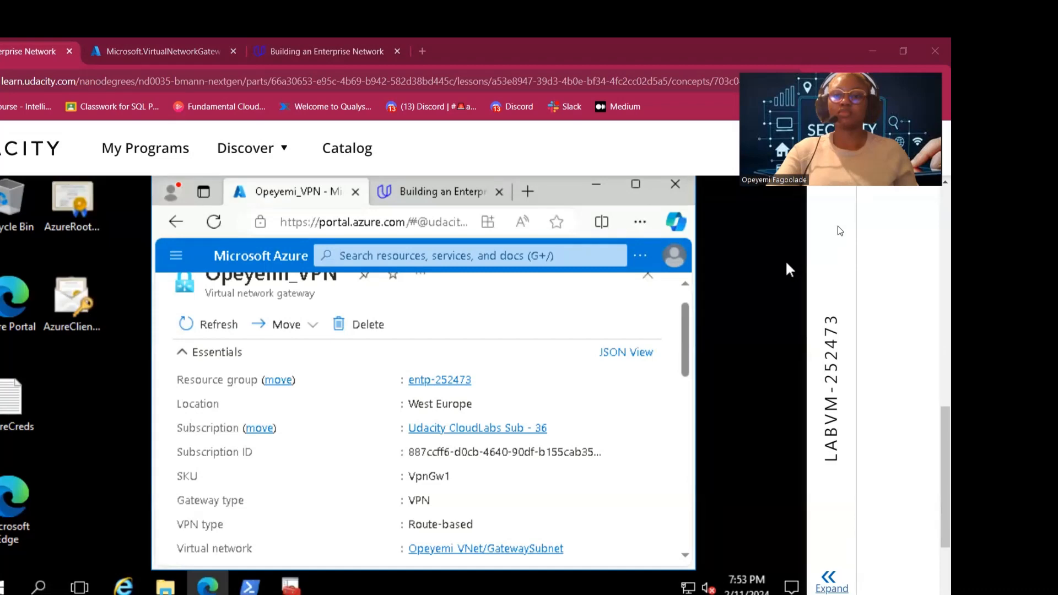
click(707, 416)
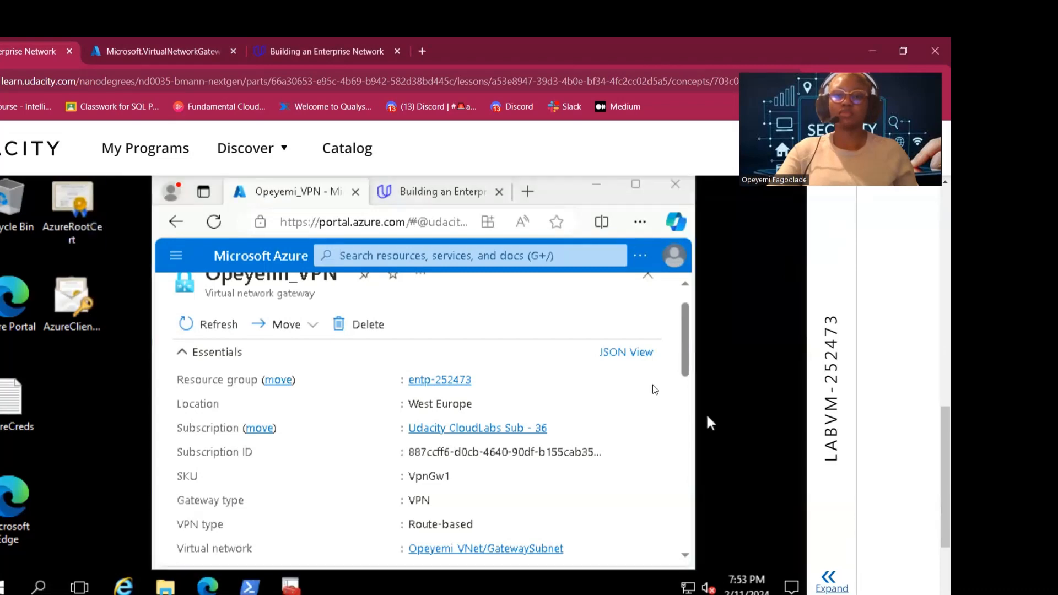
scroll(477, 358, up, 1)
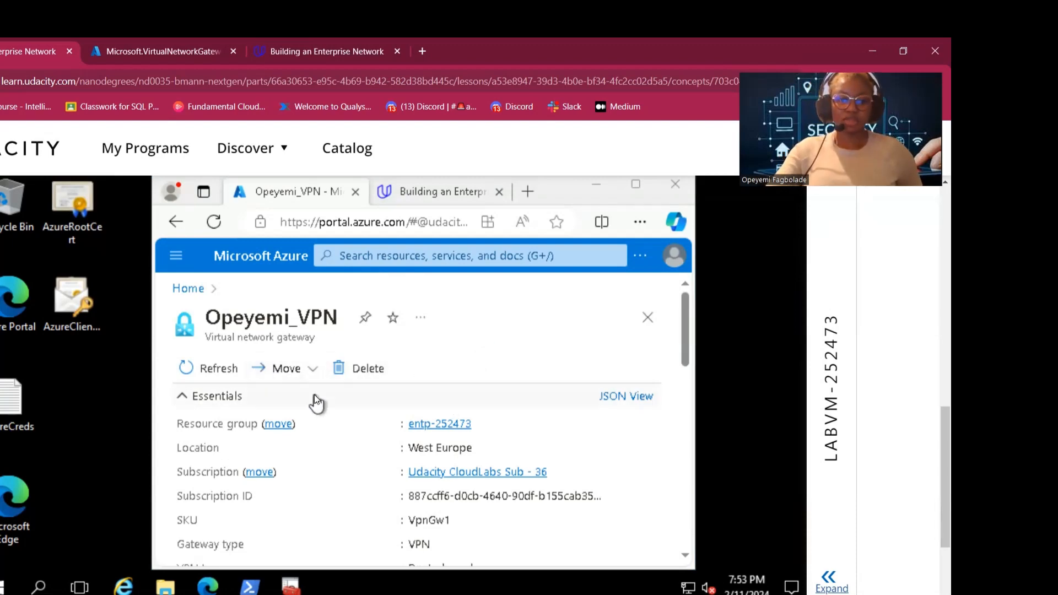
scroll(314, 401, down, 3)
scroll(314, 394, down, 2)
scroll(314, 395, up, 4)
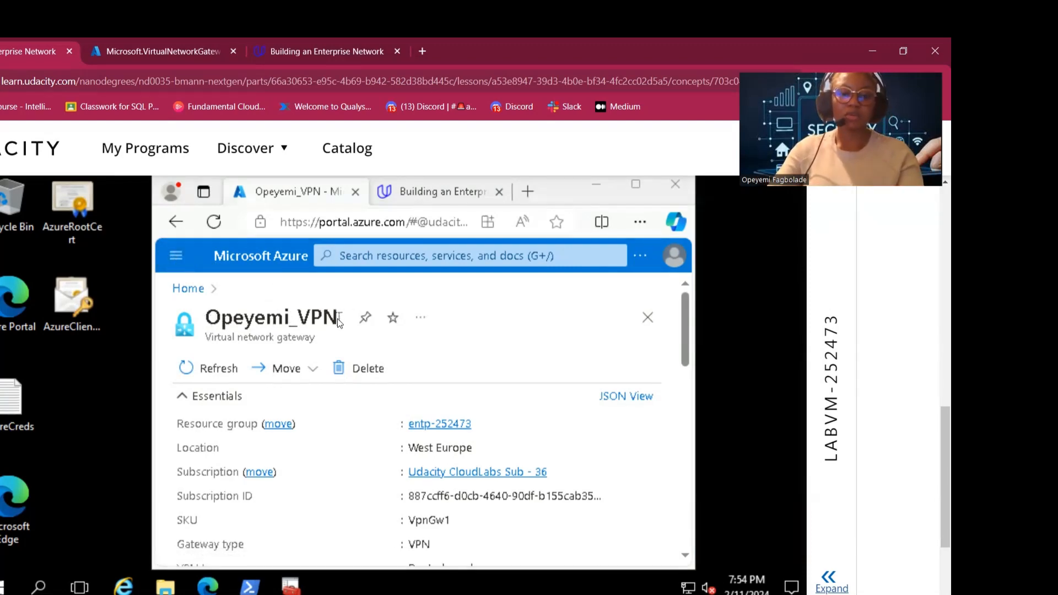
click(173, 259)
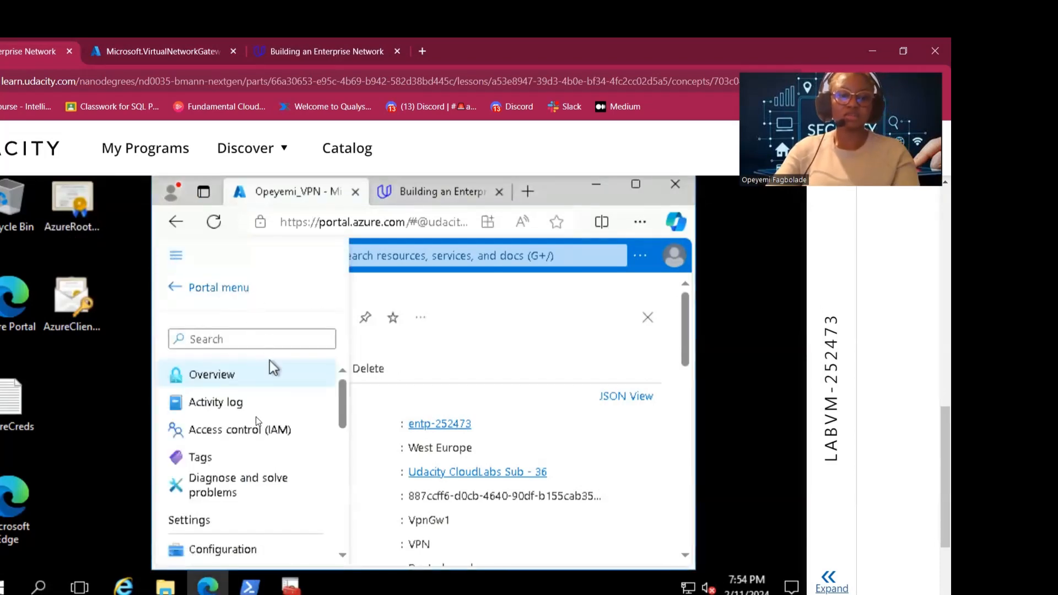
scroll(245, 431, down, 6)
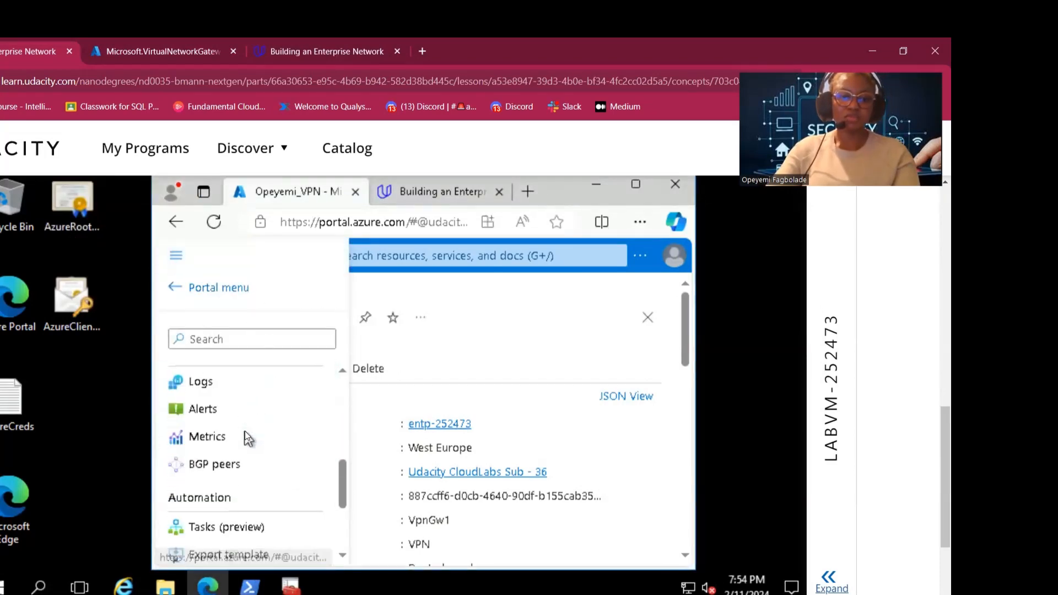
click(553, 299)
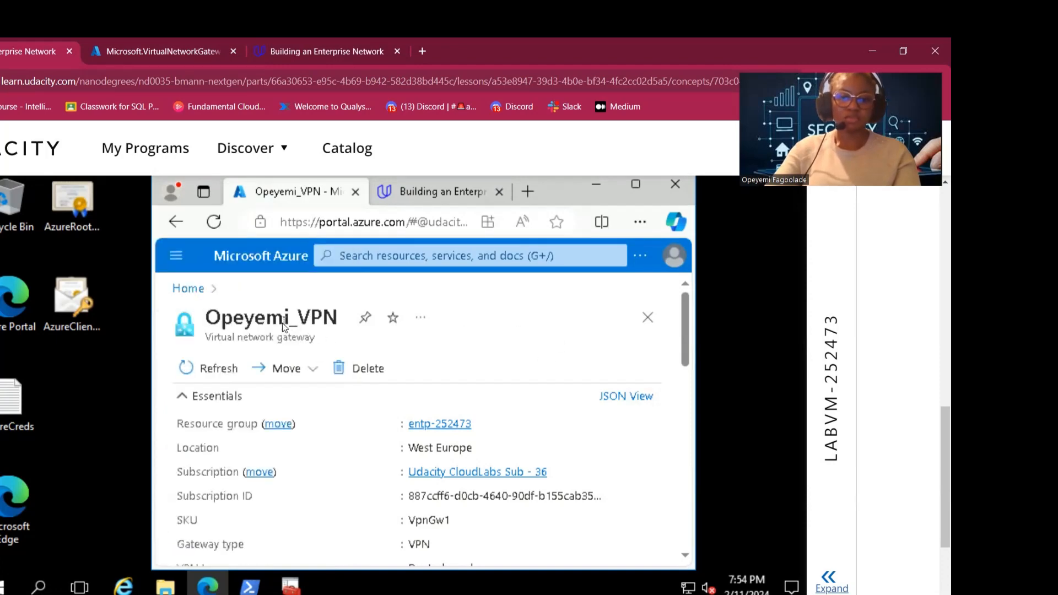
scroll(287, 466, down, 3)
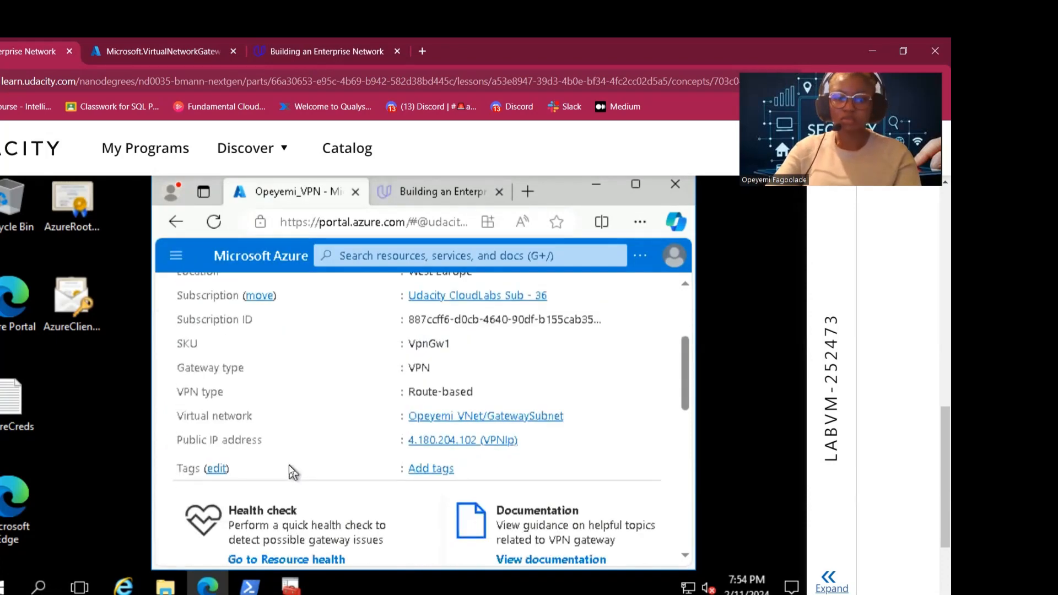
scroll(289, 465, up, 3)
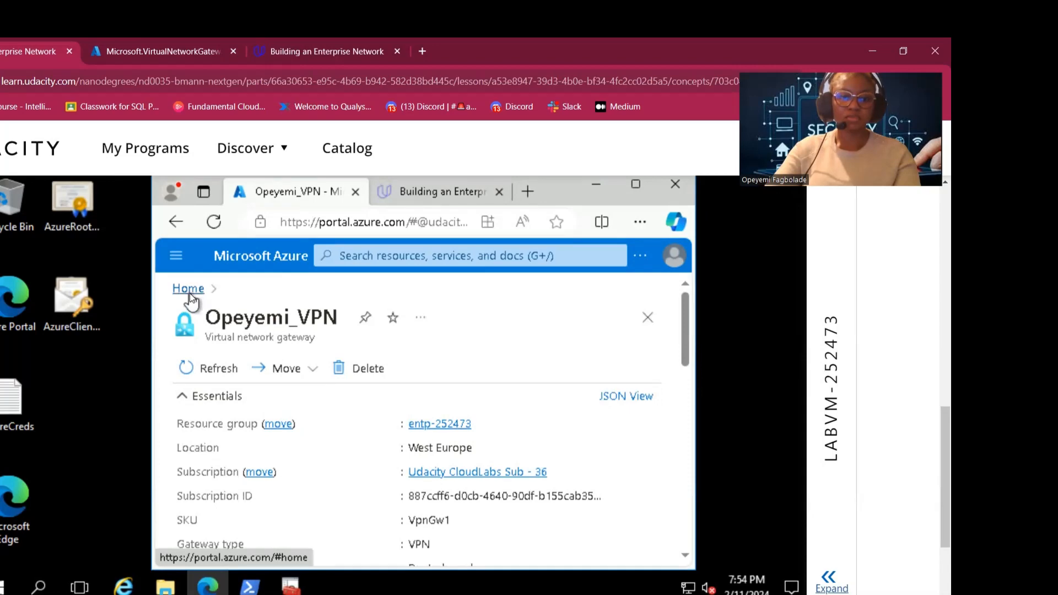
- Open the gateway's Point-to-site configuration page and maximize the browser window
click(176, 255)
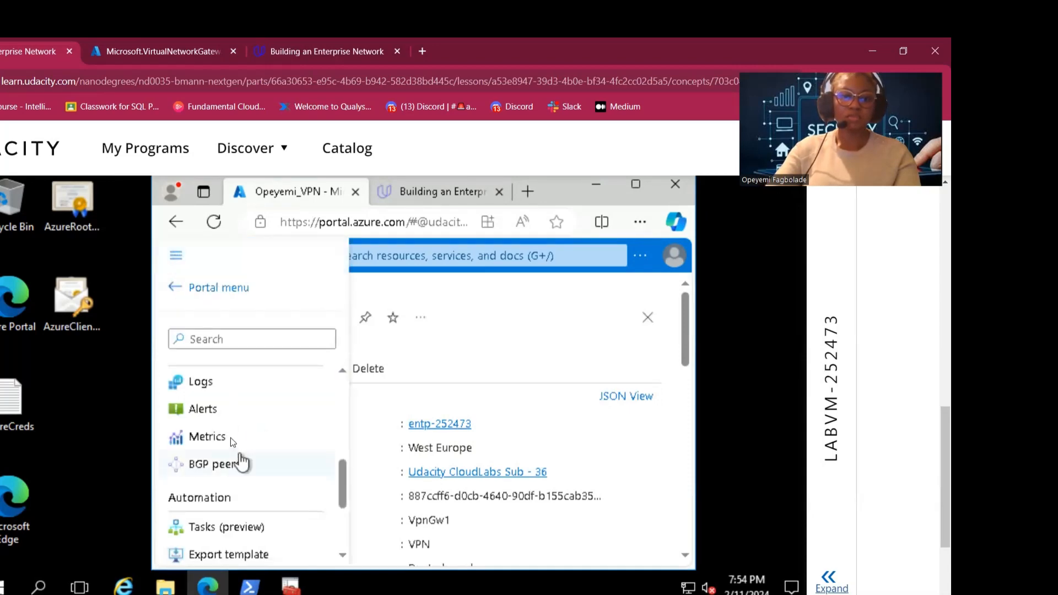
scroll(240, 461, down, 3)
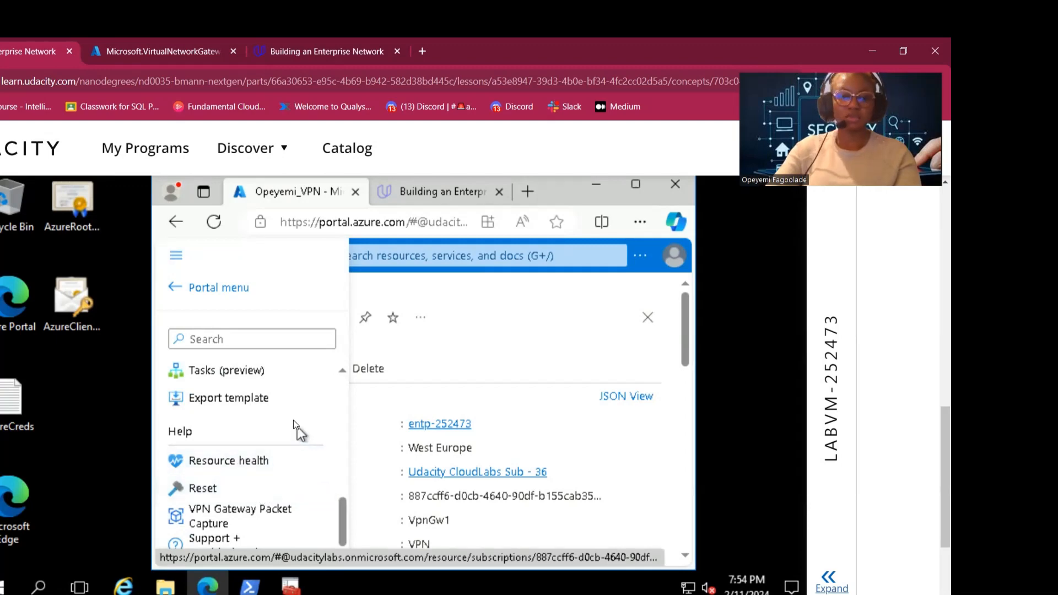
scroll(294, 420, up, 3)
scroll(293, 420, up, 3)
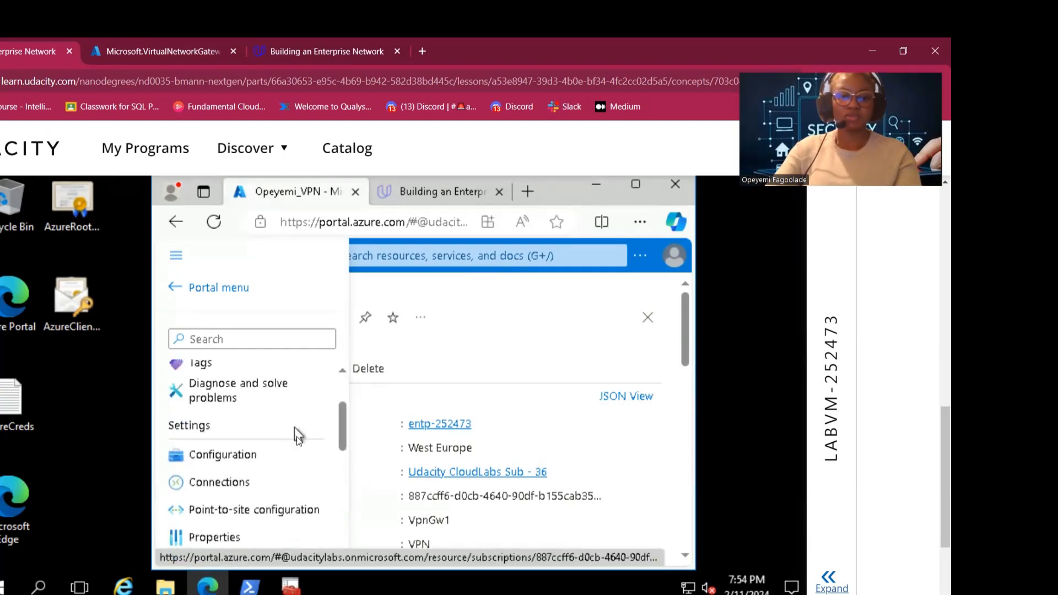
scroll(241, 503, down, 1)
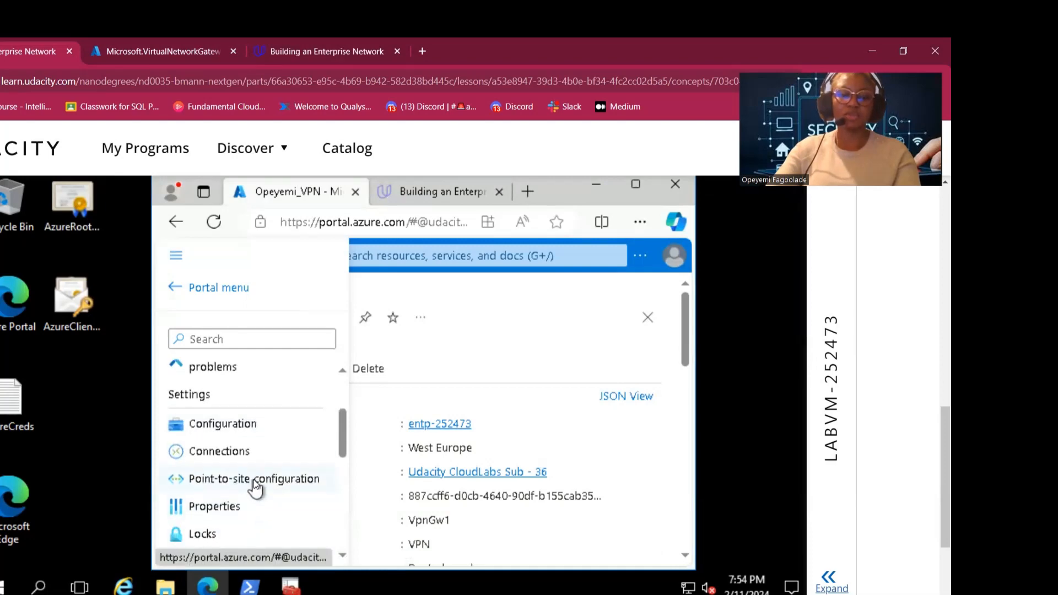
click(254, 479)
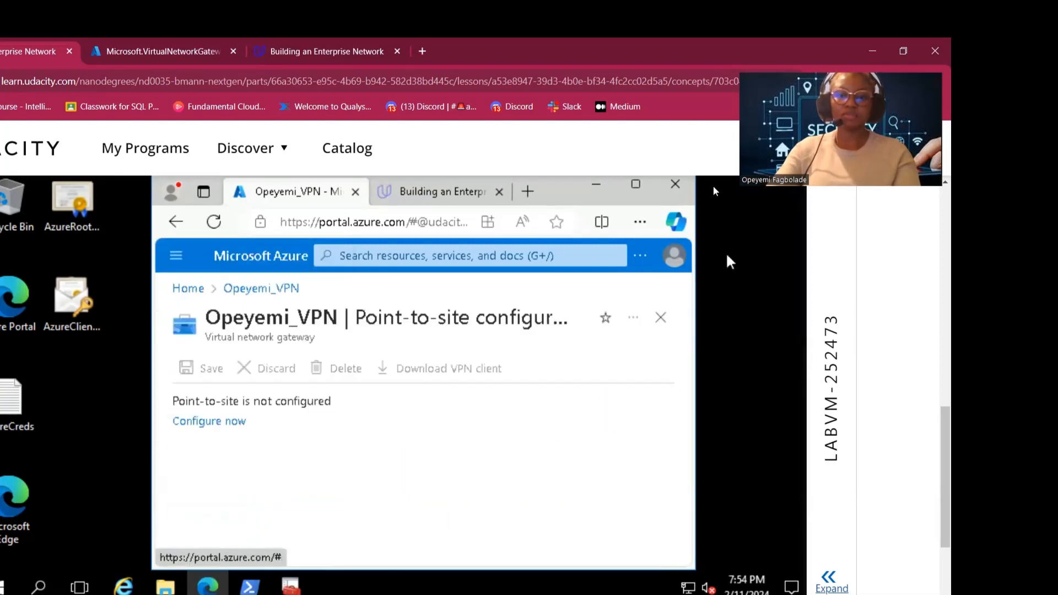
click(636, 184)
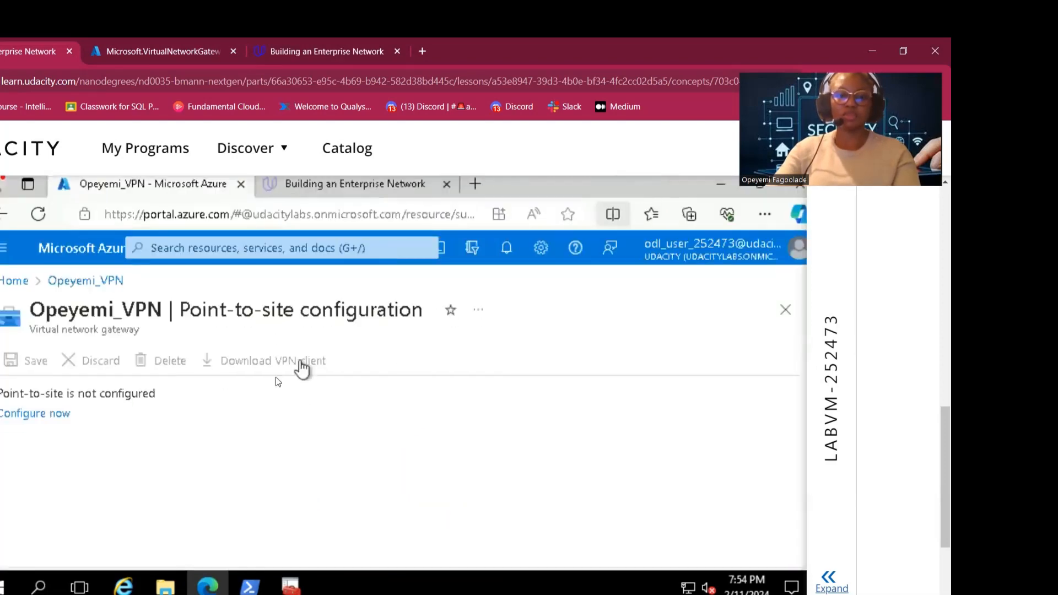
- Start configuring the point-to-site connection and set its address pool to 172.16.1.0/24
click(63, 413)
click(189, 411)
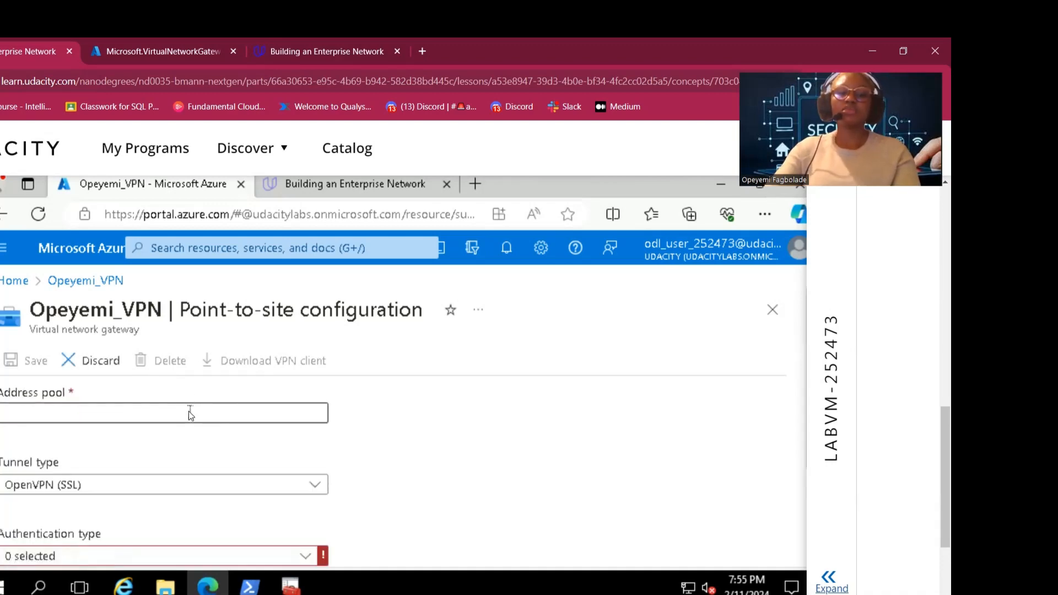
click(188, 412)
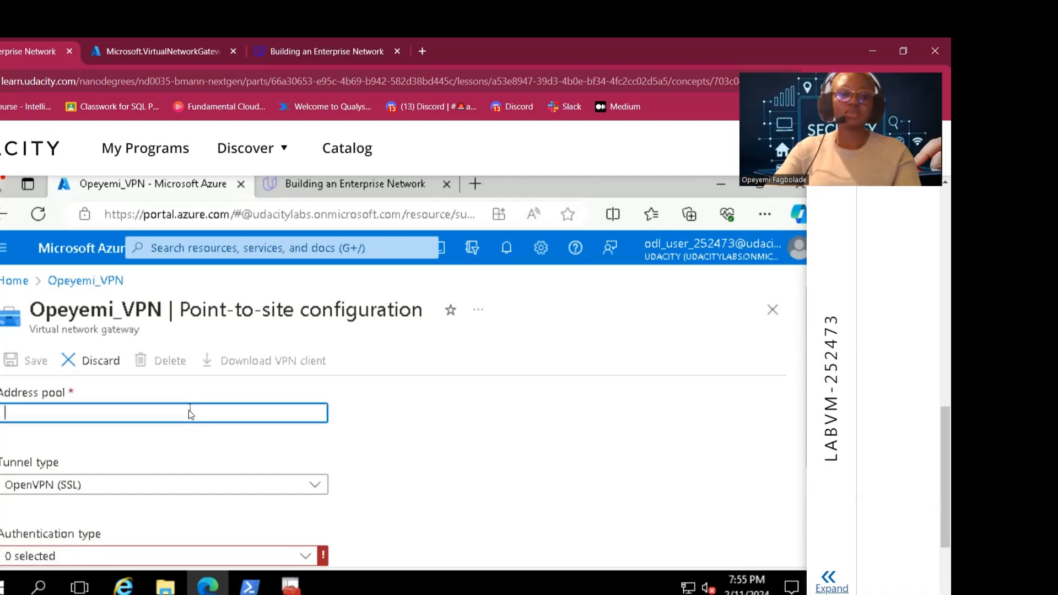
text(17)
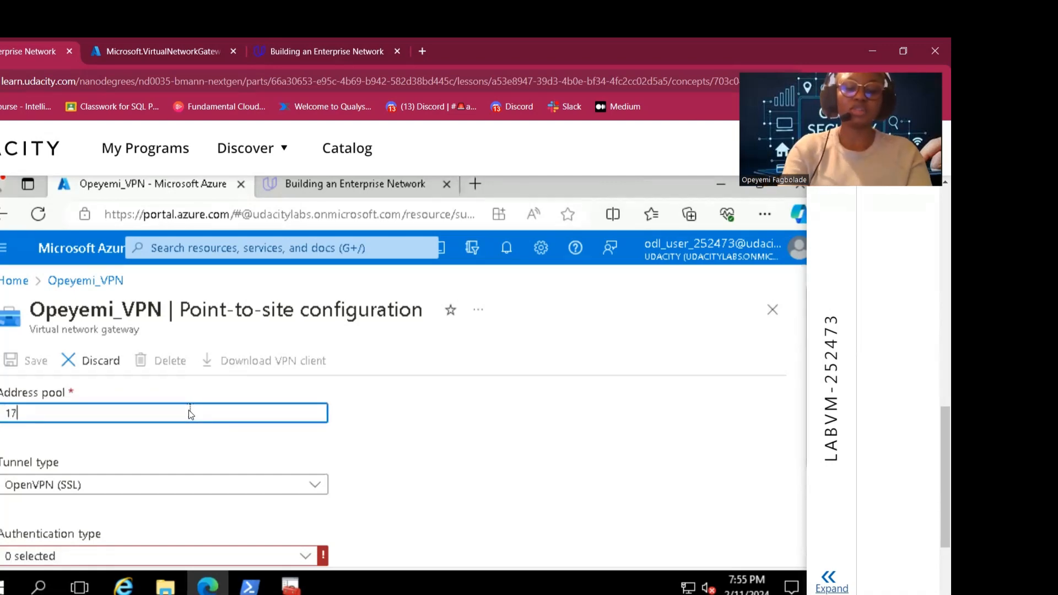
text(2.16)
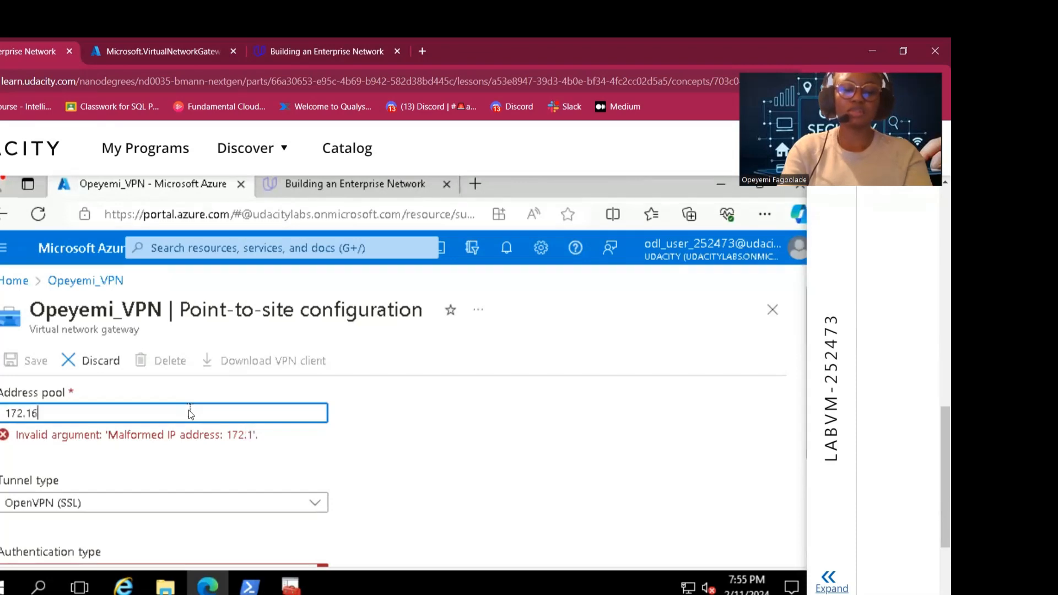
text(.1)
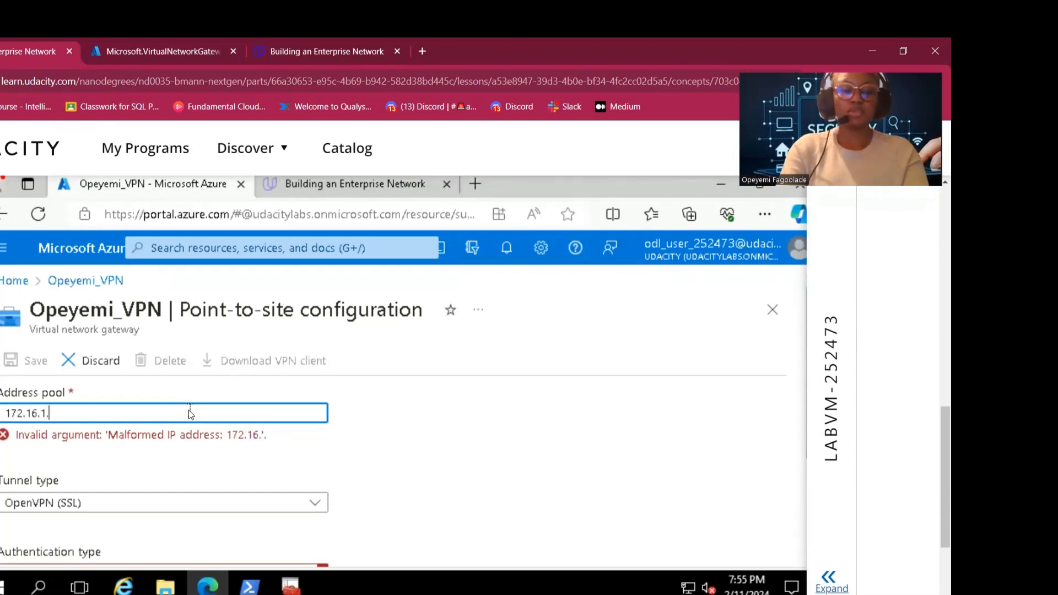
text(.0/24)
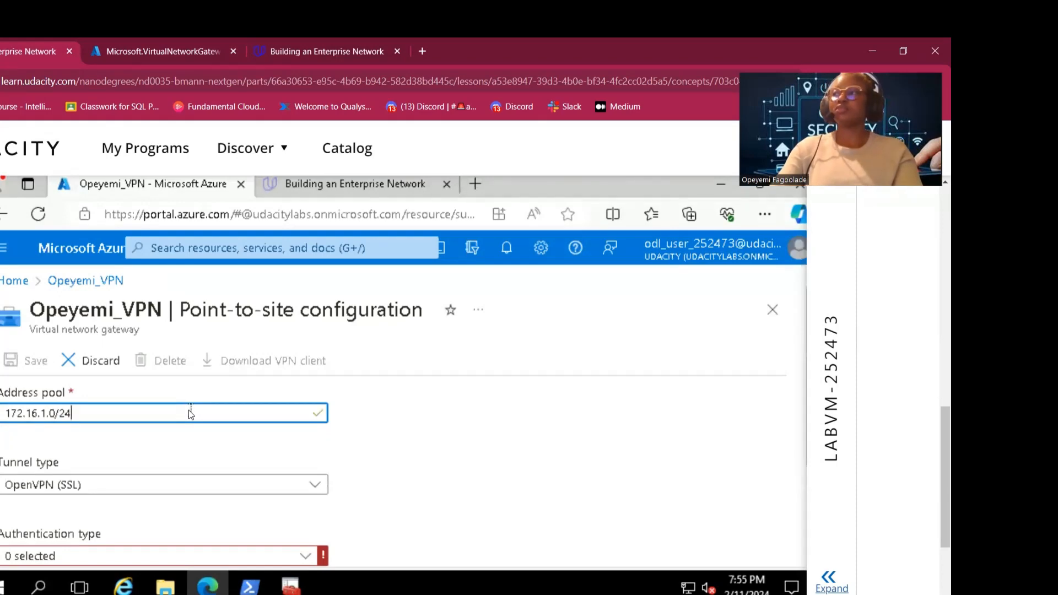
- Set the tunnel type to IKEv2 and the authentication type to Azure certificate
click(179, 484)
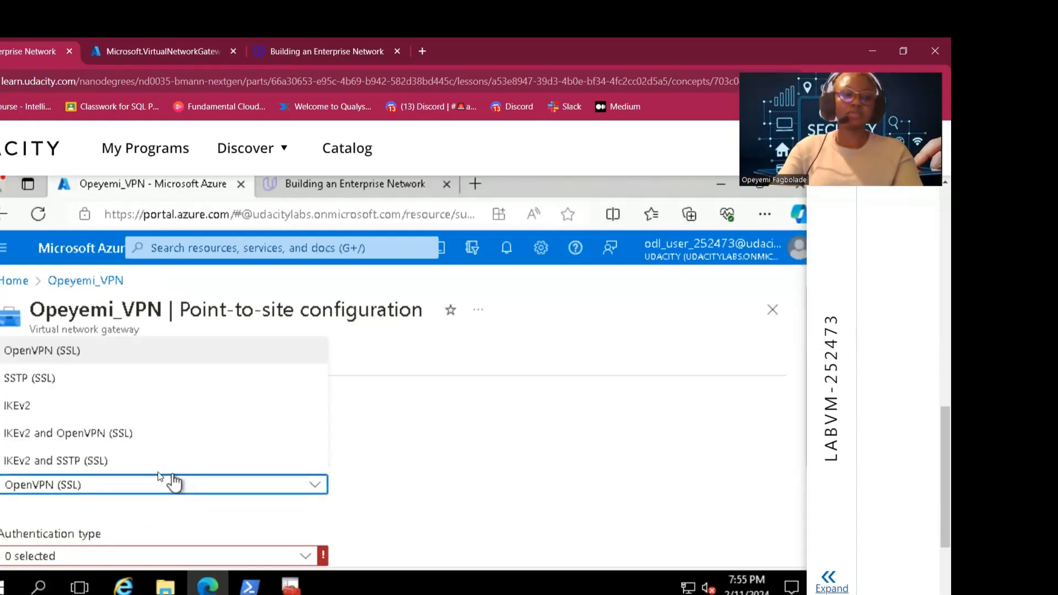
click(37, 408)
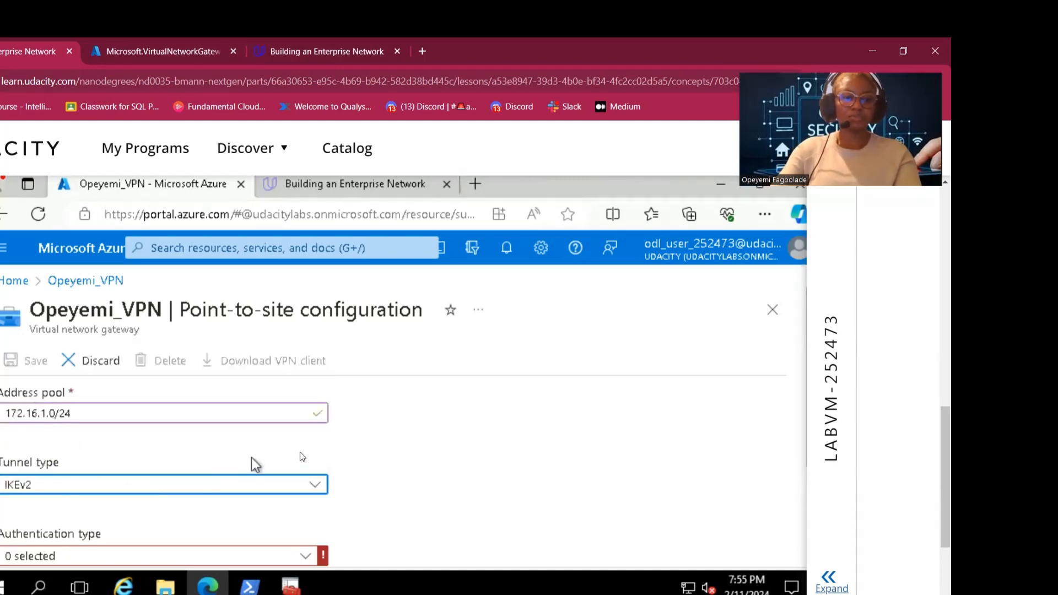
scroll(436, 442, down, 2)
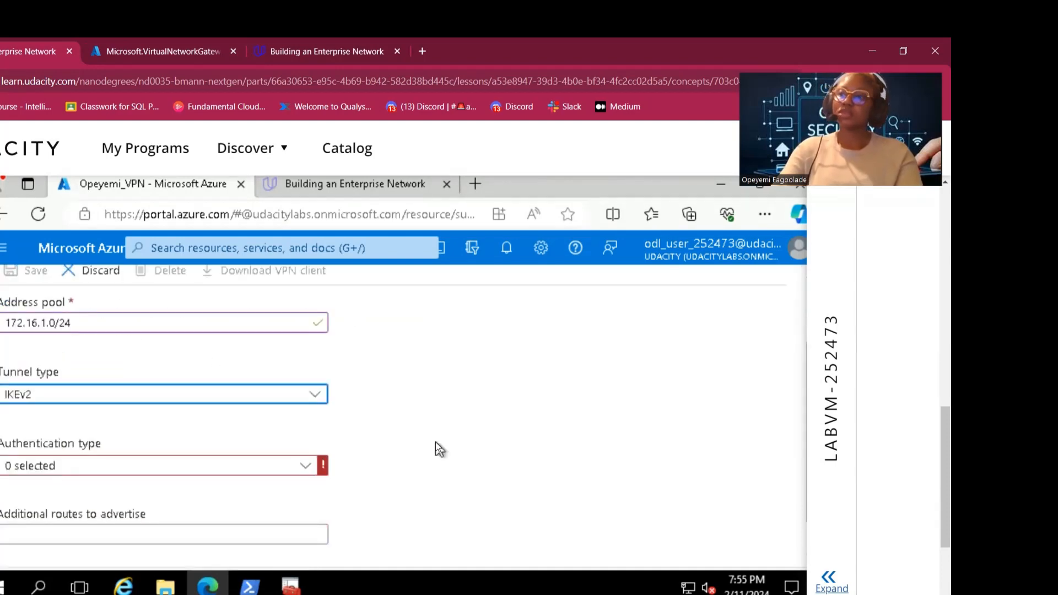
click(307, 466)
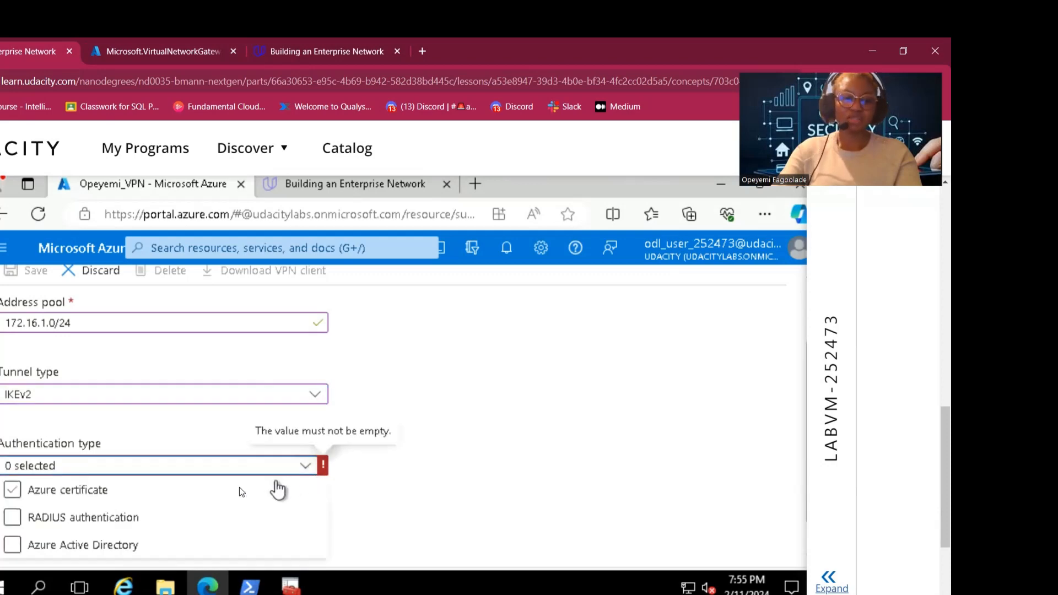
click(223, 497)
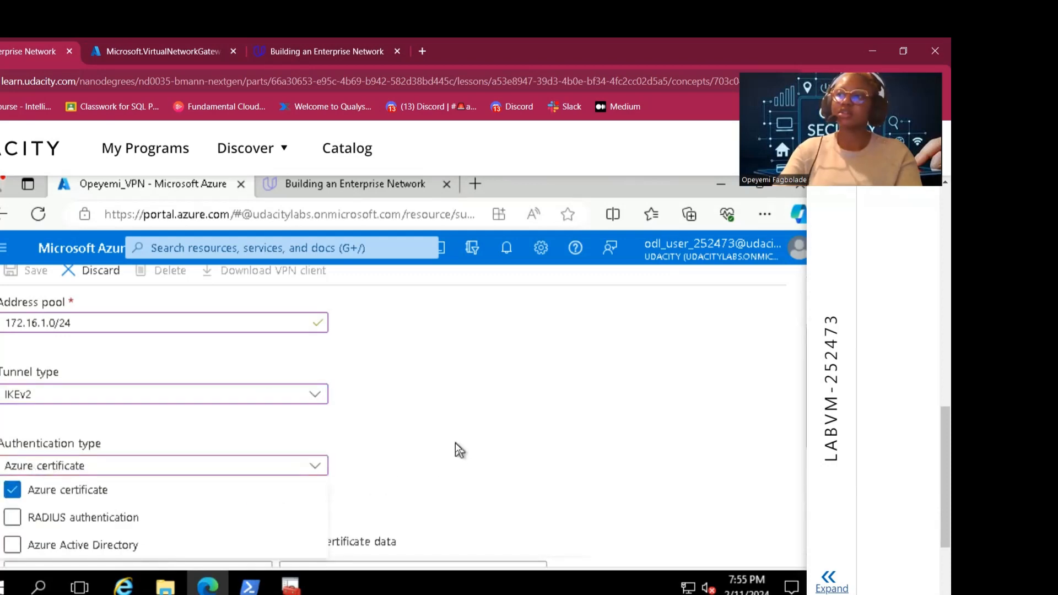
- Name the first root certificate entry AzureRootCert
scroll(446, 450, down, 2)
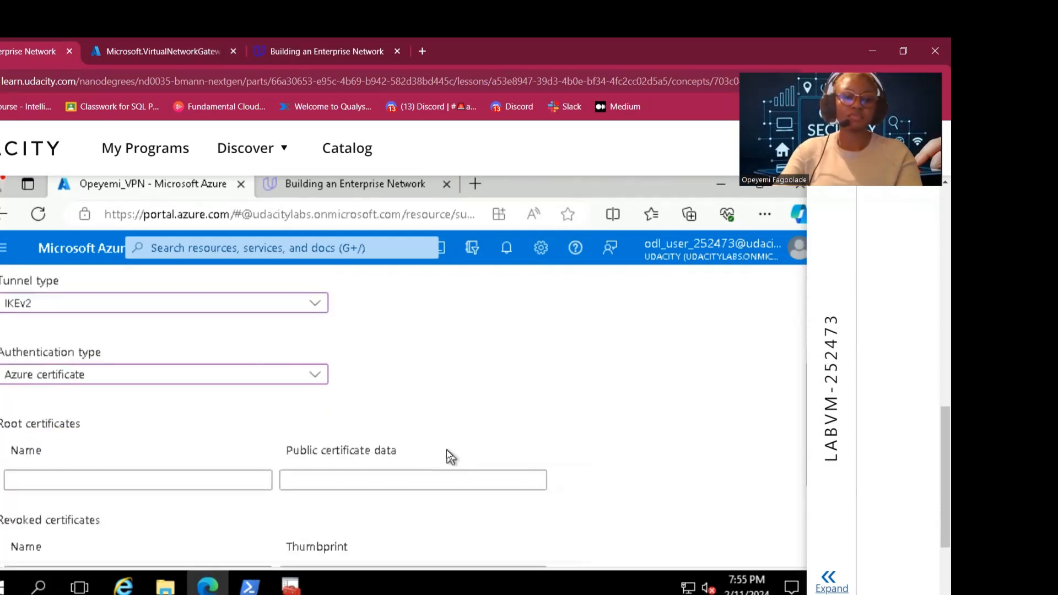
click(256, 478)
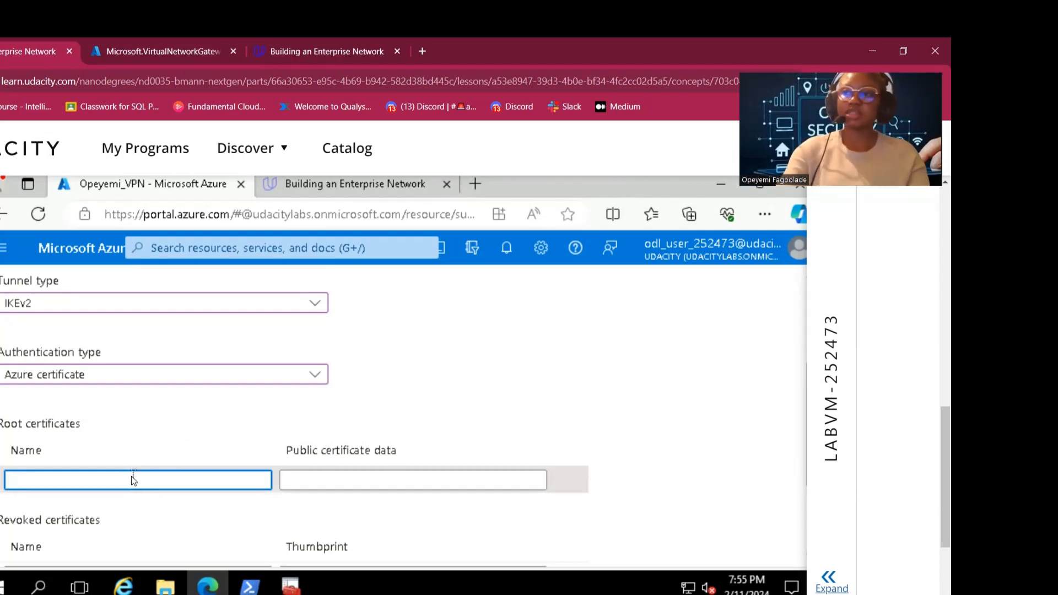
text(Azur)
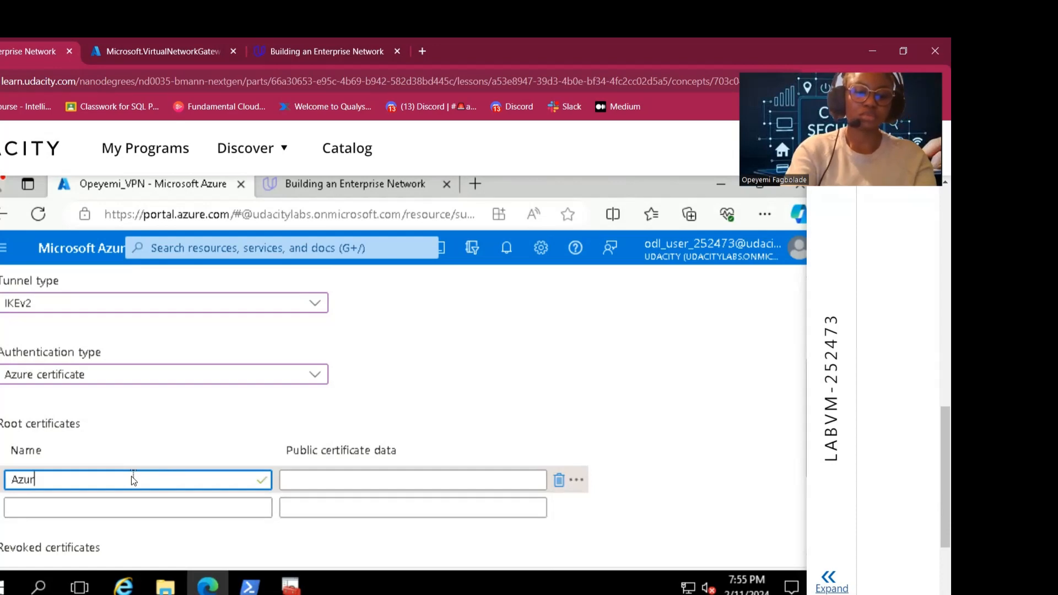
text(eRoor)
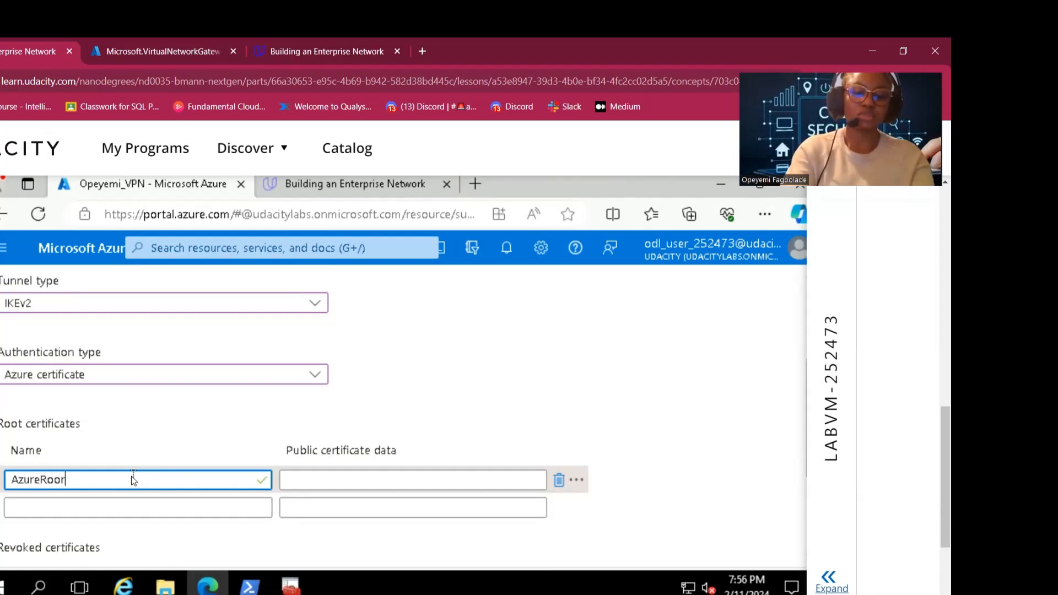
text(Cert)
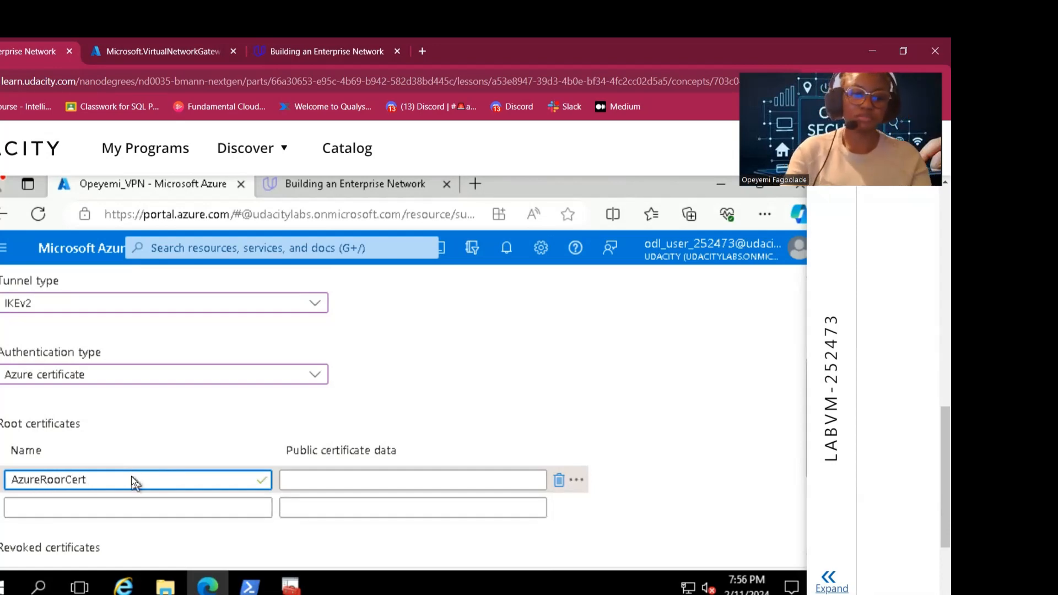
right_click(132, 478)
click(68, 481)
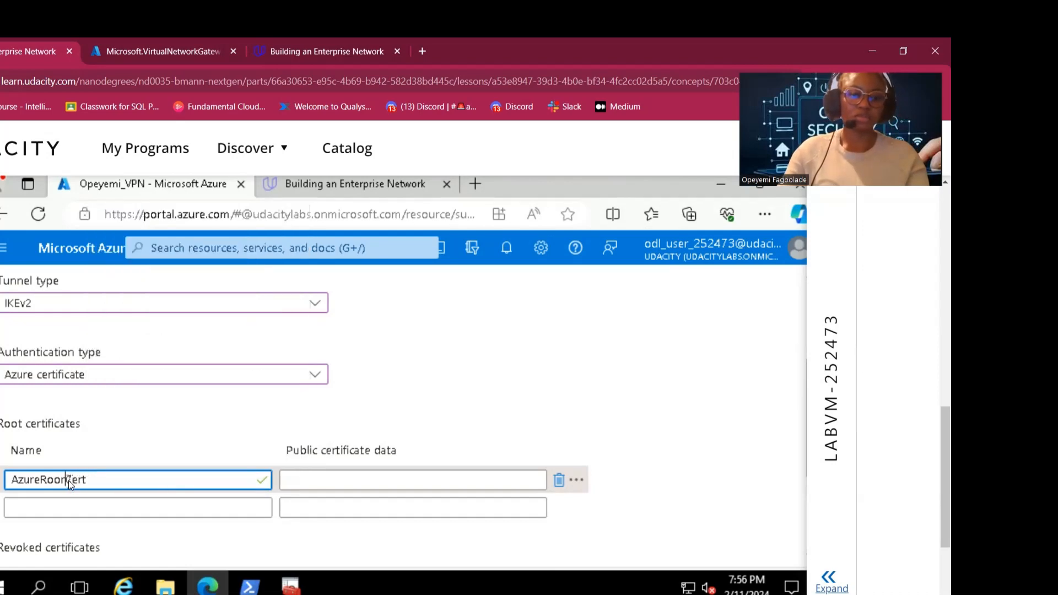
key(BackSpace)
text(t)
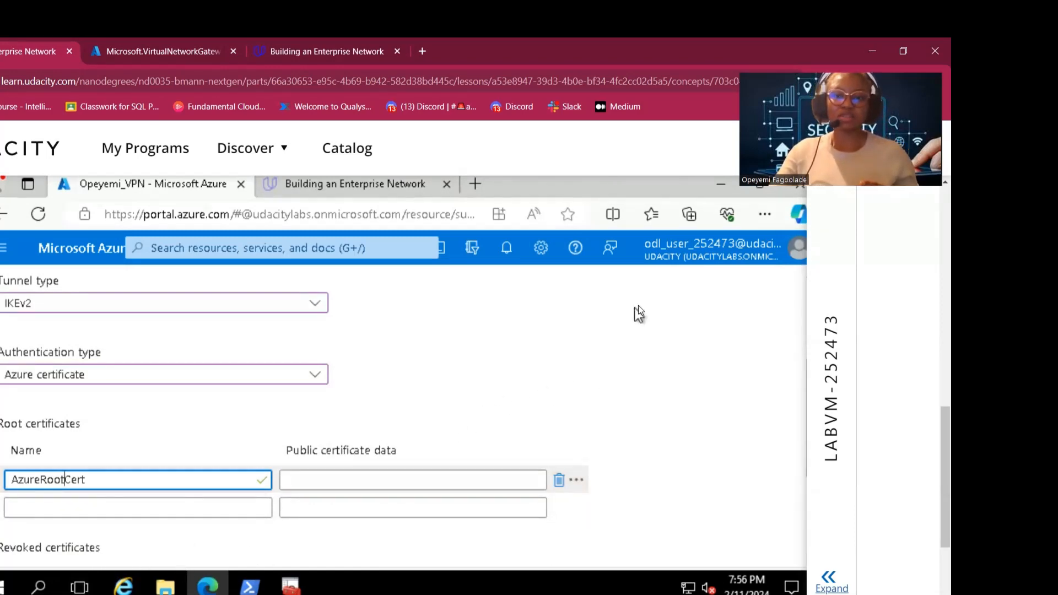
- Try to copy the AzureRootCert file from the desktop and paste it as the root certificate's public certificate data
click(722, 184)
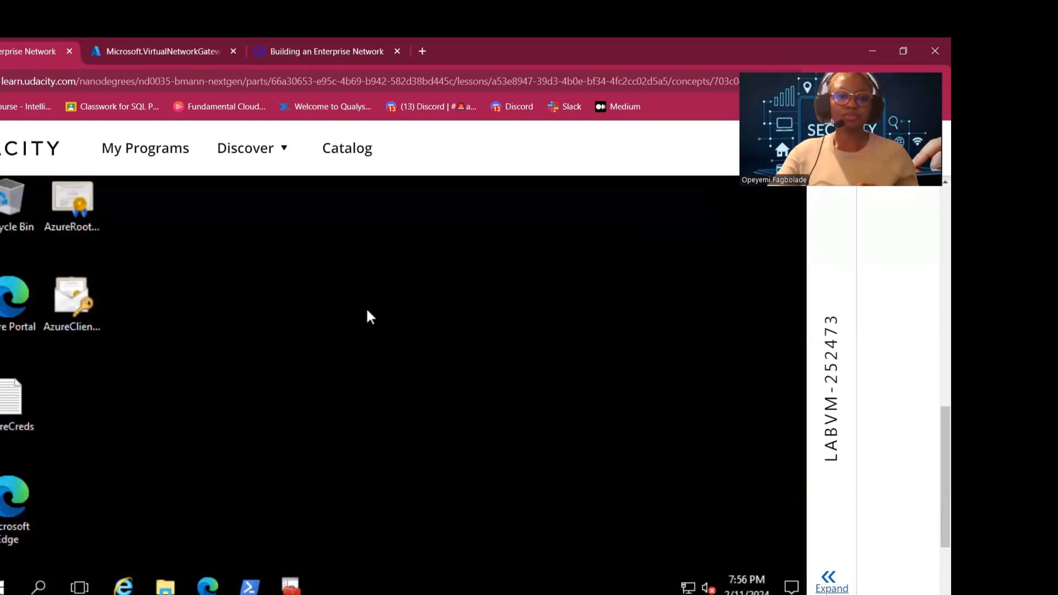
right_click(78, 207)
click(123, 394)
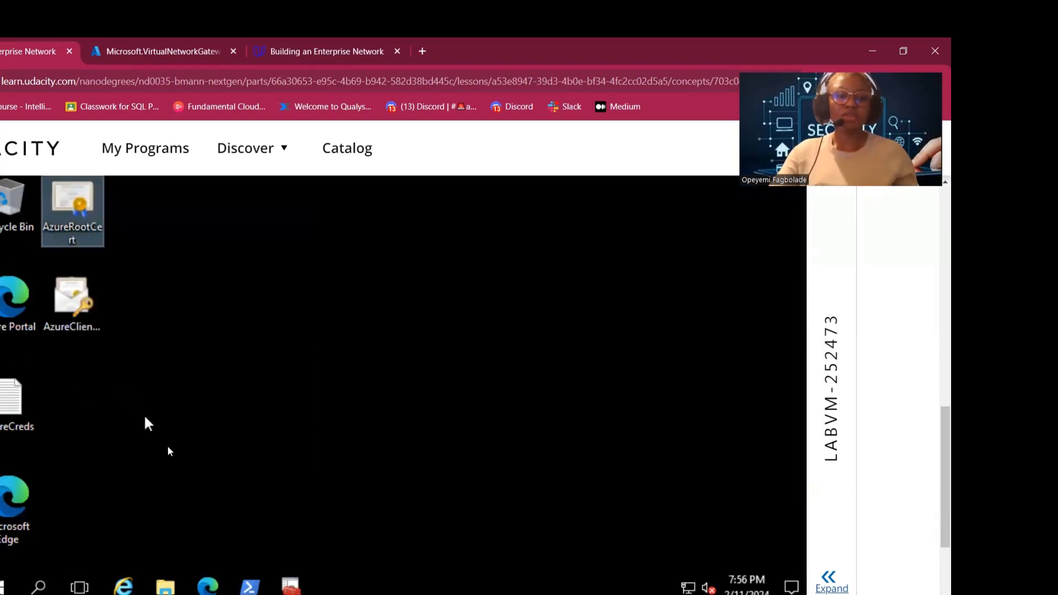
click(201, 588)
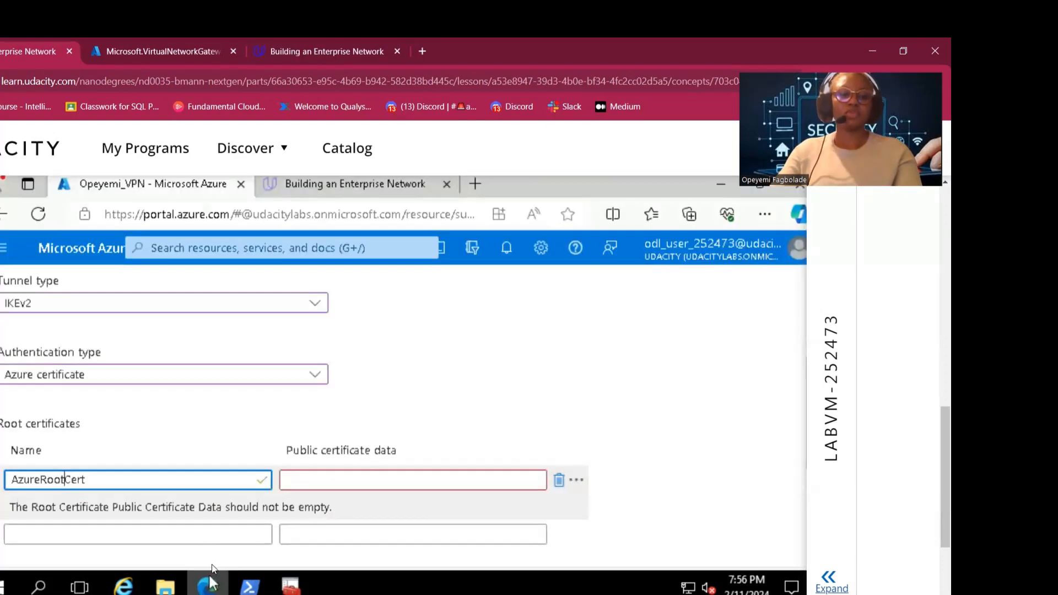
click(369, 479)
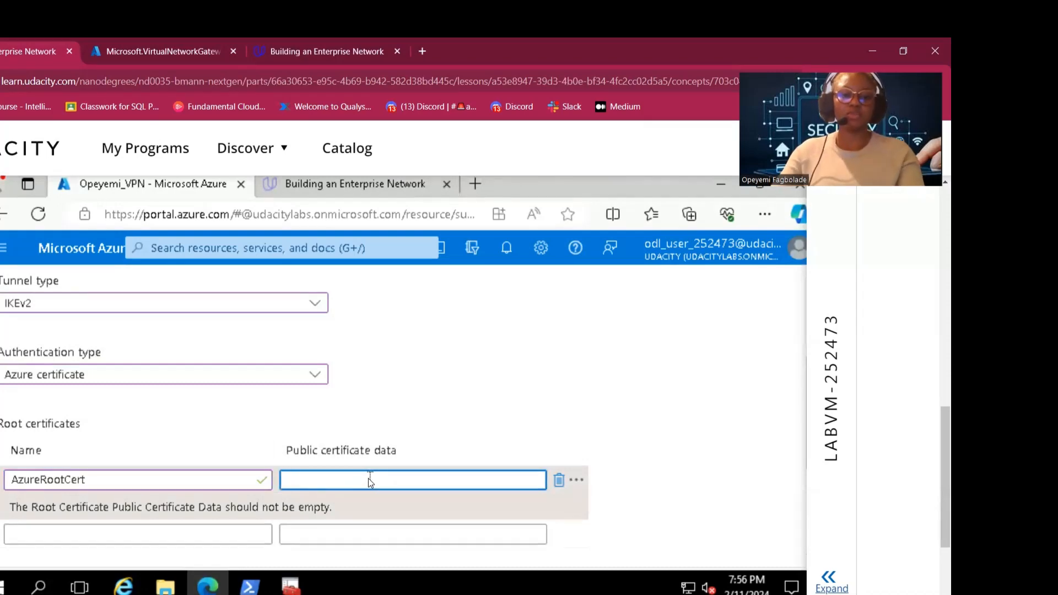
right_click(368, 479)
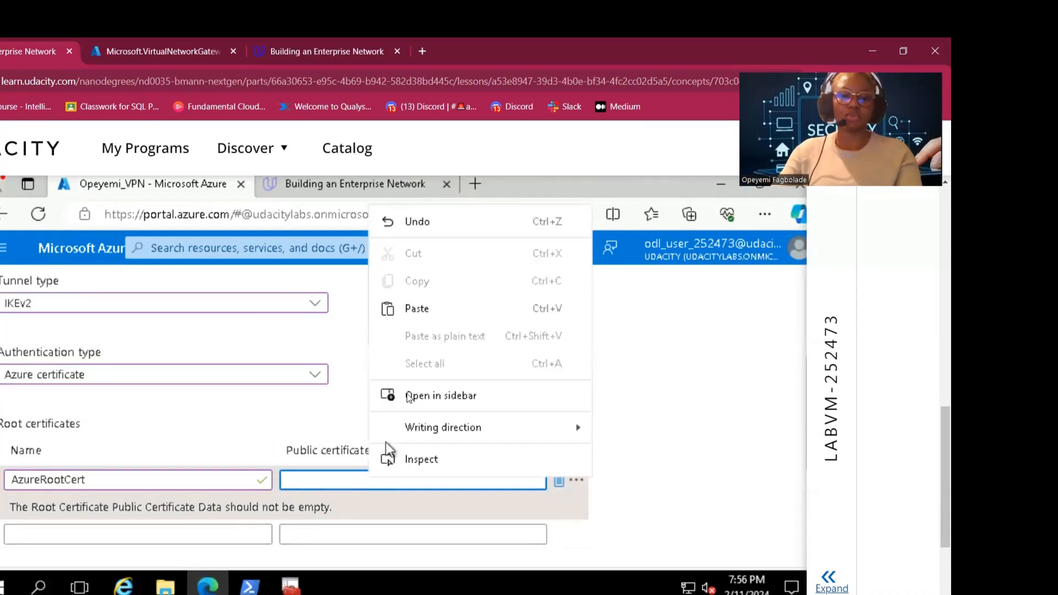
click(428, 311)
right_click(385, 481)
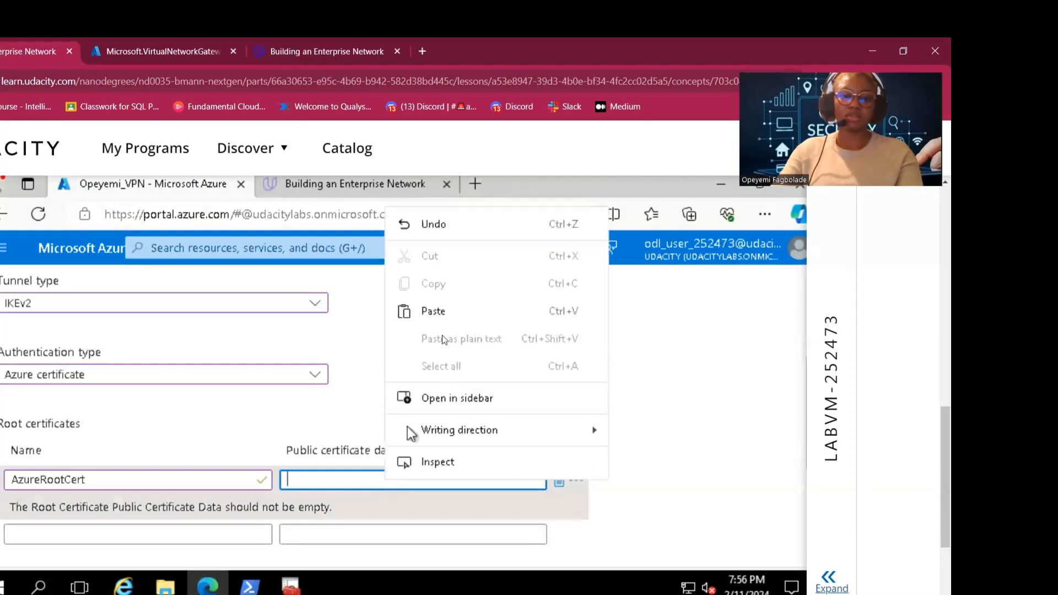
click(454, 307)
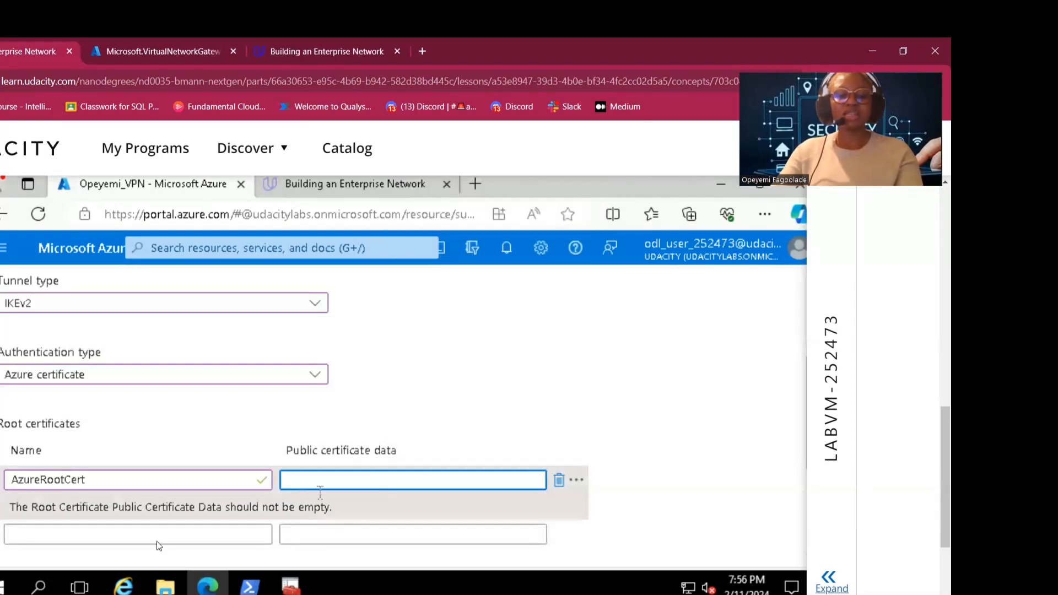
- Launch Notepad on the lab machine and open the AzureRootCert certificate from the desktop, with all file types shown
click(37, 588)
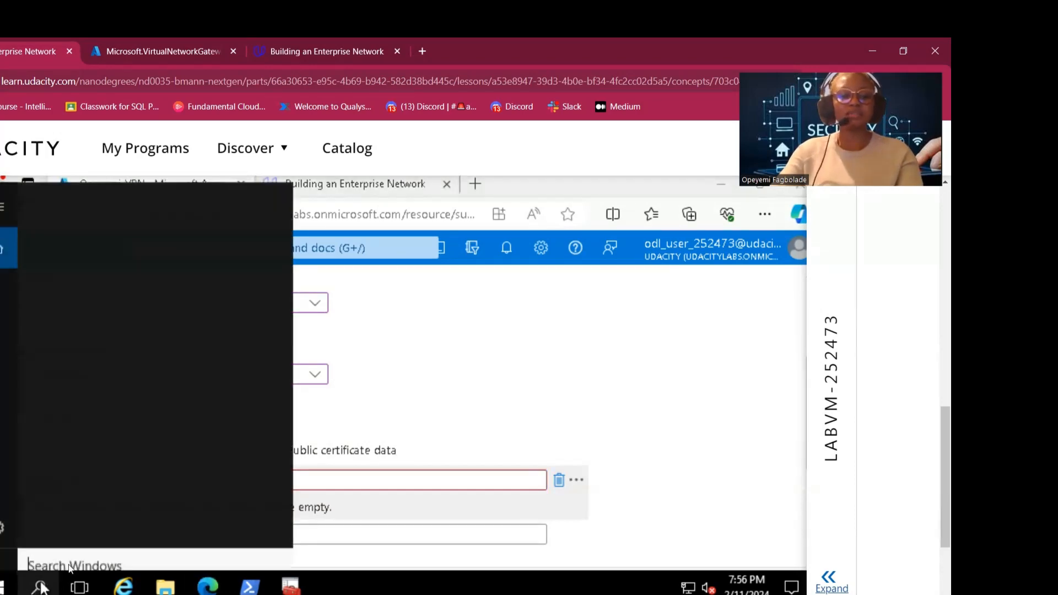
text(note)
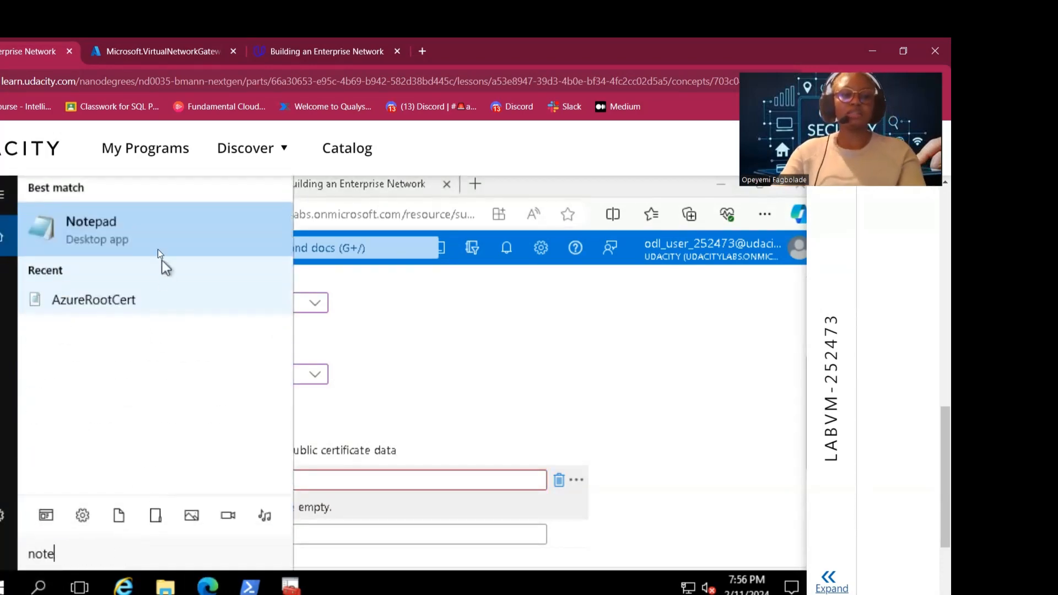
click(158, 251)
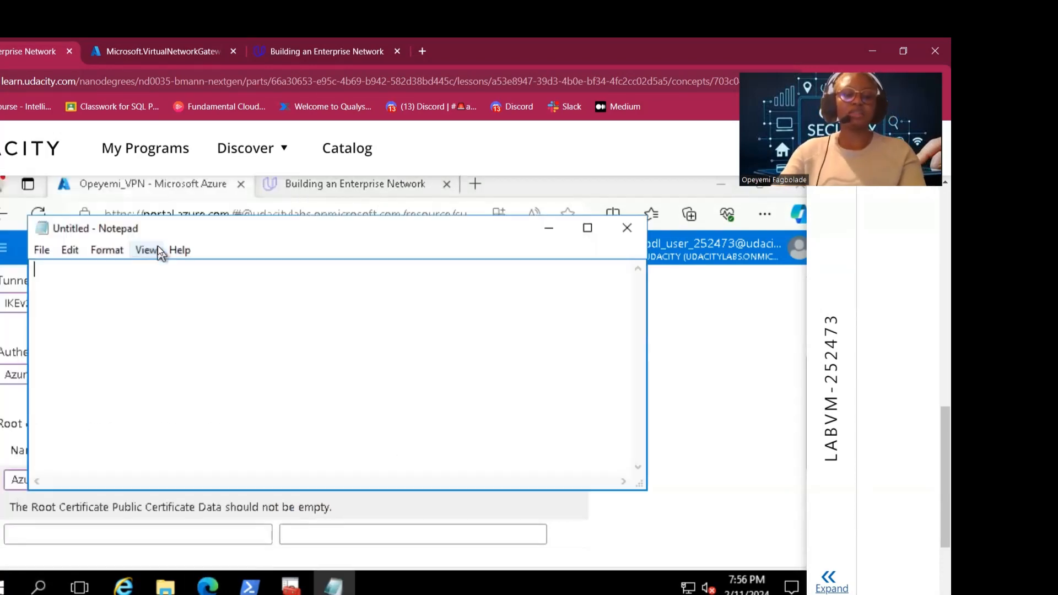
click(42, 251)
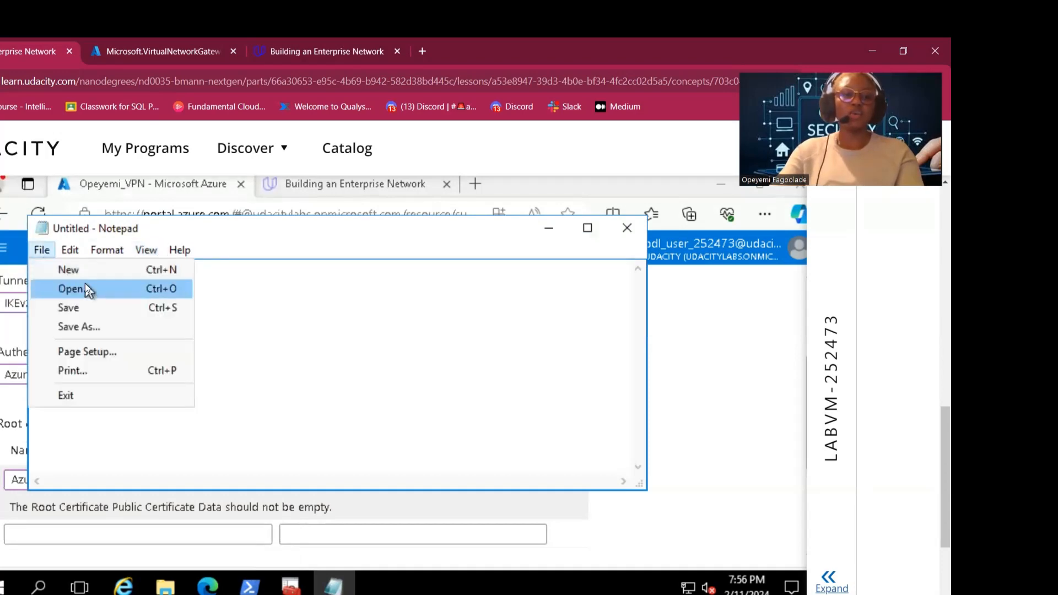
click(85, 287)
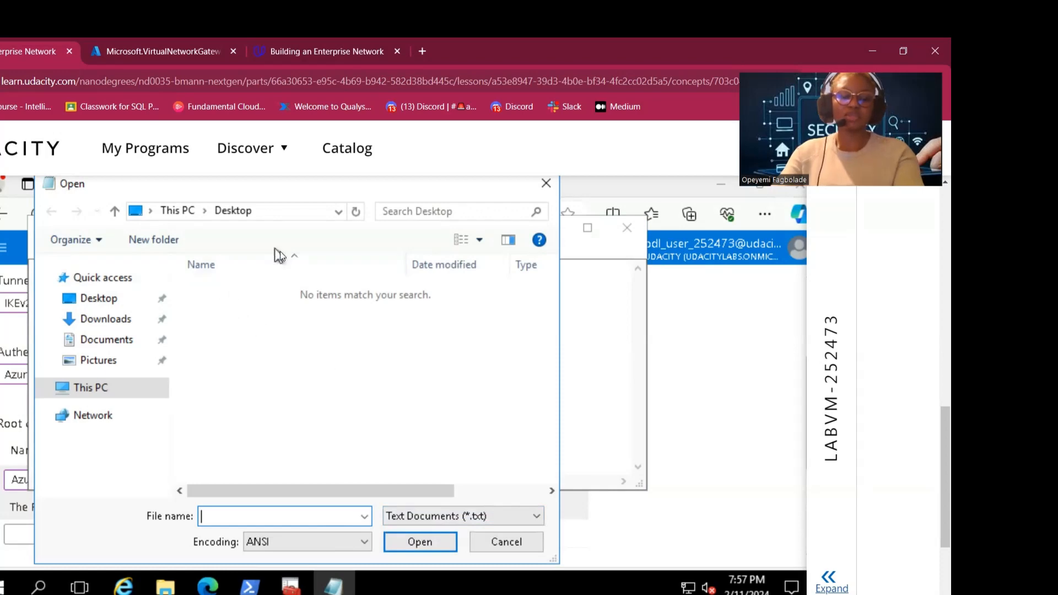
click(536, 518)
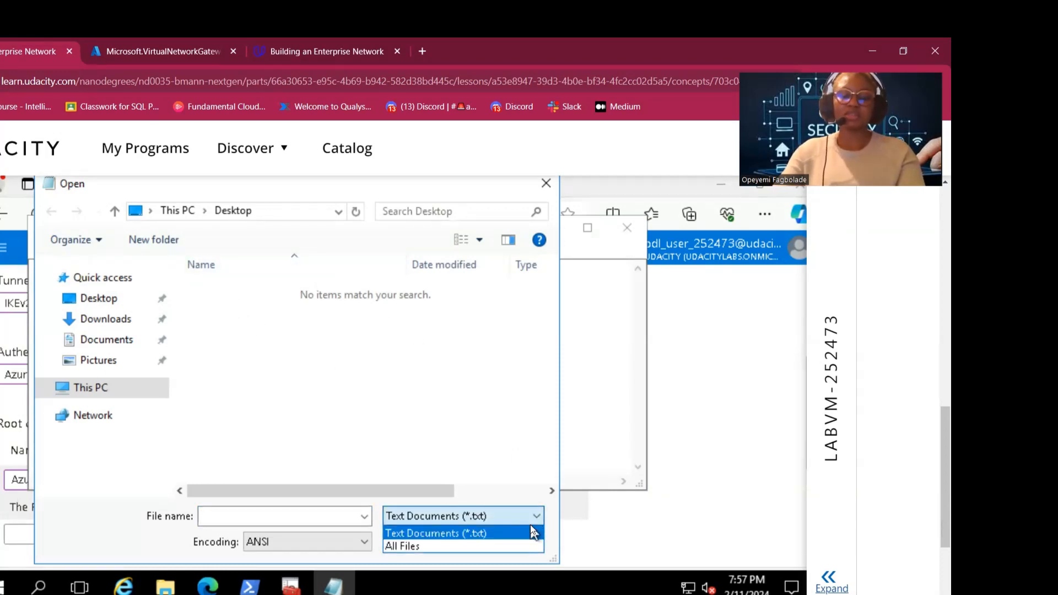
click(496, 546)
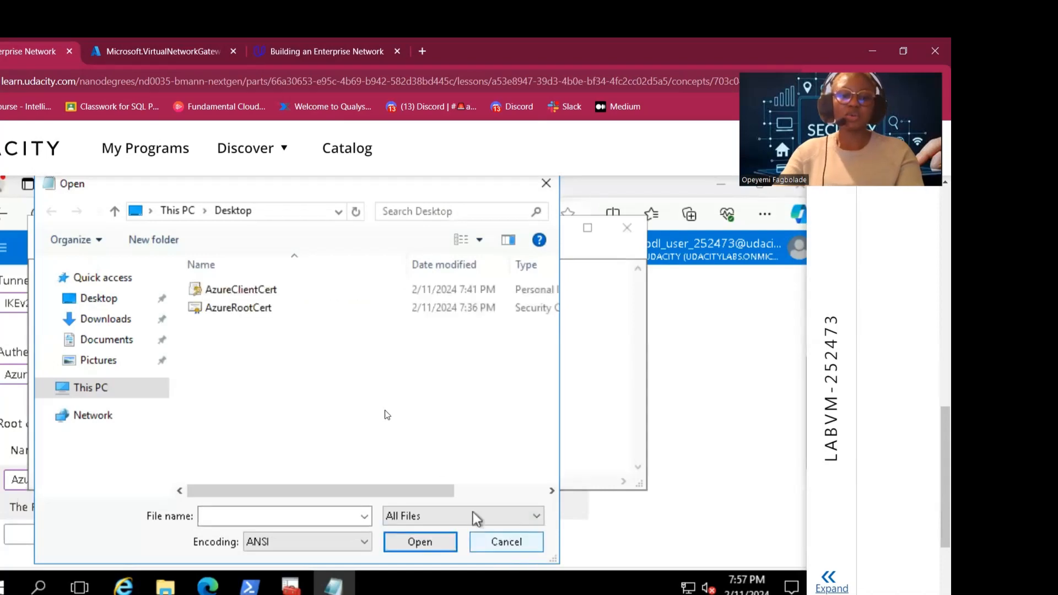
click(265, 310)
click(433, 542)
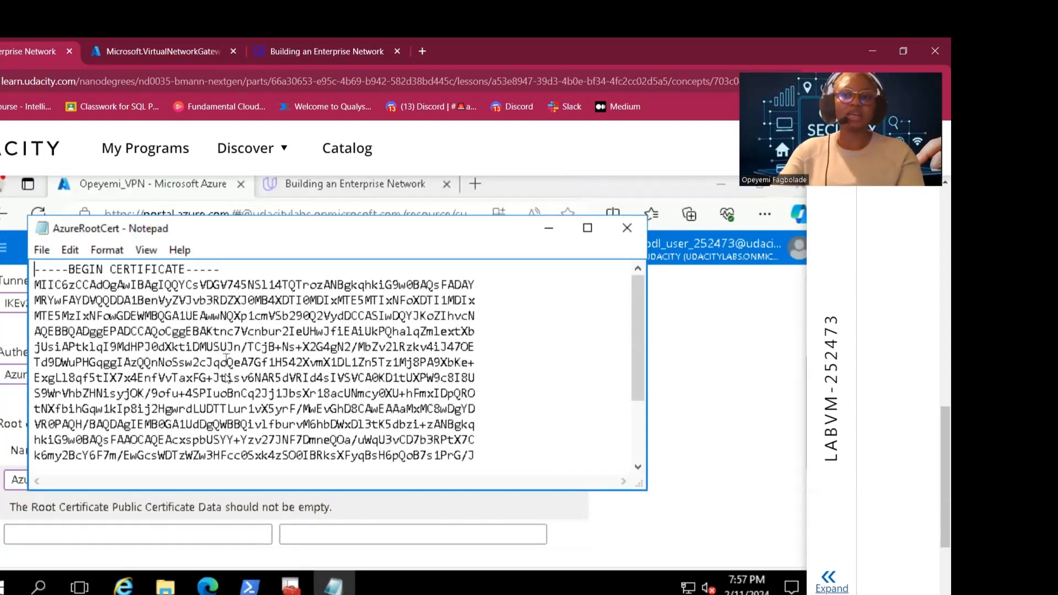
- Copy the certificate text between the BEGIN and END lines into AzureRootCert's public certificate data in the Azure portal
scroll(226, 378, down, 3)
scroll(124, 442, up, 3)
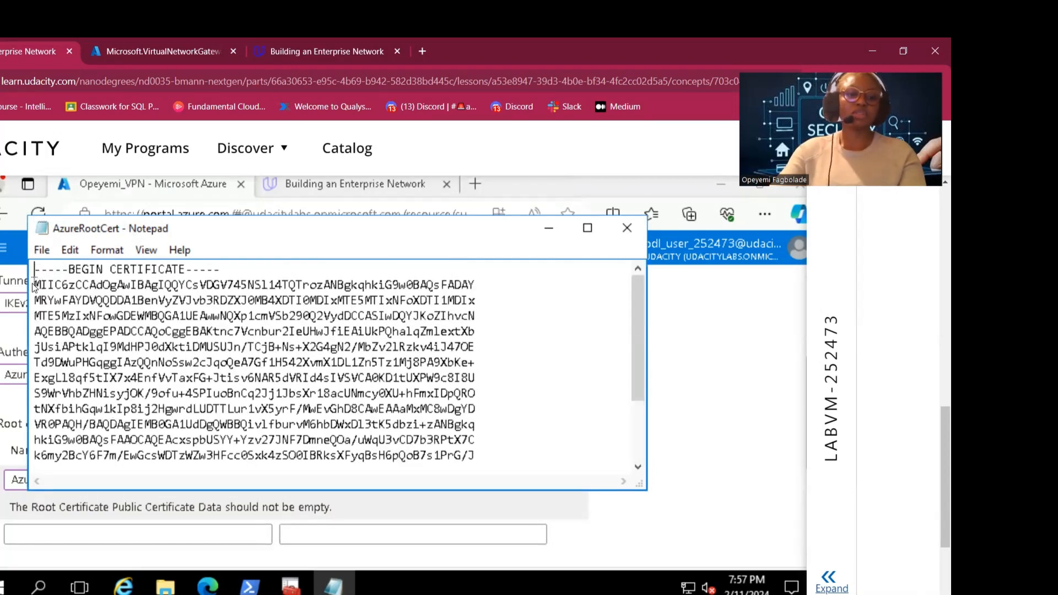
drag(33, 283, 342, 425)
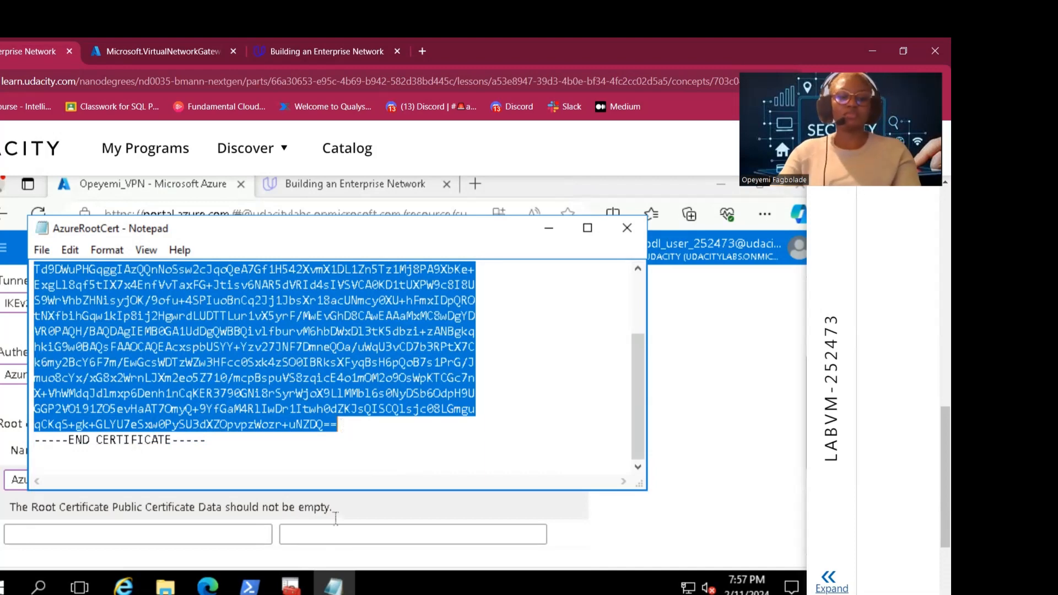
click(207, 586)
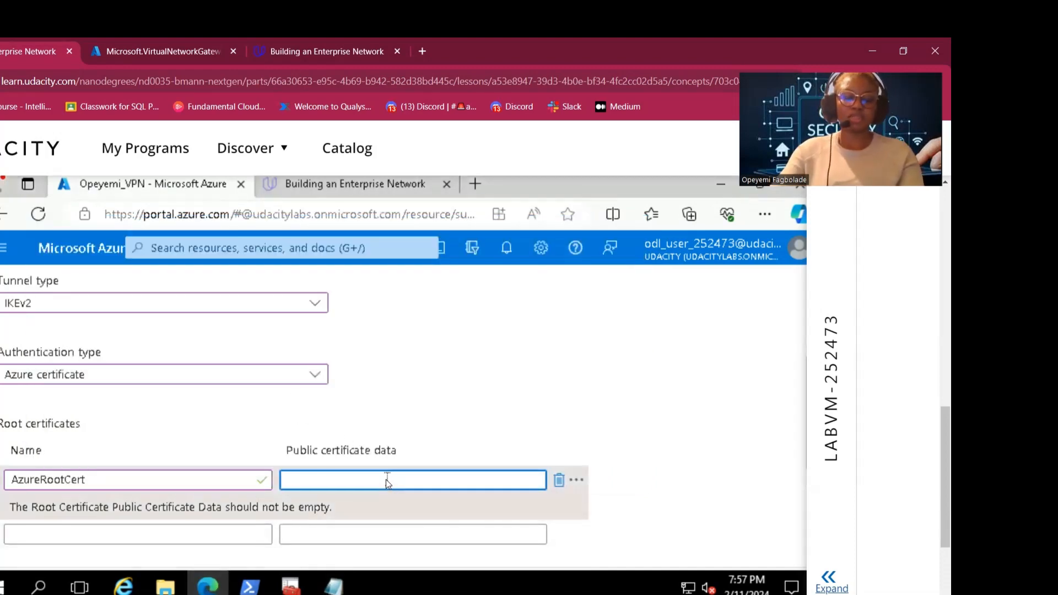
key(ctrl+v)
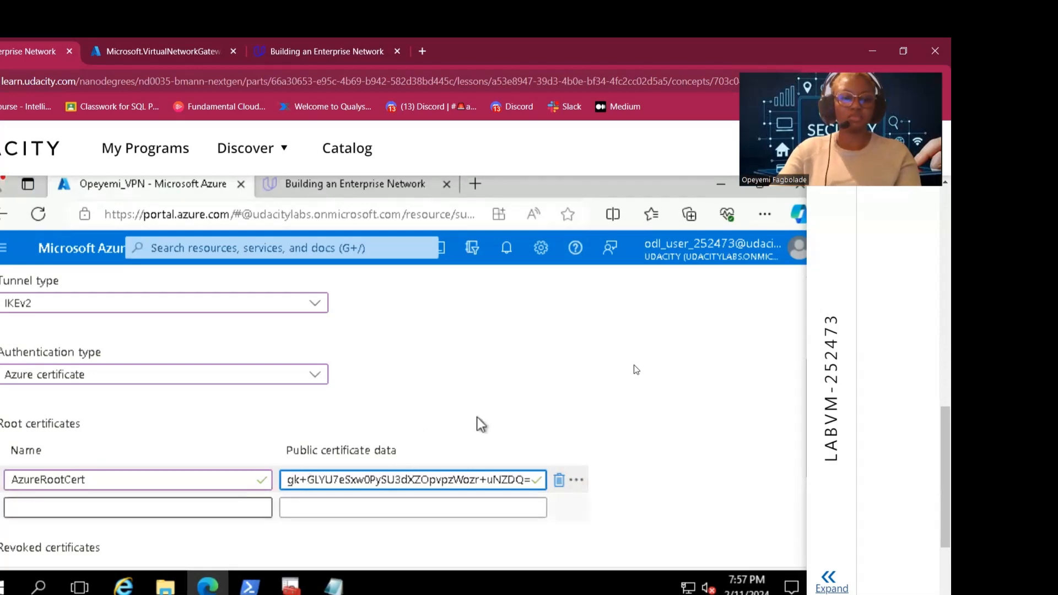
- Review the point-to-site settings, from the certificate sections and additional routes back up to the address pool
scroll(617, 395, down, 1)
scroll(618, 395, down, 1)
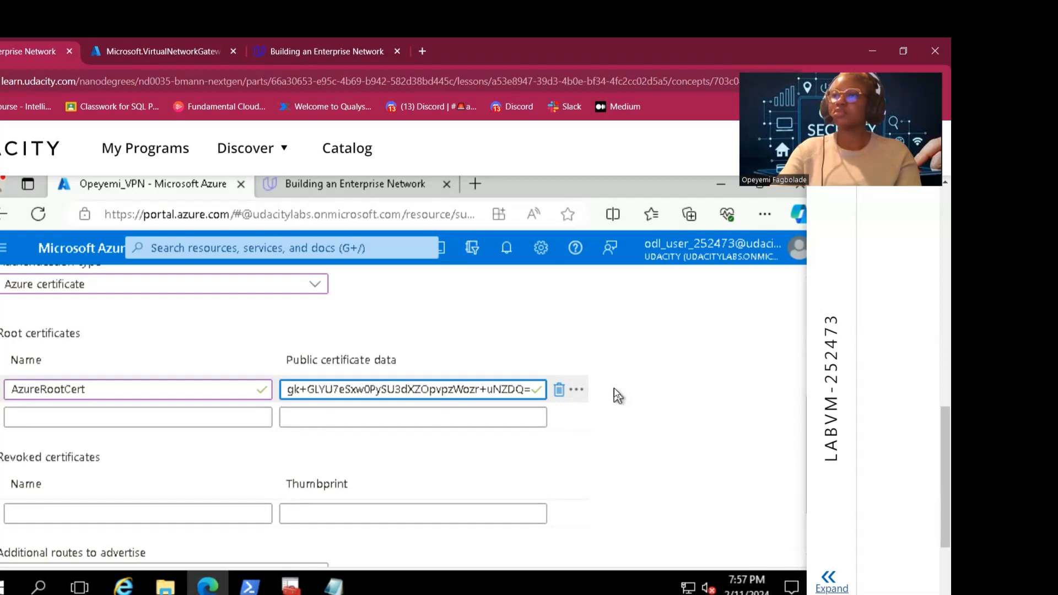
scroll(617, 395, down, 2)
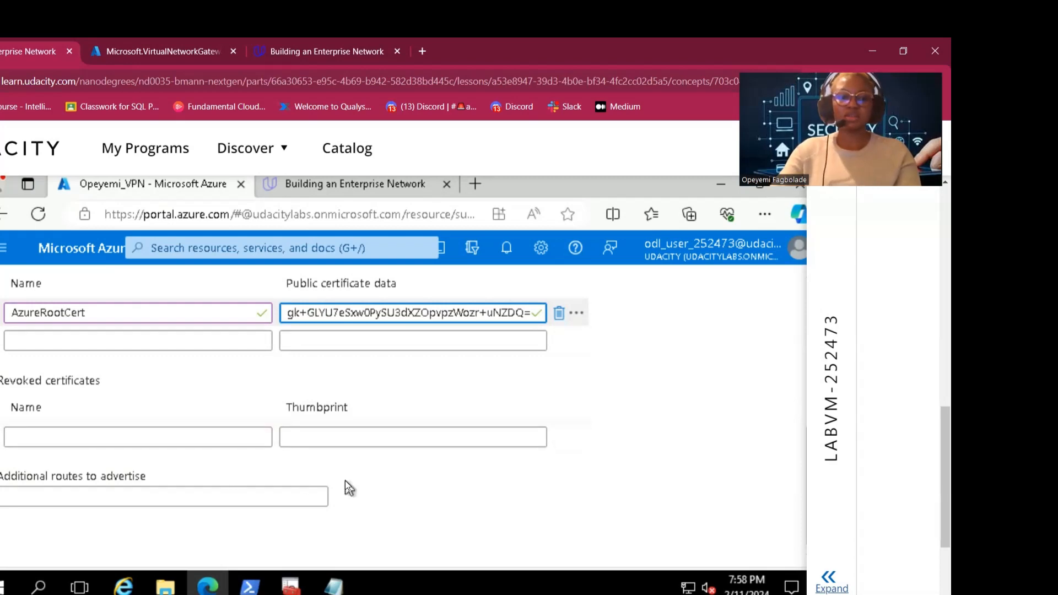
scroll(639, 507, up, 3)
scroll(638, 507, down, 3)
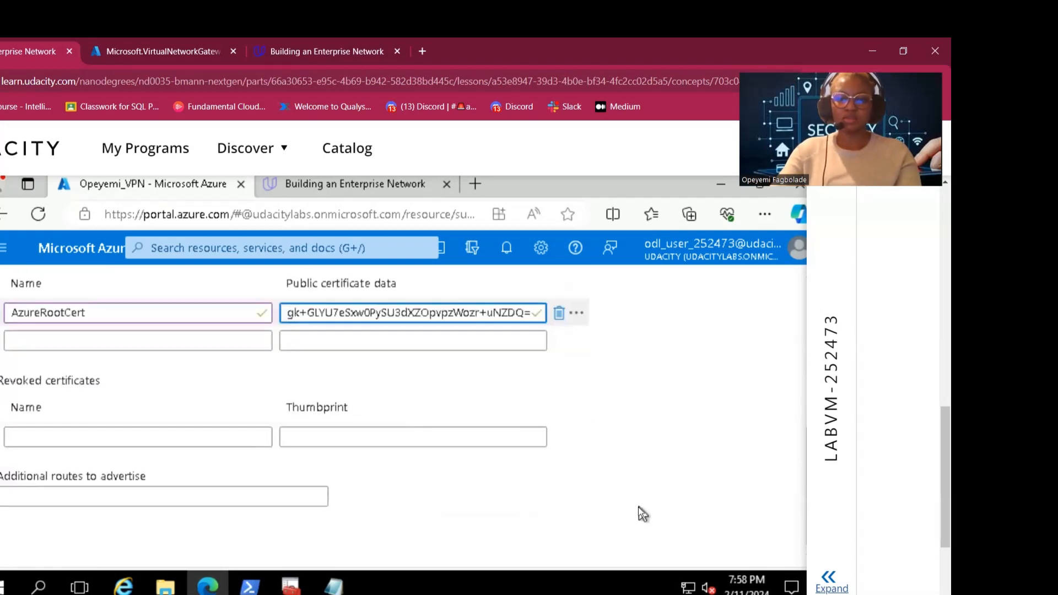
scroll(638, 516, up, 6)
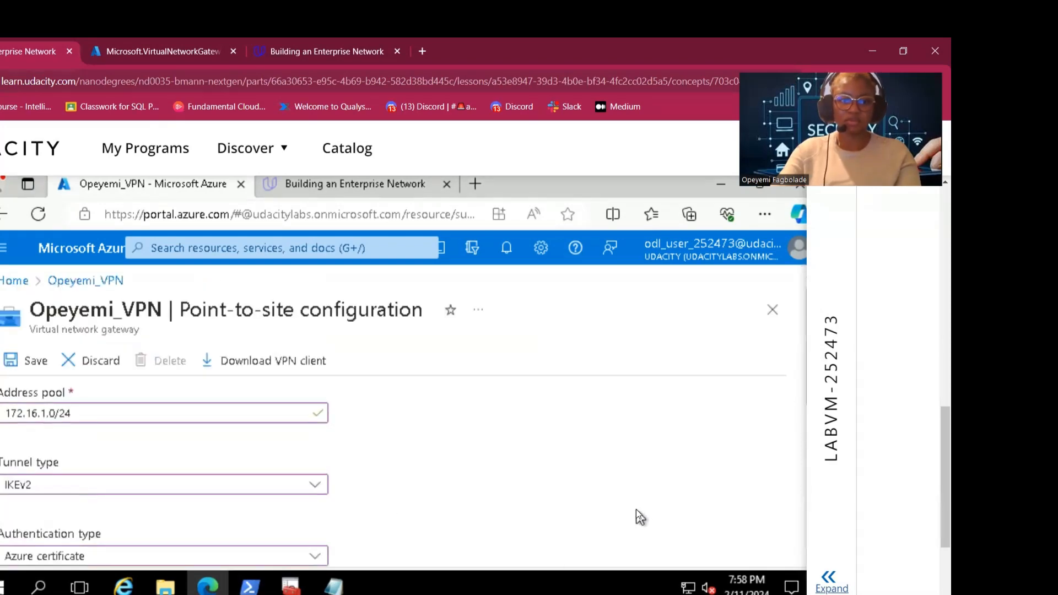
- Save the gateway's point-to-site configuration and download its VPN client package
click(15, 360)
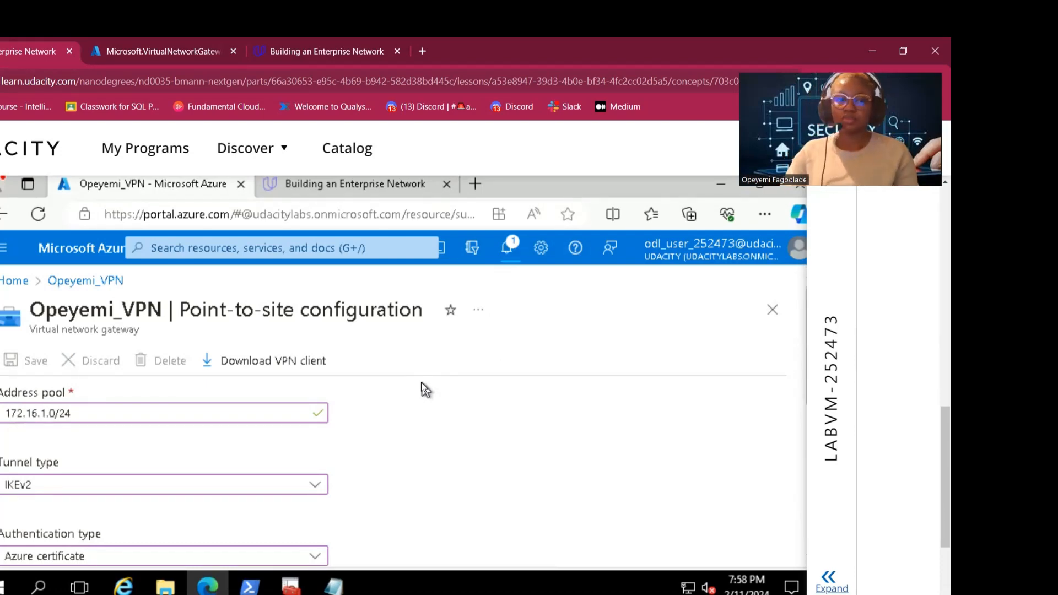
click(514, 251)
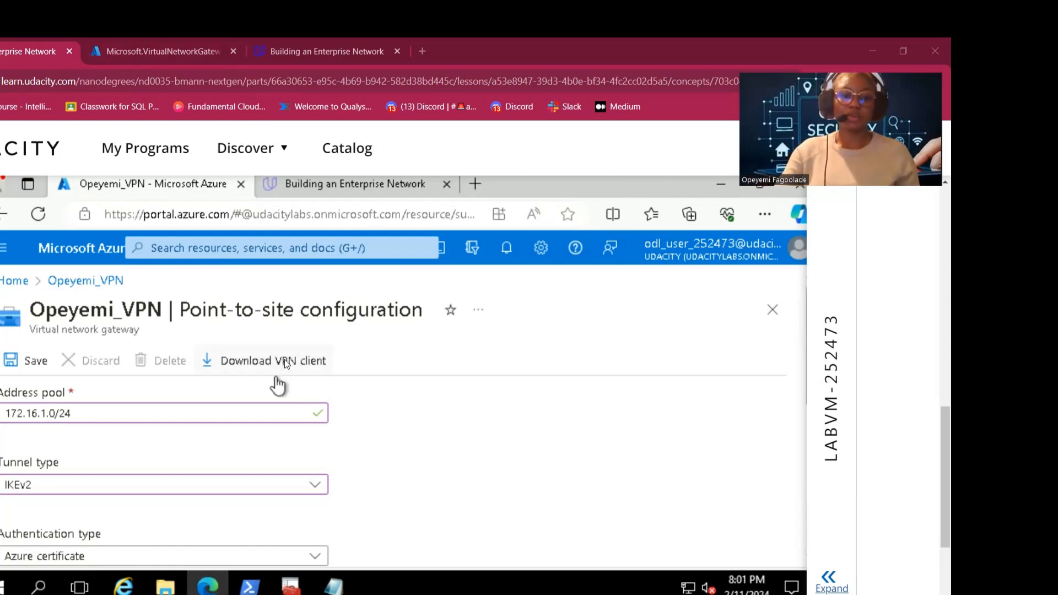
click(213, 362)
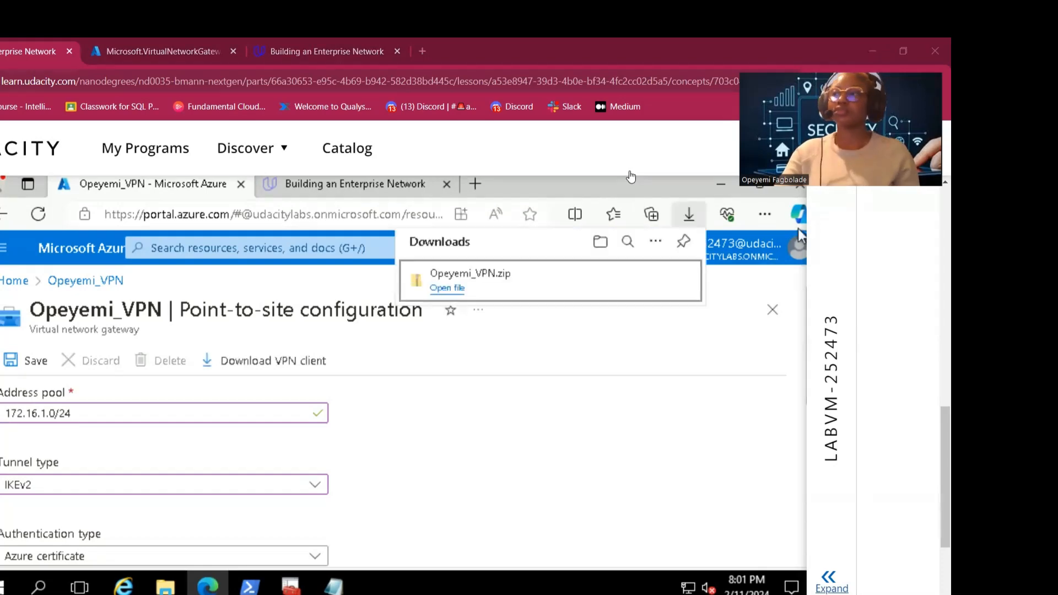
- Launch VpnClientSetupAmd64 from the downloaded zip's WindowsAmd64 folder and extract all the package's files to the proposed Downloads subfolder
mouse_move(598, 298)
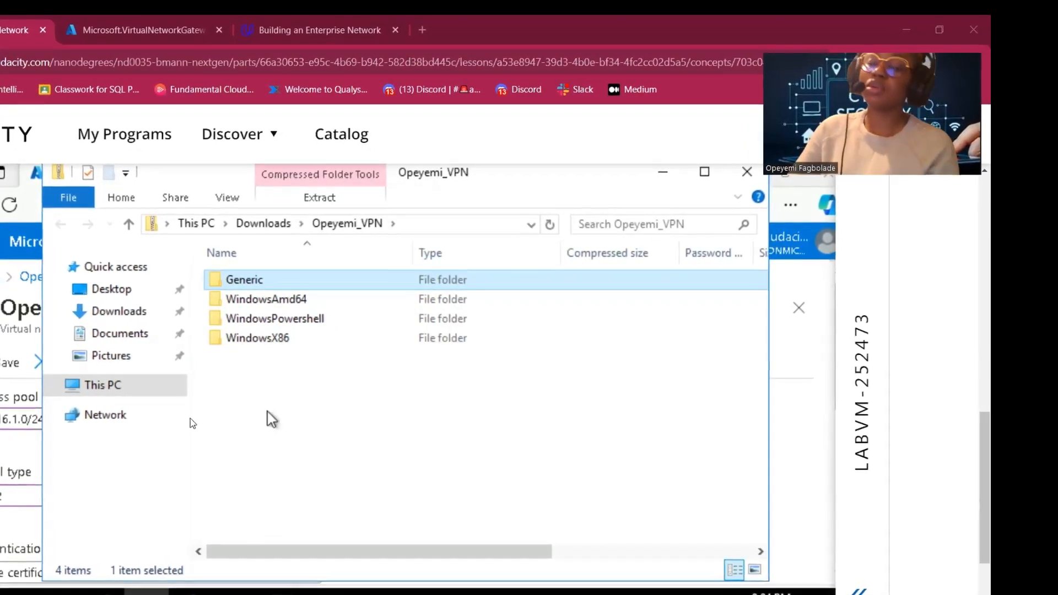
double_click(298, 300)
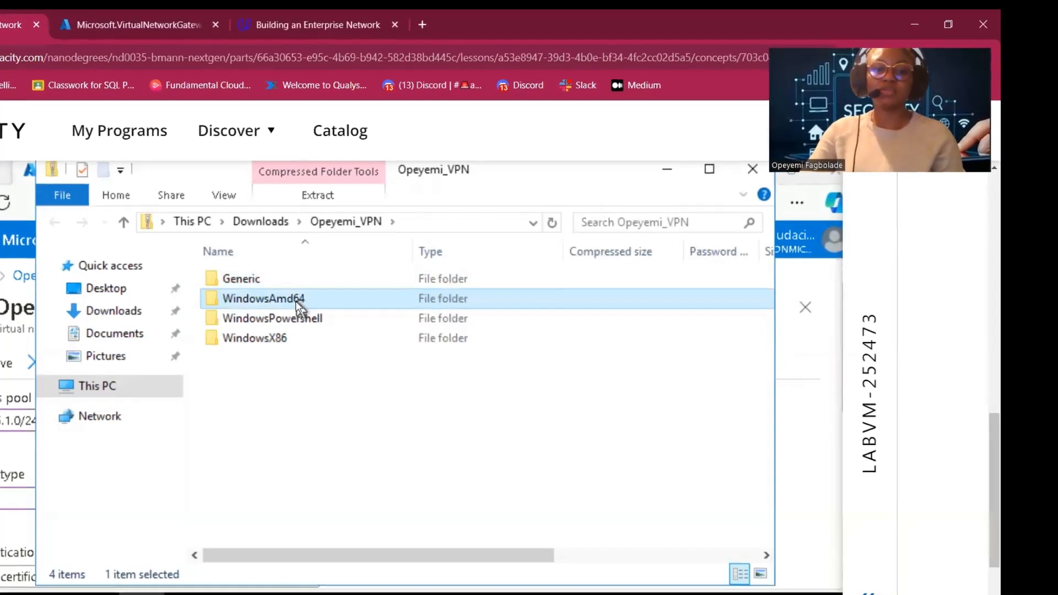
click(319, 284)
double_click(317, 284)
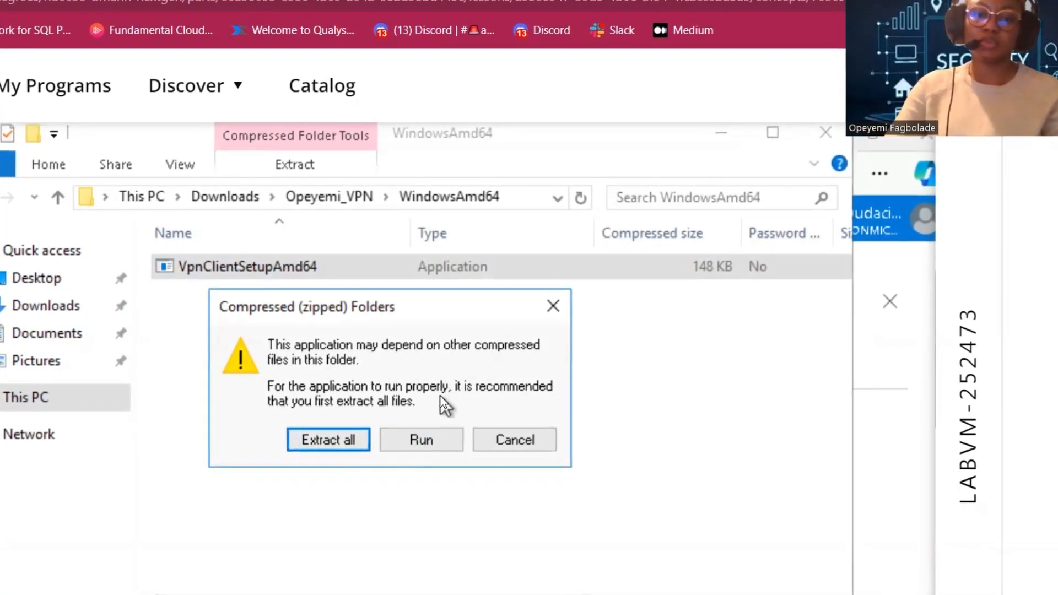
click(345, 446)
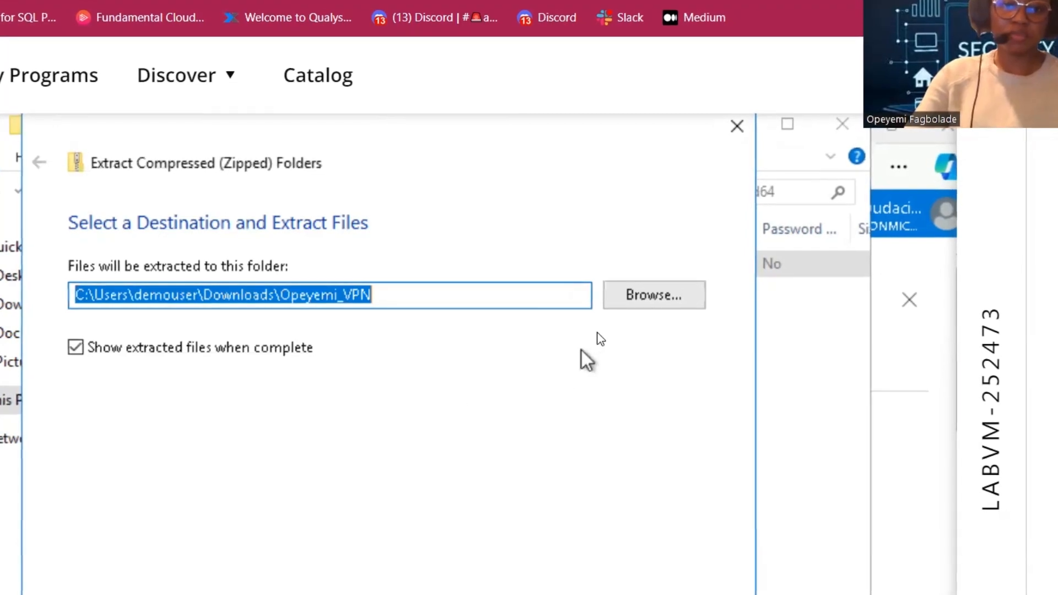
click(601, 593)
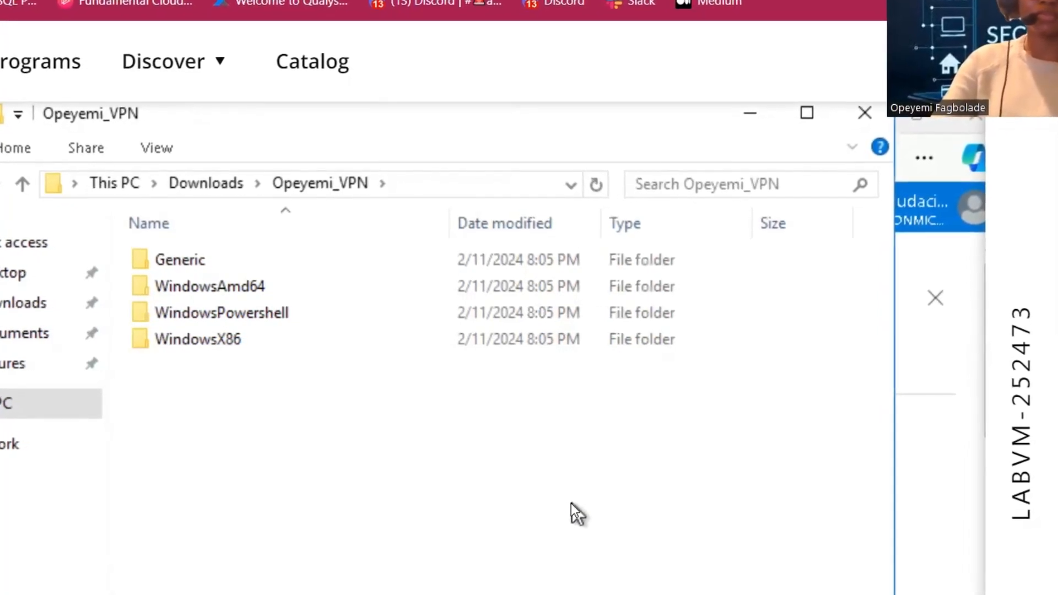
click(235, 187)
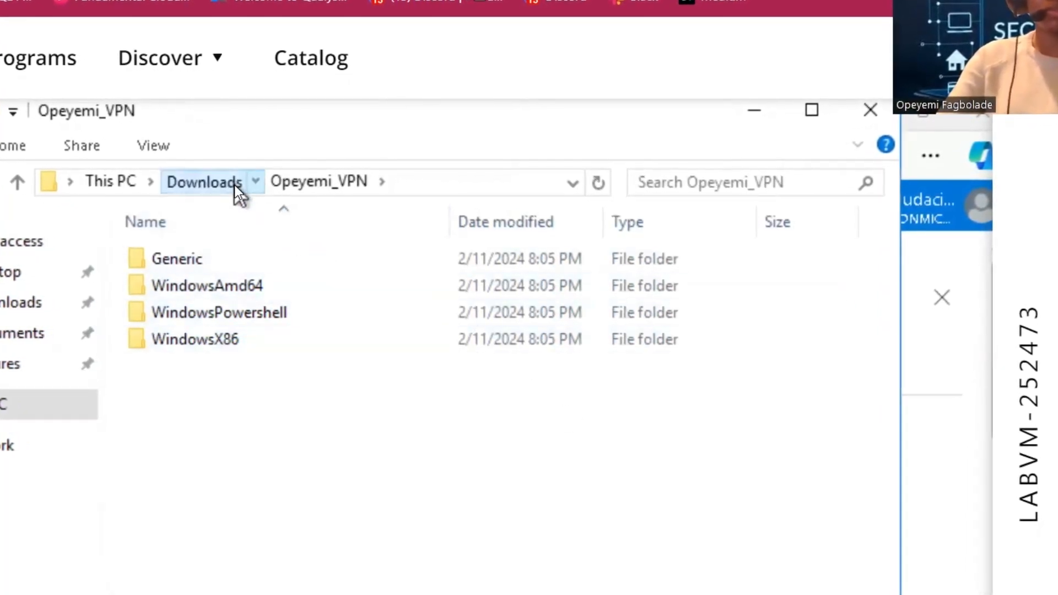
click(220, 261)
double_click(219, 262)
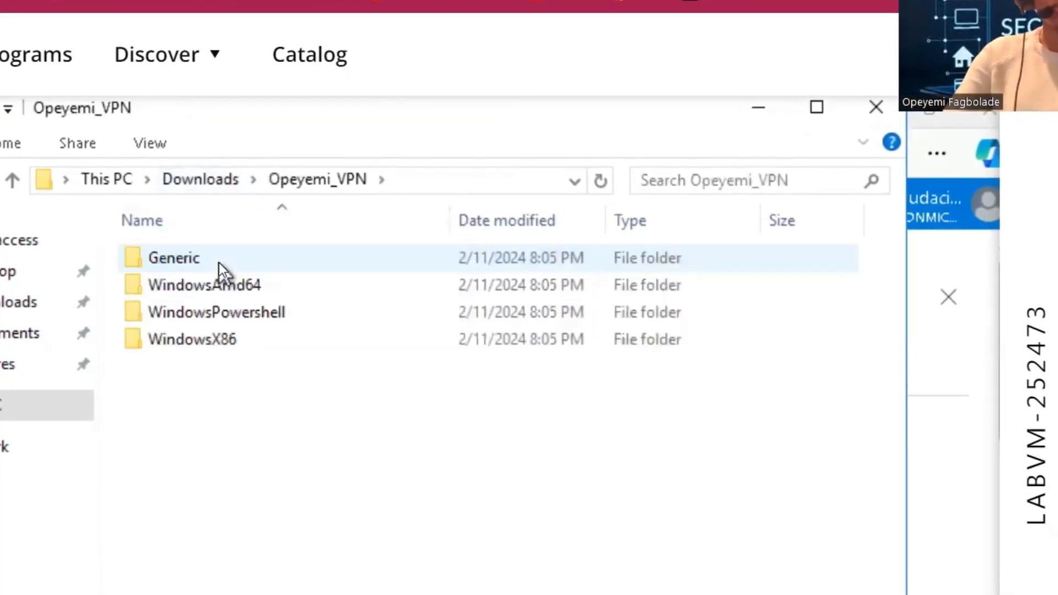
double_click(235, 286)
double_click(263, 256)
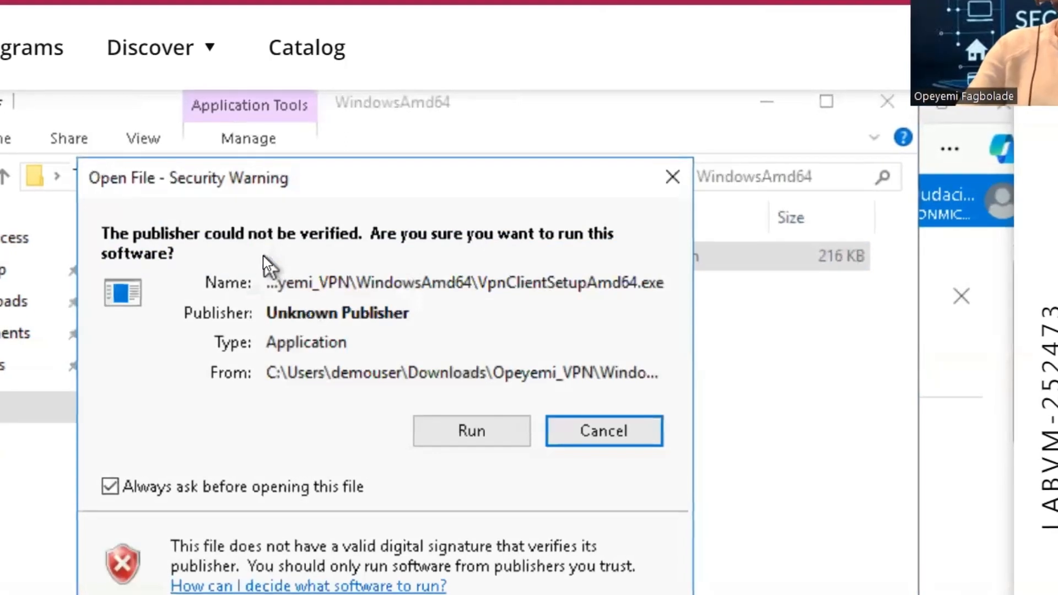
click(675, 176)
click(296, 172)
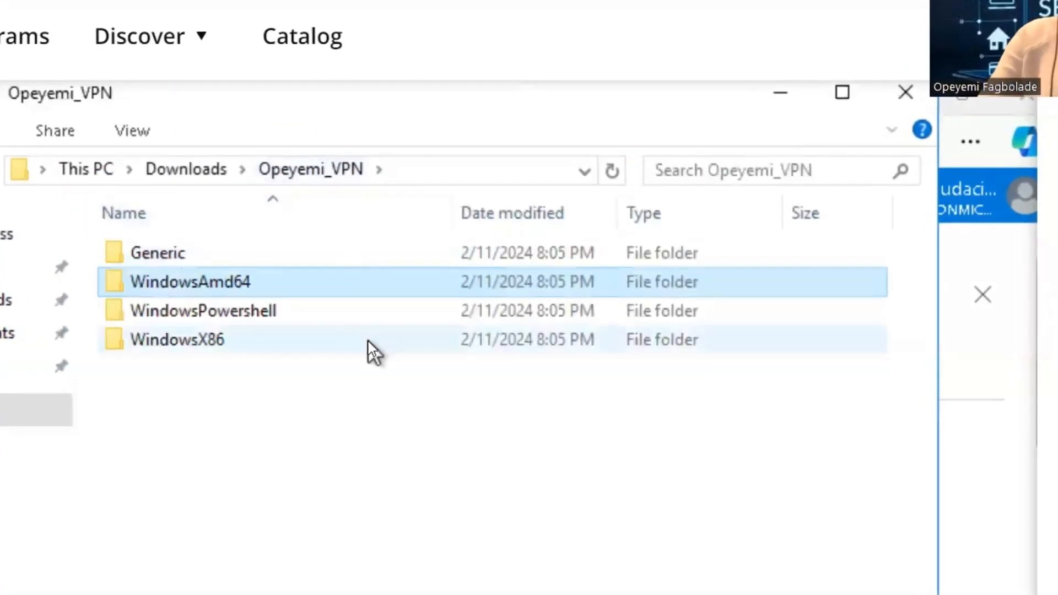
click(176, 181)
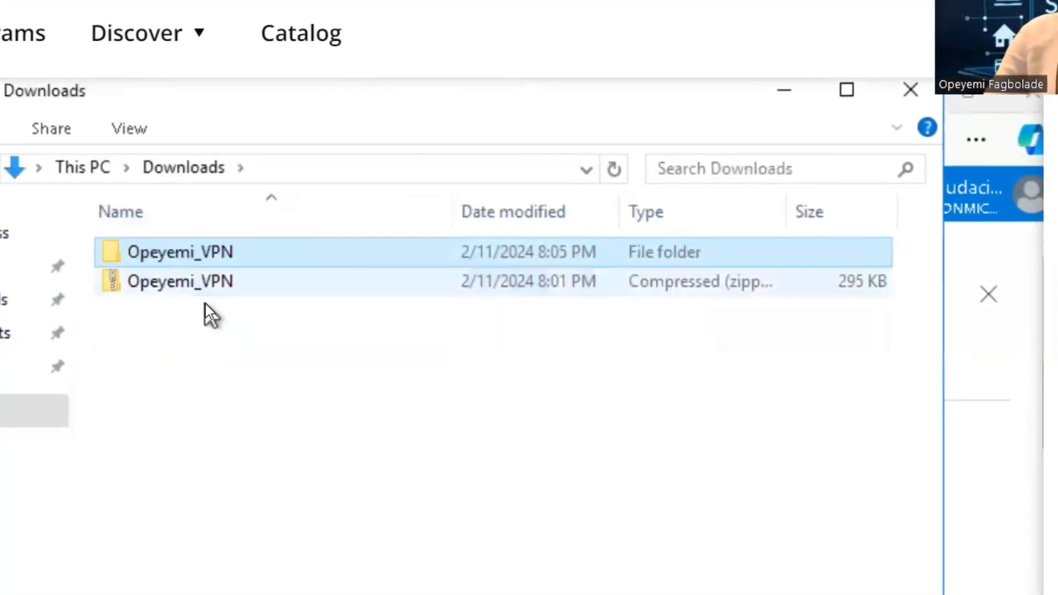
double_click(181, 288)
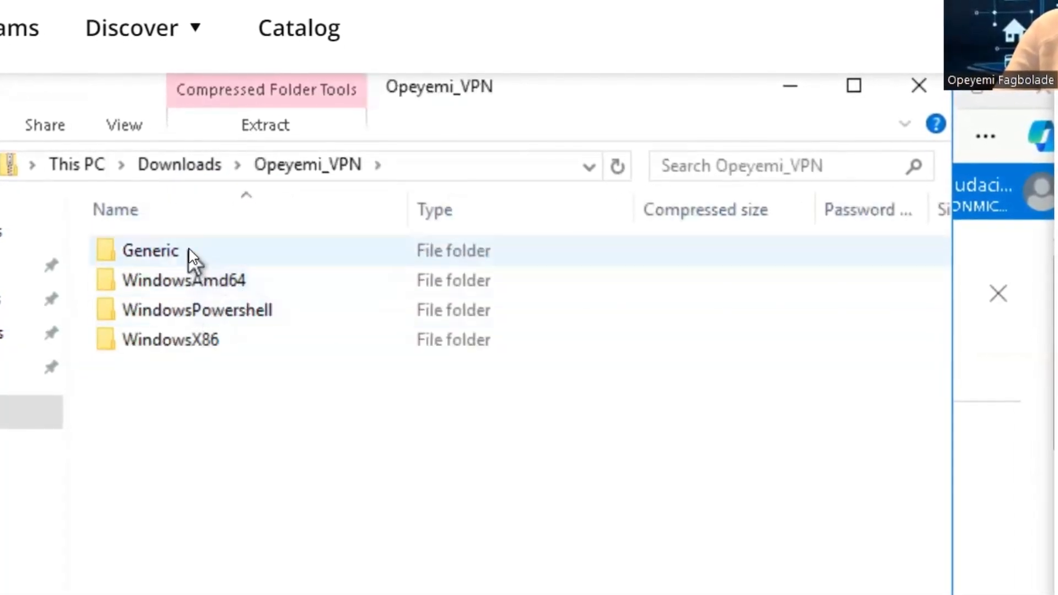
click(207, 170)
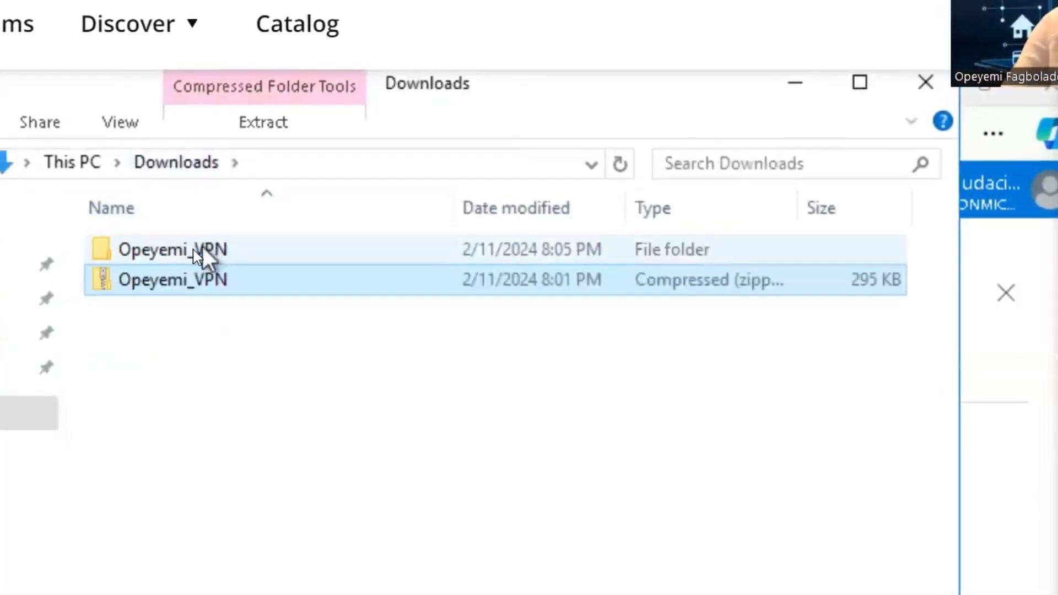
- Run VpnClientSetupAmd64 from the extracted WindowsAmd64 folder, accept the unknown publisher, and install the virtual network's VPN client
double_click(127, 247)
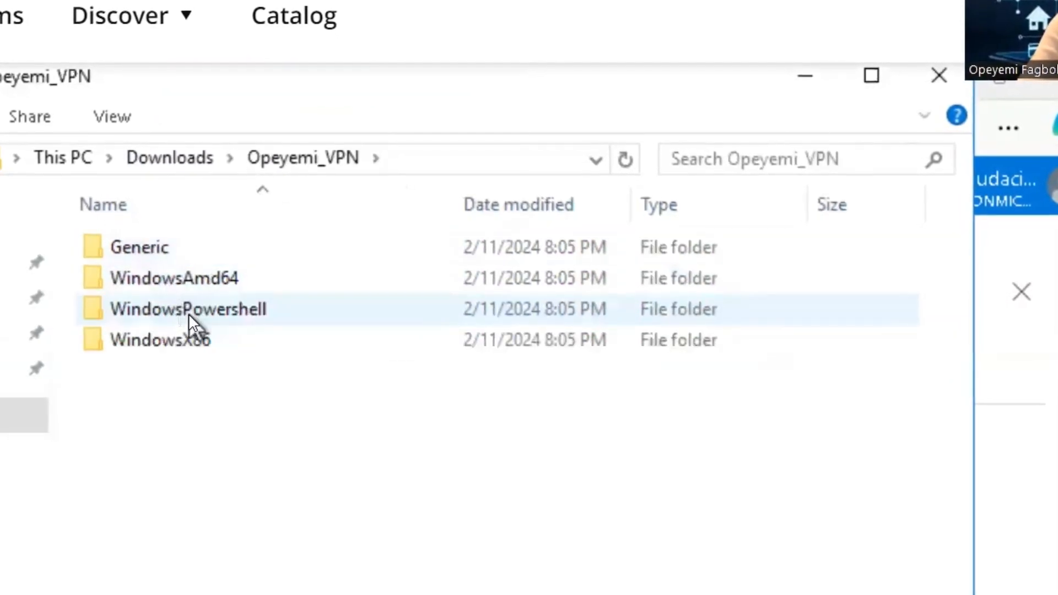
double_click(203, 277)
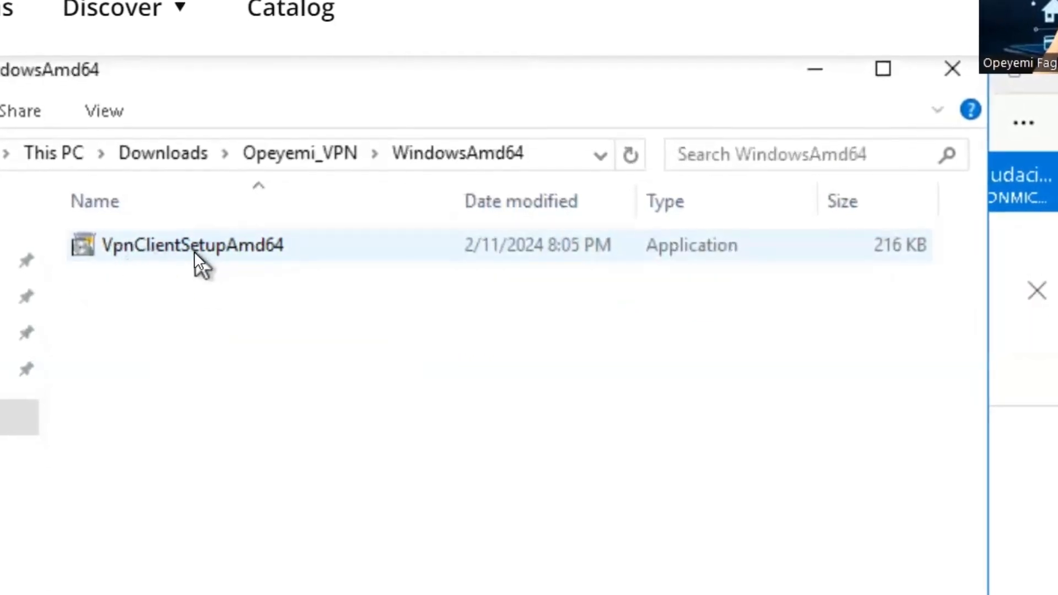
double_click(190, 250)
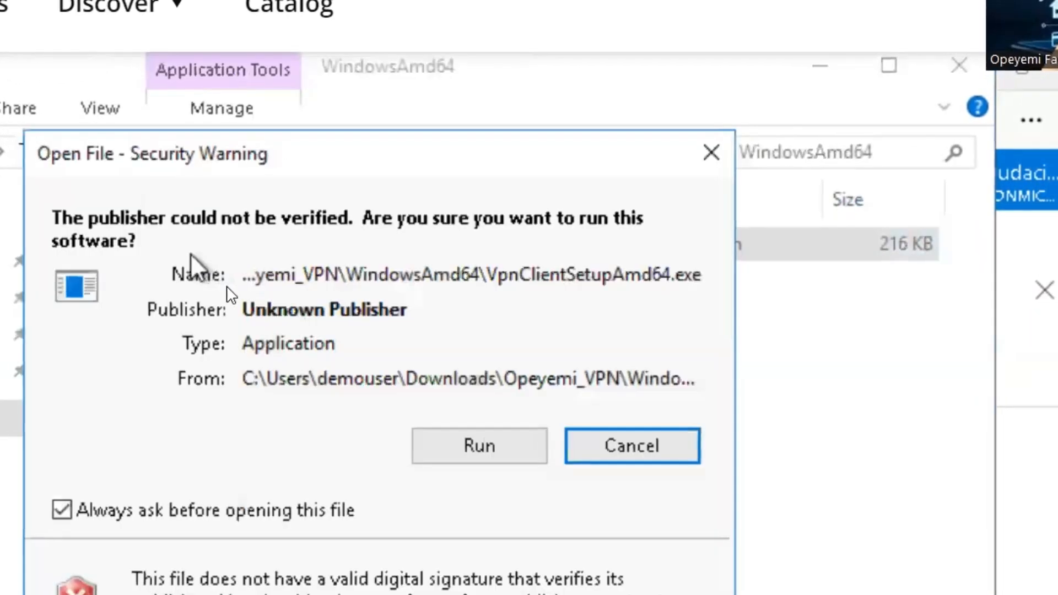
click(481, 443)
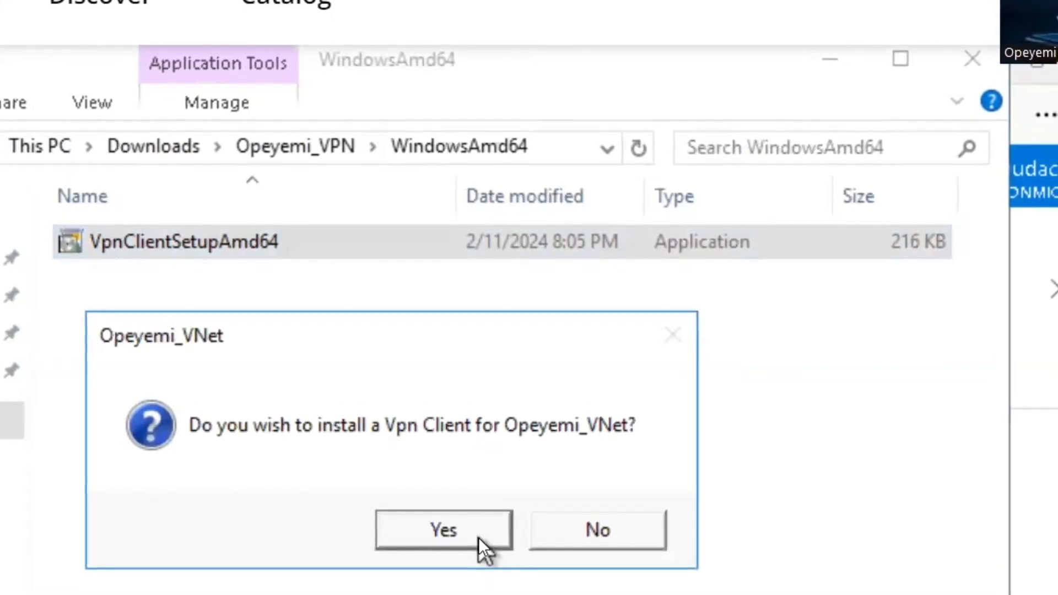
click(478, 537)
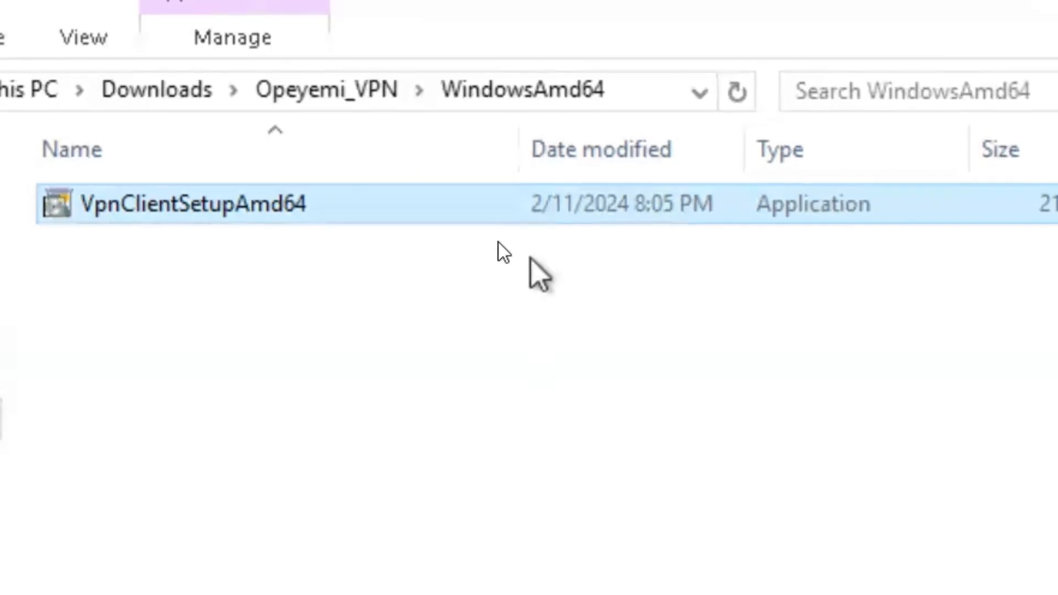
click(363, 81)
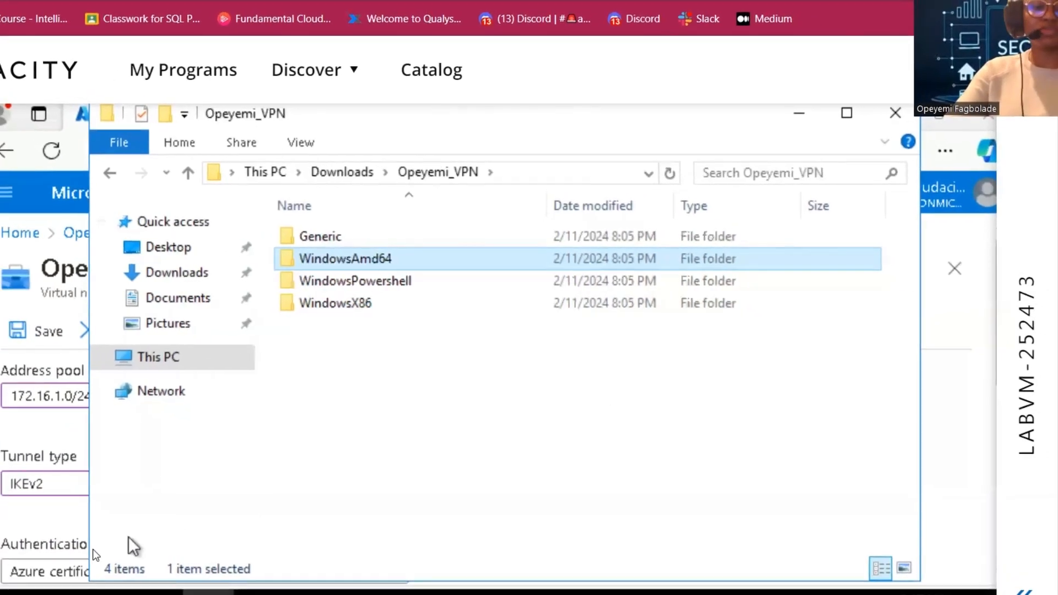
- Search the lab machine for "vpn" and open its virtual private network settings
click(88, 577)
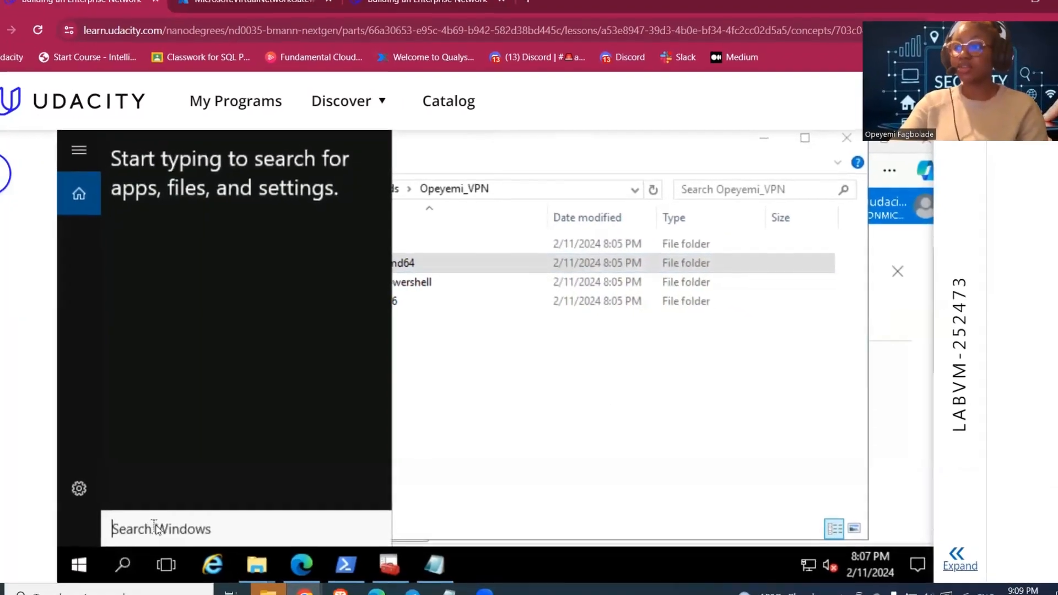
text(vpn)
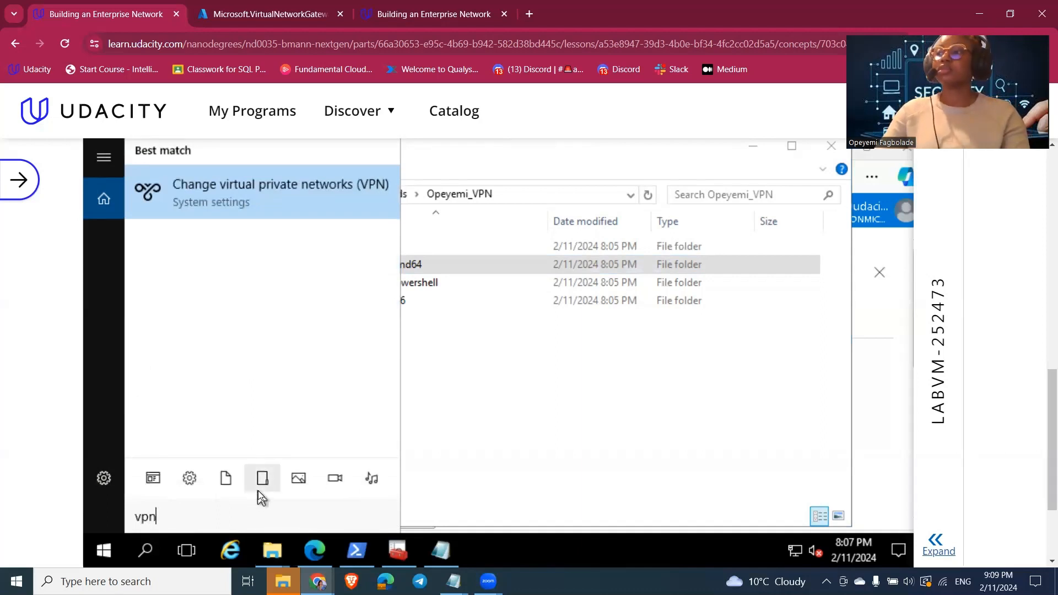
key(Return)
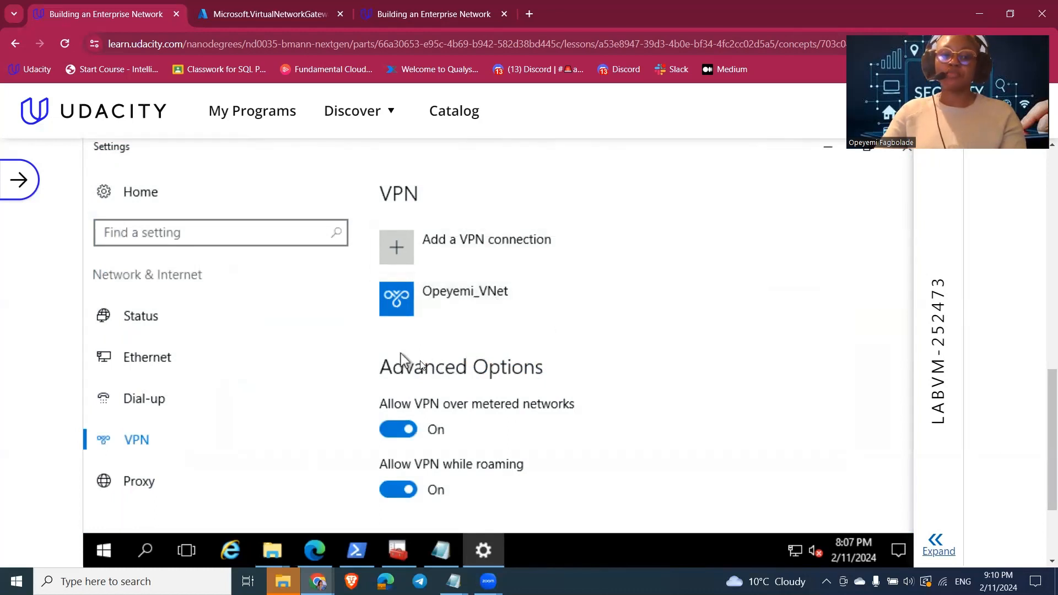
scroll(598, 422, down, 4)
scroll(601, 425, up, 4)
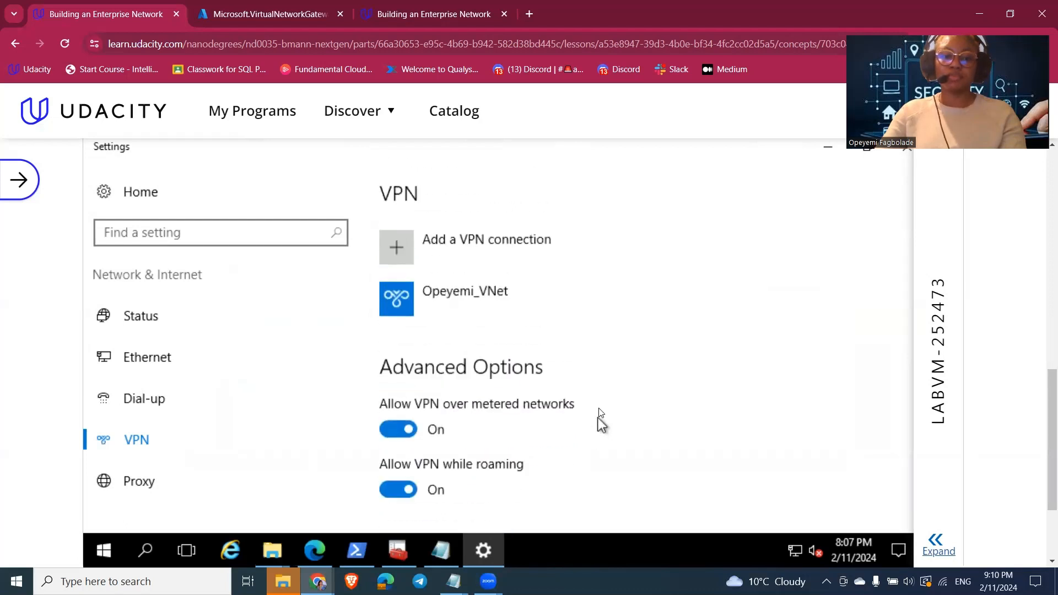
- Connect the virtual network's Azure VPN connection, allow the elevated routing table update, and check the connection status
click(414, 298)
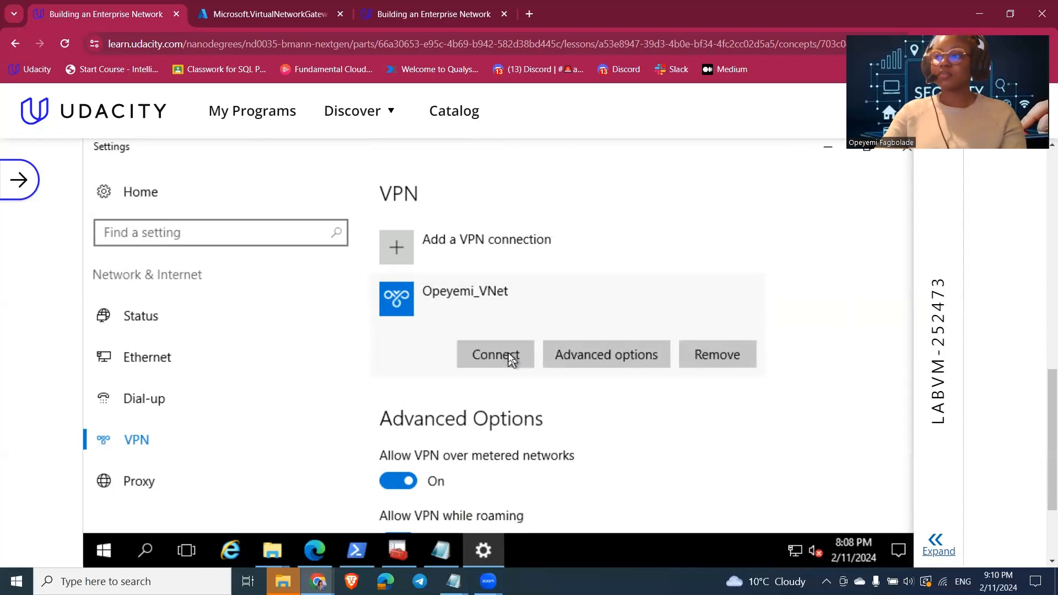
click(510, 359)
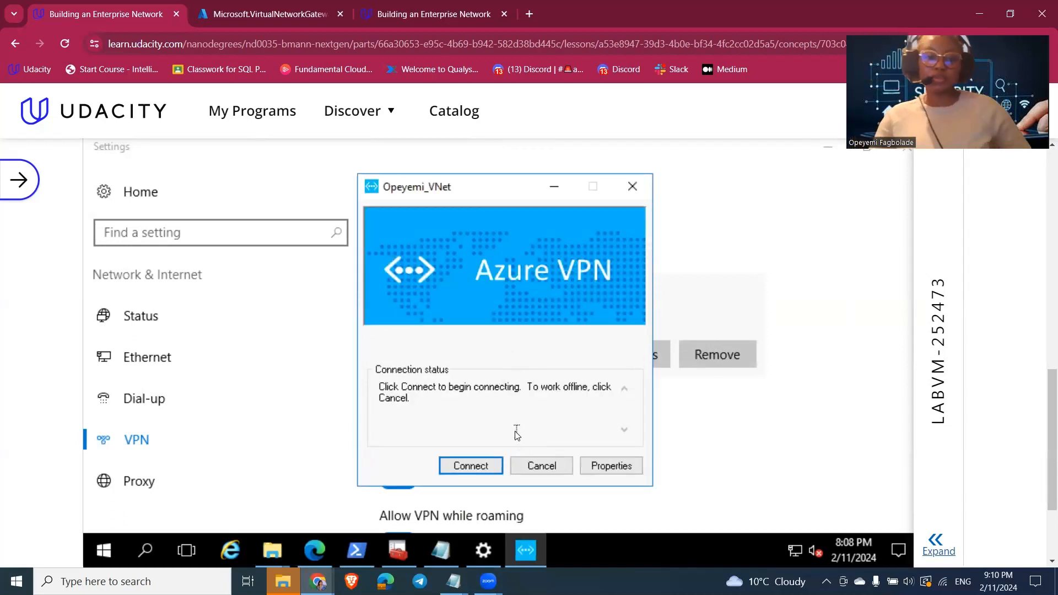
click(487, 469)
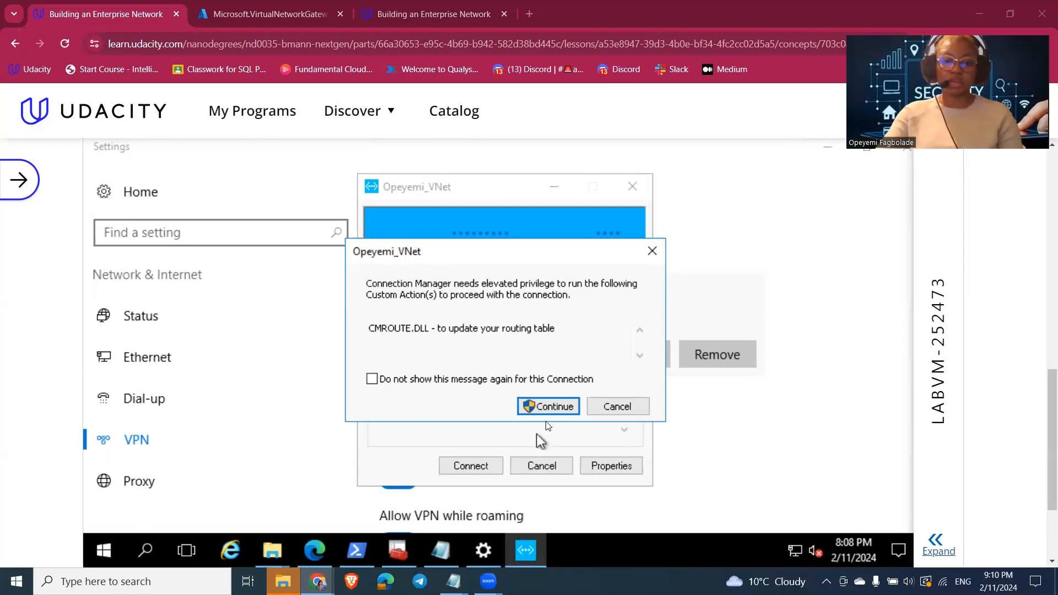
click(552, 407)
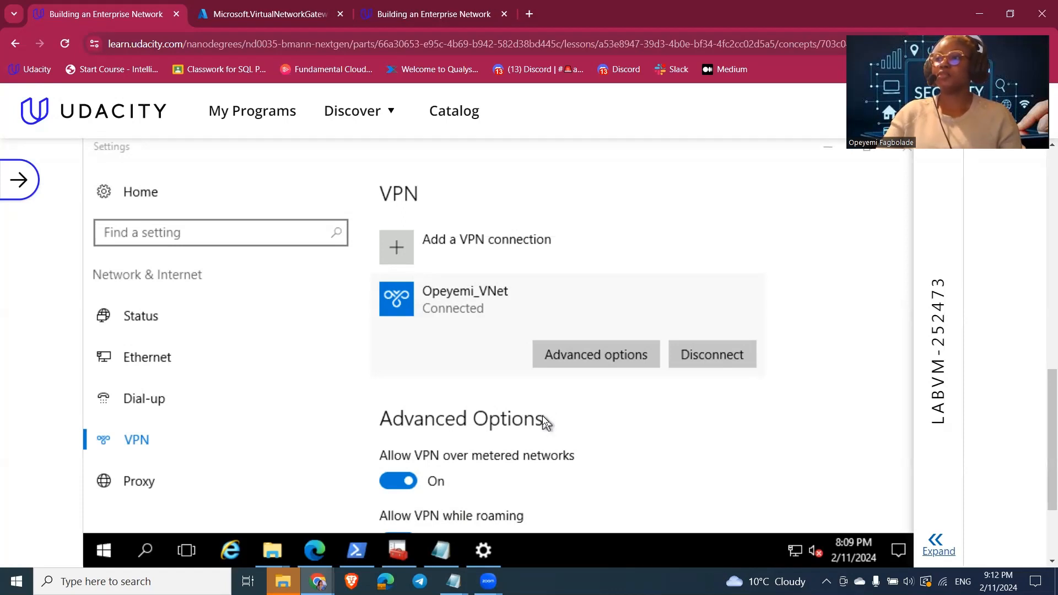
scroll(771, 292, down, 1)
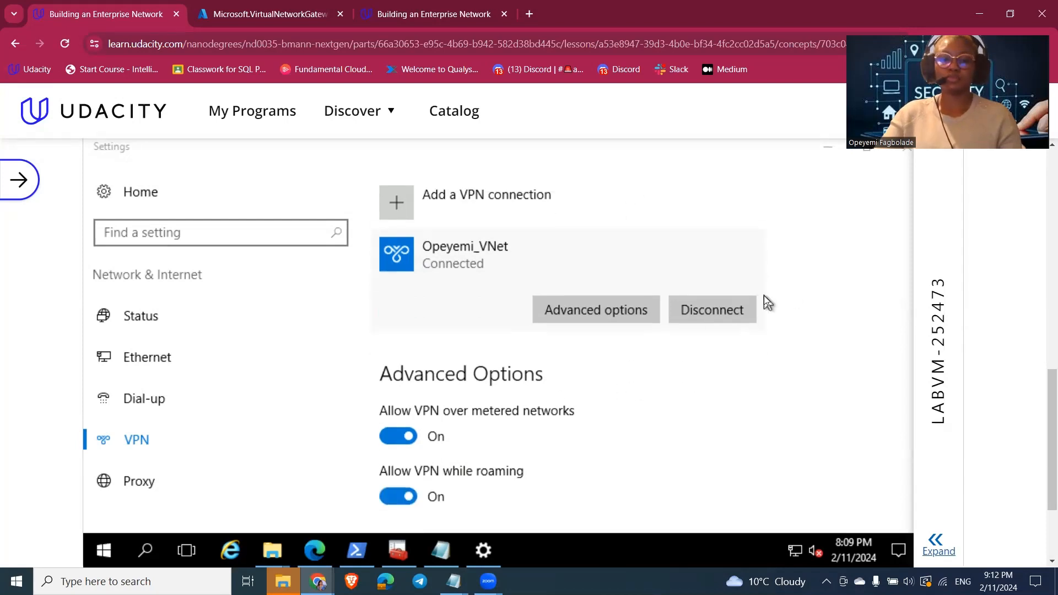
scroll(764, 301, down, 3)
scroll(764, 301, up, 4)
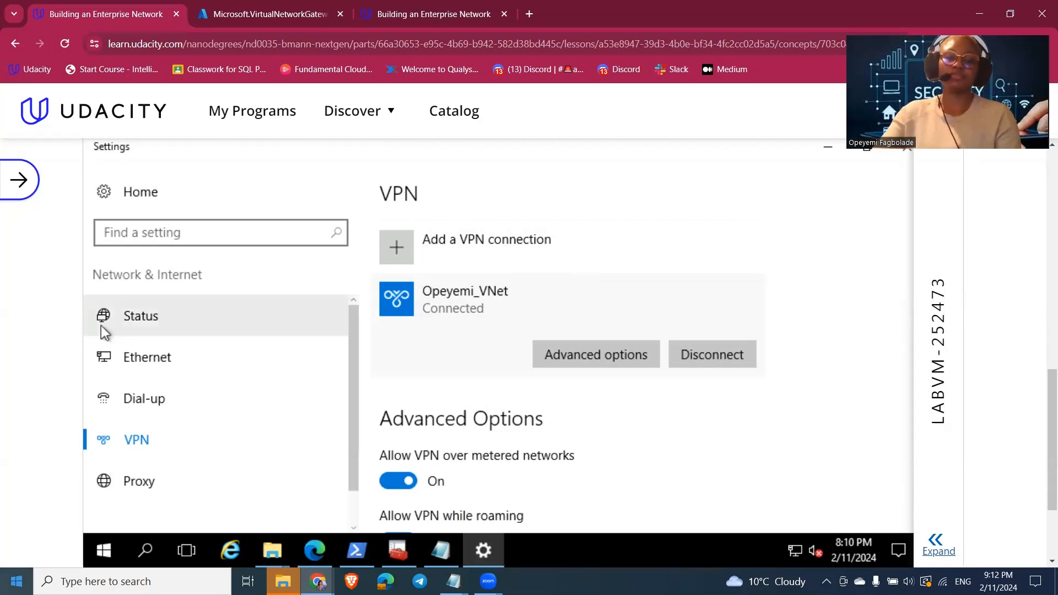
- Return to the Azure portal's point-to-site configuration page and close the administrator Windows PowerShell session
click(313, 550)
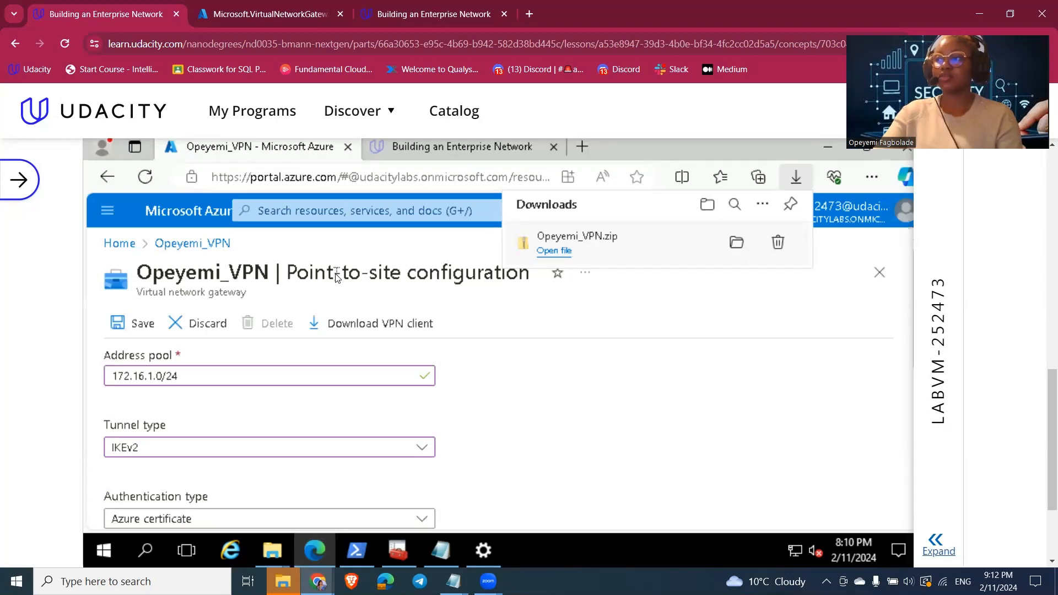
click(146, 557)
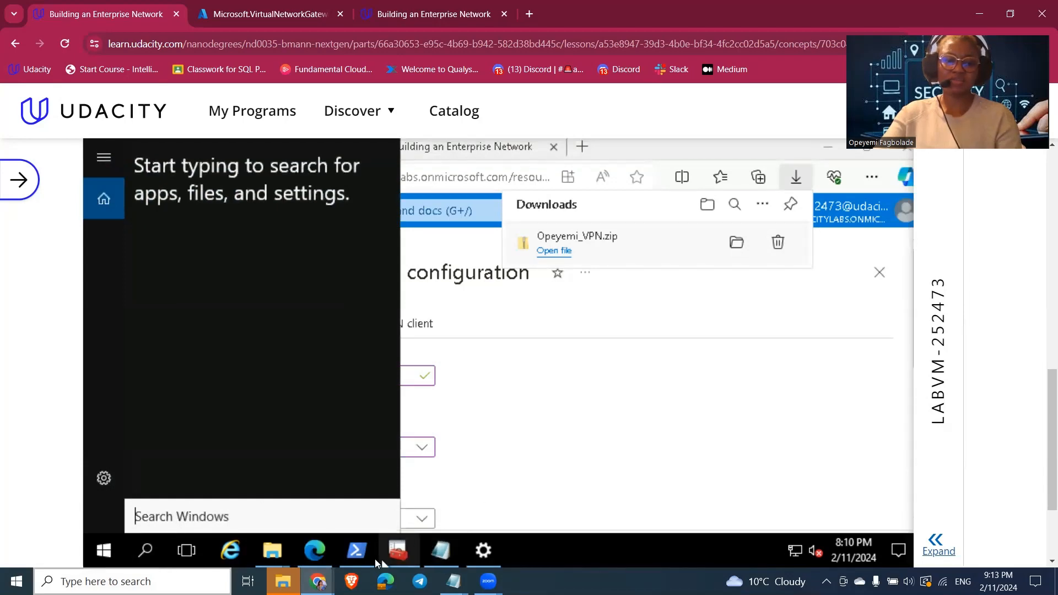
click(361, 555)
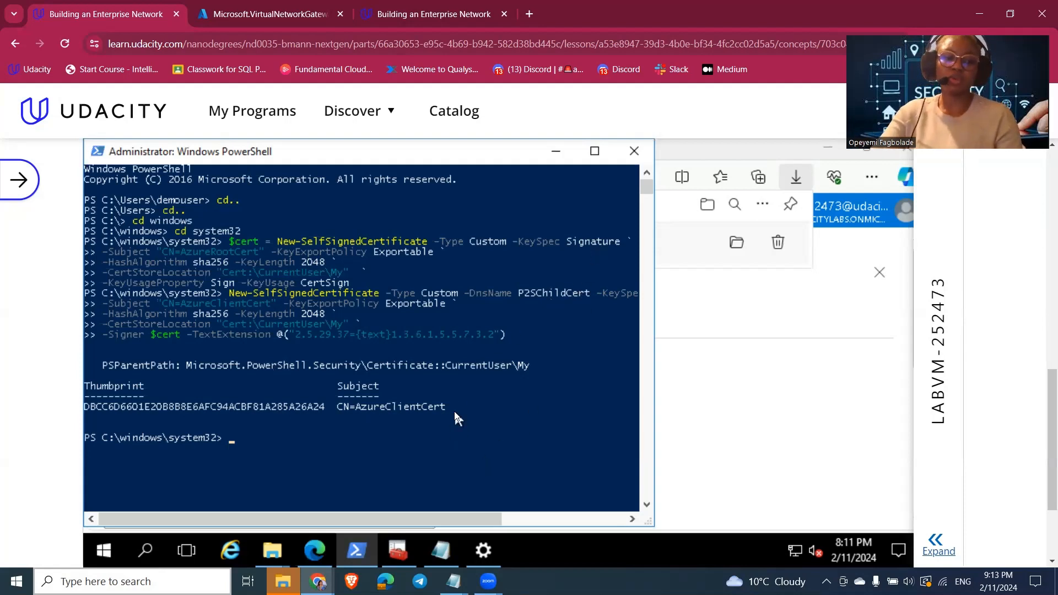
click(634, 151)
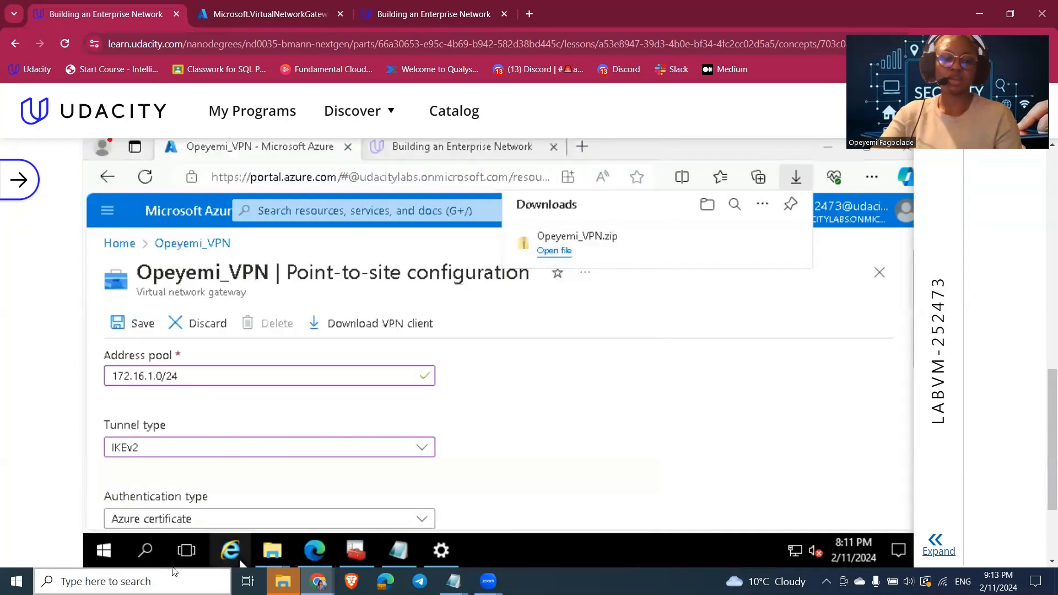
- Search the lab machine for "power" and start Windows PowerShell as administrator
click(145, 550)
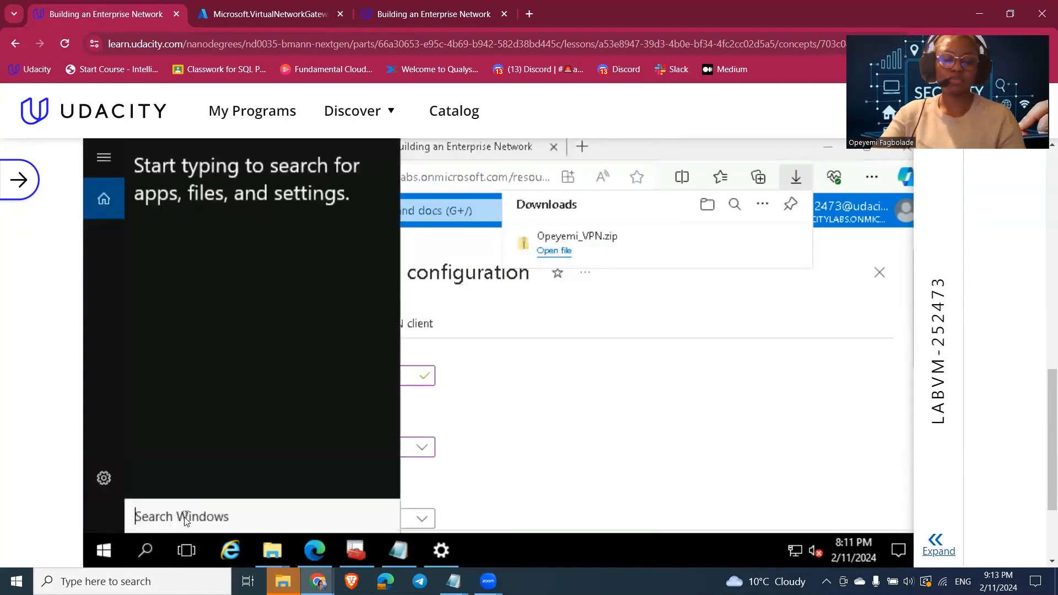
text(power)
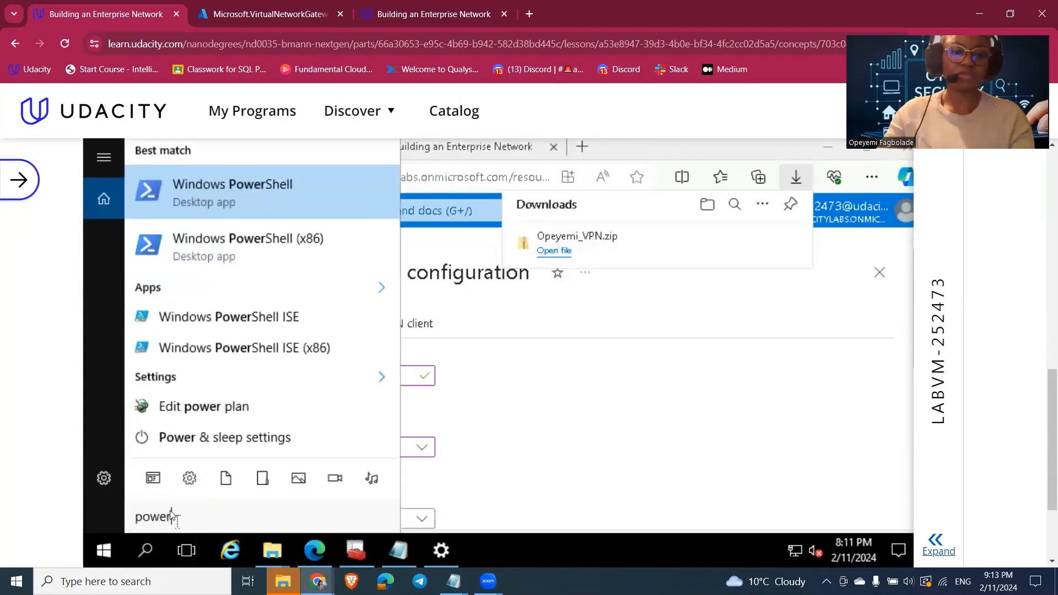
right_click(226, 185)
click(292, 206)
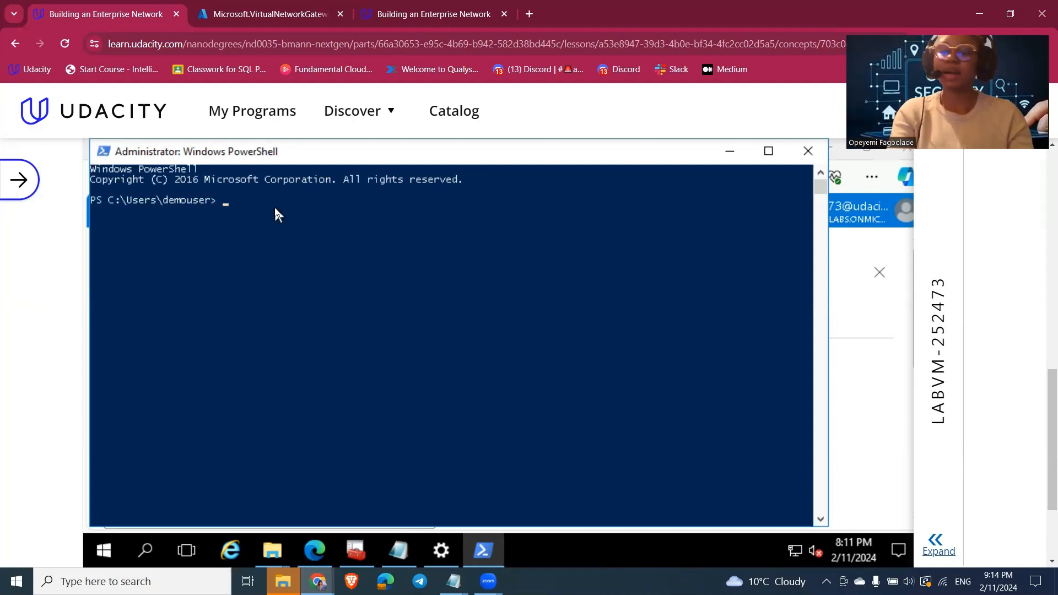
- Generate an RSA key pair with ssh-keygen -t rsa, accepting the default save file and leaving the passphrase empty
text(ssh-keygen -)
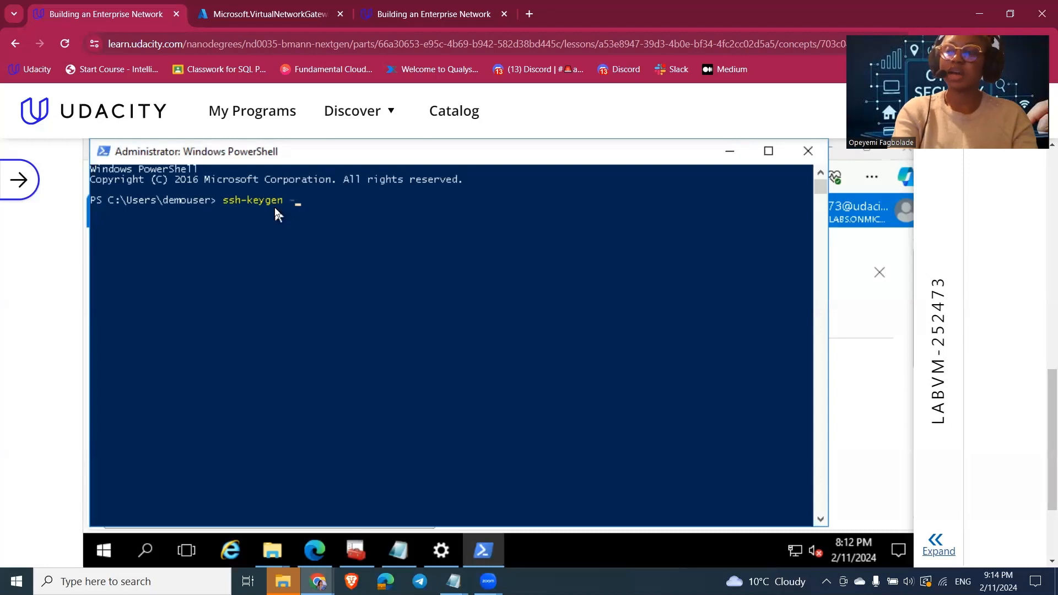
text(t rsa)
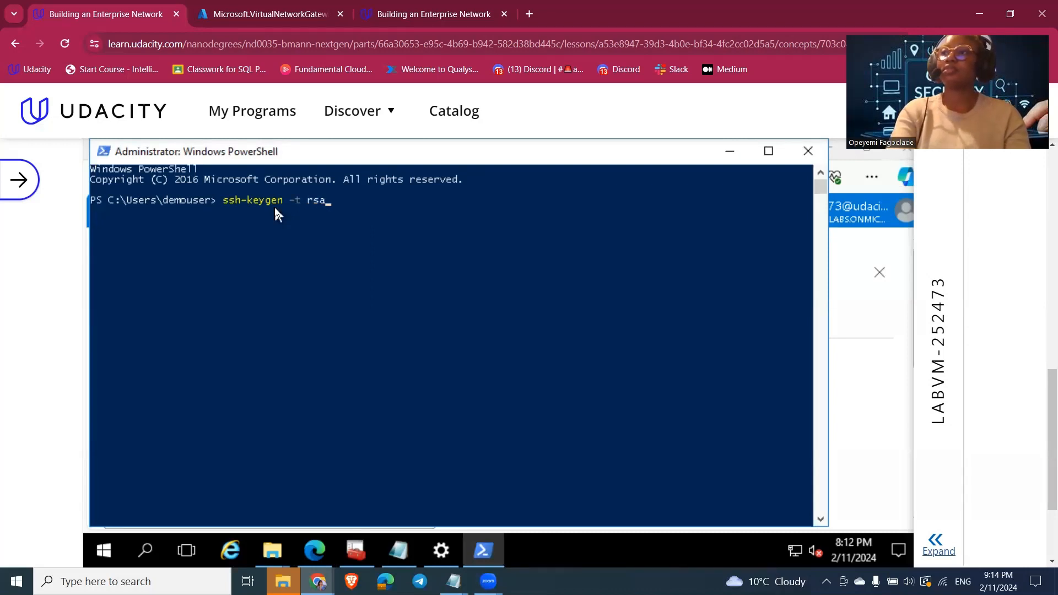
key(Return)
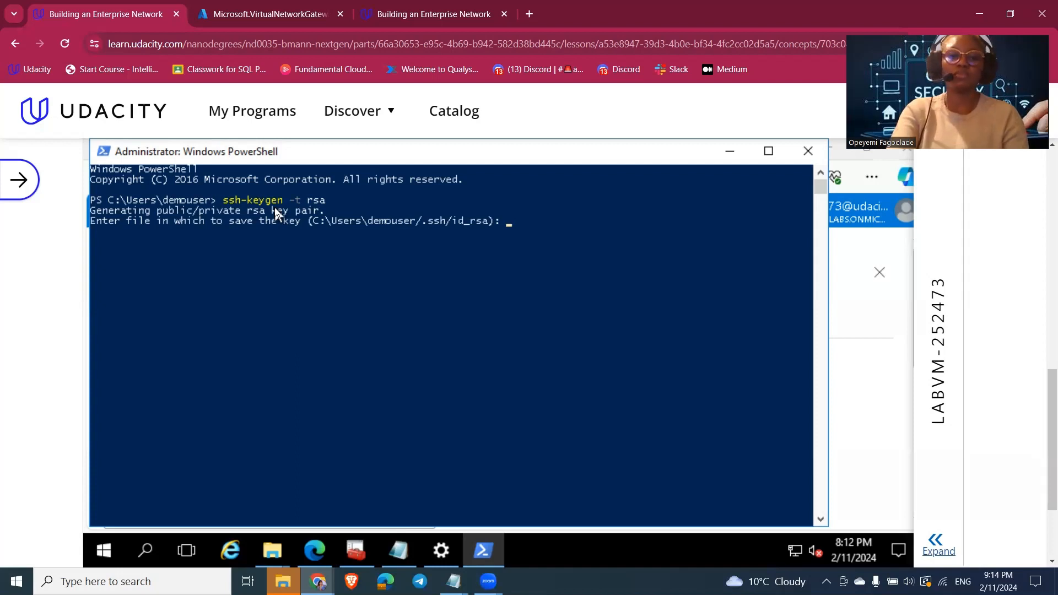
key(Return)
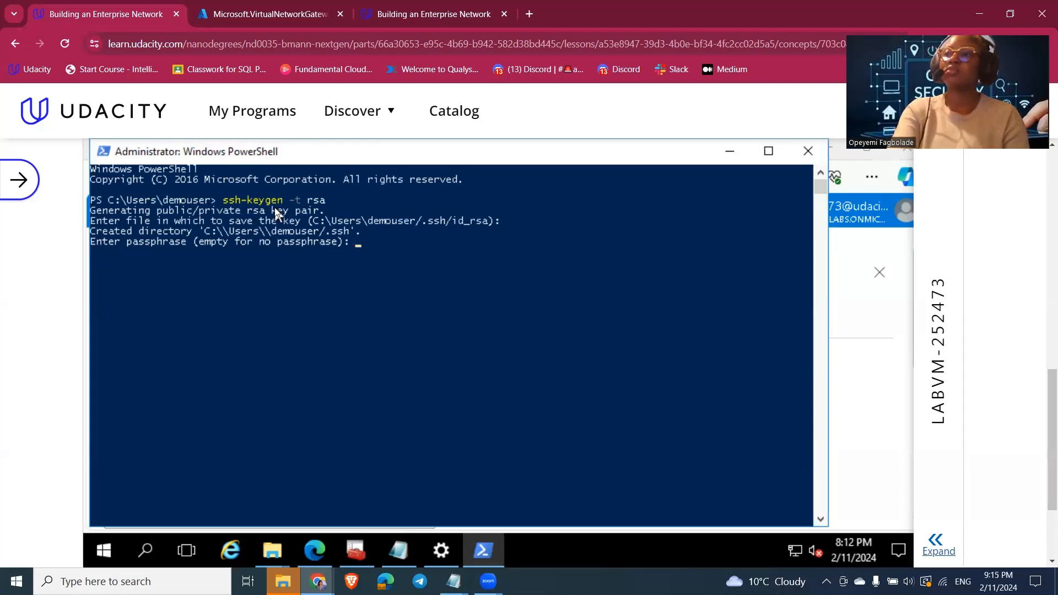
key(Return)
key(Return)
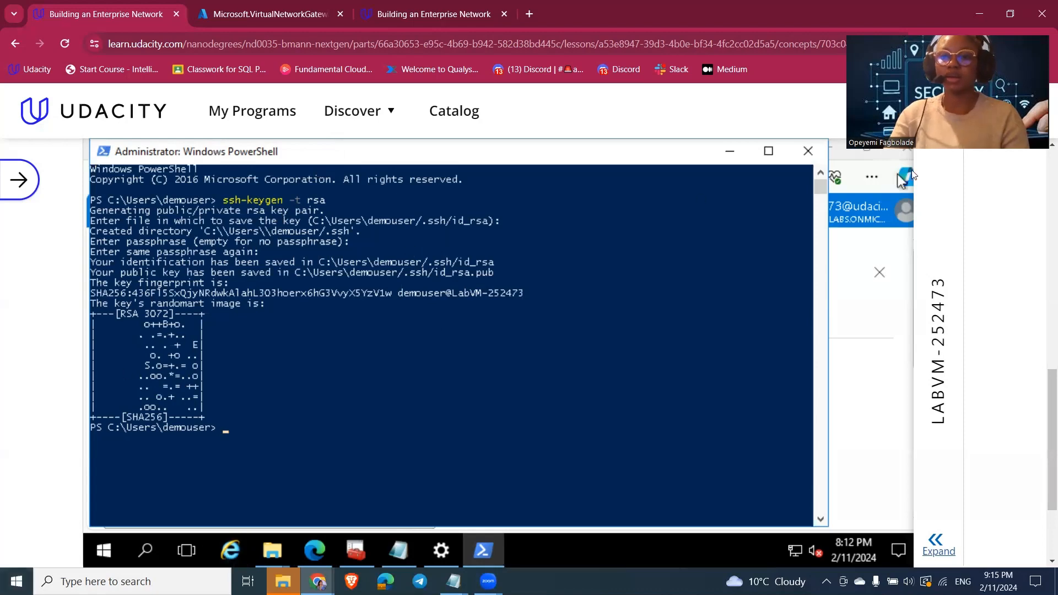
- Examine where ssh-keygen saved the identification and public key files, and minimize the PowerShell window
click(704, 223)
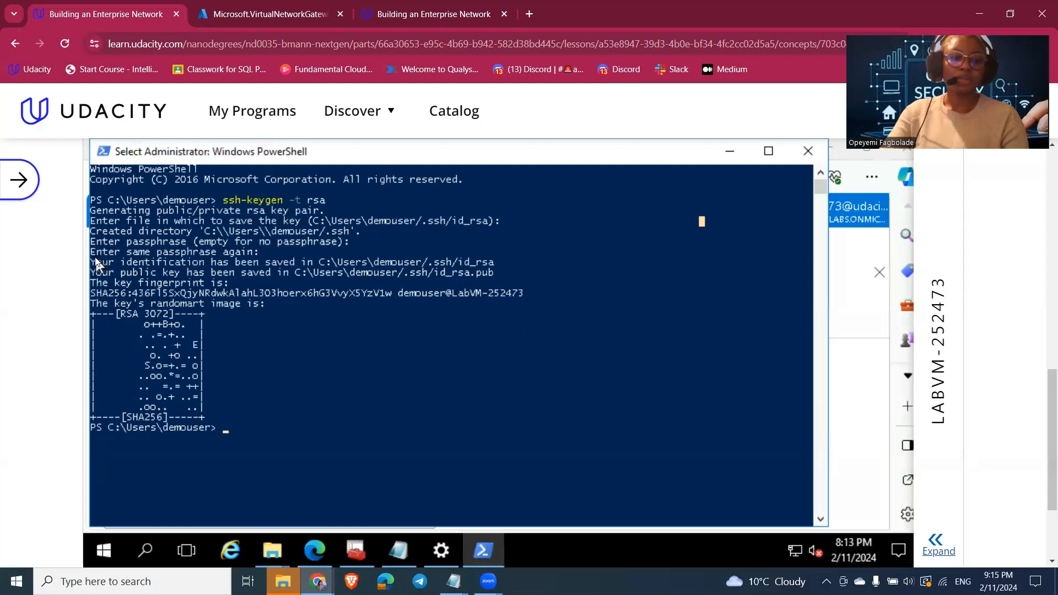
drag(90, 259, 320, 266)
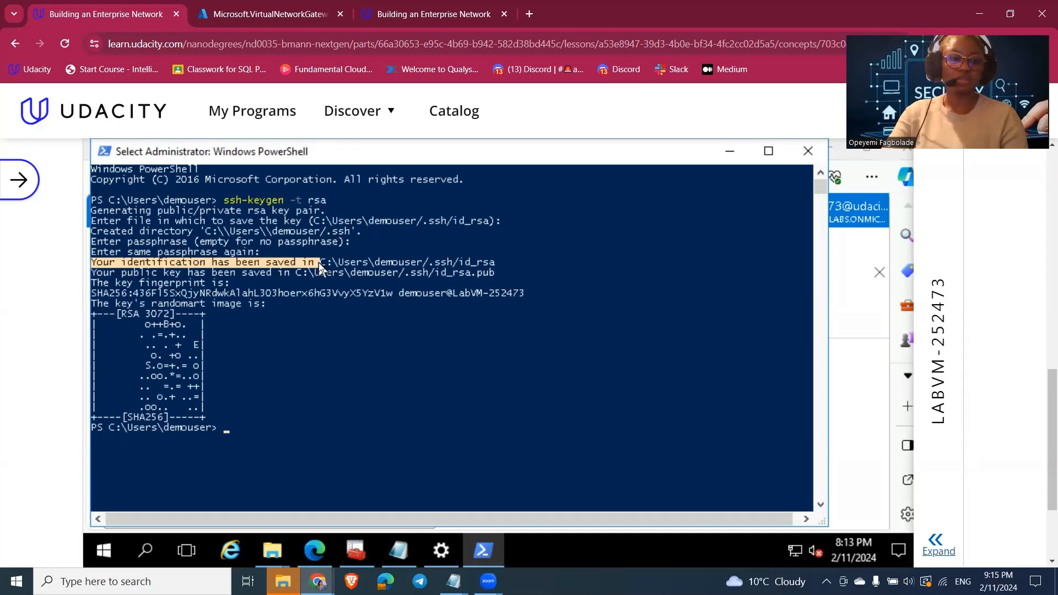
click(577, 263)
drag(94, 272, 502, 273)
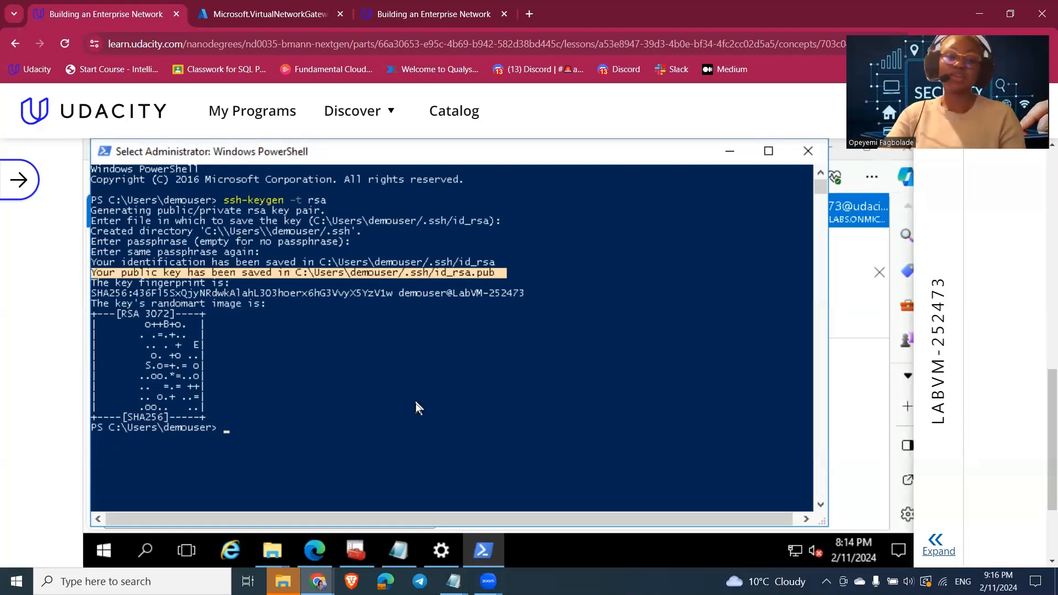
click(731, 148)
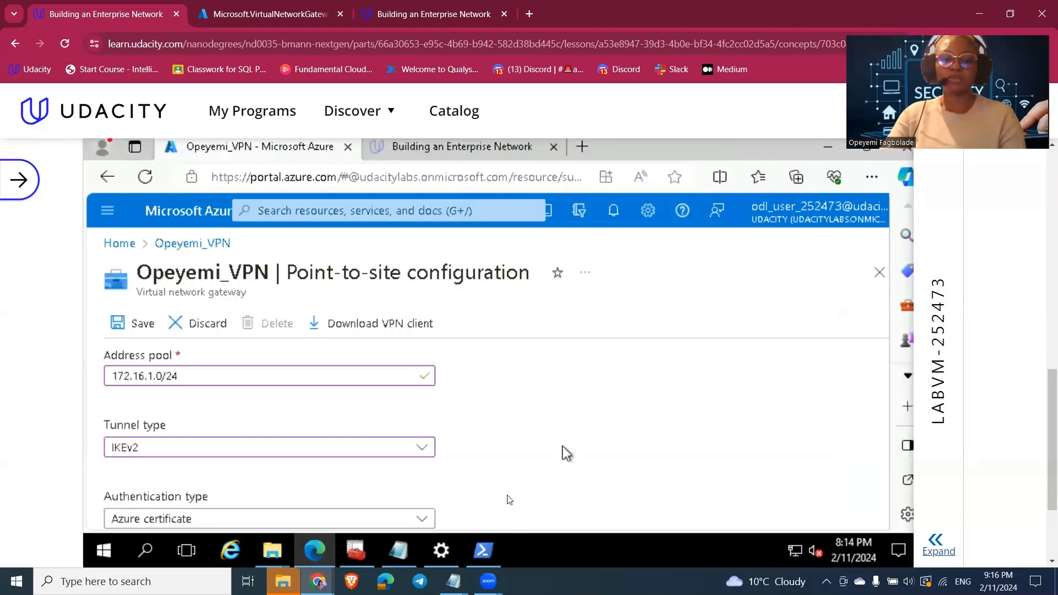
- Bring up the file-open dialog from the AzureRootCert Notepad window and recheck the public key's path in PowerShell
click(400, 551)
click(149, 213)
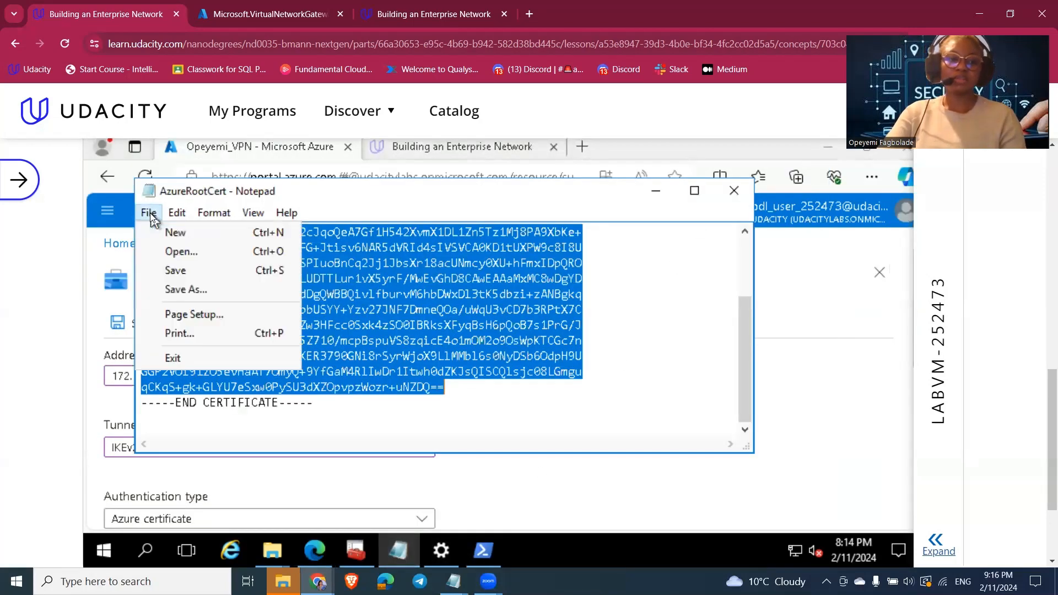
mouse_move(177, 213)
click(147, 227)
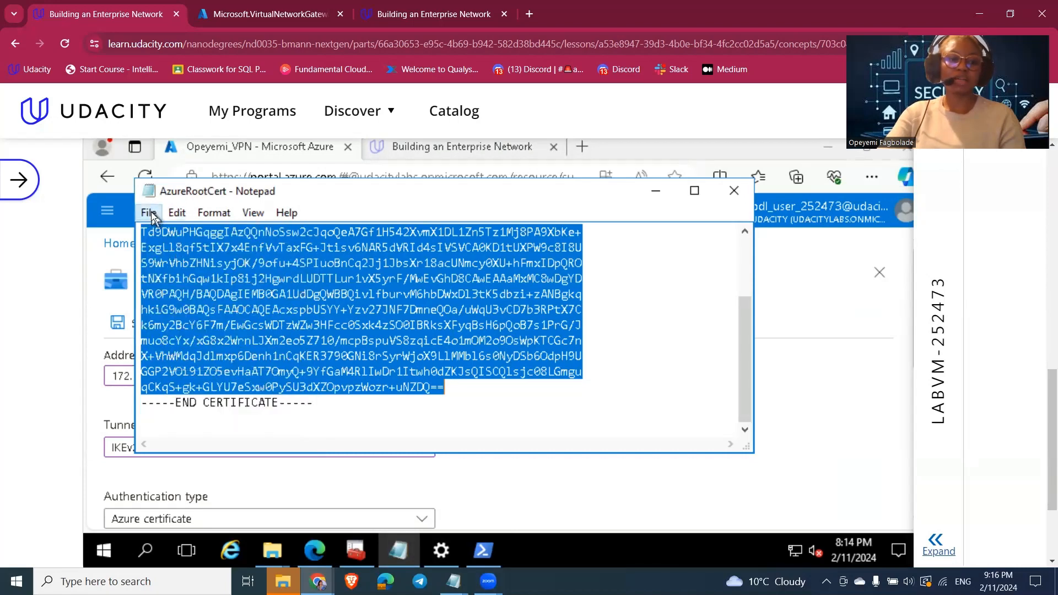
click(151, 212)
click(181, 252)
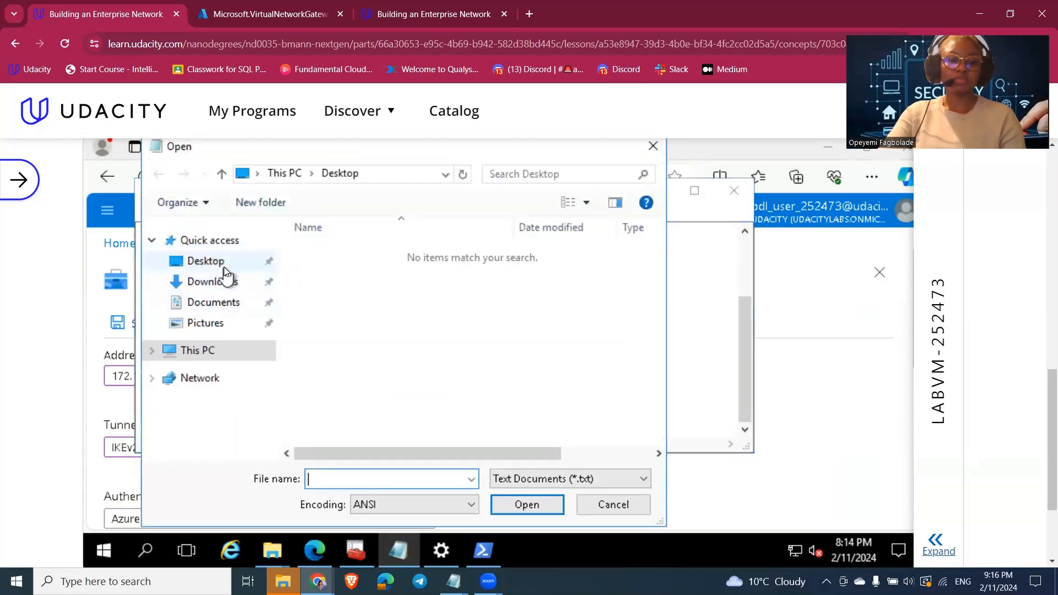
mouse_move(482, 552)
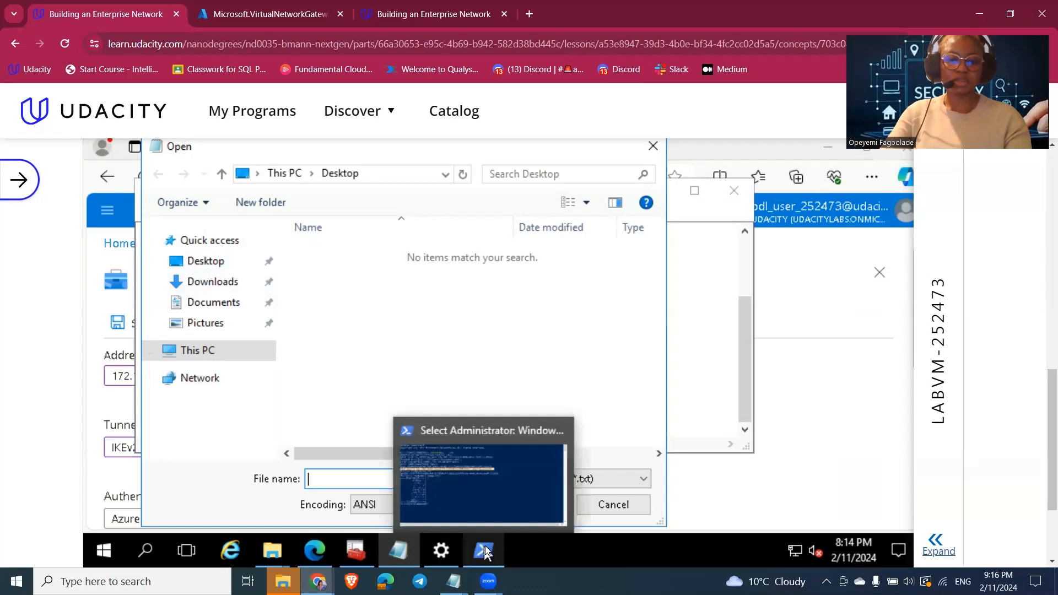
click(504, 488)
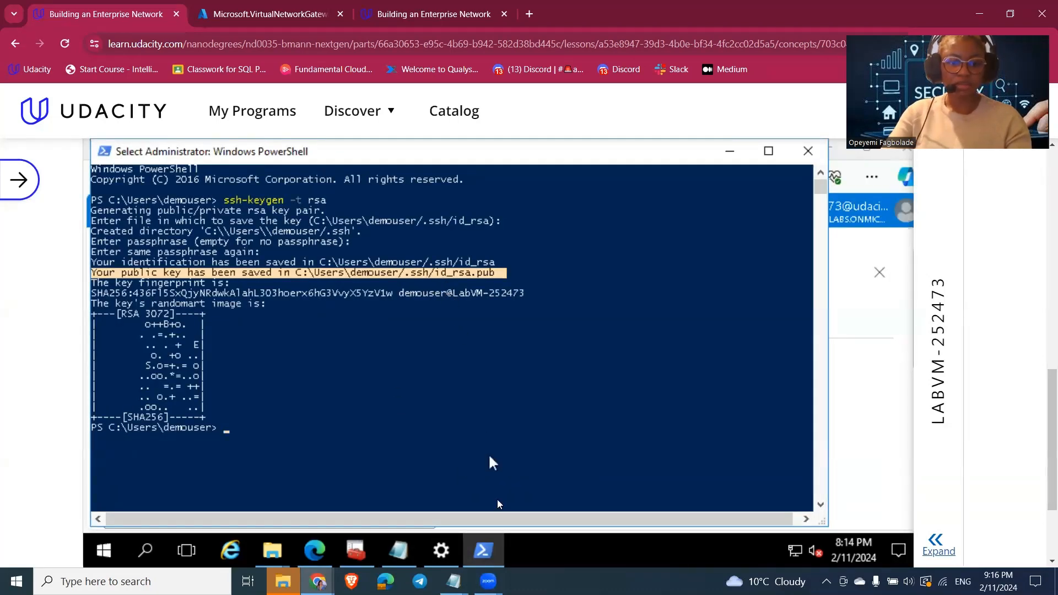
click(405, 551)
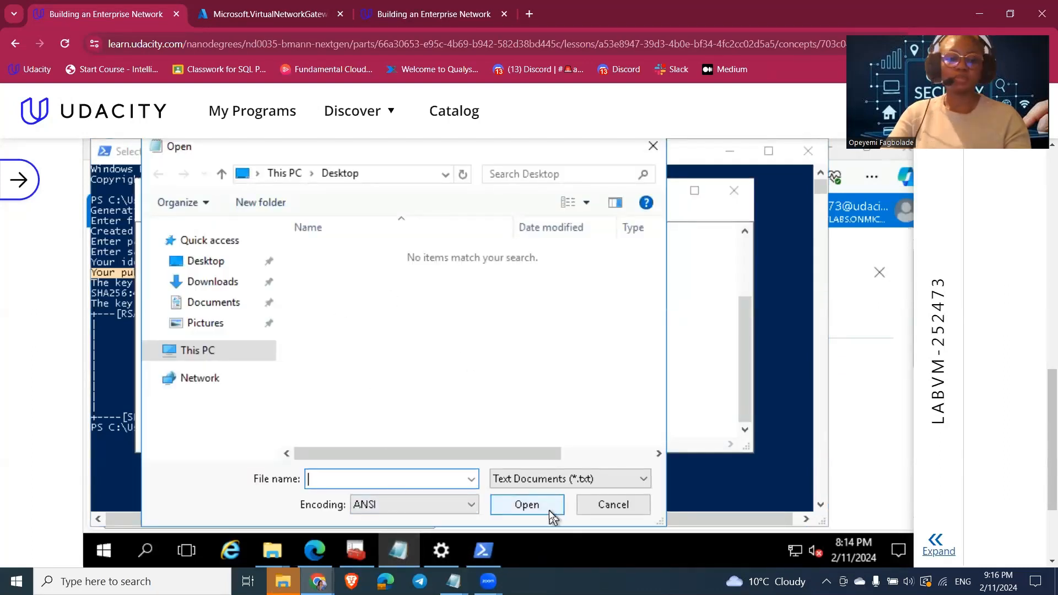
- Browse the file-open dialog to the .ssh folder under C:\Users\demouser
click(199, 360)
scroll(428, 430, down, 3)
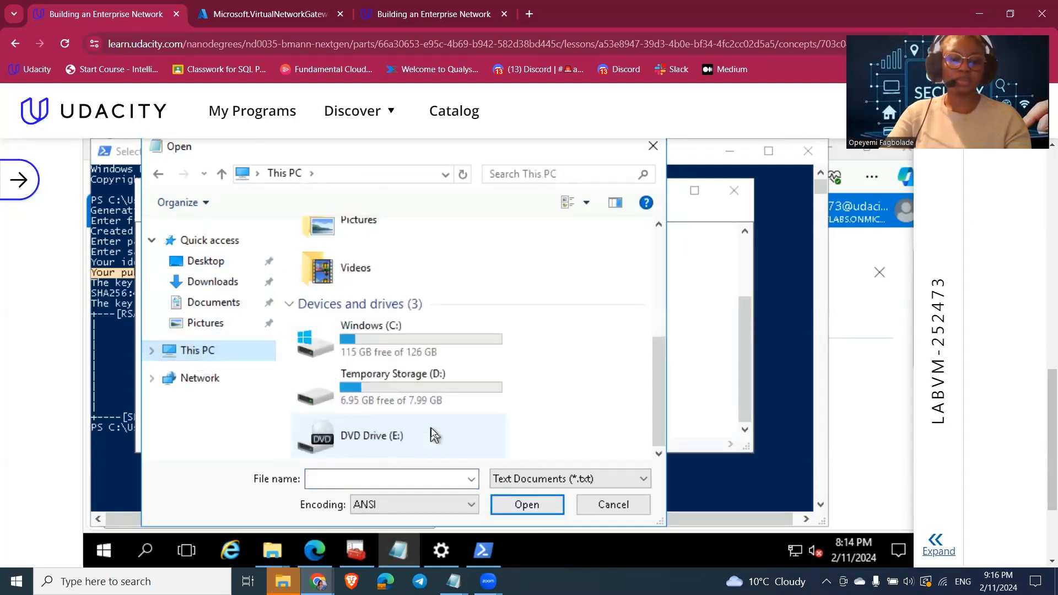
double_click(400, 332)
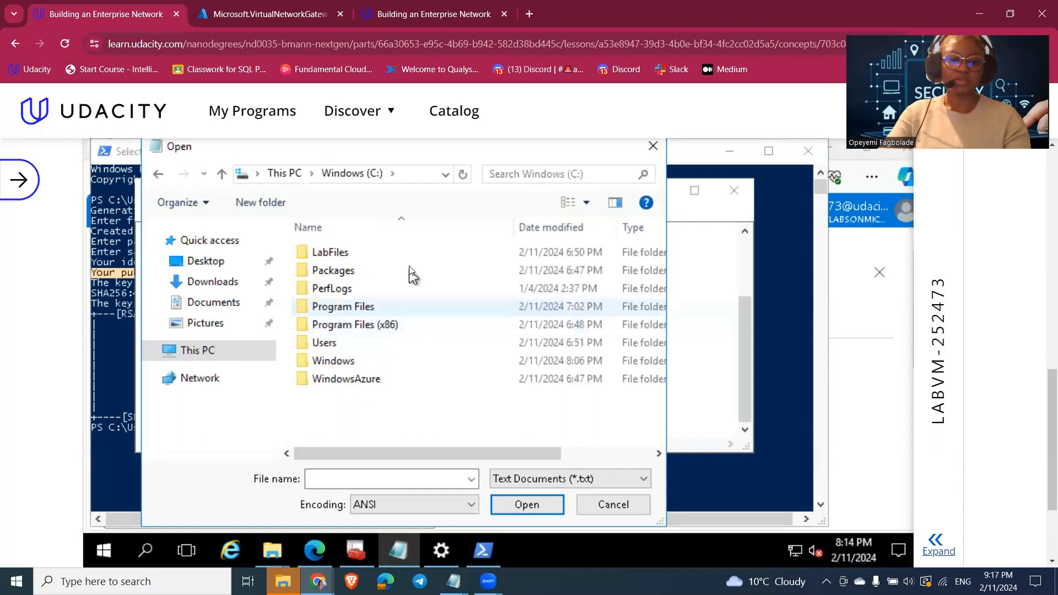
double_click(382, 342)
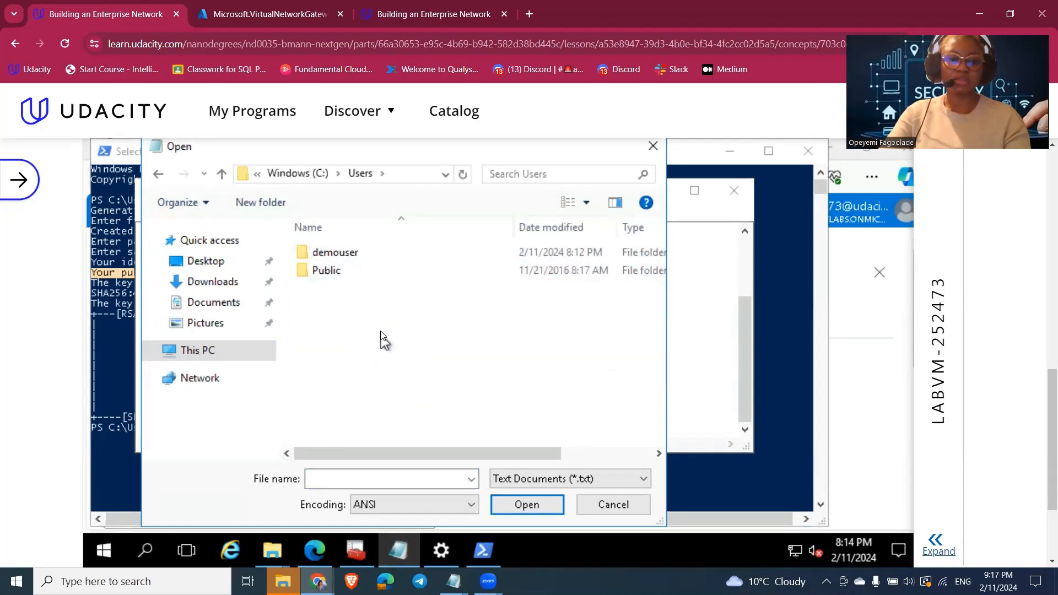
double_click(381, 253)
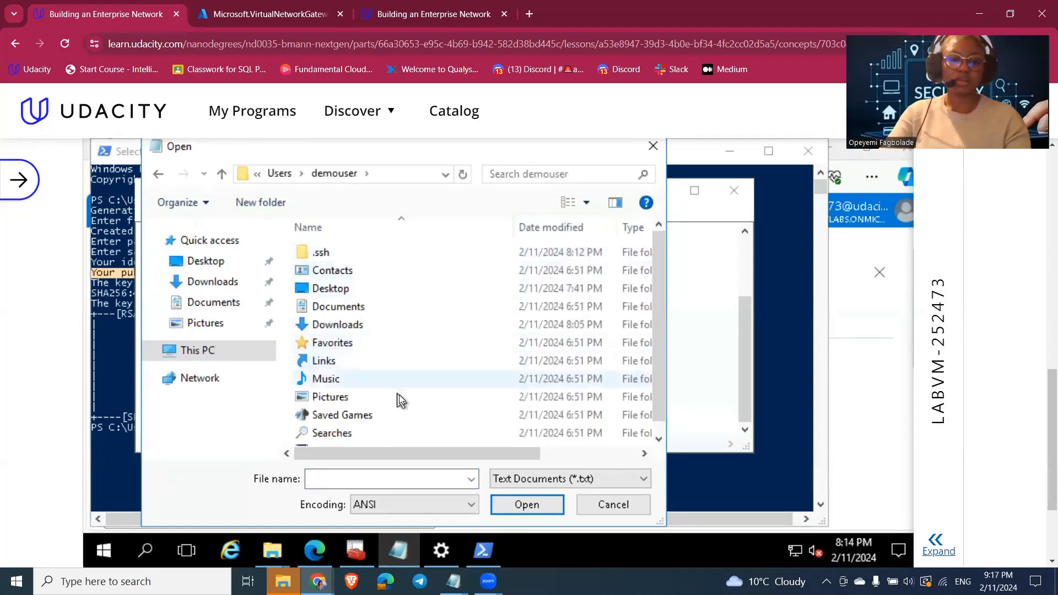
scroll(402, 394, down, 1)
scroll(405, 393, up, 1)
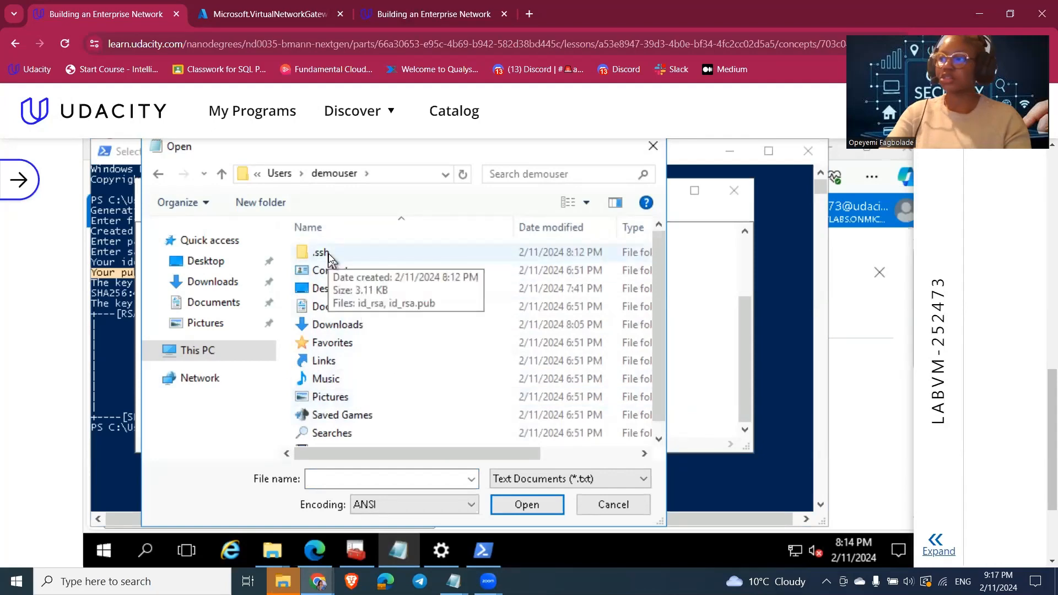
double_click(327, 255)
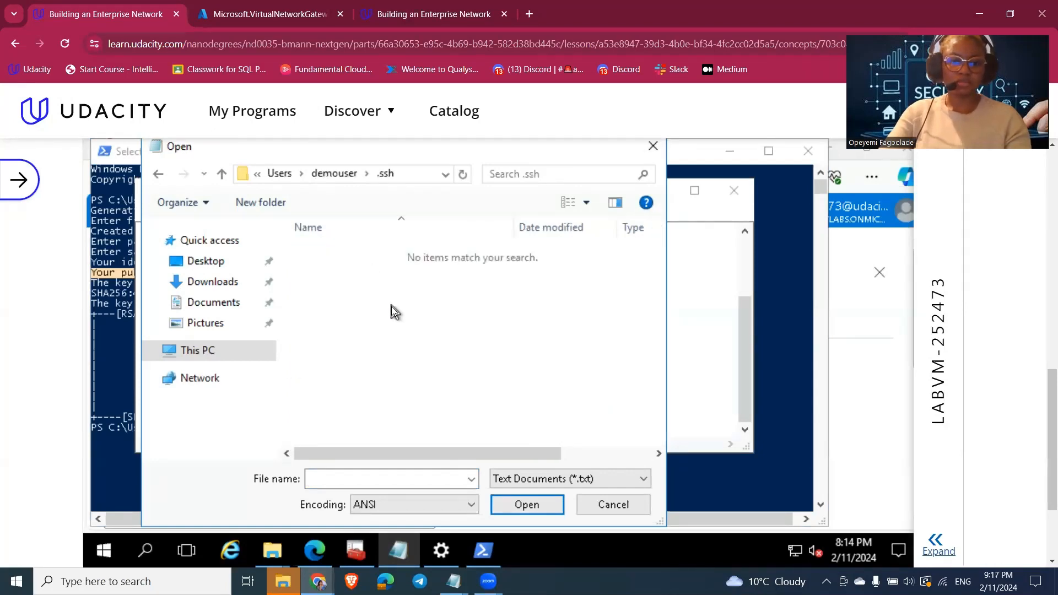
- List all file types in the .ssh folder, open id_rsa.pub, and select the entire public key text
click(650, 482)
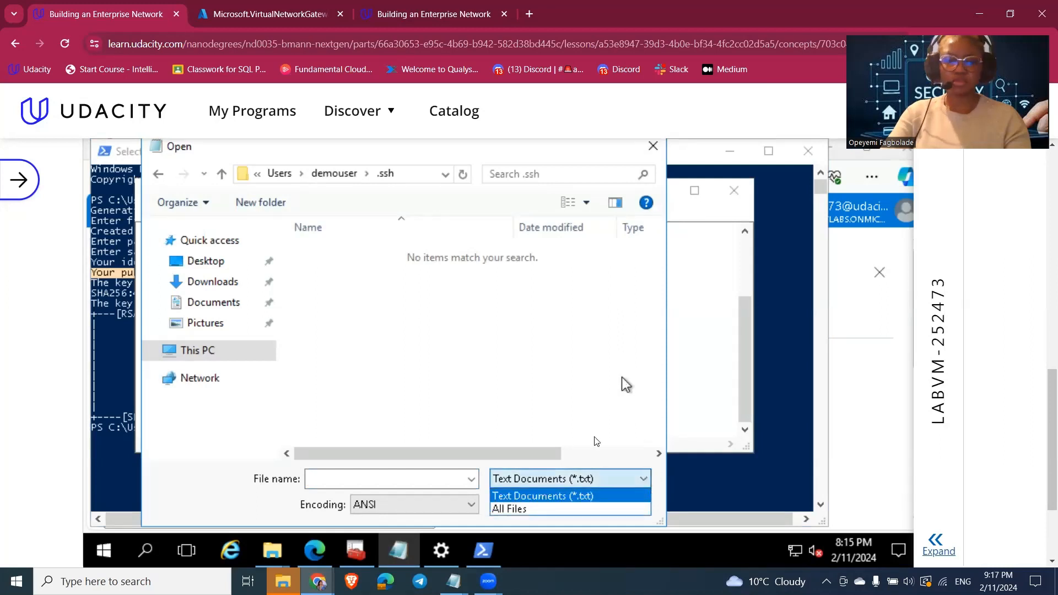
click(588, 506)
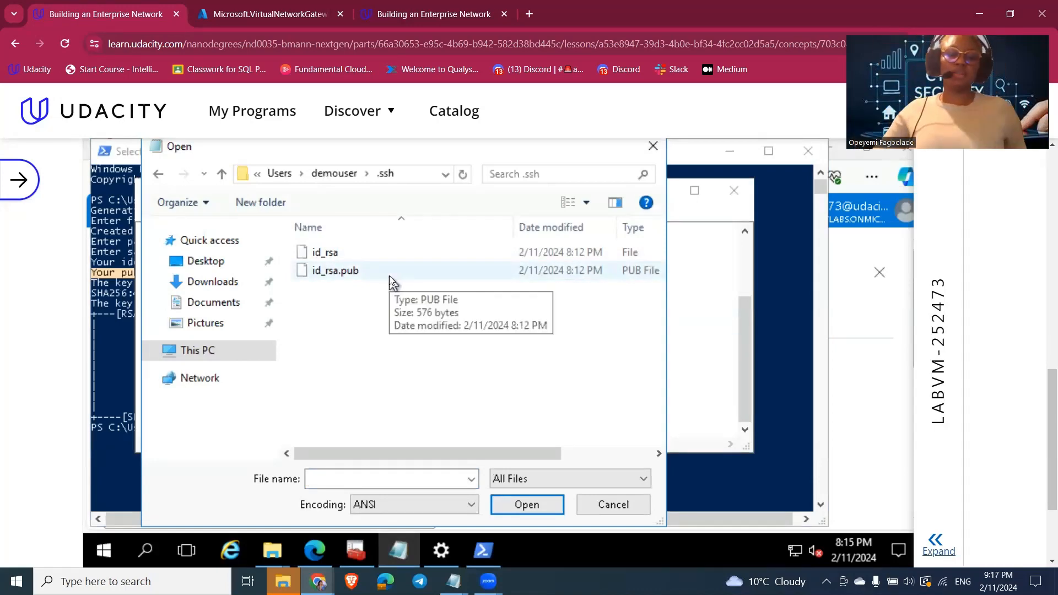
click(342, 274)
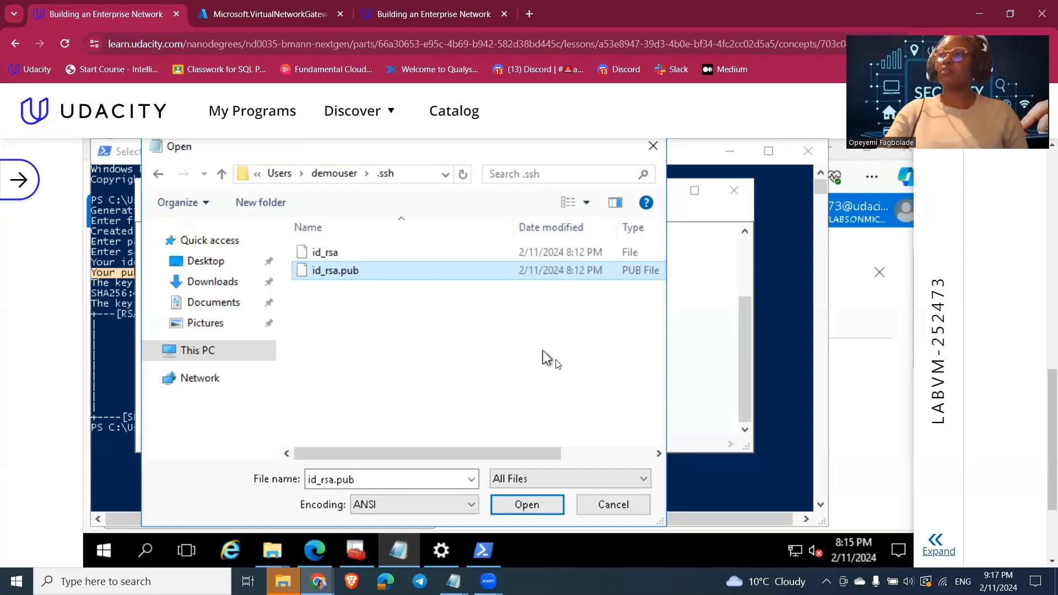
click(537, 504)
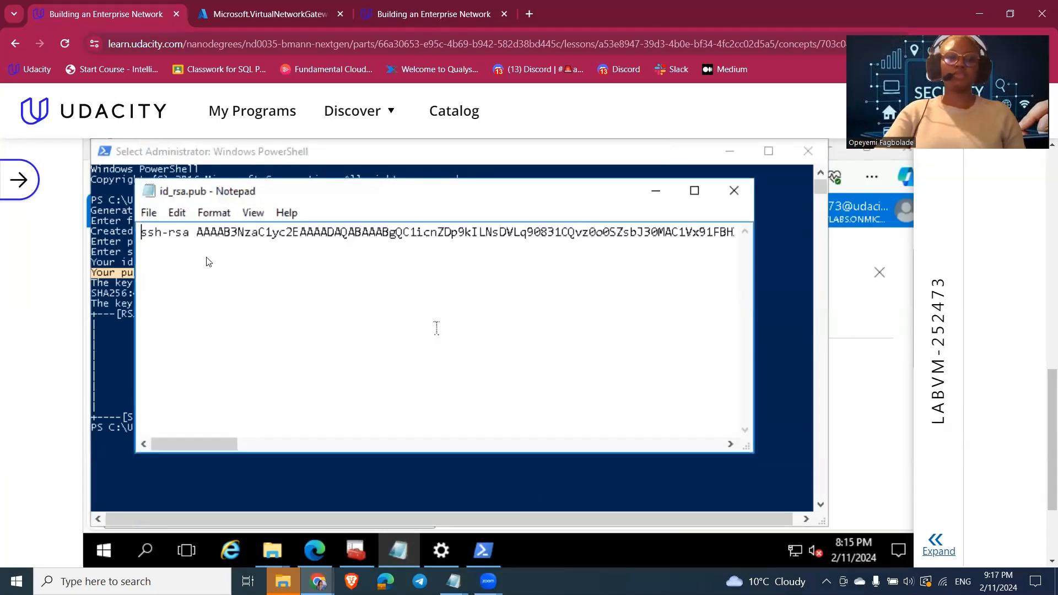
key(ctrl+a)
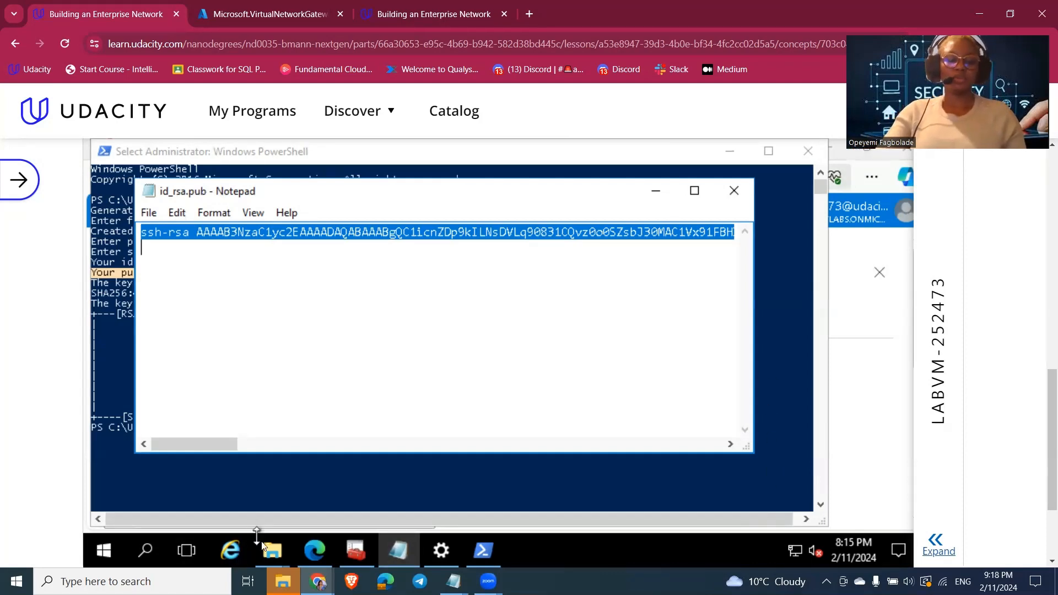
- Switch to the Azure portal in Edge and try to leave the gateway's point-to-site configuration page for Home
click(318, 549)
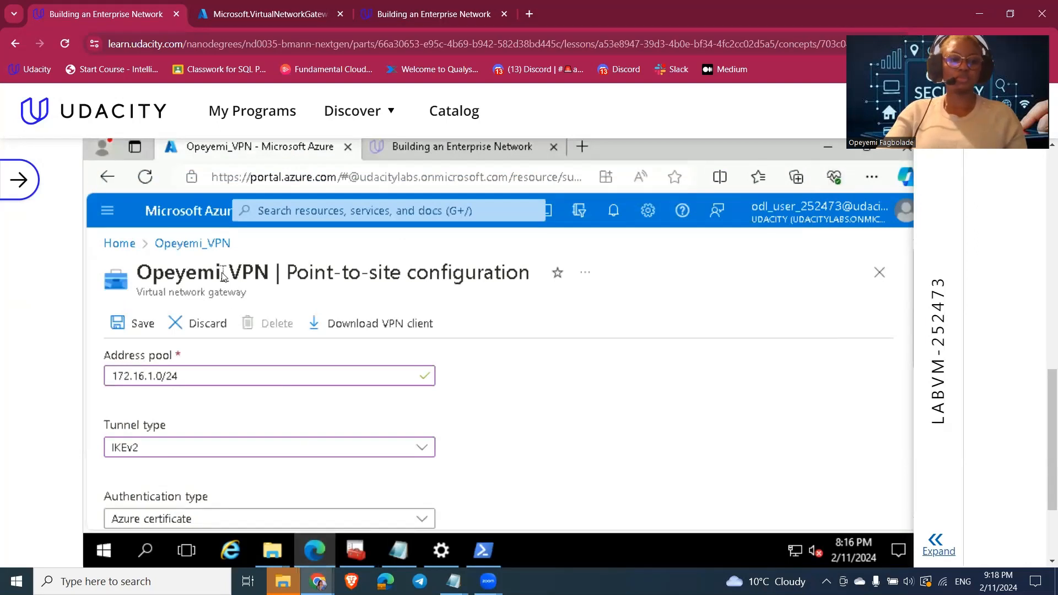
click(129, 244)
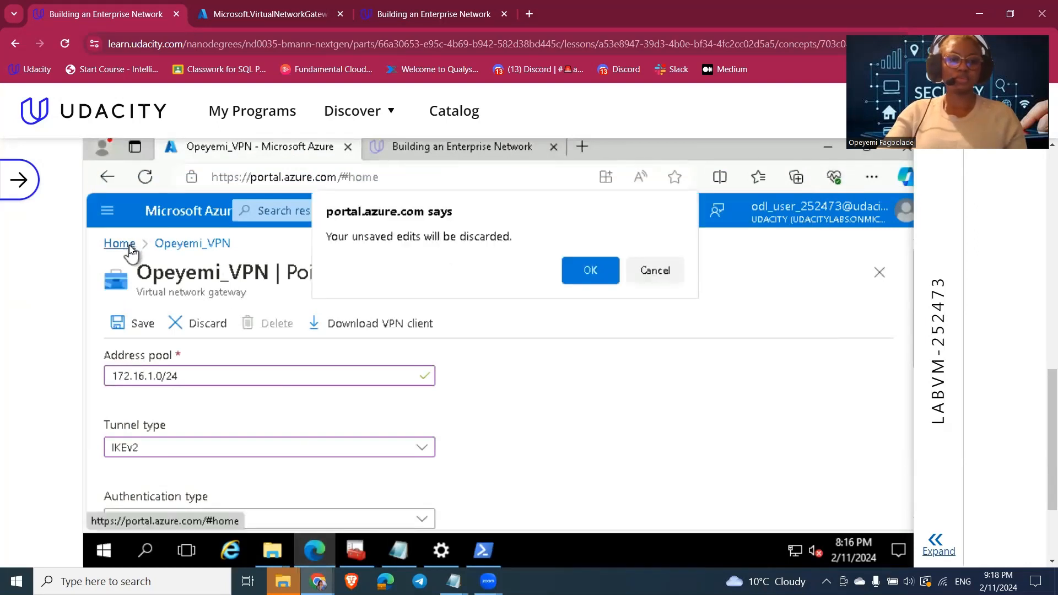
click(655, 270)
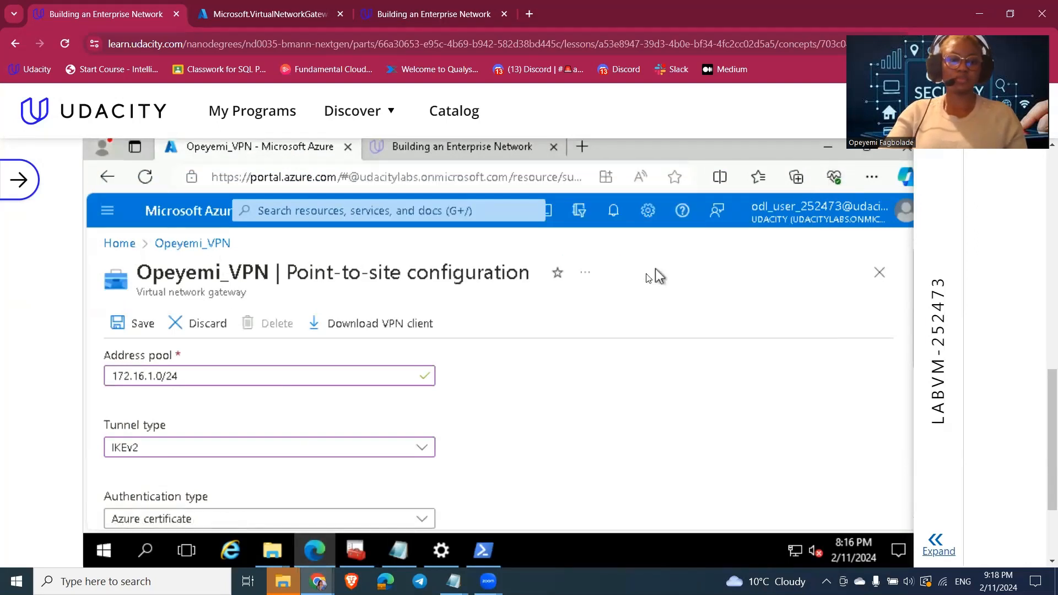
scroll(378, 391, down, 3)
scroll(391, 411, up, 3)
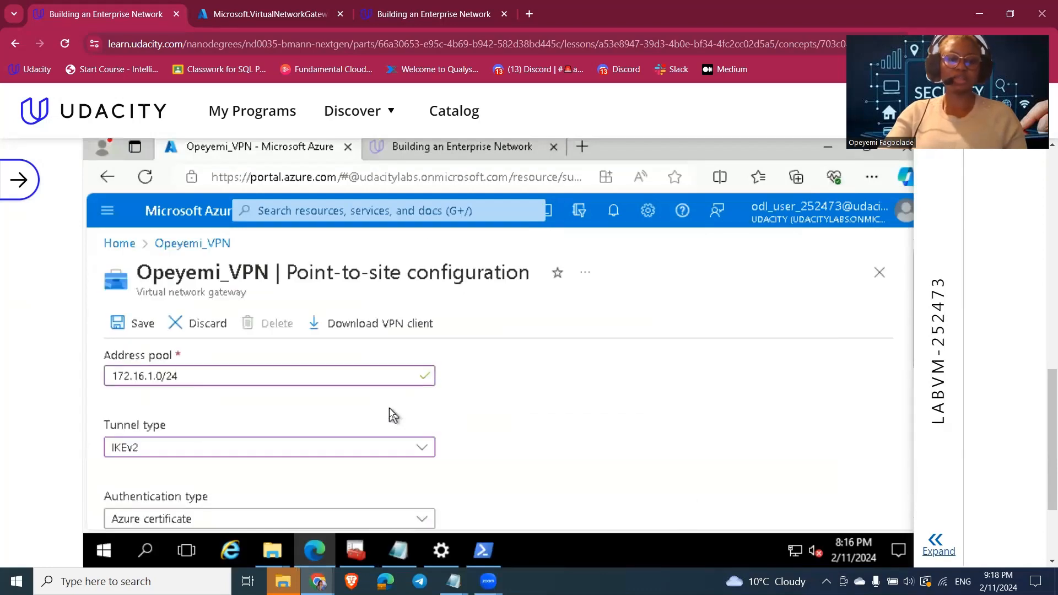
- Search the portal for "resou" and open Resource groups, discarding the unsaved point-to-site edits
click(320, 210)
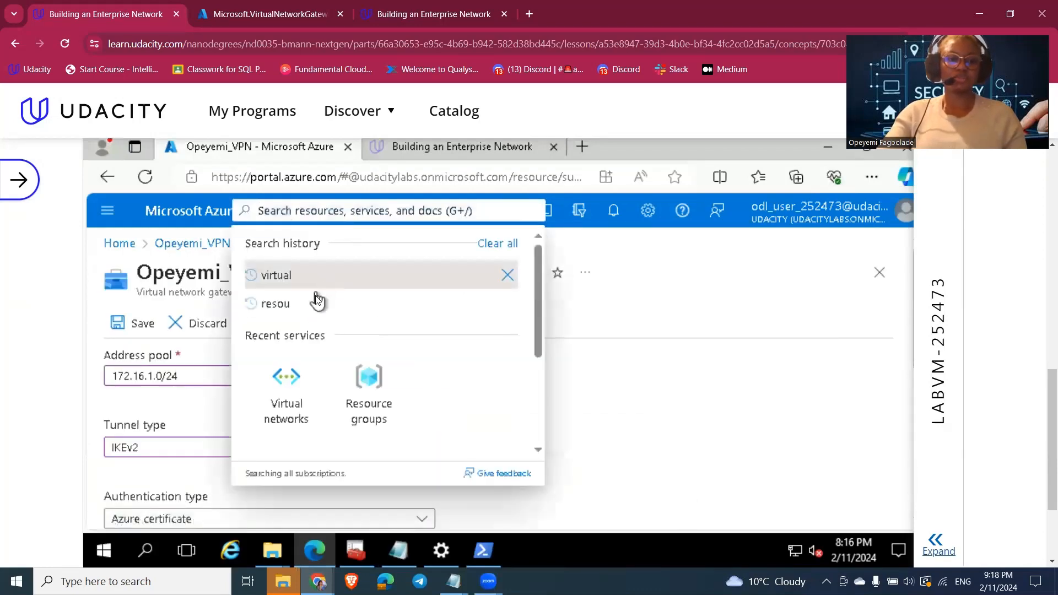
text(resou)
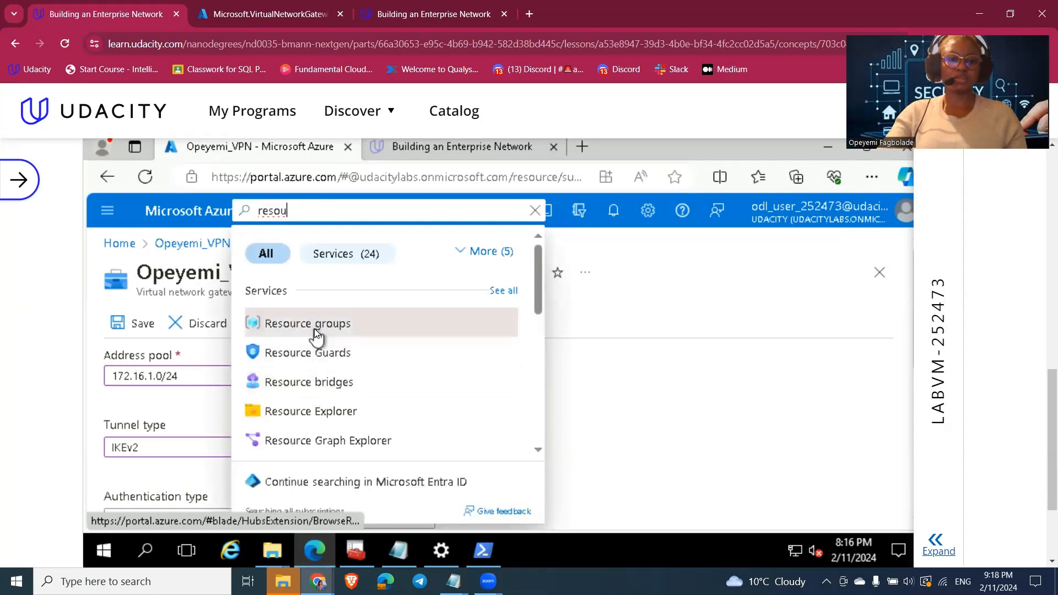
click(326, 327)
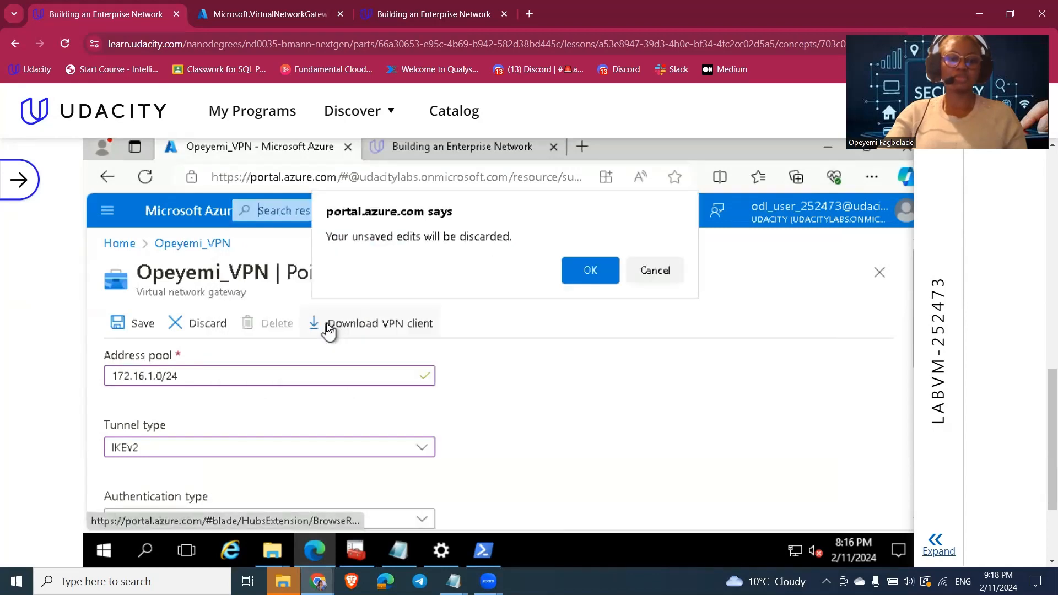
click(594, 271)
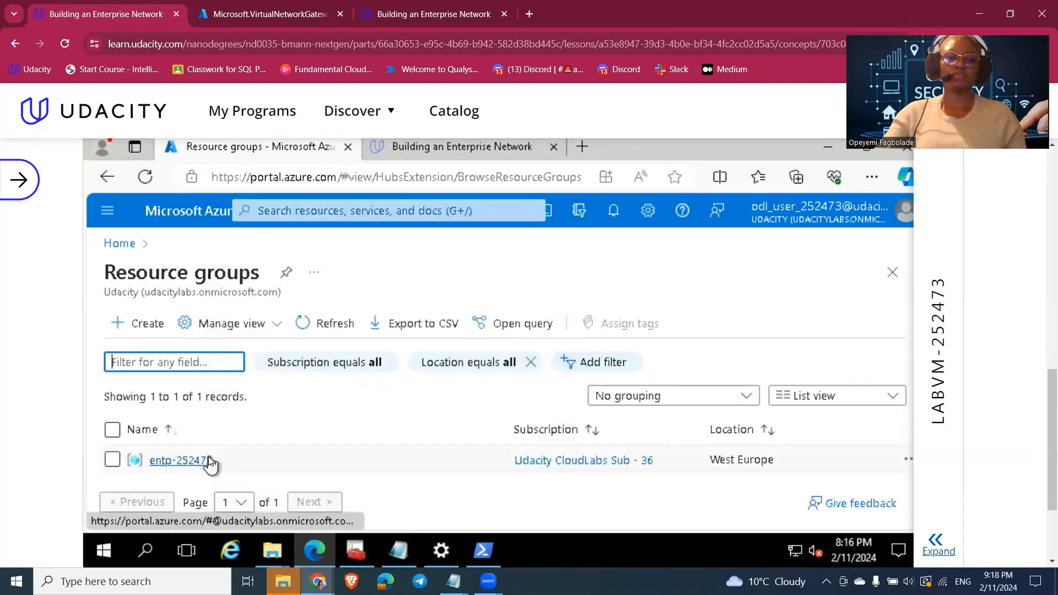
- Open the entp-252473 resource group and examine its list of resources
click(190, 461)
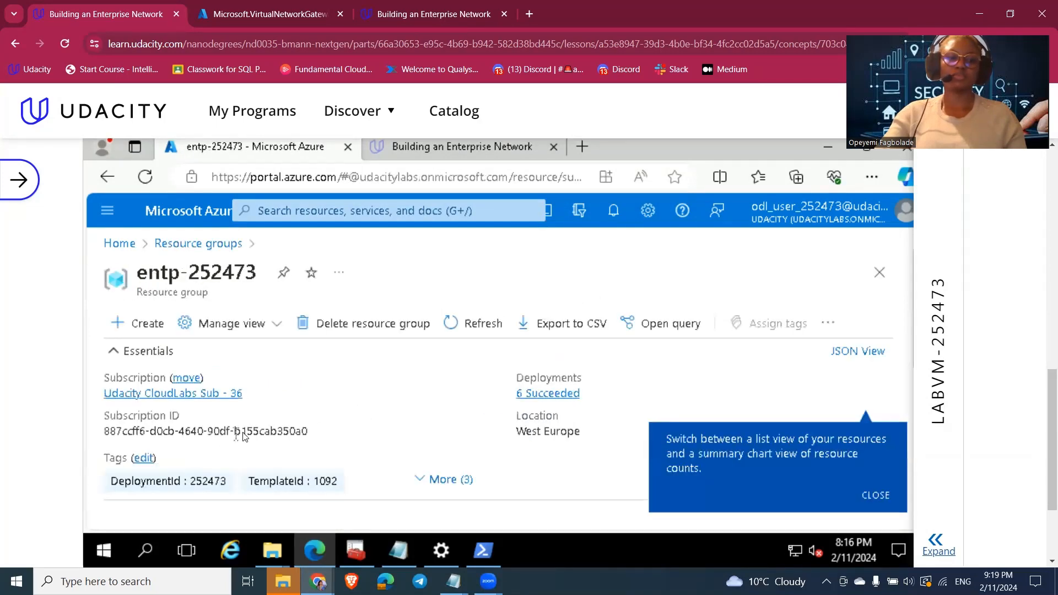
scroll(242, 438, down, 5)
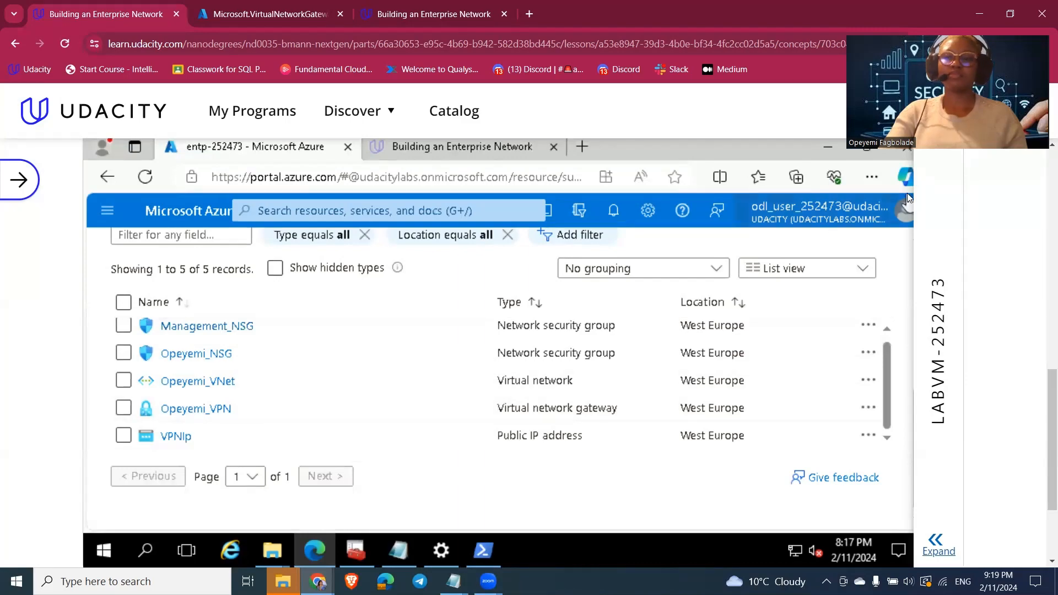
mouse_move(908, 197)
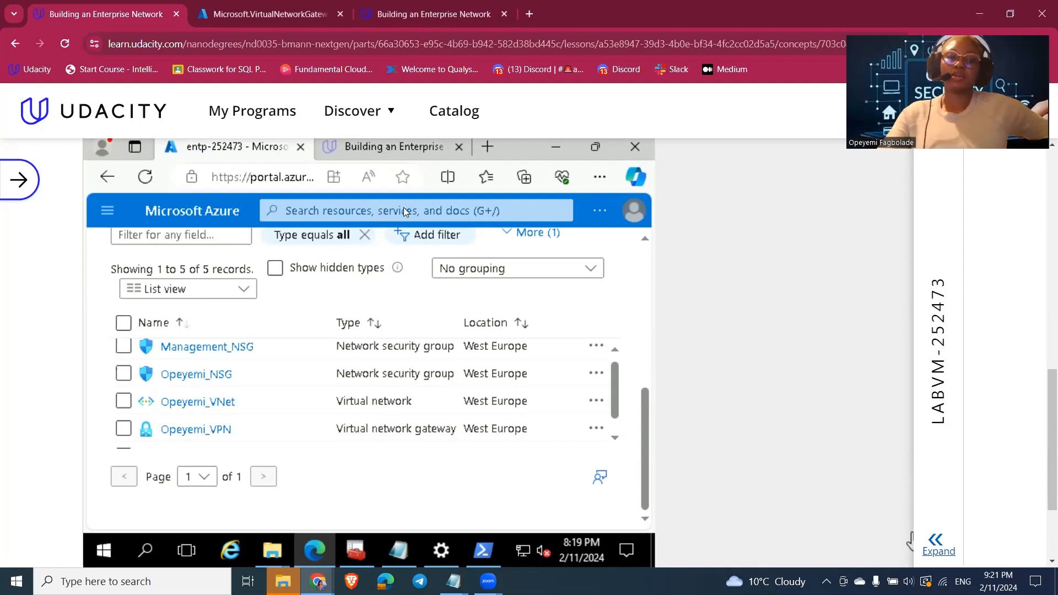
- Search the portal for "virtual machine" and open the Virtual machines service
click(380, 210)
text(vir)
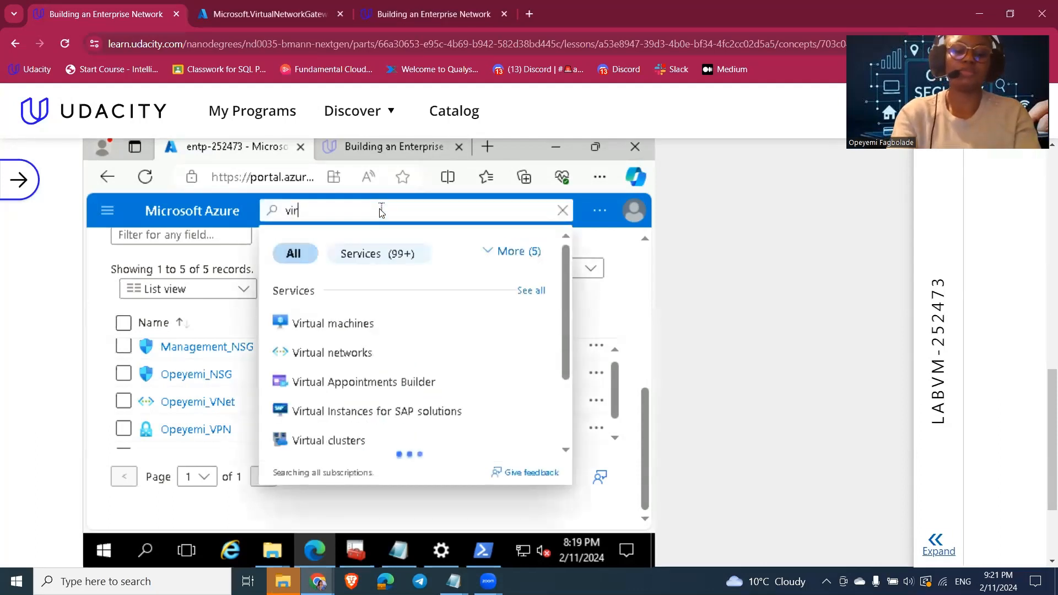
text(tual machin)
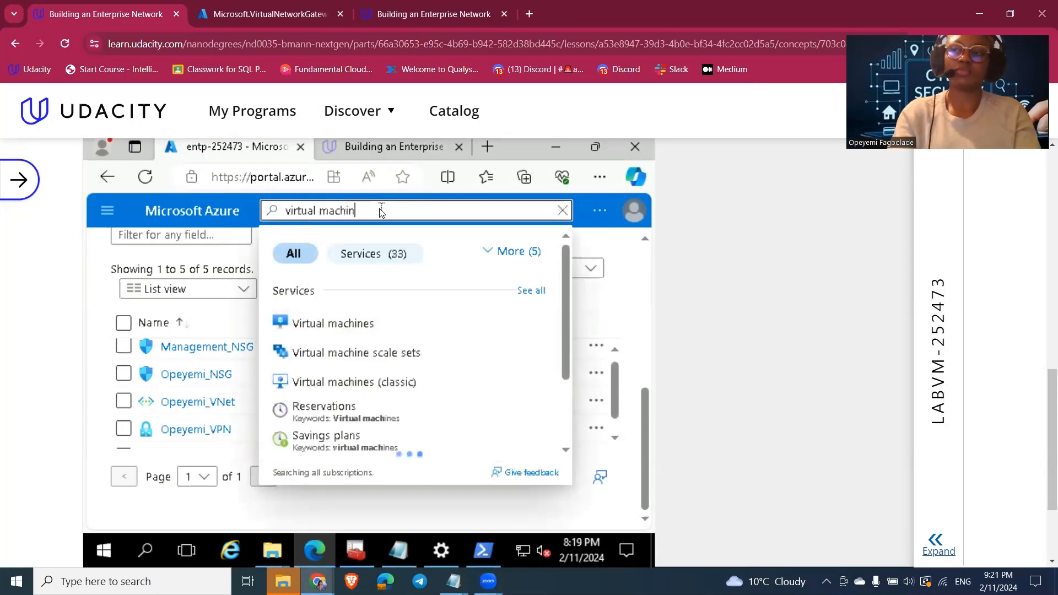
text(e)
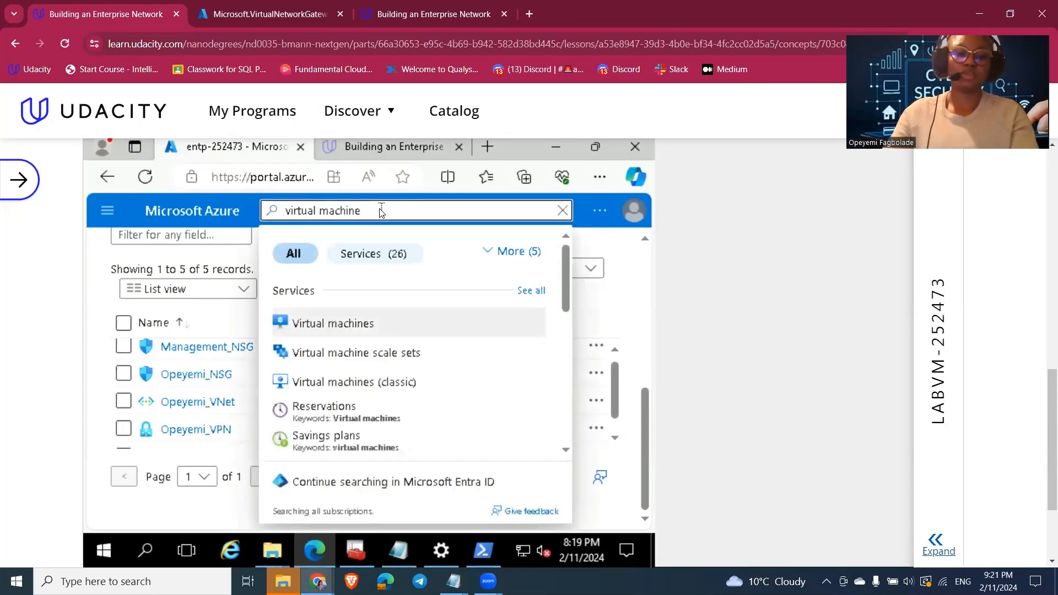
click(345, 327)
scroll(162, 412, down, 3)
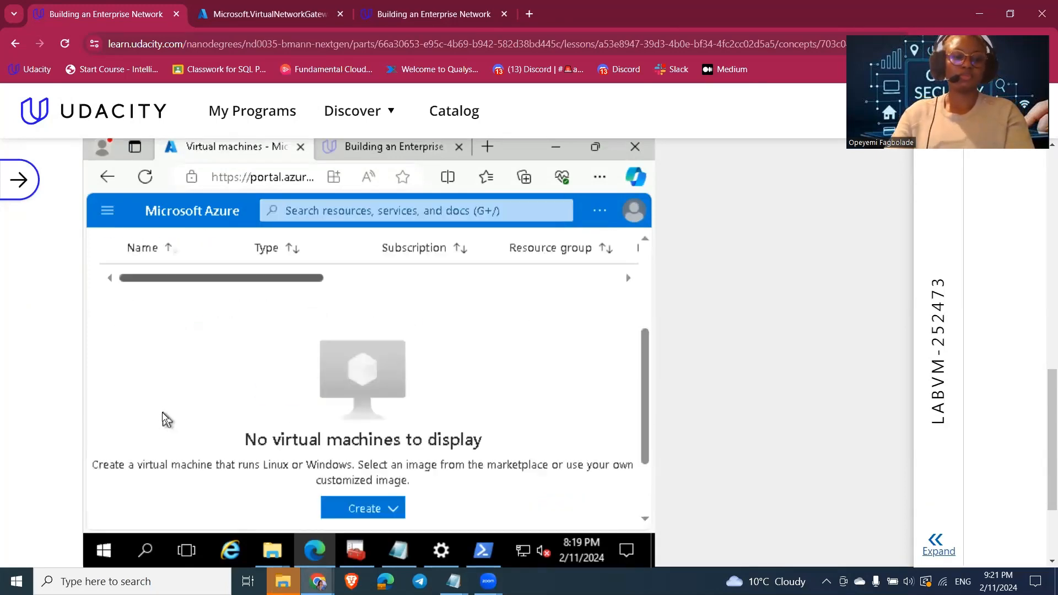
scroll(190, 447, up, 3)
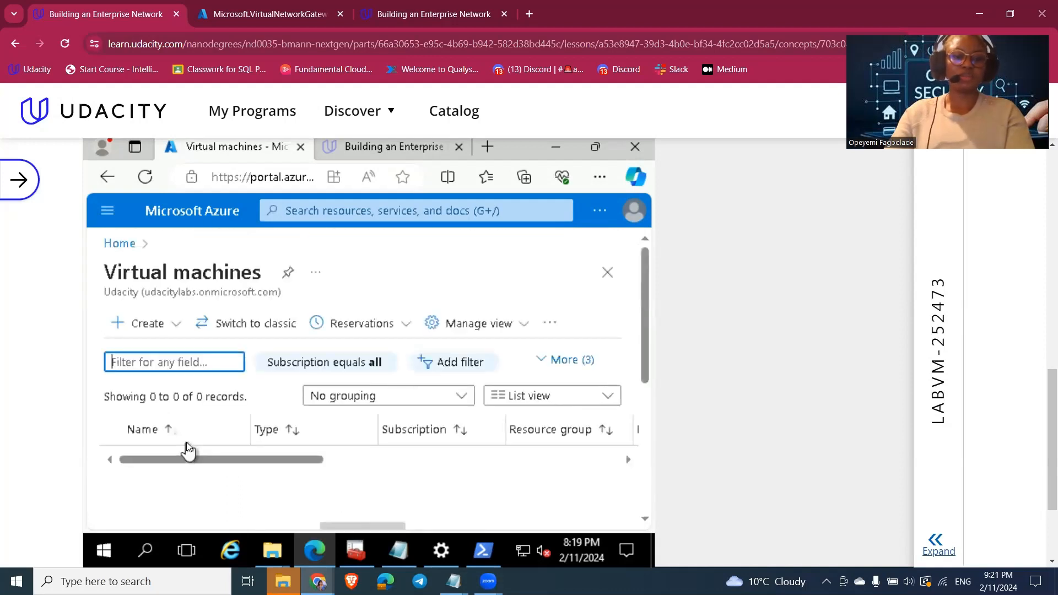
- Start creating an Azure virtual machine and bring up the project details of its Basics settings
click(118, 324)
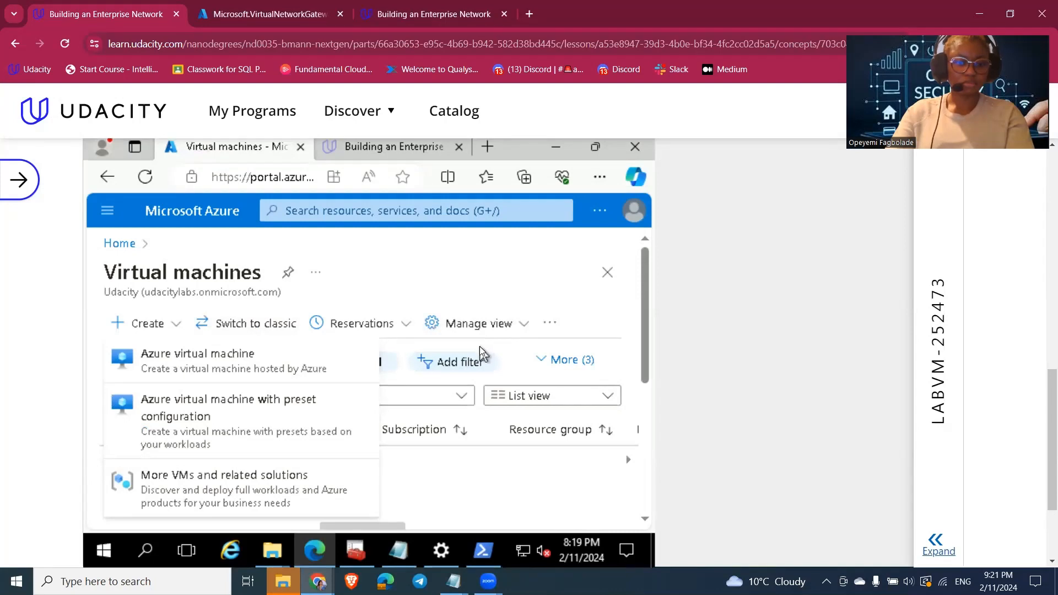
click(285, 370)
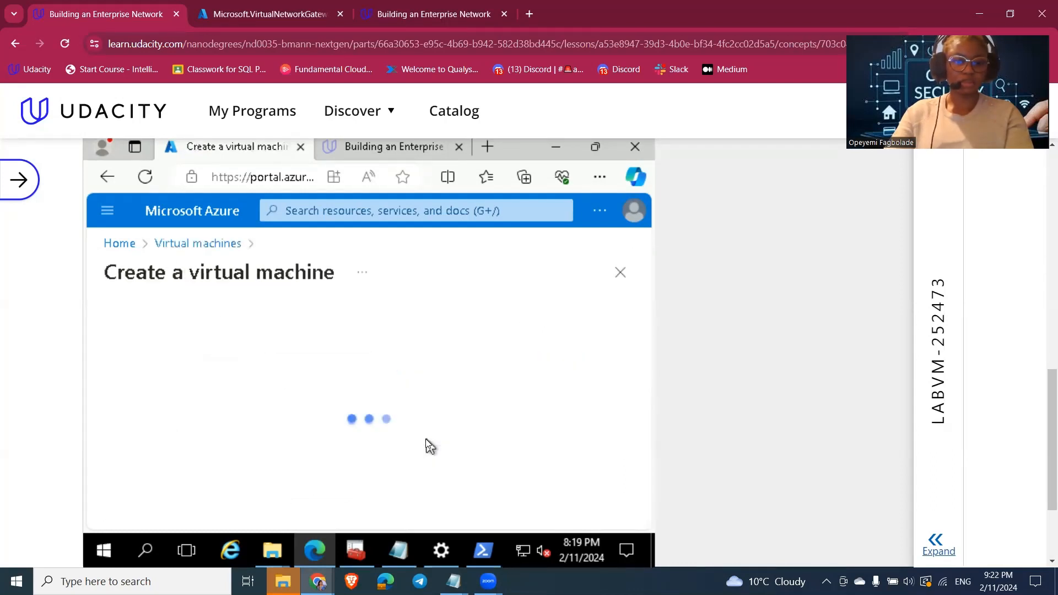
scroll(441, 413, down, 2)
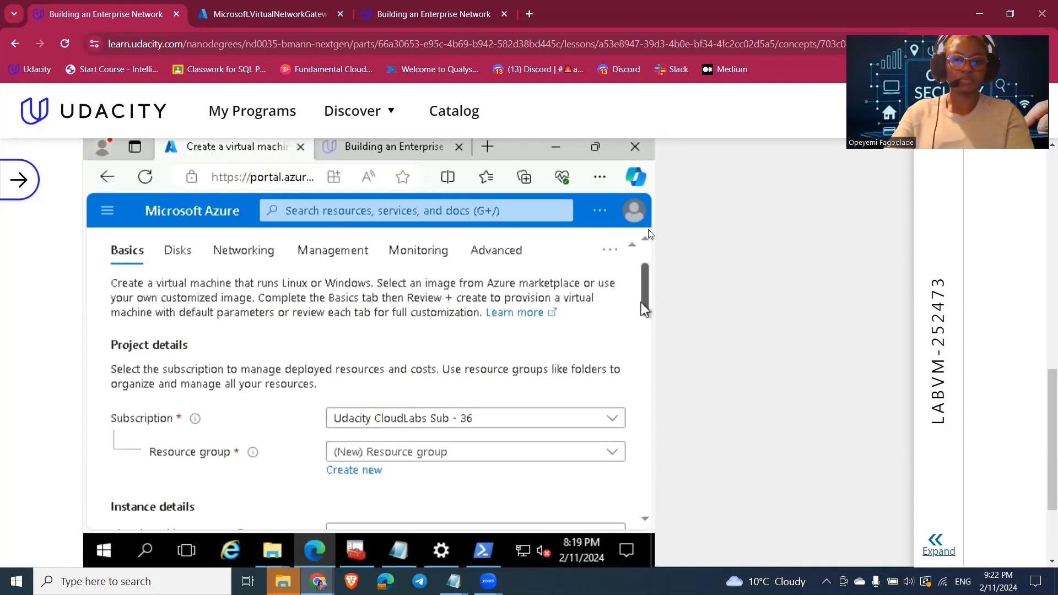
click(594, 150)
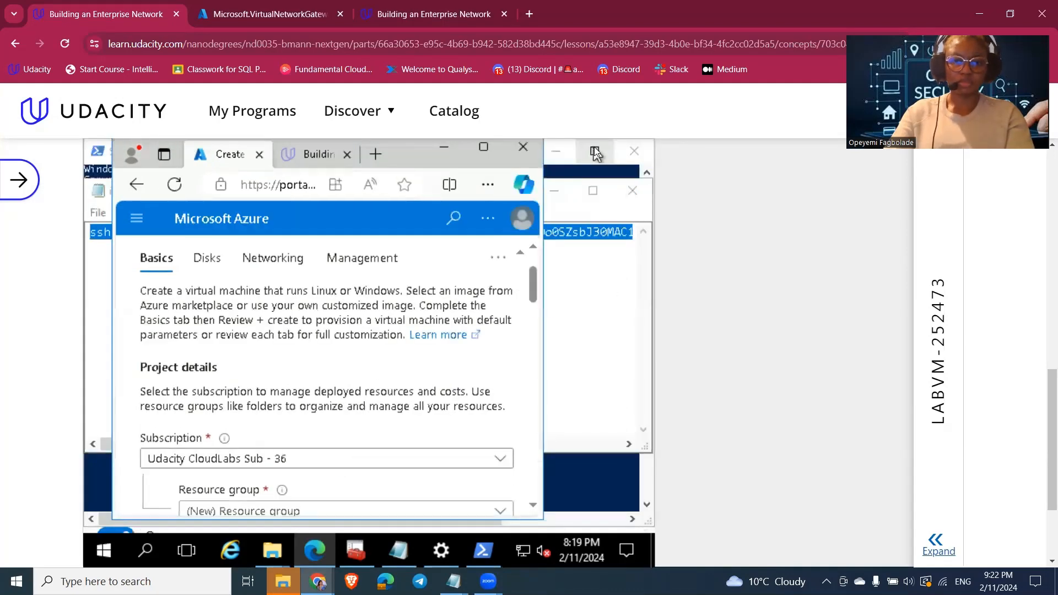
click(592, 146)
click(322, 553)
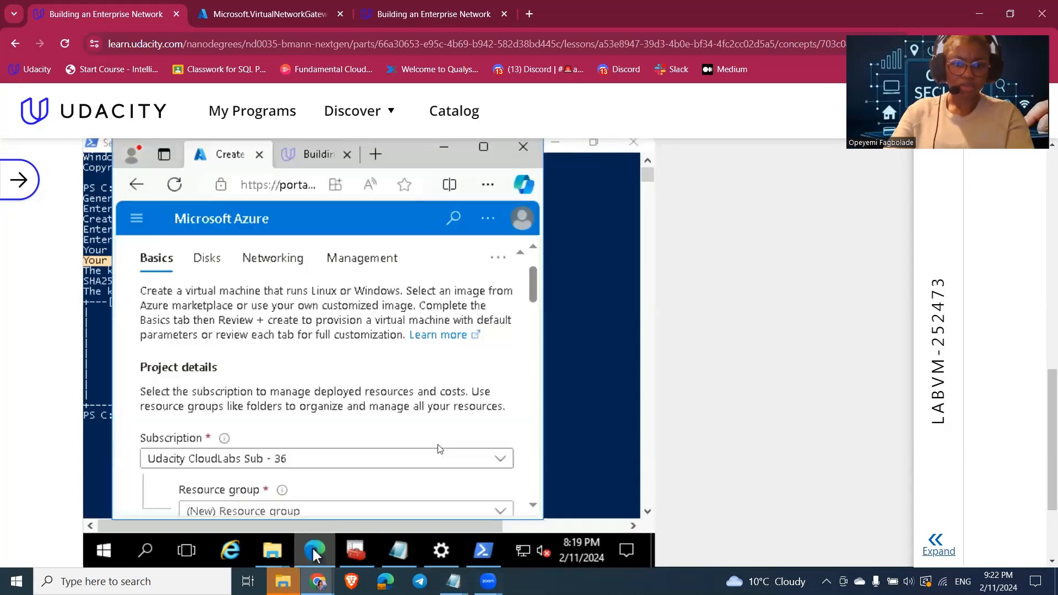
click(481, 150)
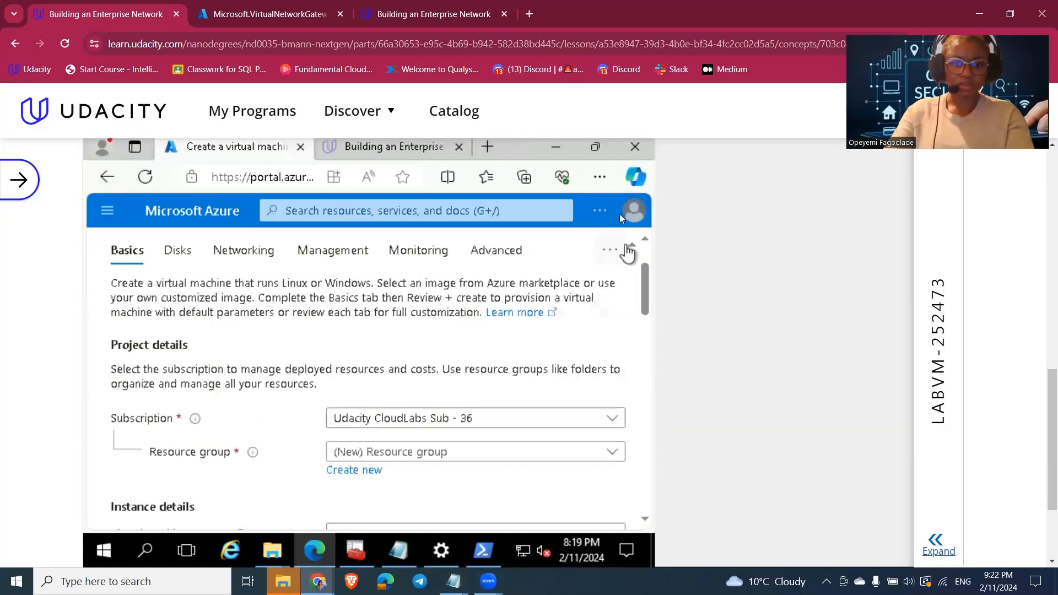
click(593, 151)
click(484, 147)
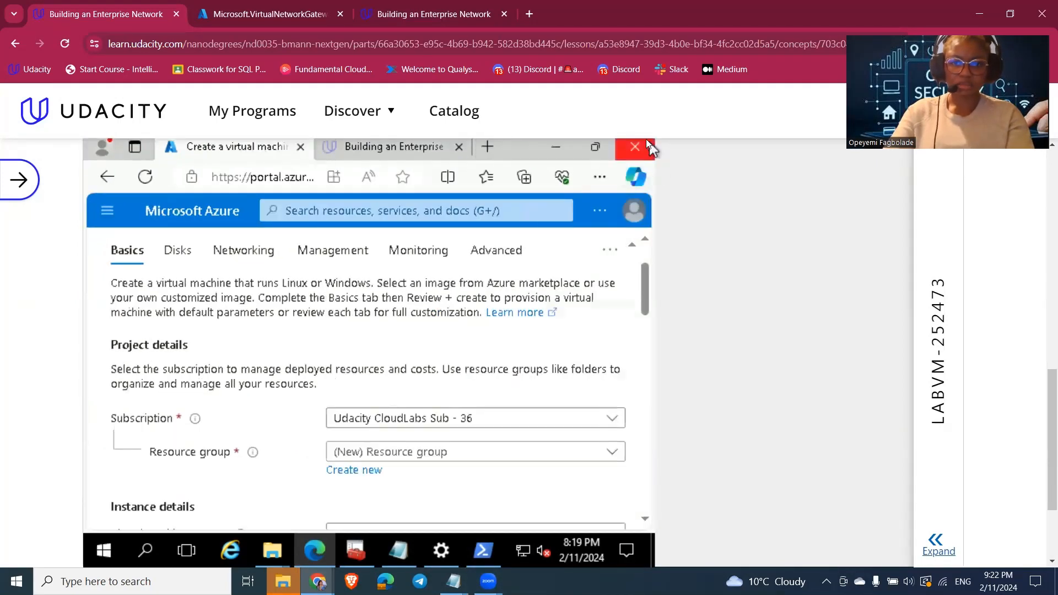
click(652, 144)
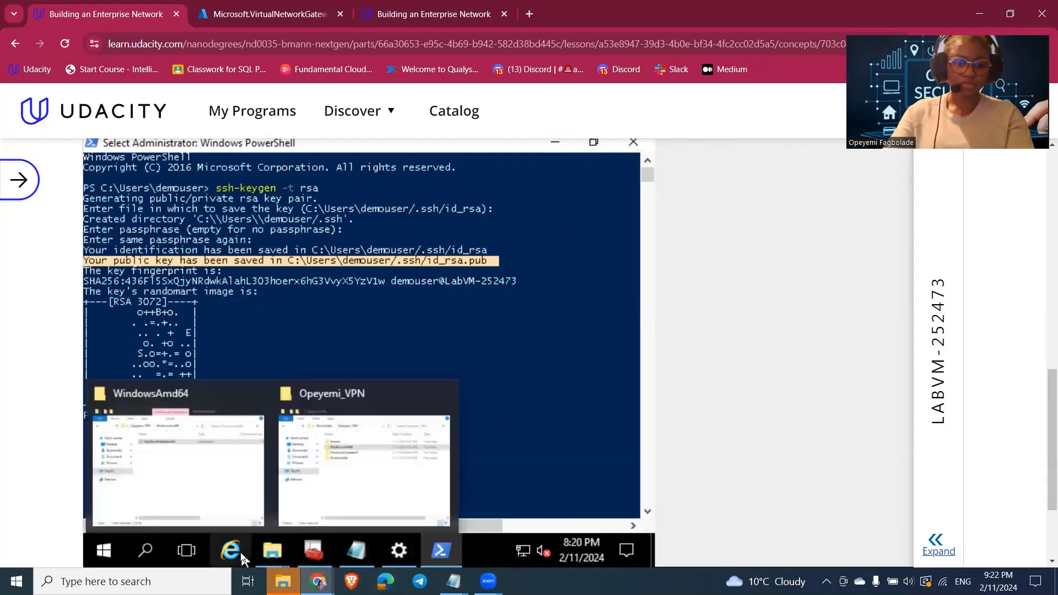
- Look through the remote machine's open windows for the browser, minimizing PowerShell to reveal the windows behind it
mouse_move(354, 561)
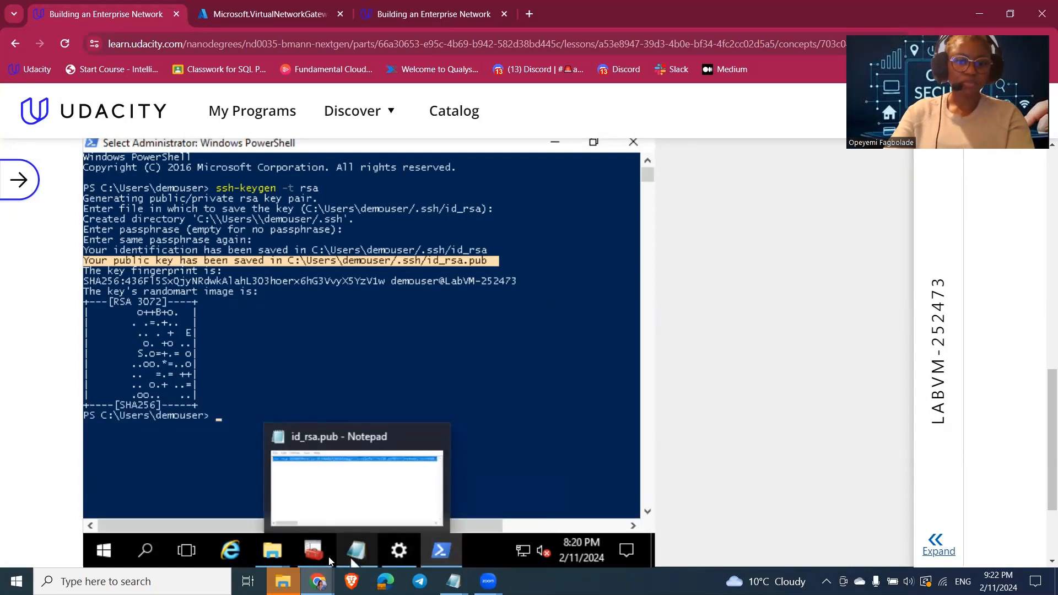
mouse_move(312, 558)
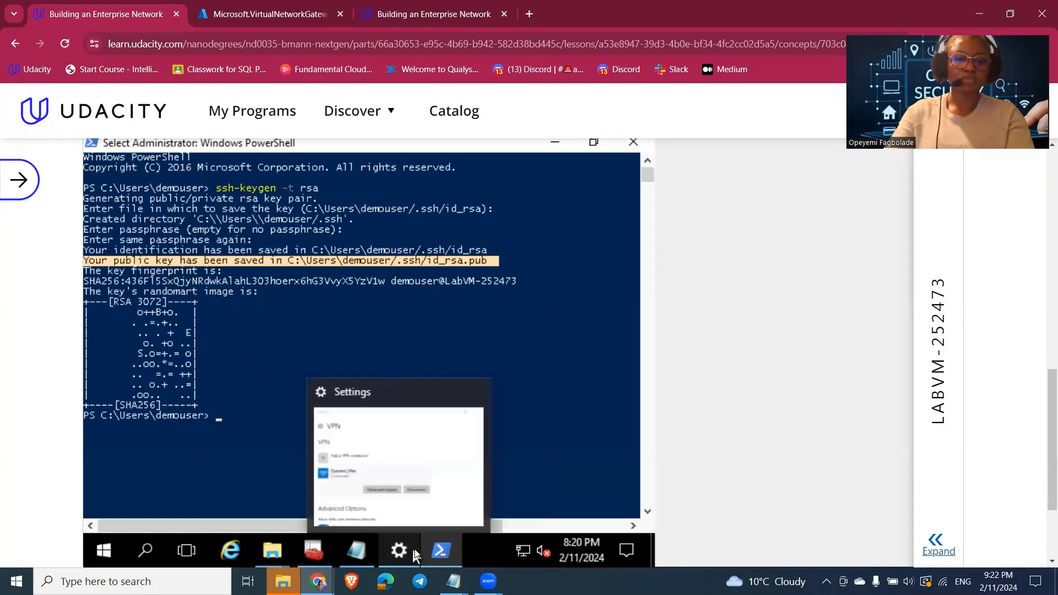
mouse_move(401, 556)
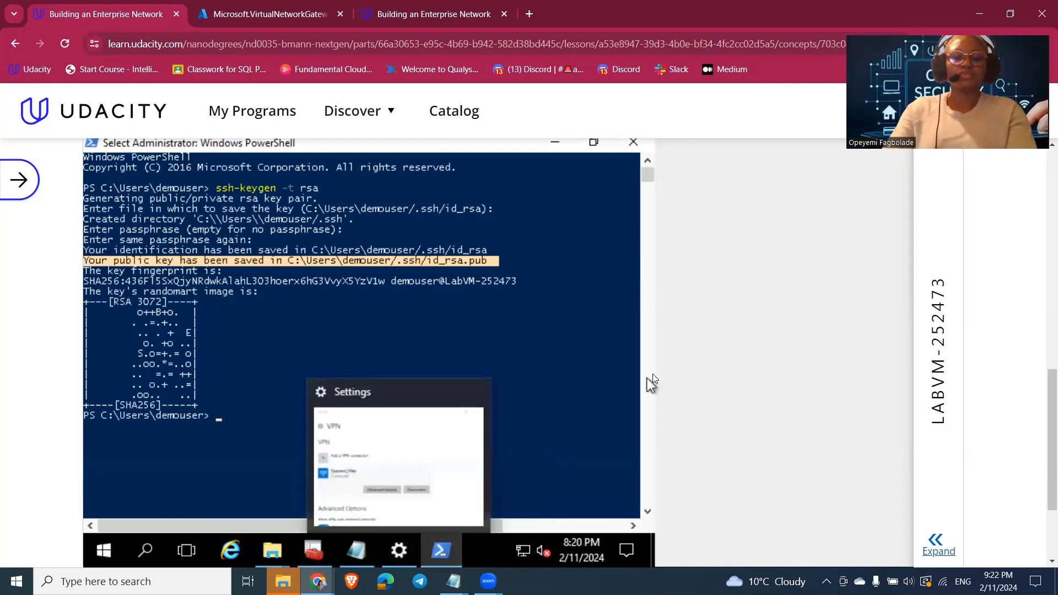
click(555, 141)
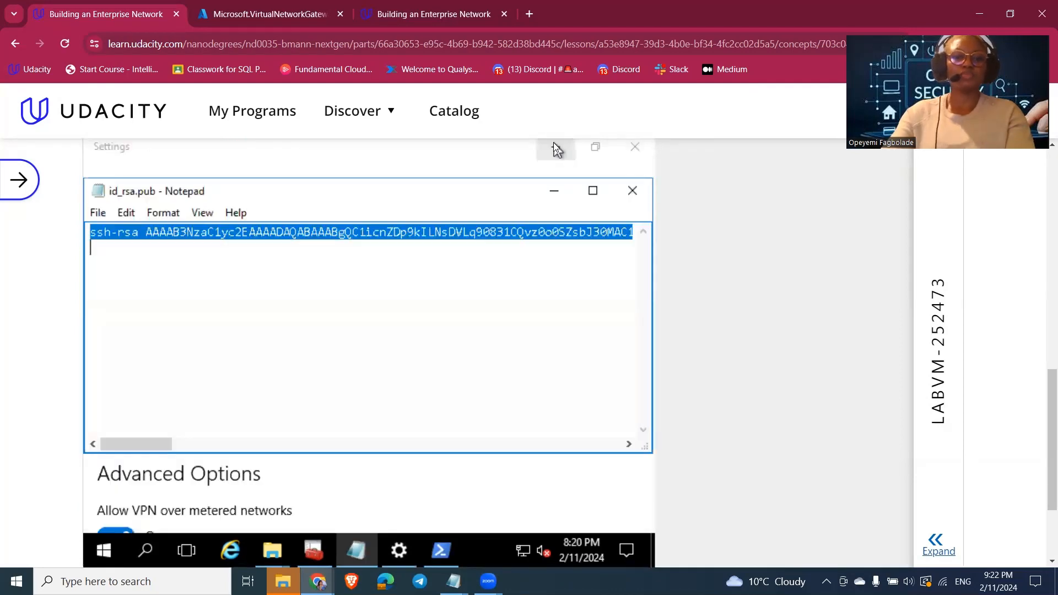
scroll(891, 349, up, 3)
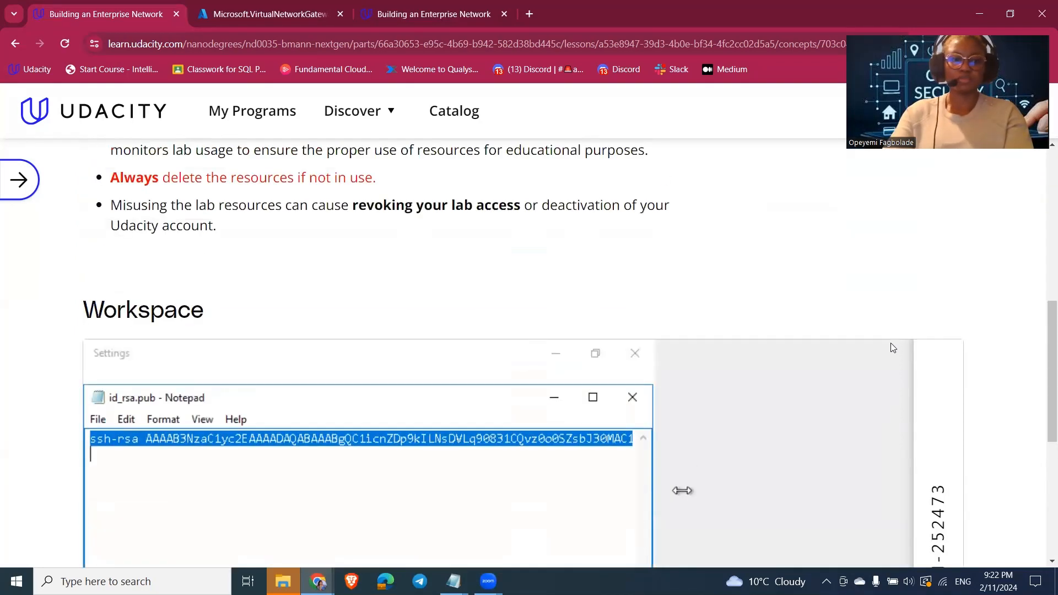
scroll(893, 347, down, 4)
scroll(893, 347, up, 1)
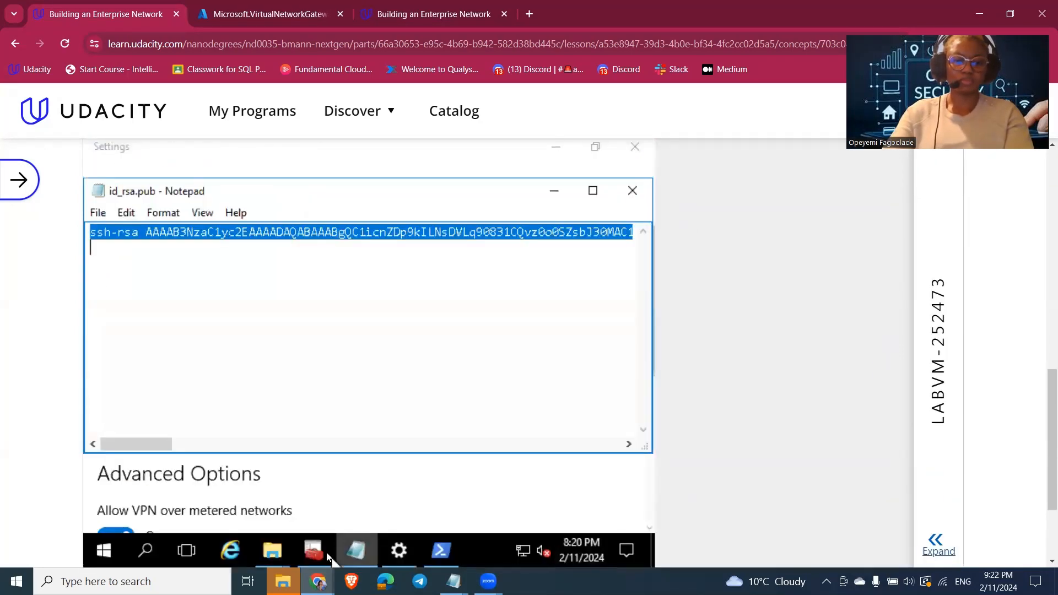
mouse_move(273, 554)
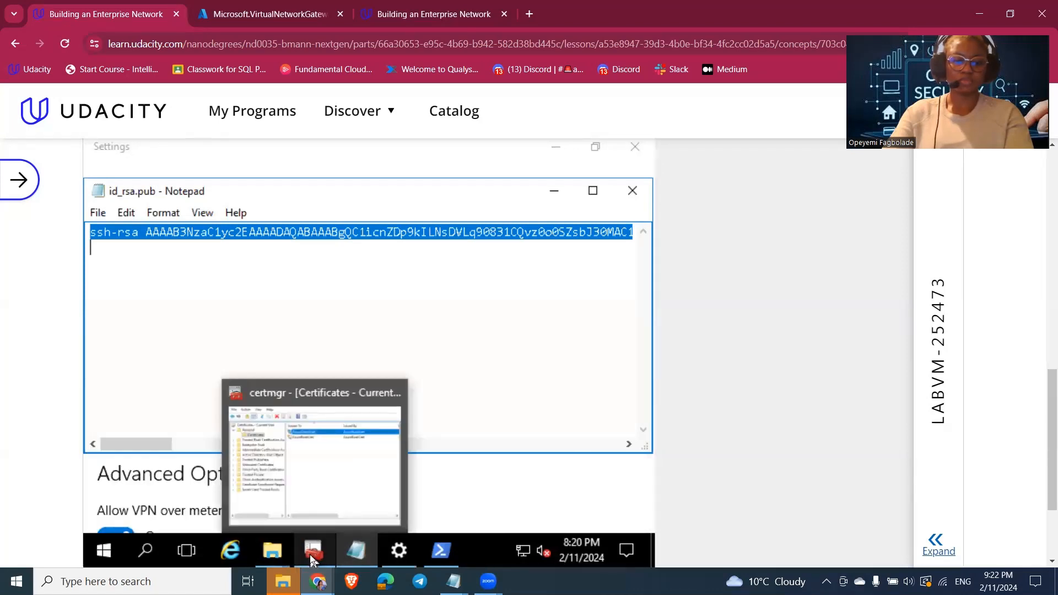
mouse_move(412, 553)
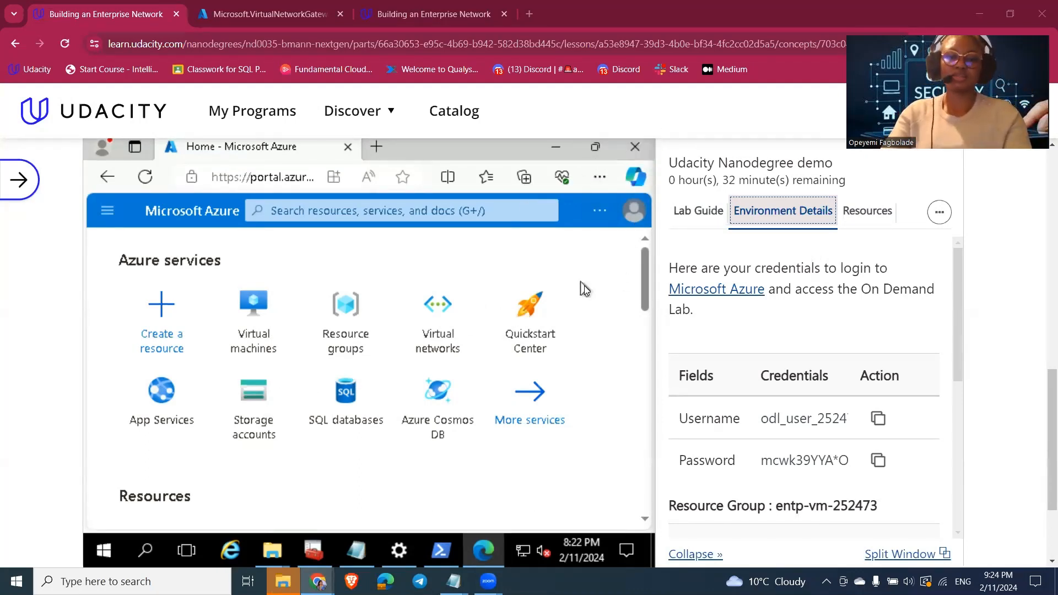
click(350, 210)
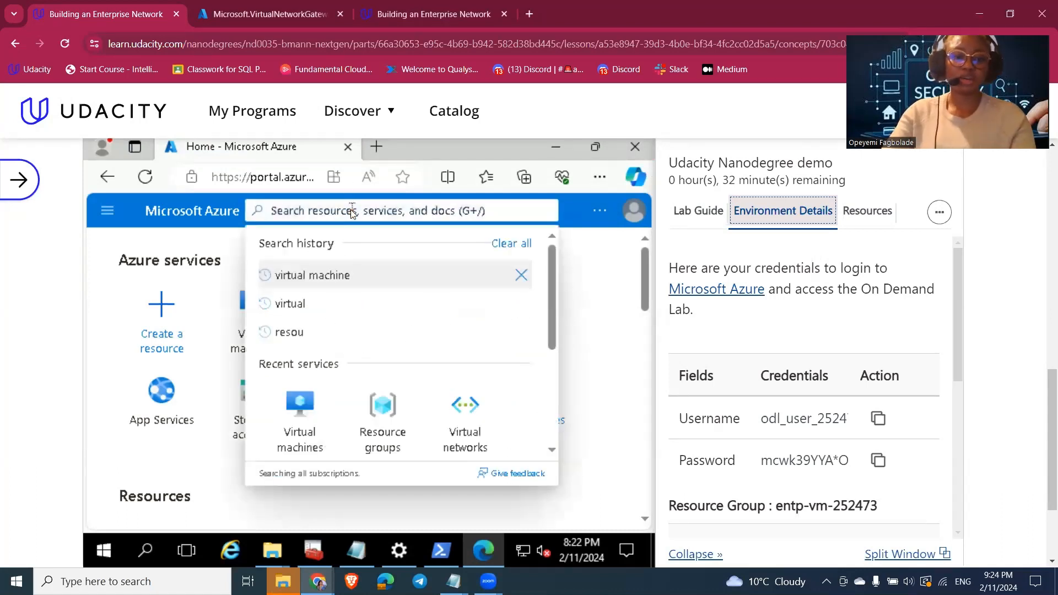
click(331, 274)
click(333, 348)
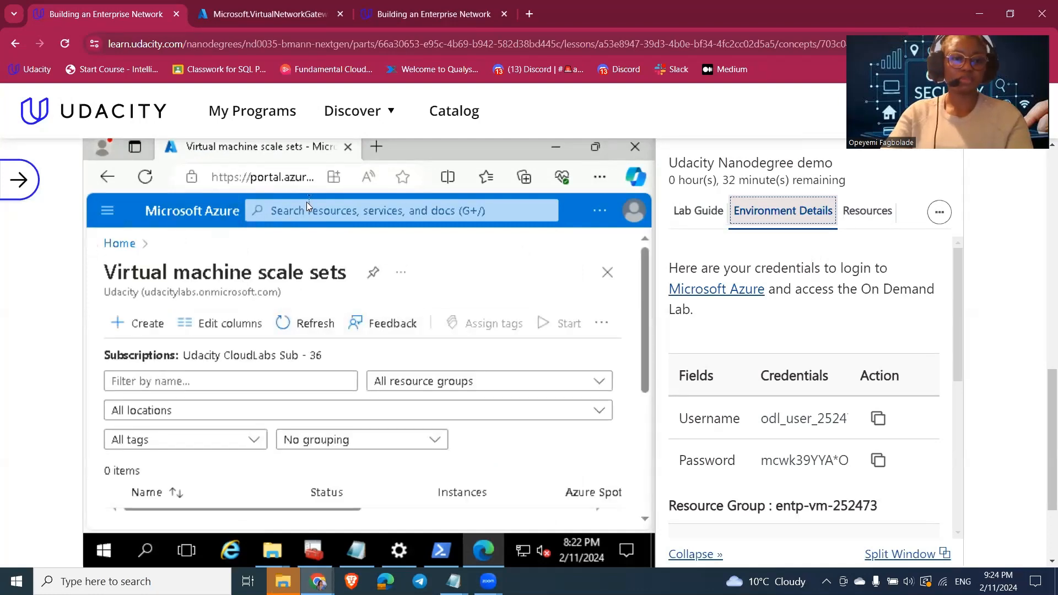
click(105, 176)
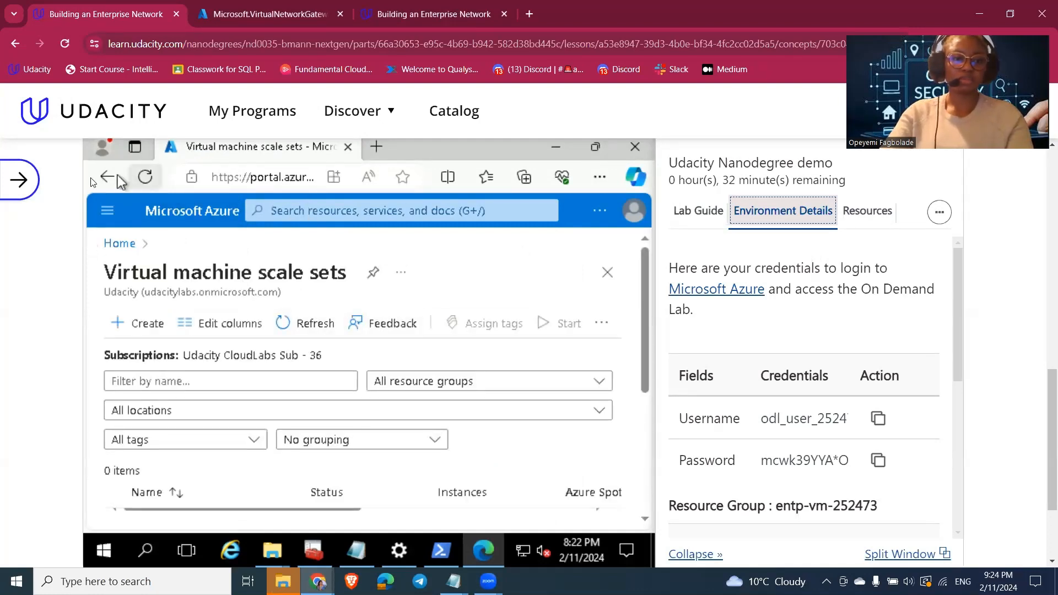
- Open the Virtual machines service and start creating an Azure virtual machine
click(352, 339)
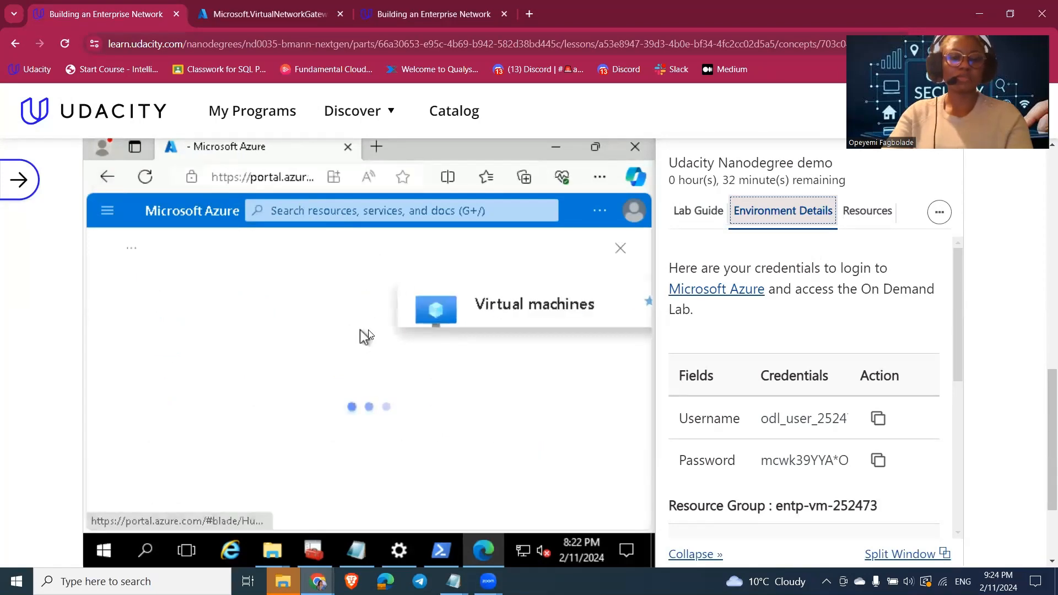
scroll(209, 452, down, 3)
scroll(209, 452, up, 3)
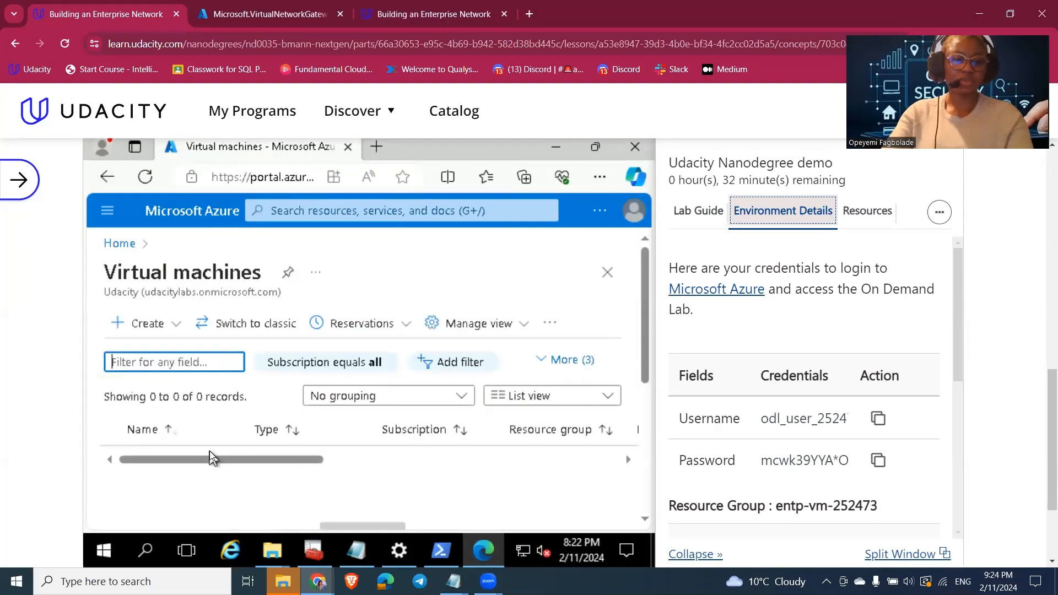
click(141, 323)
click(263, 371)
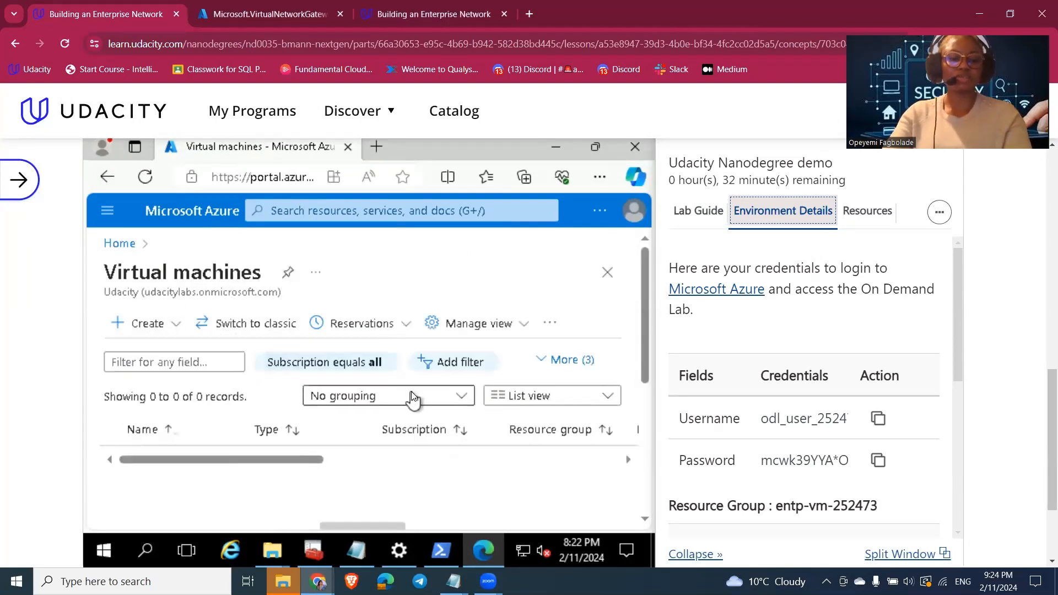
- Keep the selected region instead of the recommended one and set the virtual machine's resource group to entp-252473
scroll(551, 363, down, 10)
scroll(422, 398, up, 2)
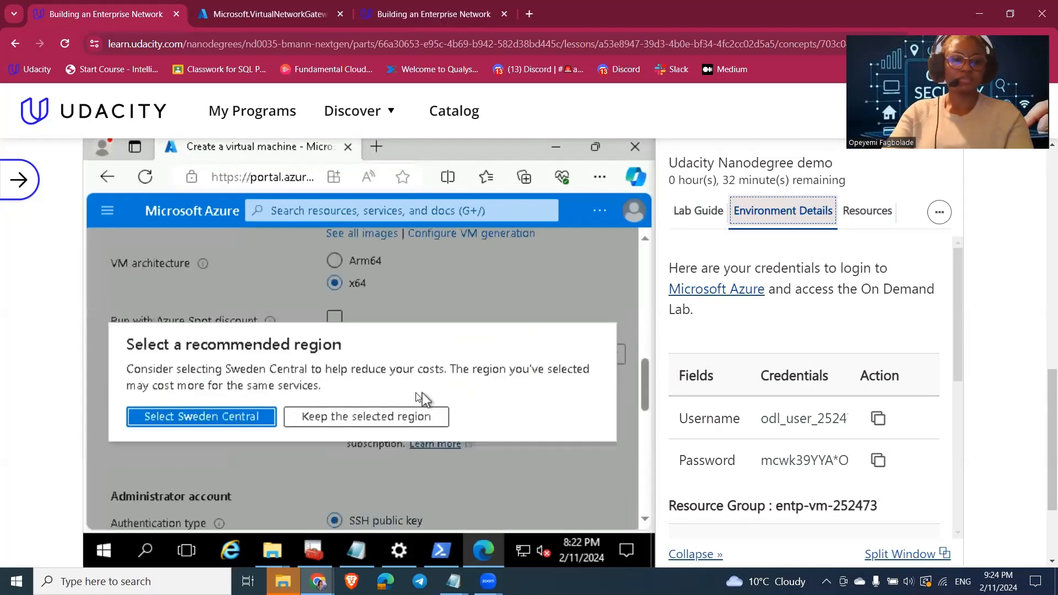
click(409, 422)
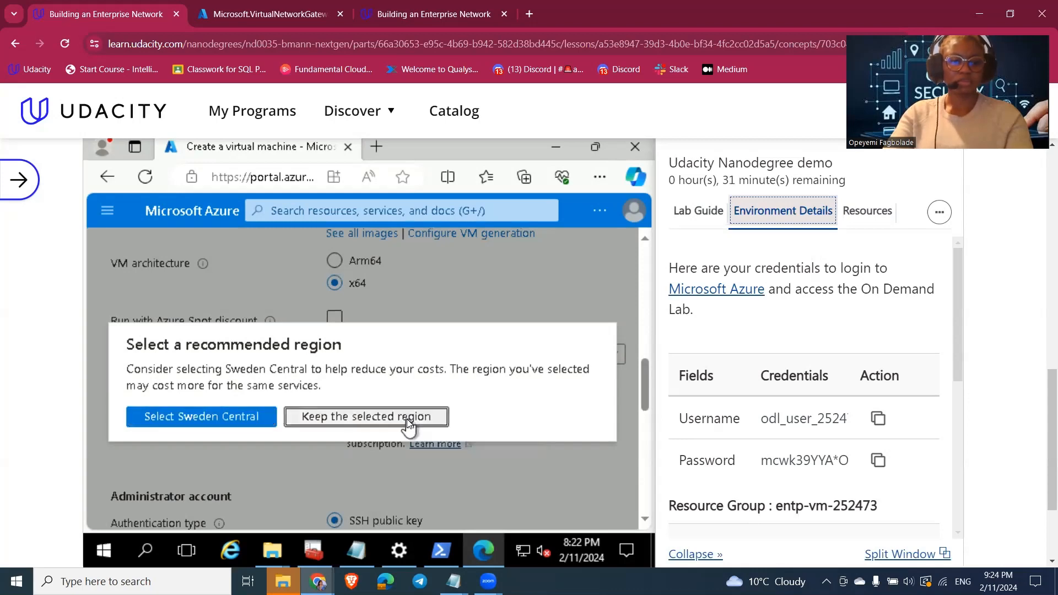
scroll(463, 424, down, 2)
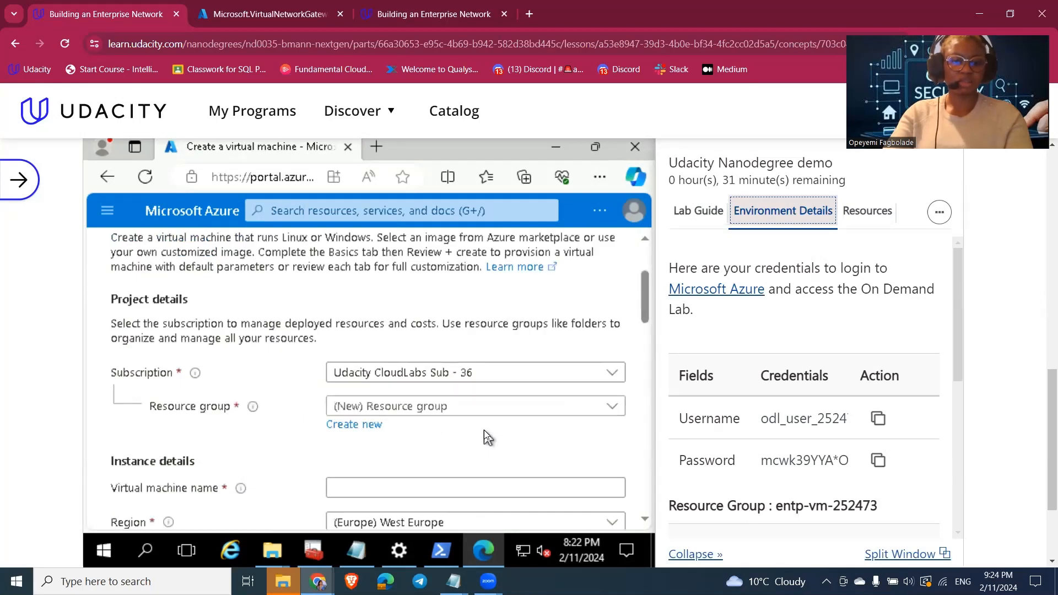
scroll(484, 432, down, 1)
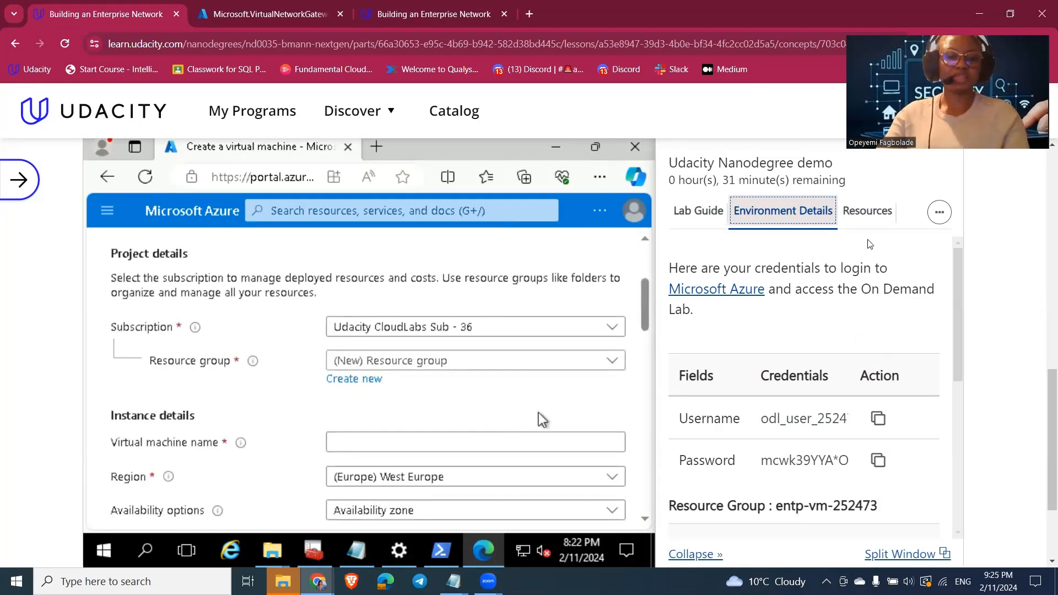
click(488, 361)
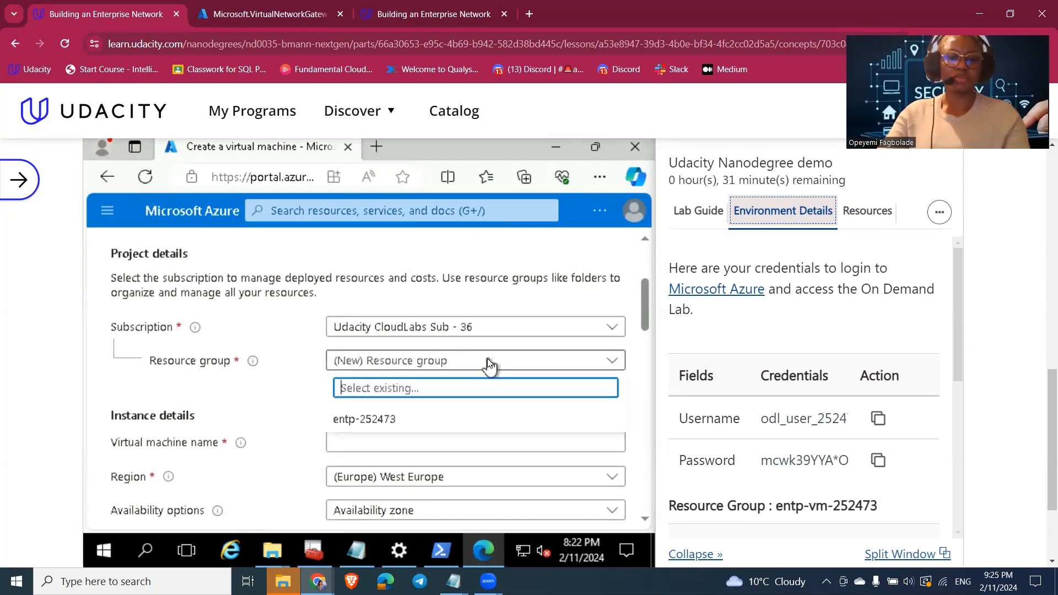
click(409, 419)
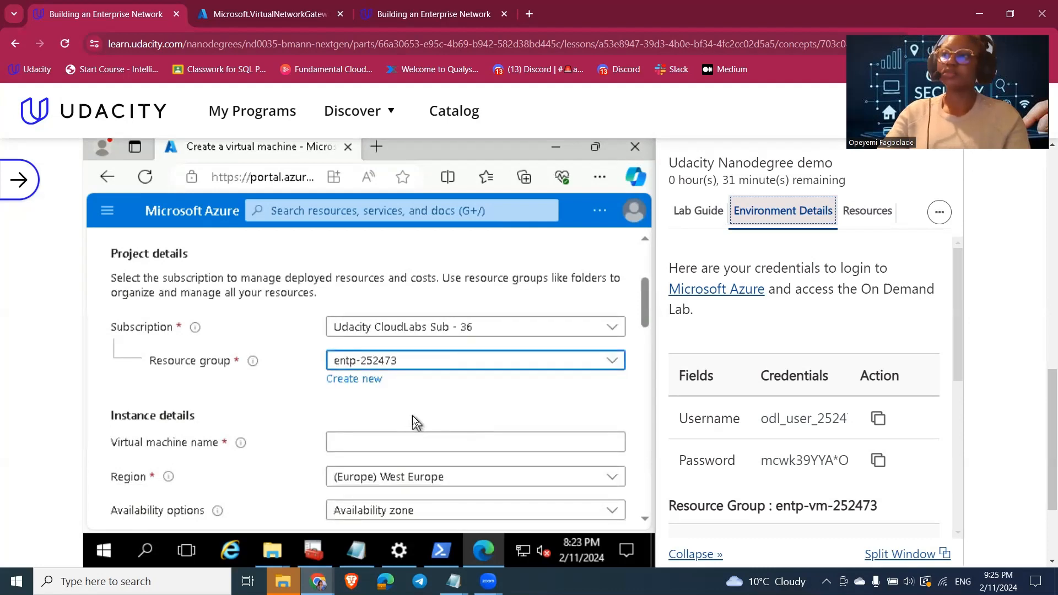
- Name the virtual machine ManagementVM
click(424, 444)
text(Management)
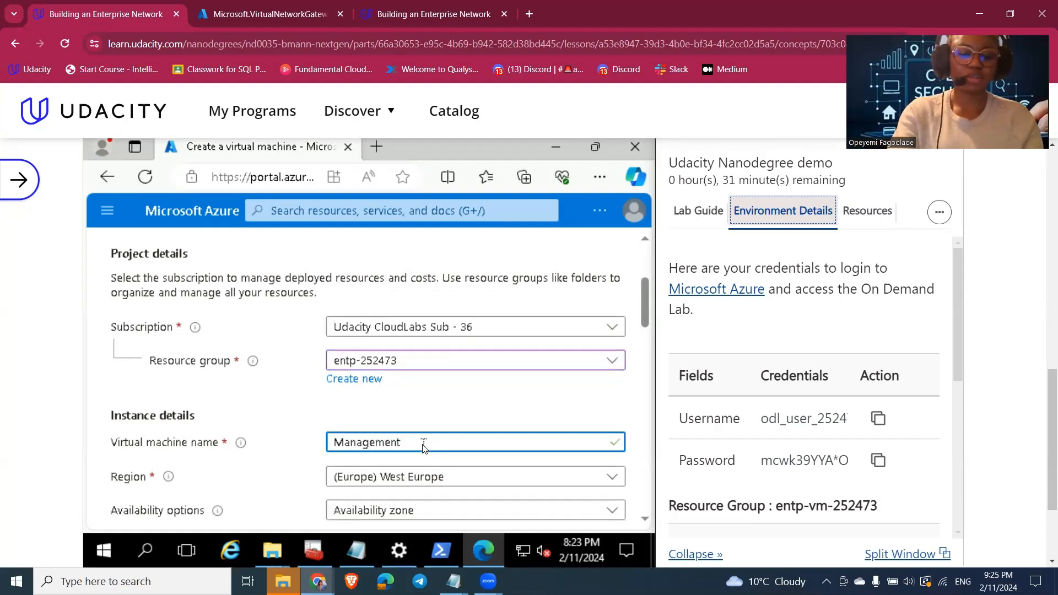
text(VM)
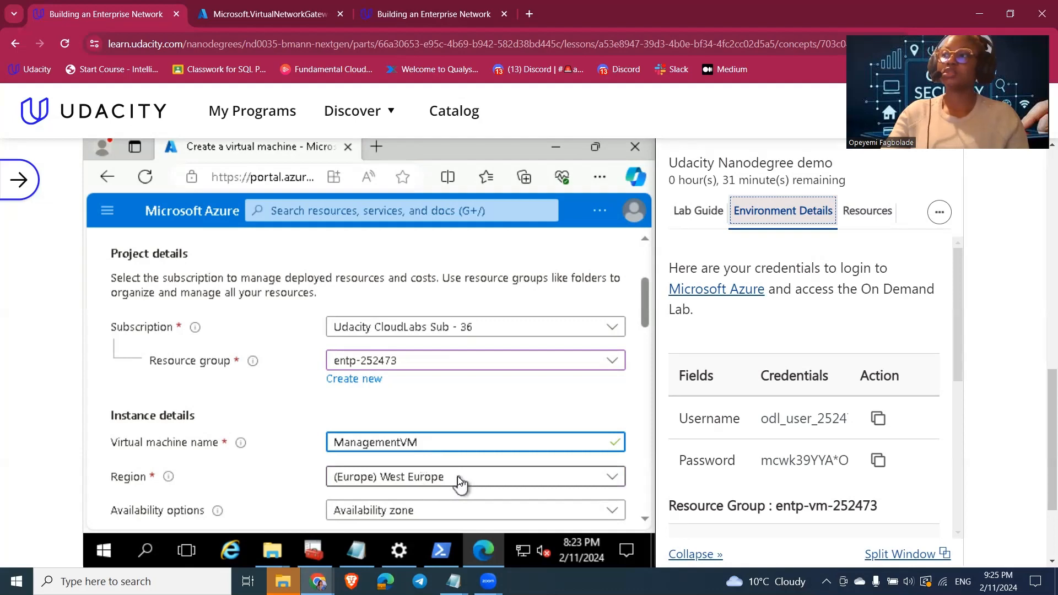
- Set the virtual machine's availability options to No infrastructure redundancy required
scroll(458, 476, down, 1)
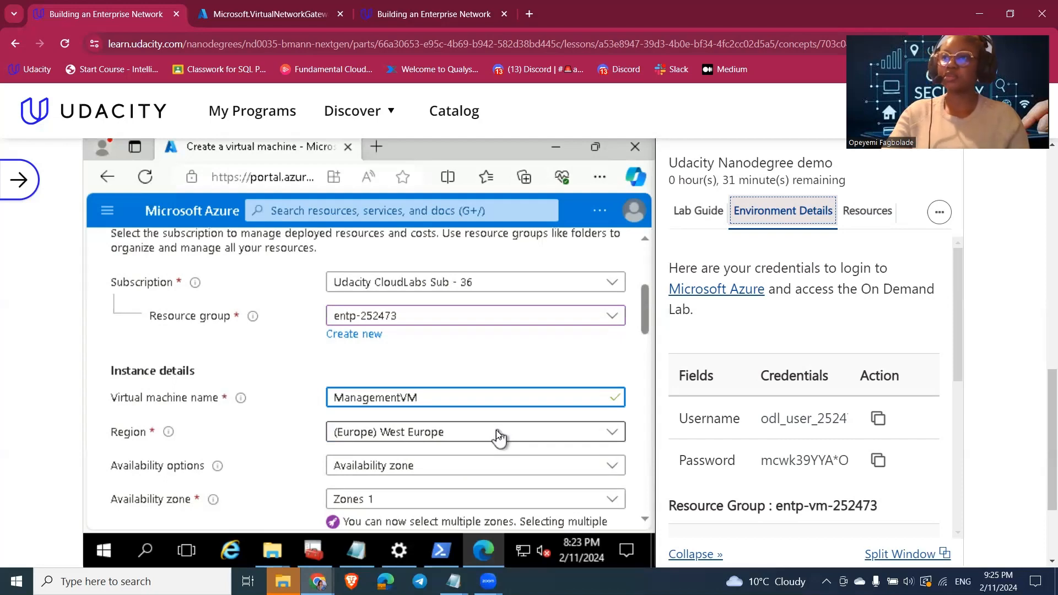
scroll(492, 430, down, 1)
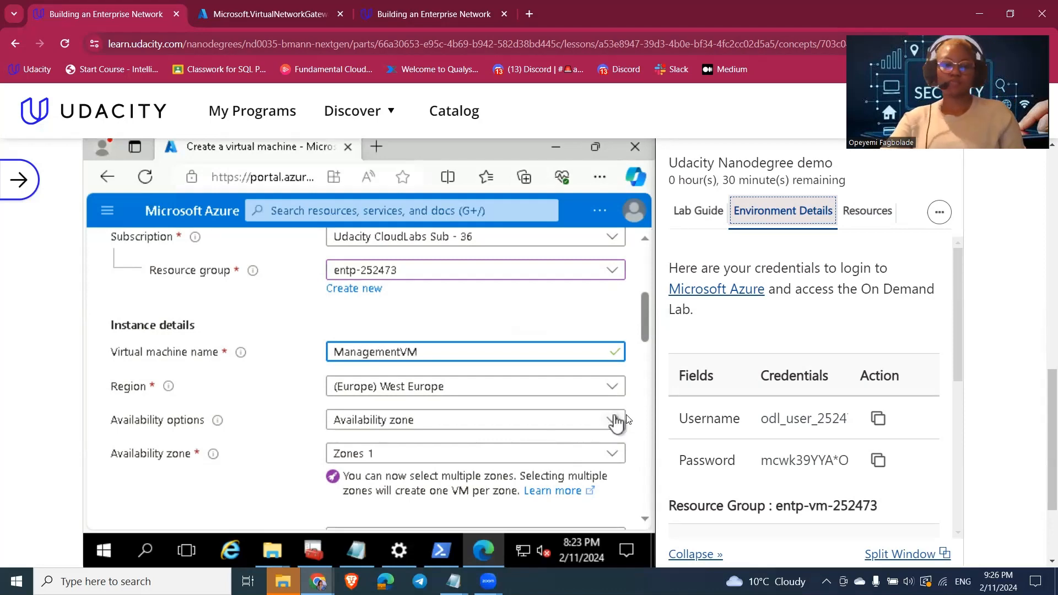
click(614, 423)
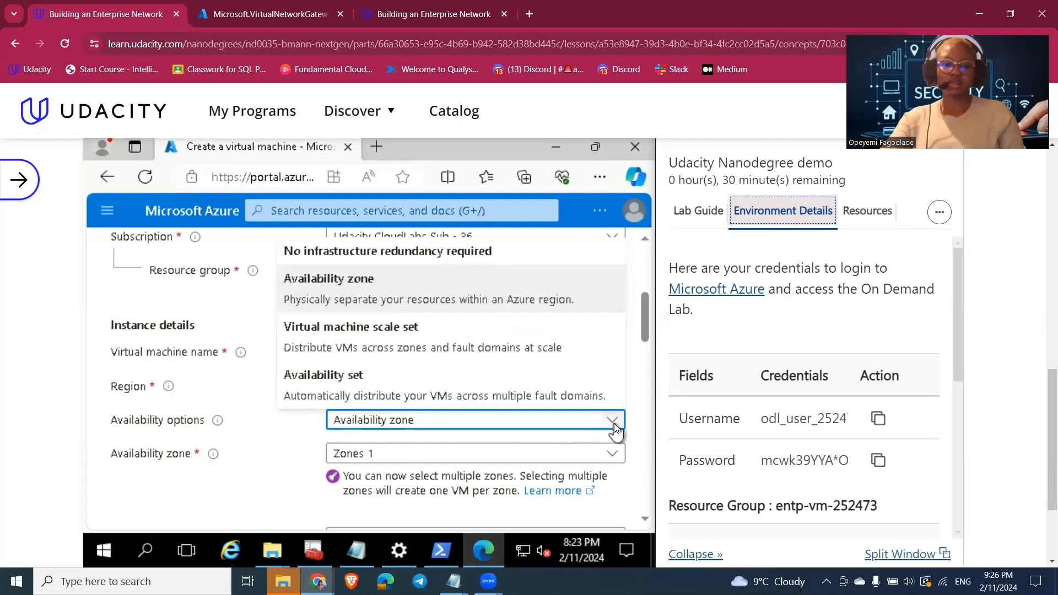
click(614, 423)
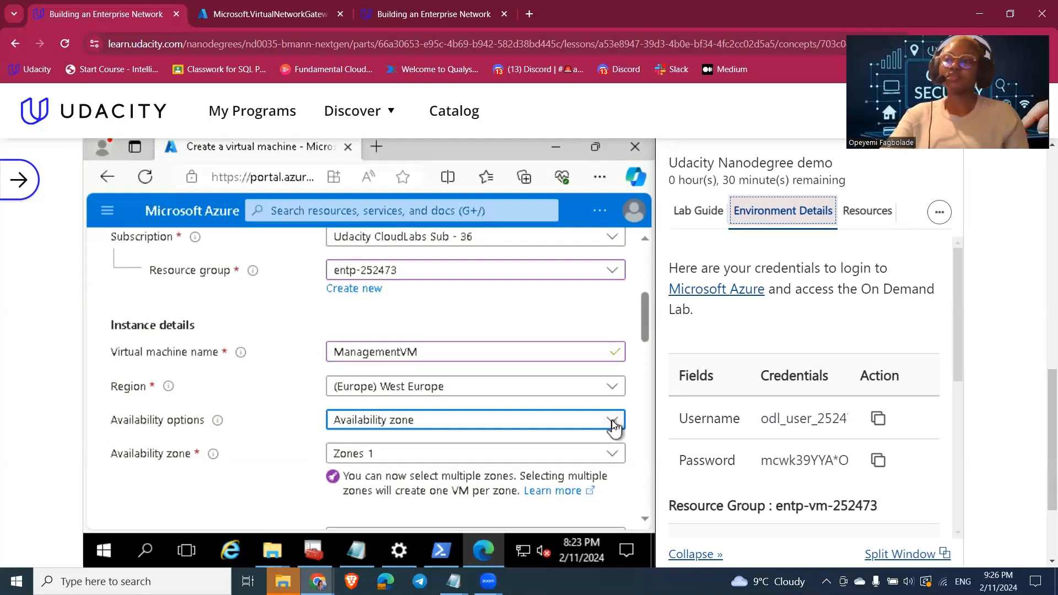
click(614, 424)
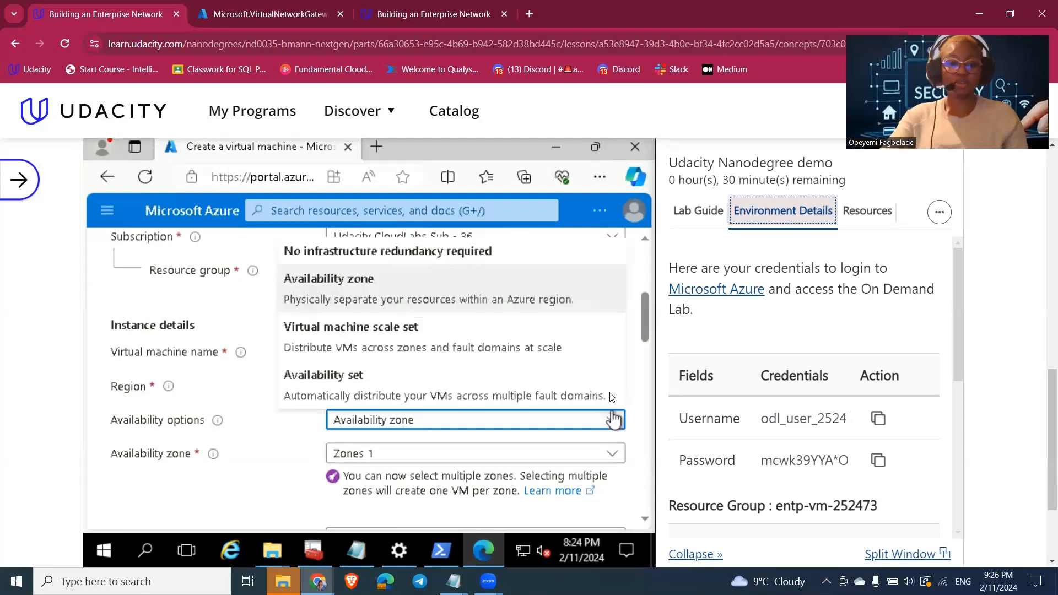
click(490, 251)
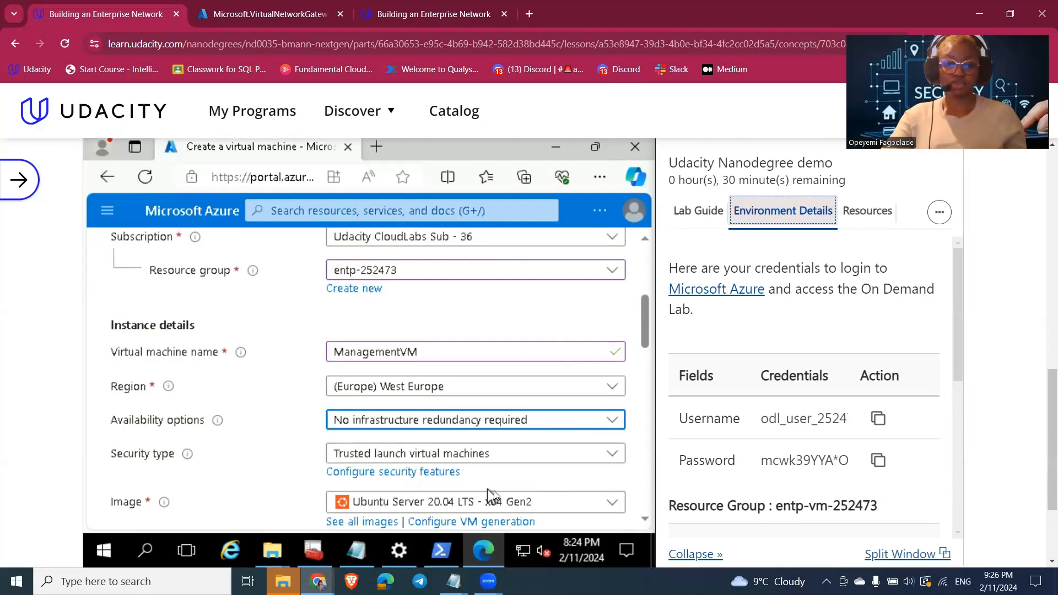
- Open the choices for the virtual machine's image and examine the recommended Gen 2 images
scroll(524, 455, down, 1)
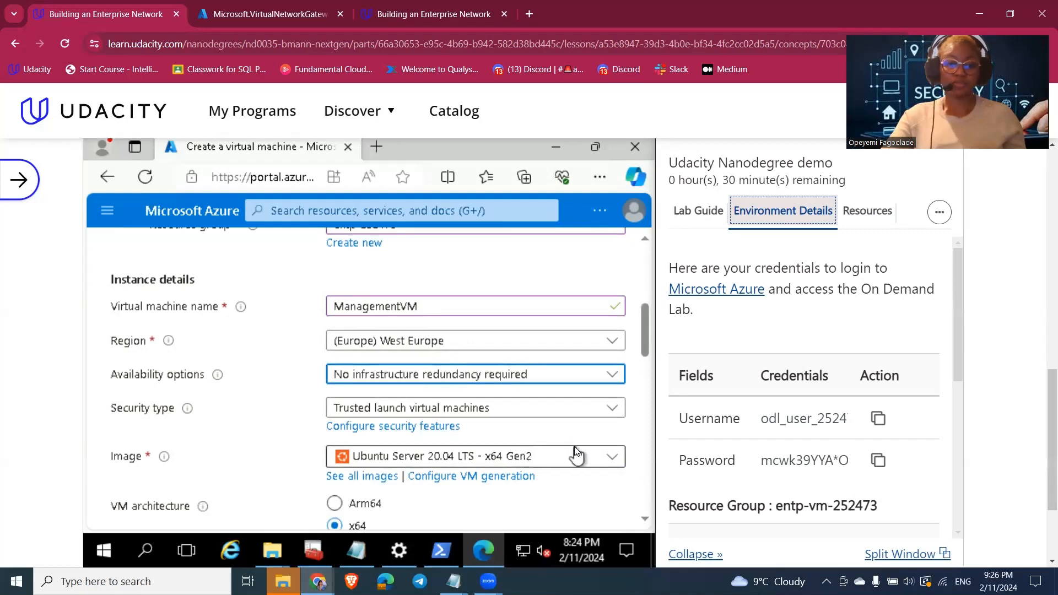
click(611, 457)
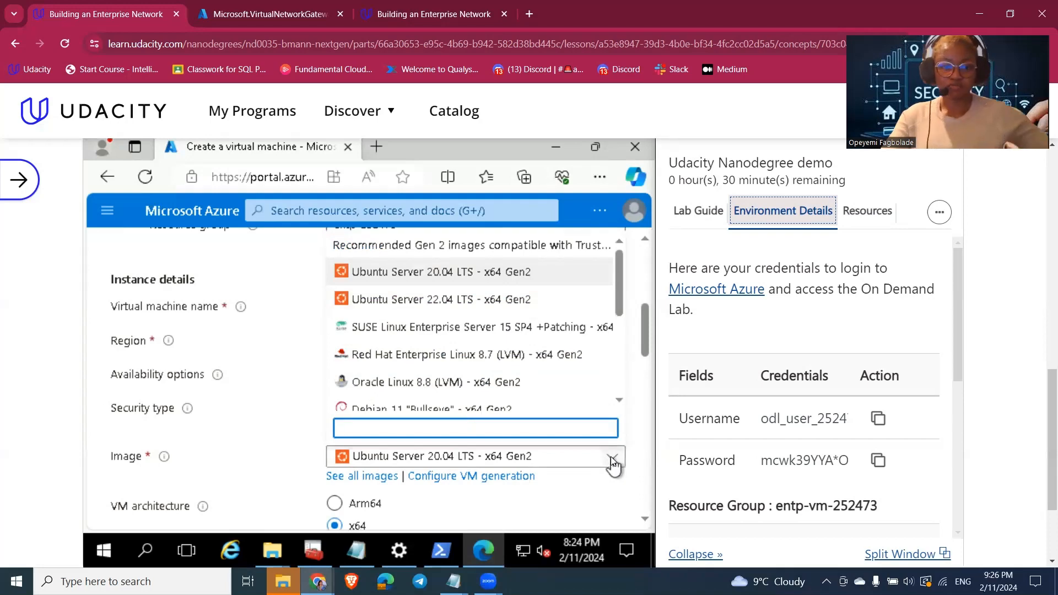
scroll(579, 312, down, 1)
scroll(580, 313, up, 1)
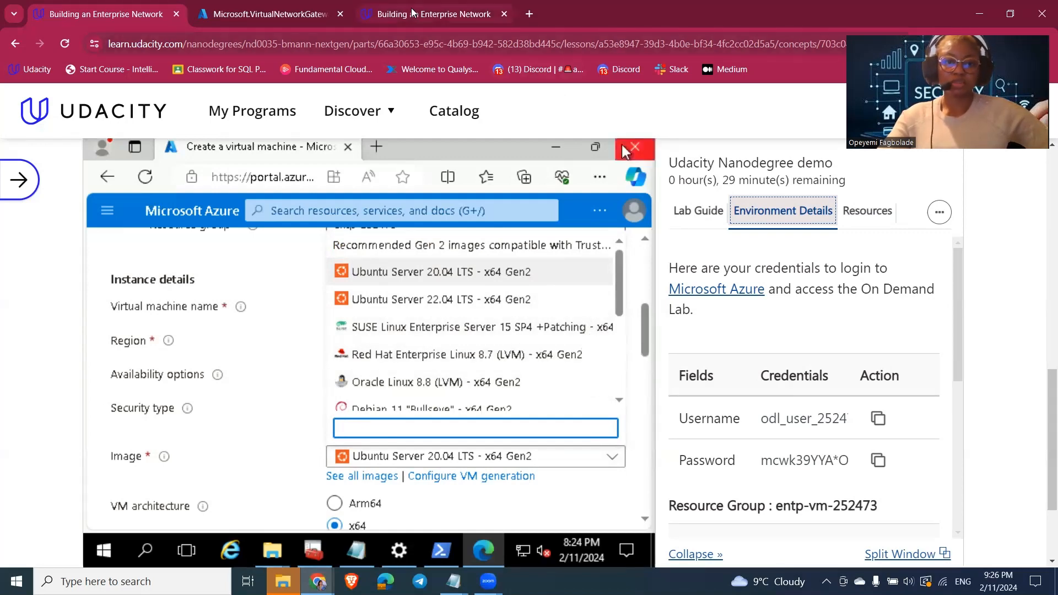
- Find the "Exercise: Private to Public" lesson in the Udacity course outline and read its virtual machine size and image requirements
click(433, 14)
click(4, 187)
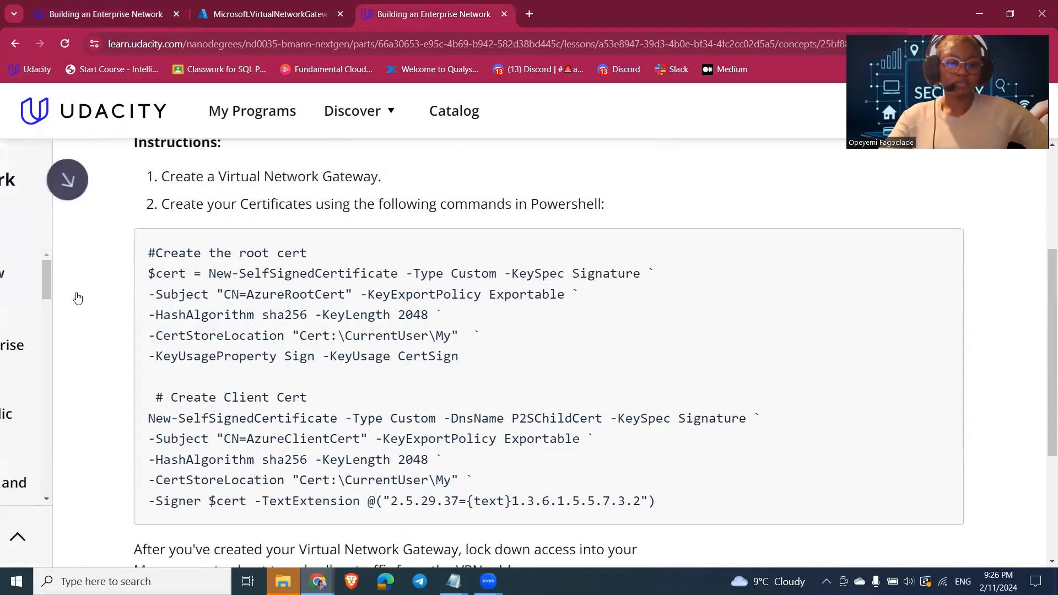
scroll(123, 436, down, 9)
scroll(136, 421, down, 3)
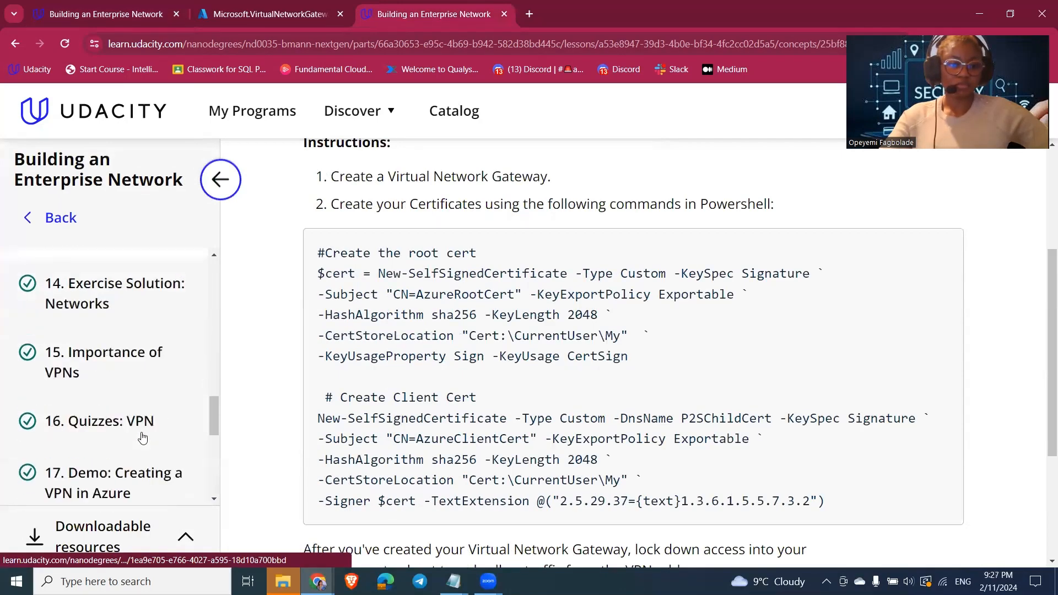
scroll(143, 437, up, 4)
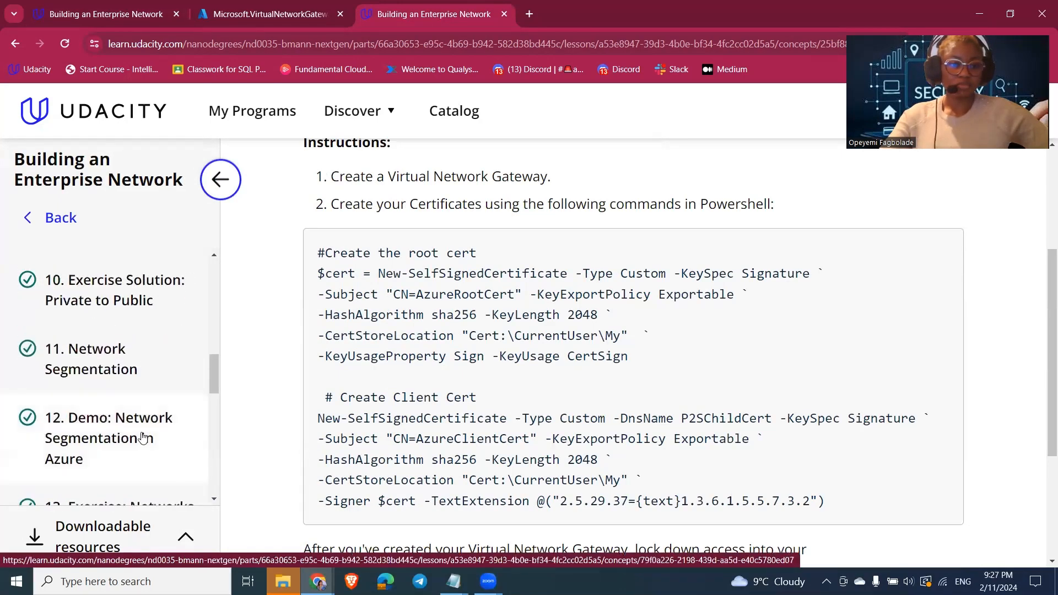
scroll(142, 437, down, 2)
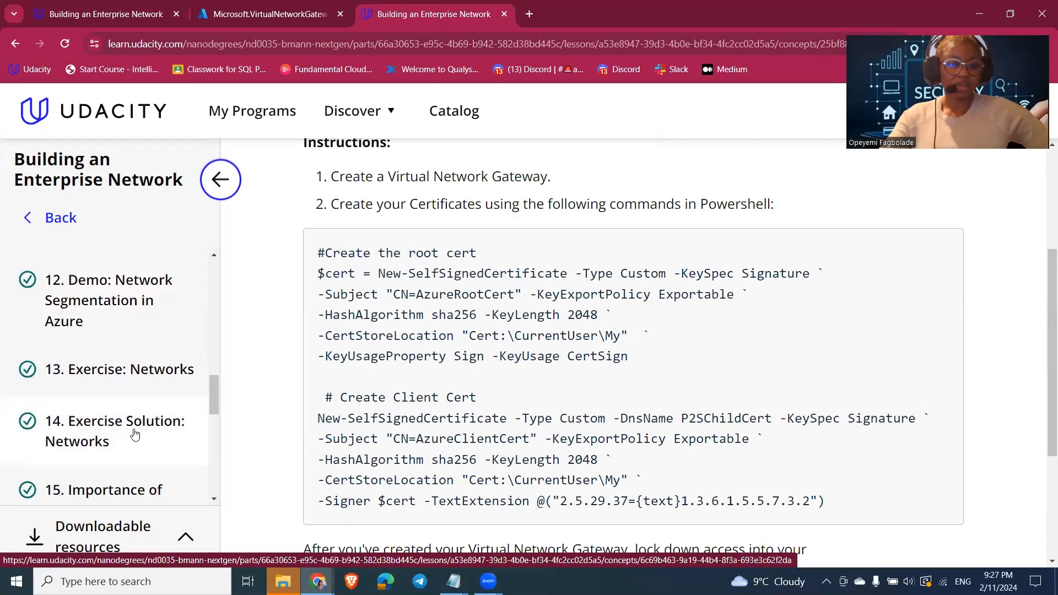
scroll(113, 443, down, 4)
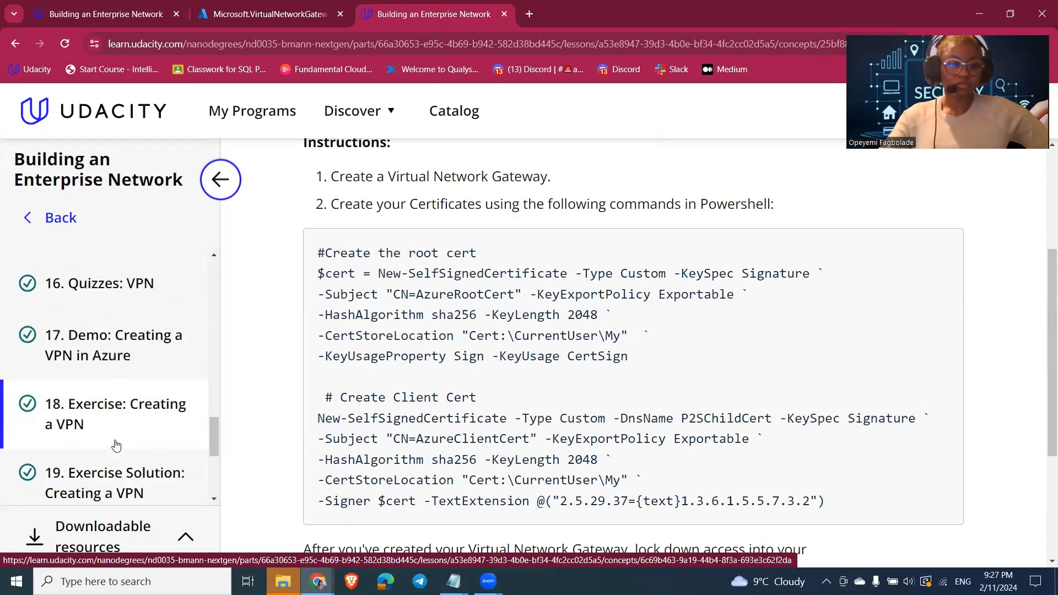
scroll(114, 444, down, 3)
scroll(116, 446, up, 4)
scroll(115, 446, up, 4)
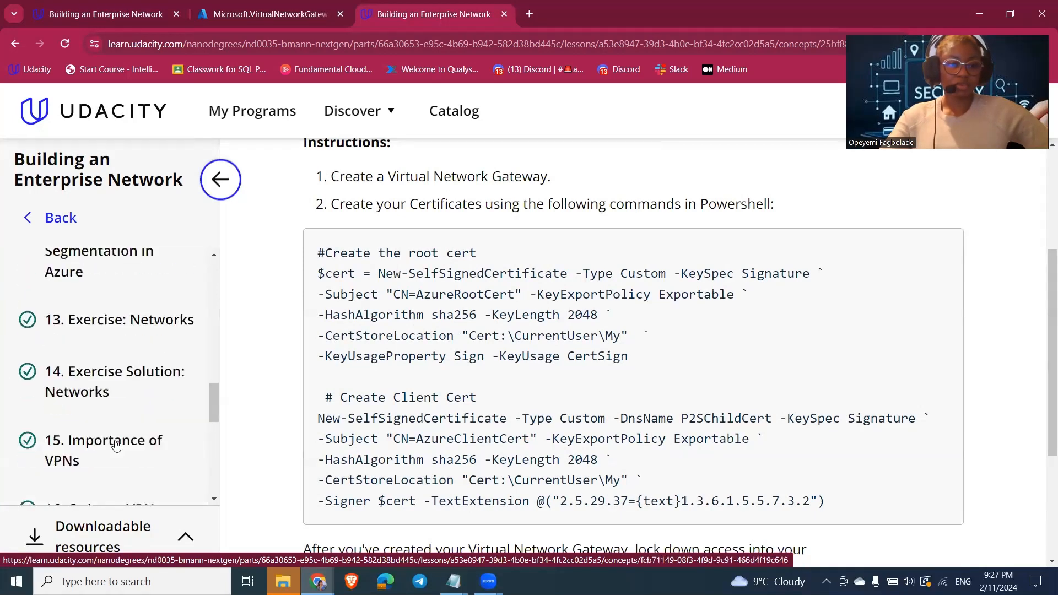
scroll(118, 447, up, 4)
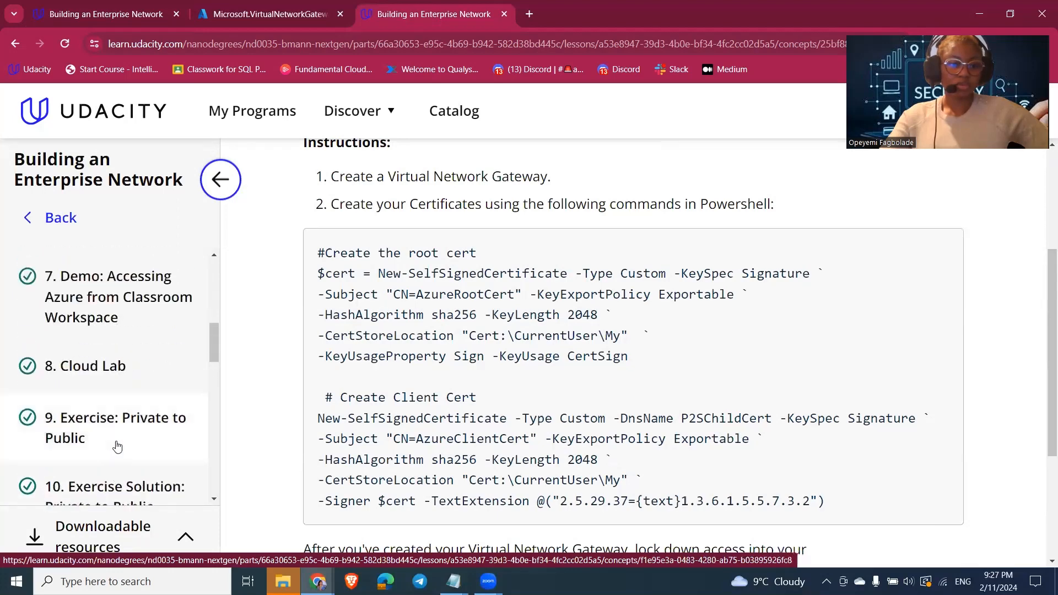
click(91, 427)
scroll(451, 422, down, 2)
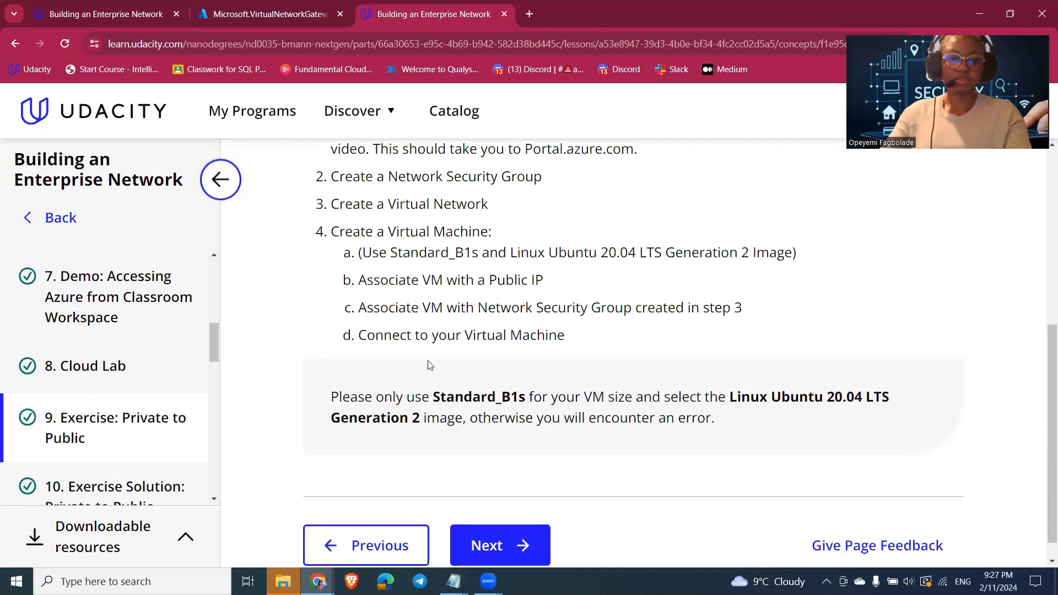
- Return to the lab's virtual machine form, keep the Ubuntu Server 20.04 LTS - x64 Gen2 image, and open the full list of VM sizes
click(143, 14)
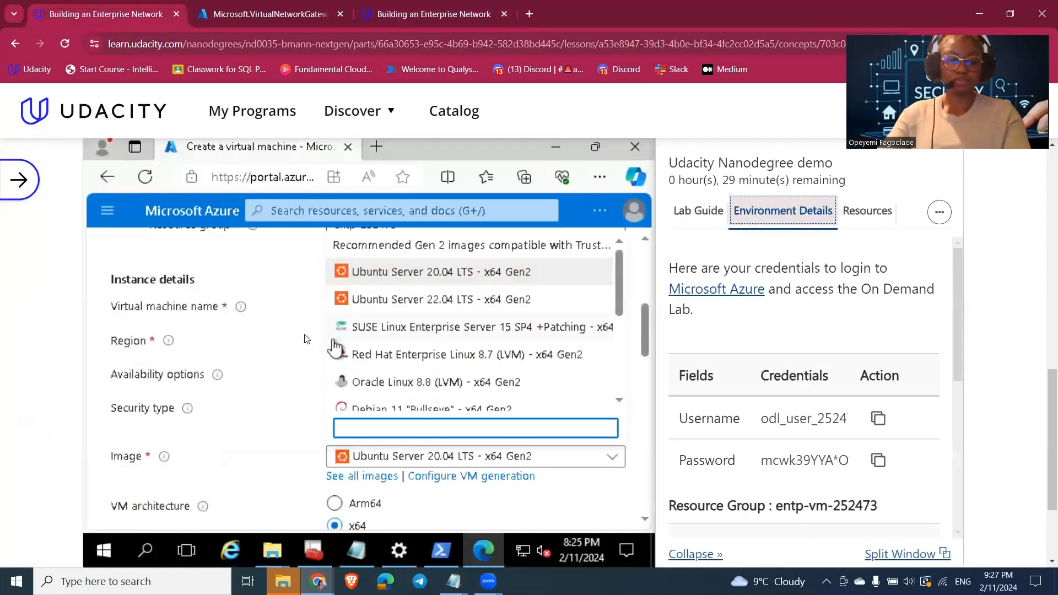
click(248, 327)
scroll(570, 485, down, 3)
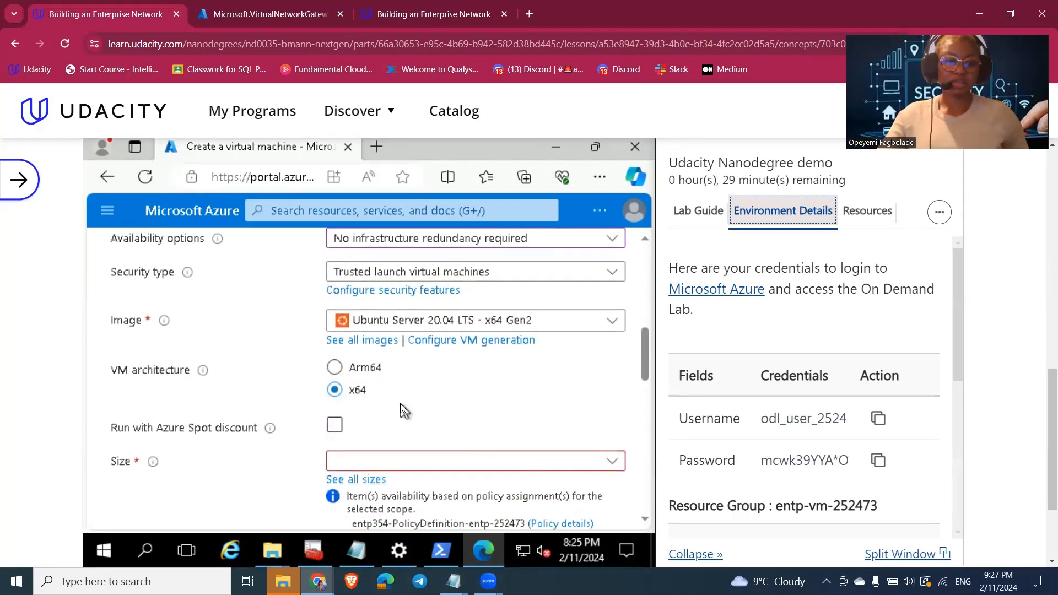
scroll(402, 404, down, 2)
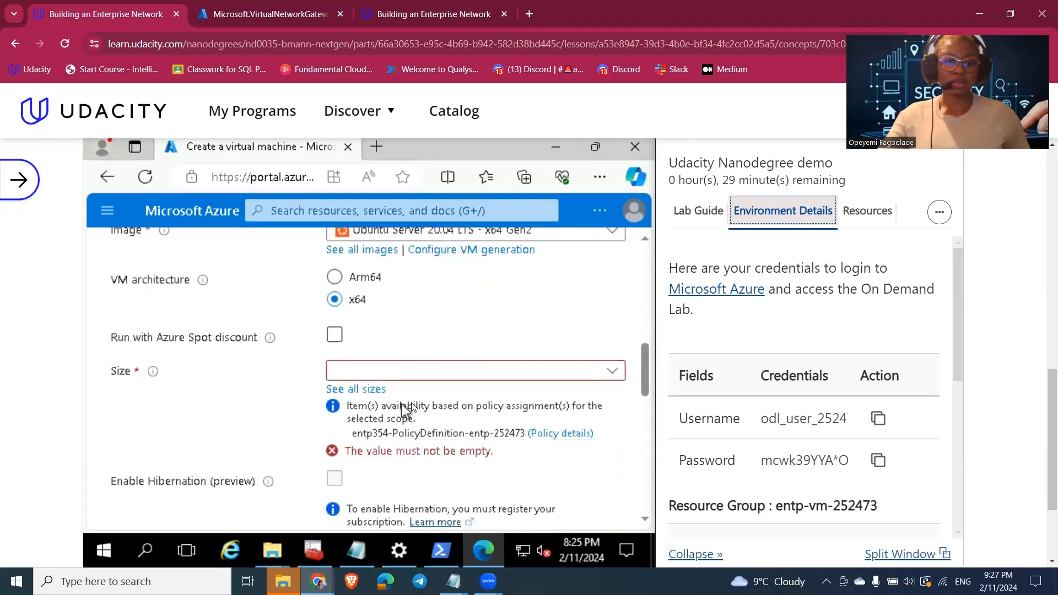
click(613, 375)
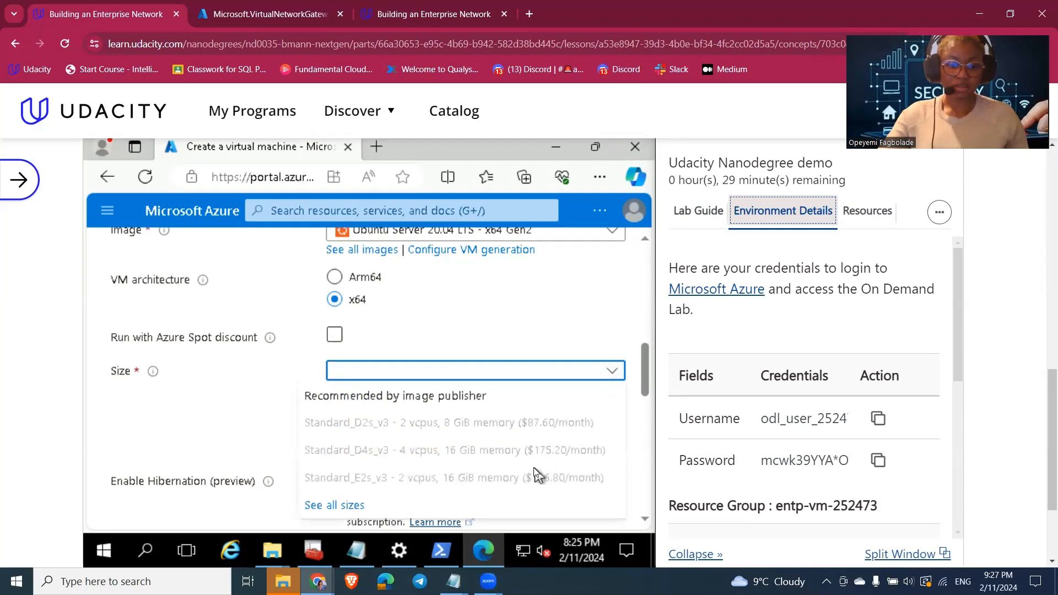
click(346, 505)
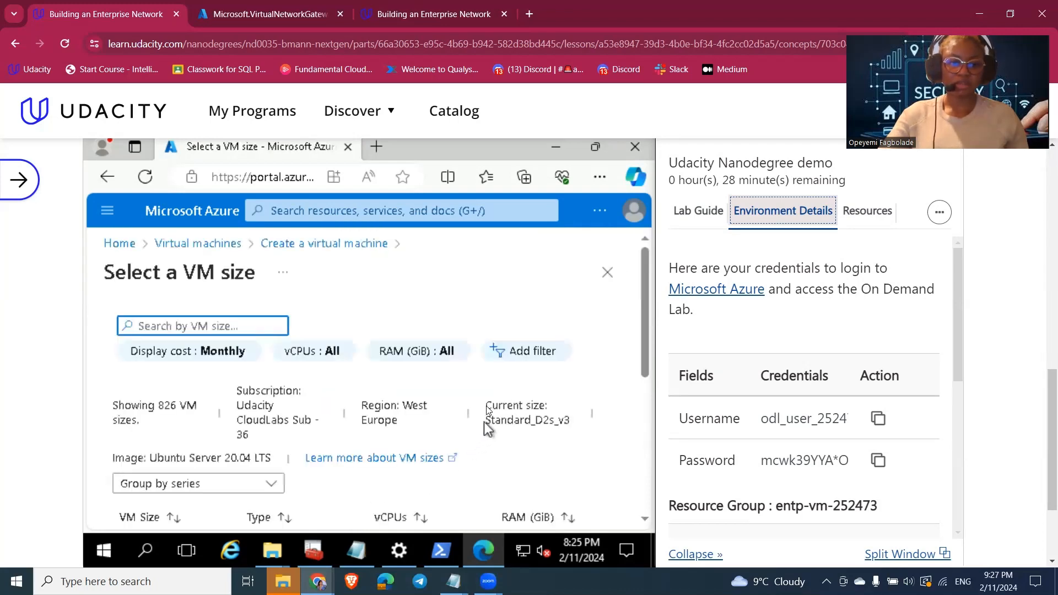
scroll(426, 435, down, 3)
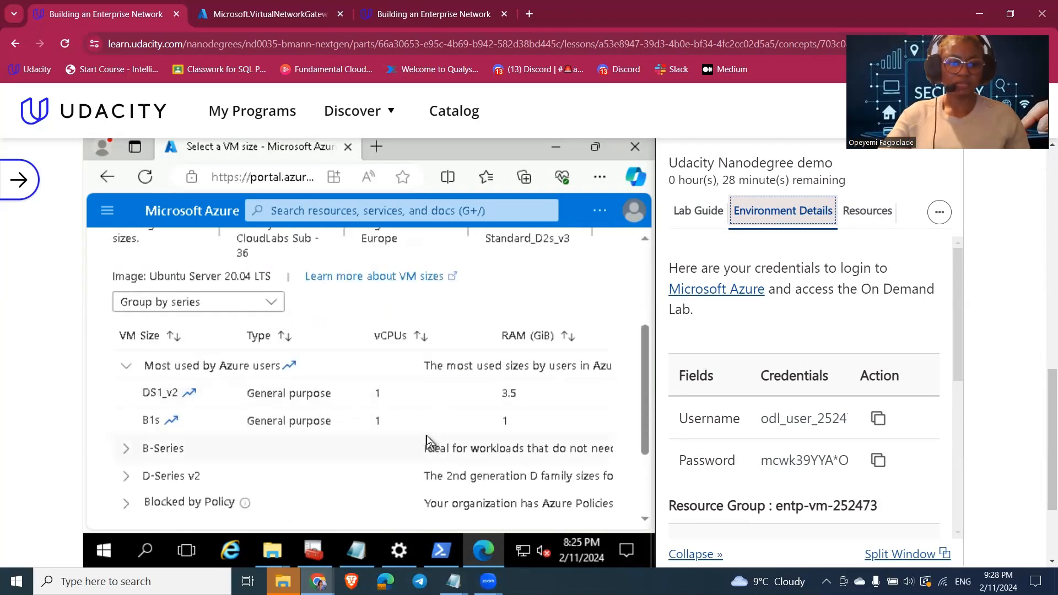
- Recheck the required virtual machine image and size in the "Exercise: Private to Public" lesson
click(245, 14)
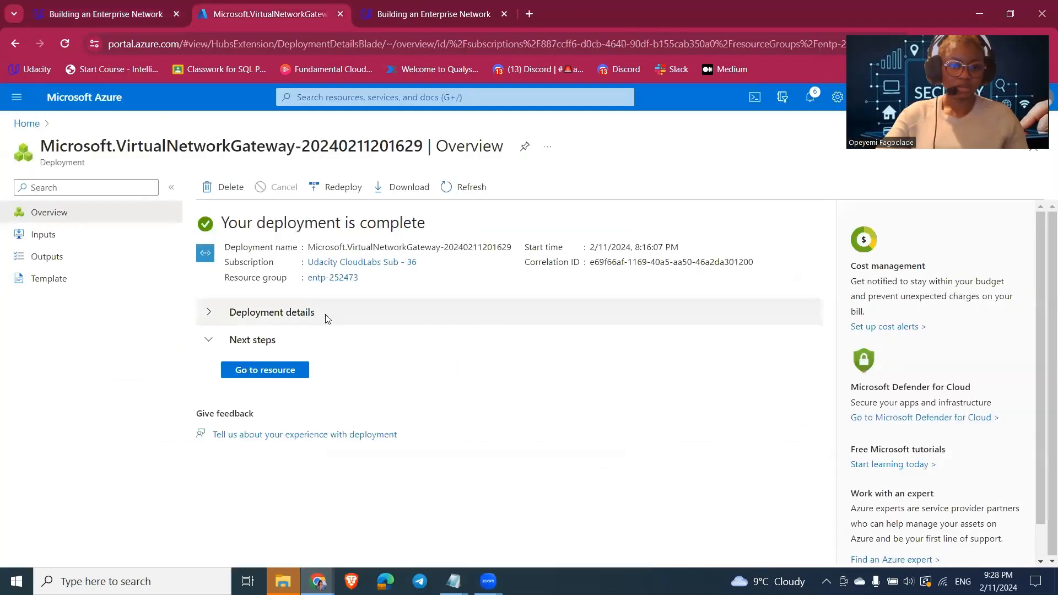
click(386, 16)
drag(729, 394, 774, 425)
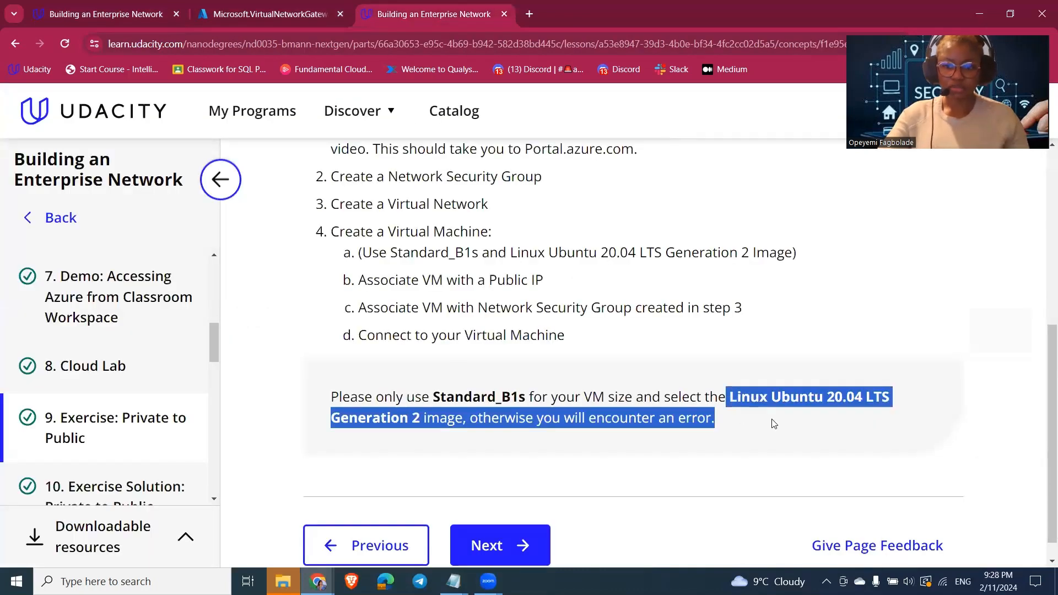
click(801, 445)
drag(434, 398, 531, 400)
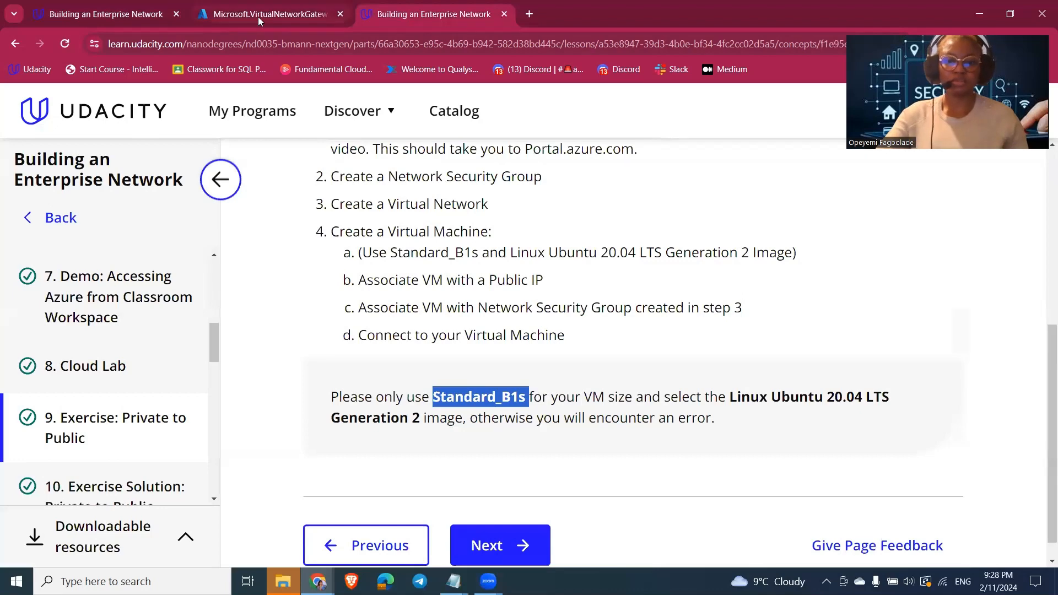
- Choose the B1s size from the sizes most used by Azure users for the virtual machine in the lab
click(104, 14)
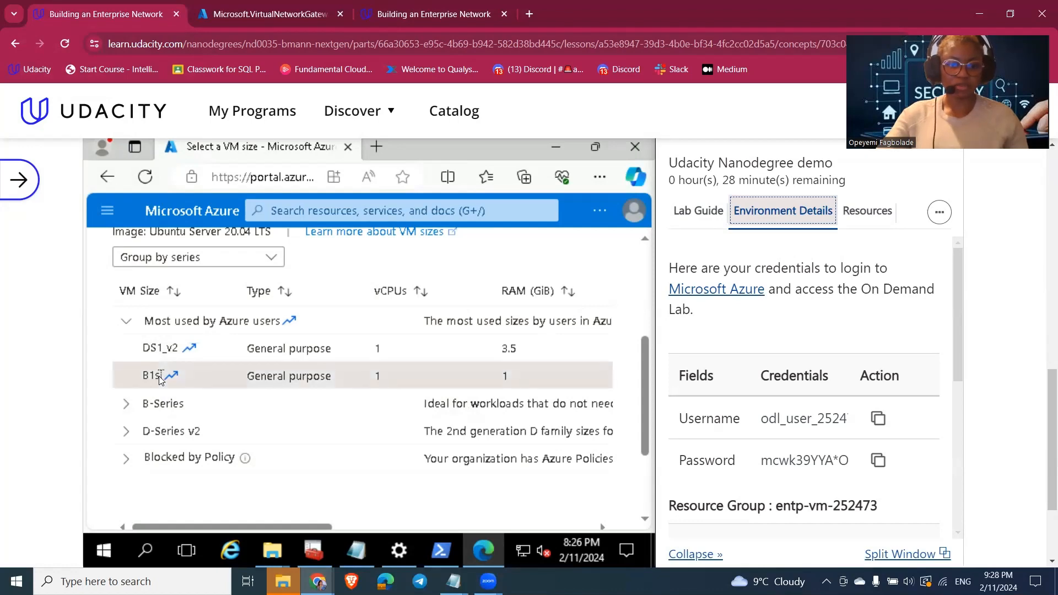
scroll(259, 392, down, 3)
scroll(269, 413, up, 2)
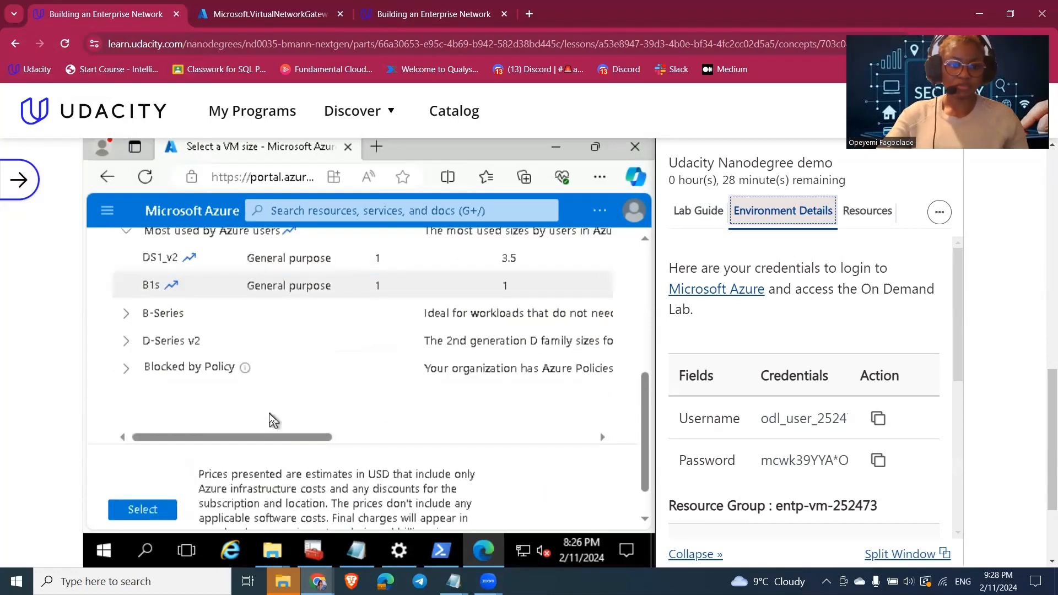
- Review the available VM sizes and confirm B1s as the size for the new virtual machine
scroll(269, 413, down, 2)
scroll(269, 413, up, 5)
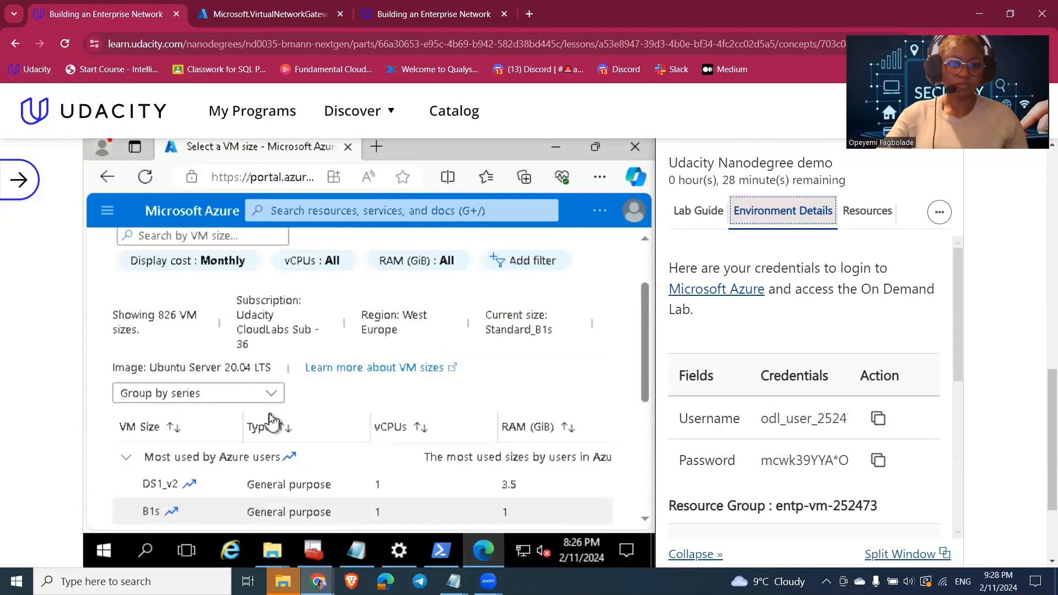
scroll(270, 421, up, 2)
scroll(269, 413, down, 6)
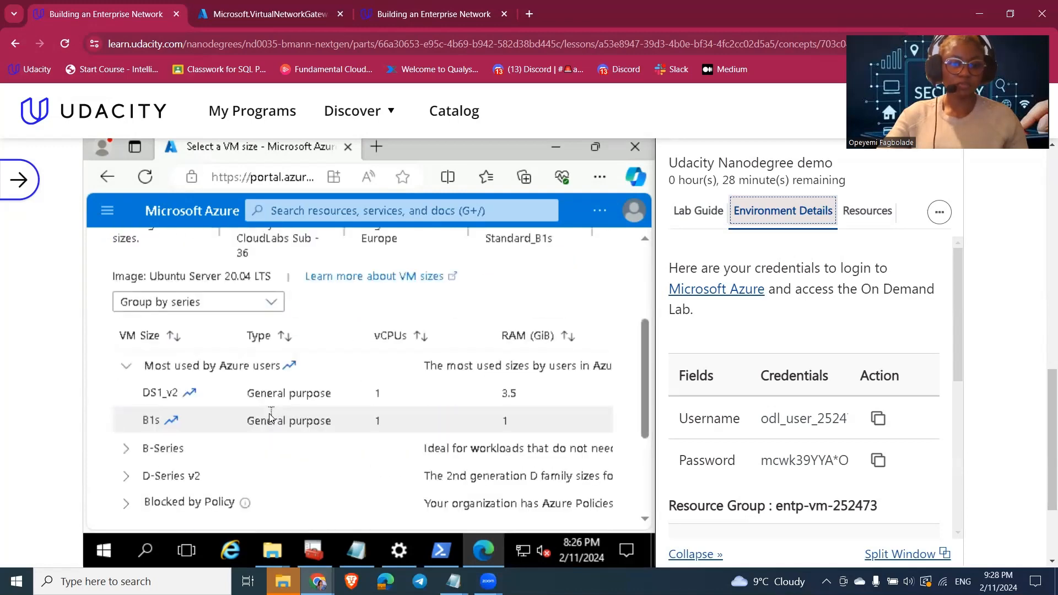
click(154, 465)
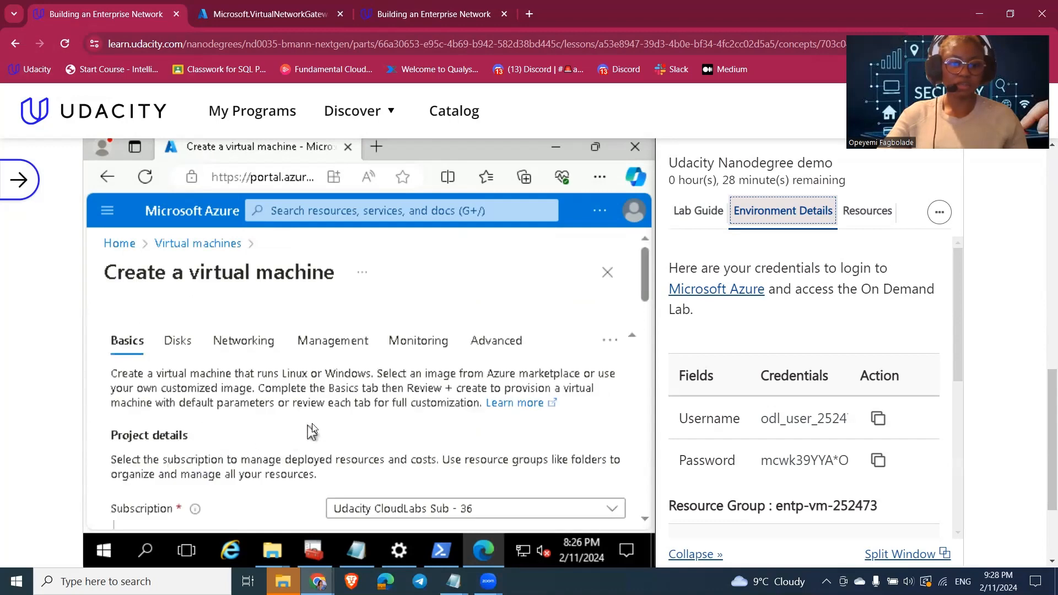
- Set the administrator account's SSH public key source to Use existing public key and make the SSH public key field ready for entry
scroll(324, 432, down, 5)
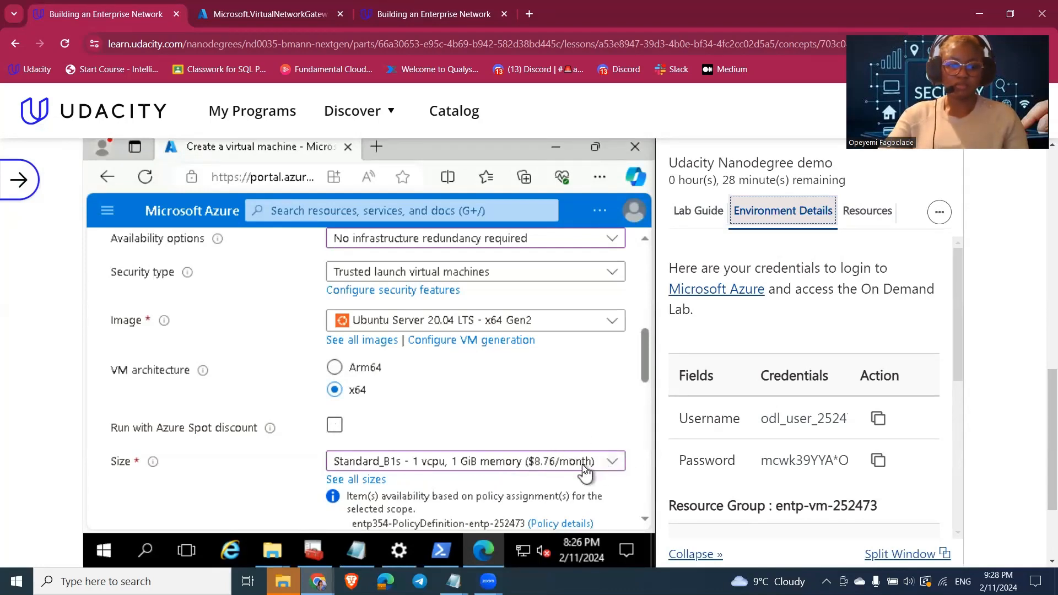
scroll(585, 472, down, 2)
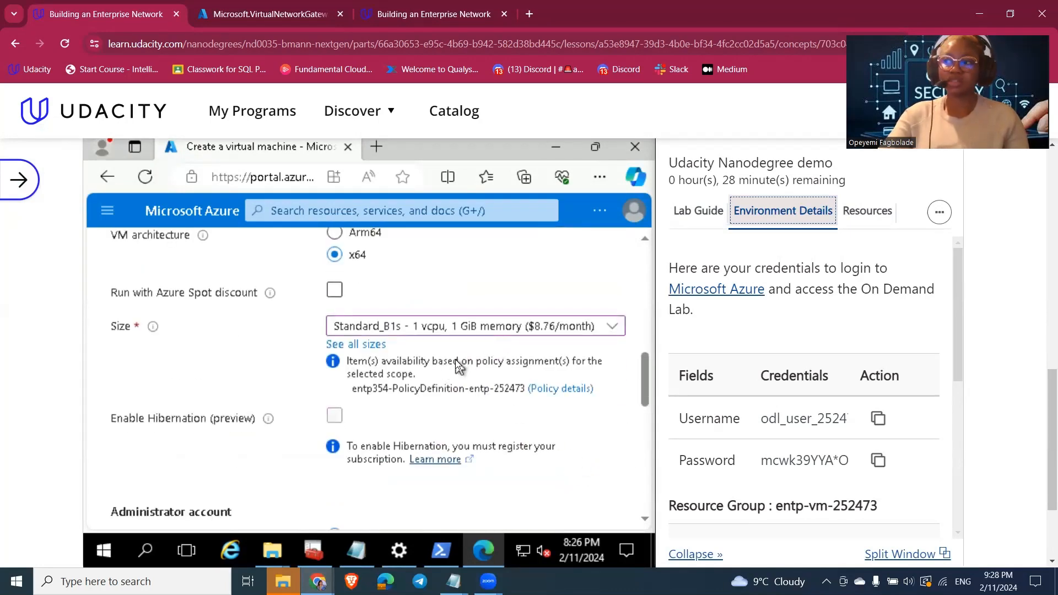
scroll(364, 416, down, 2)
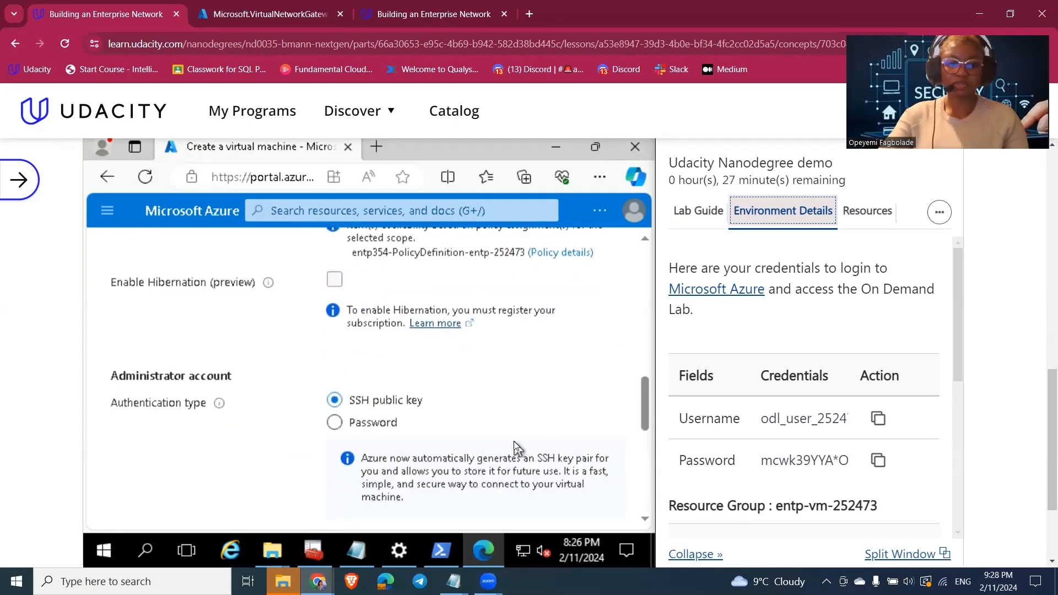
scroll(505, 463, down, 2)
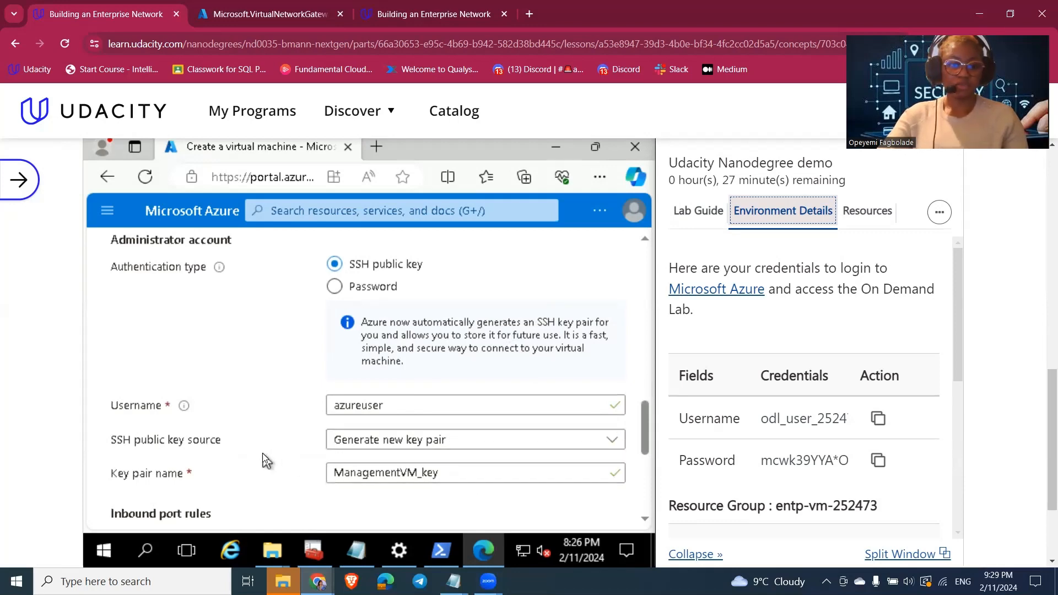
scroll(263, 453, down, 3)
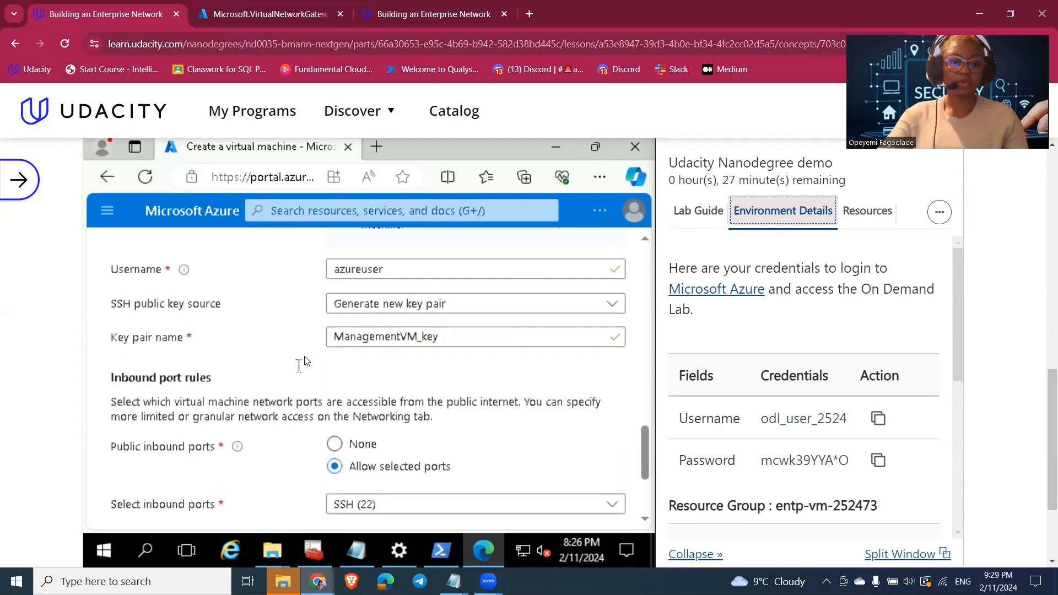
click(611, 309)
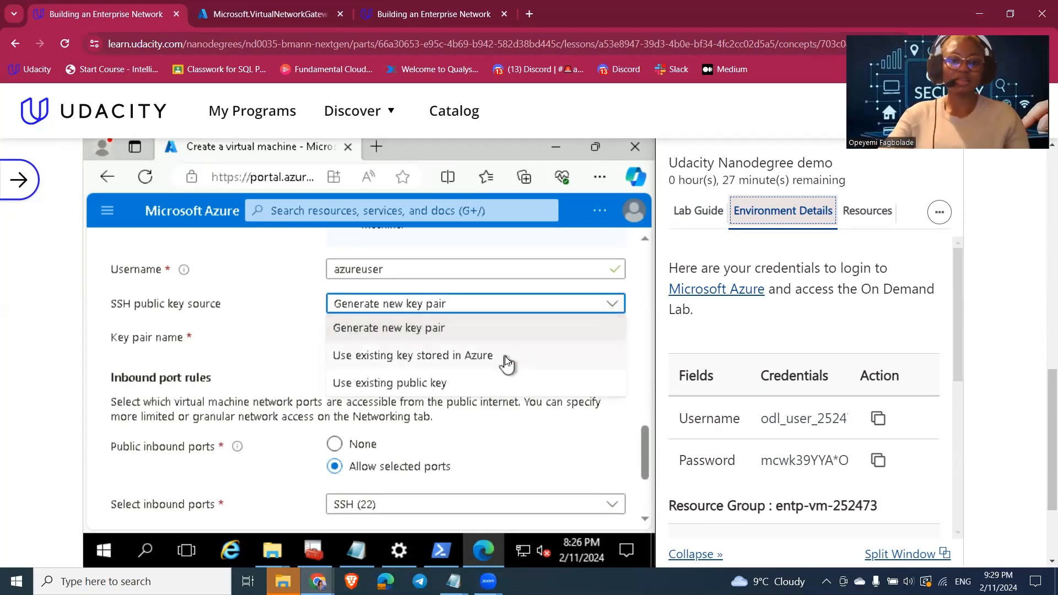
click(465, 391)
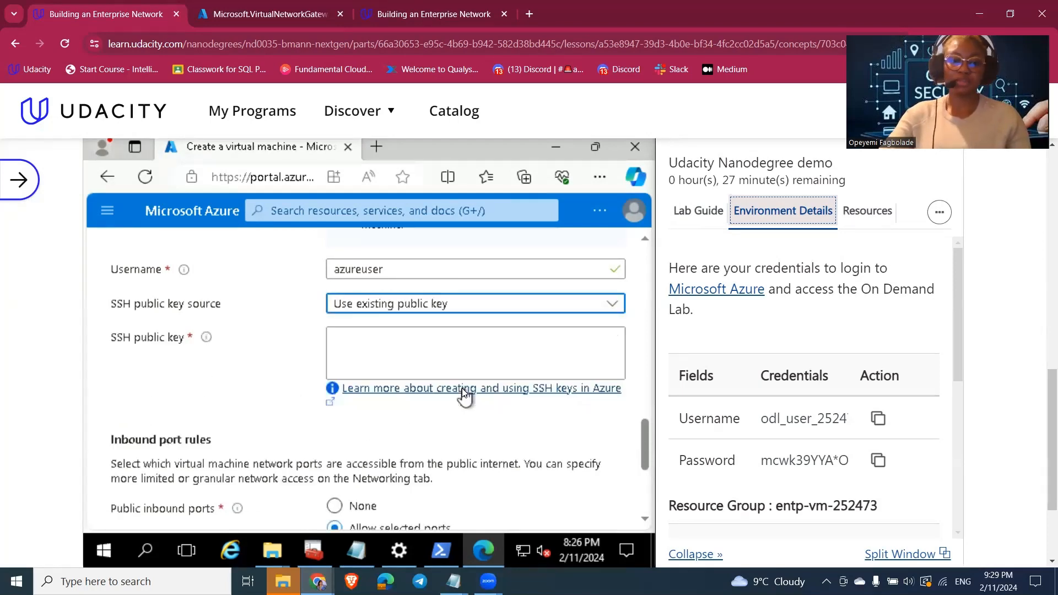
click(485, 353)
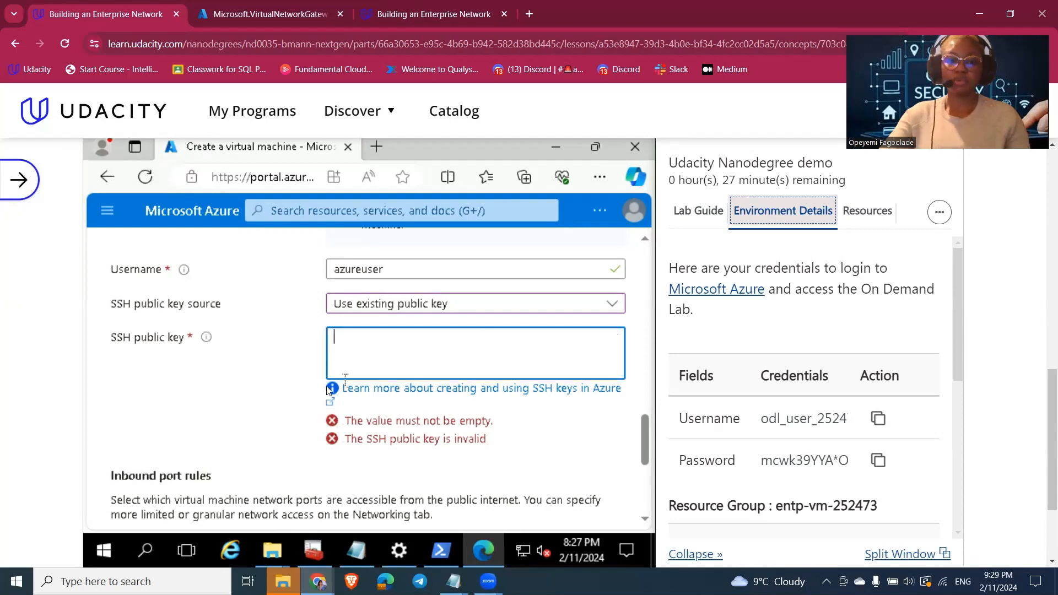
- Examine the open id_rsa.pub file, plus the ssh-keygen -t rsa command and the public key's save location in PowerShell
mouse_move(443, 560)
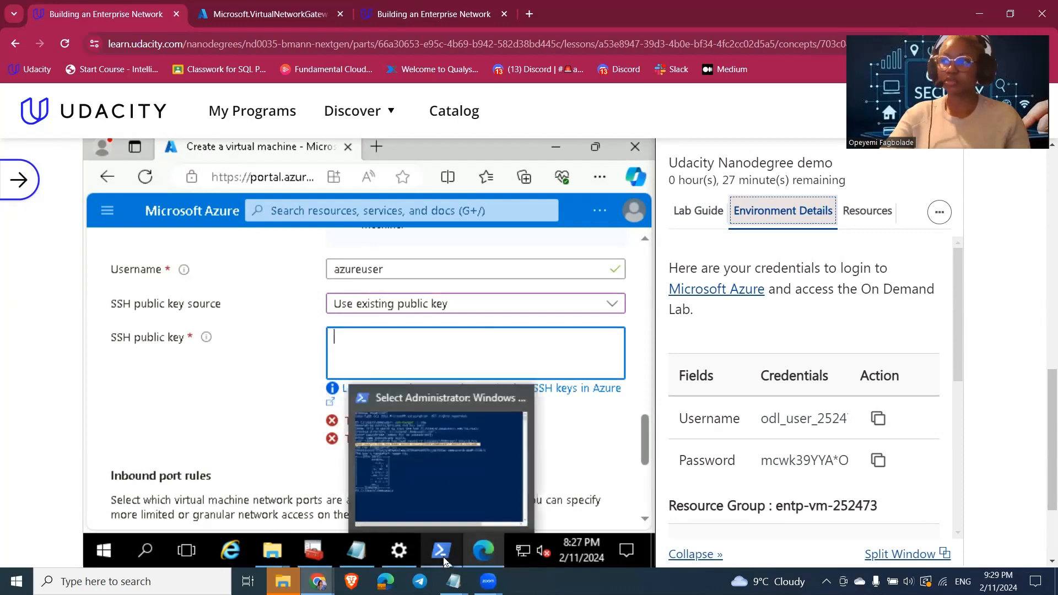
click(365, 553)
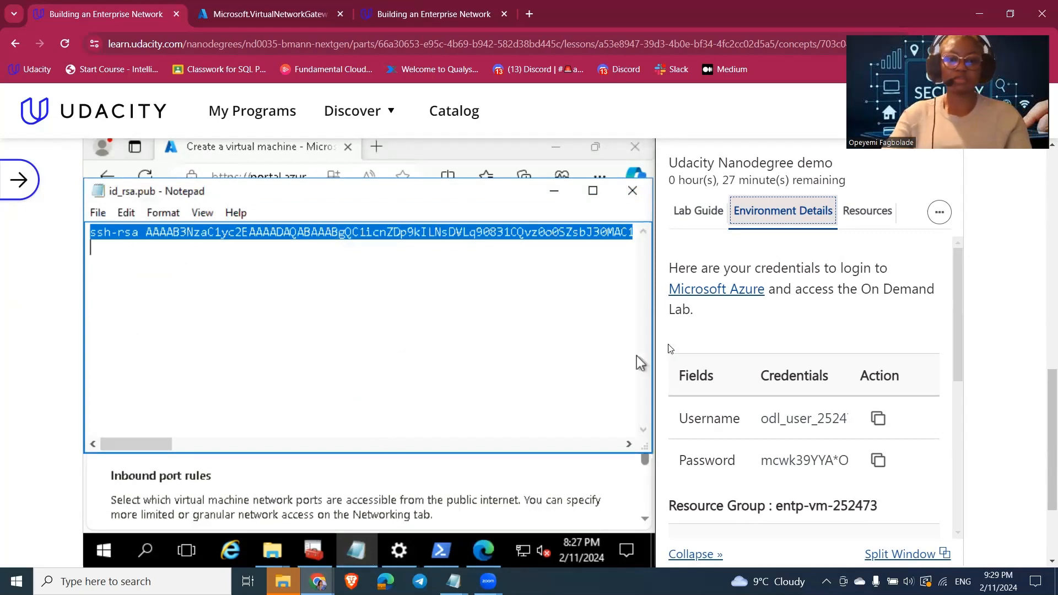
mouse_move(439, 559)
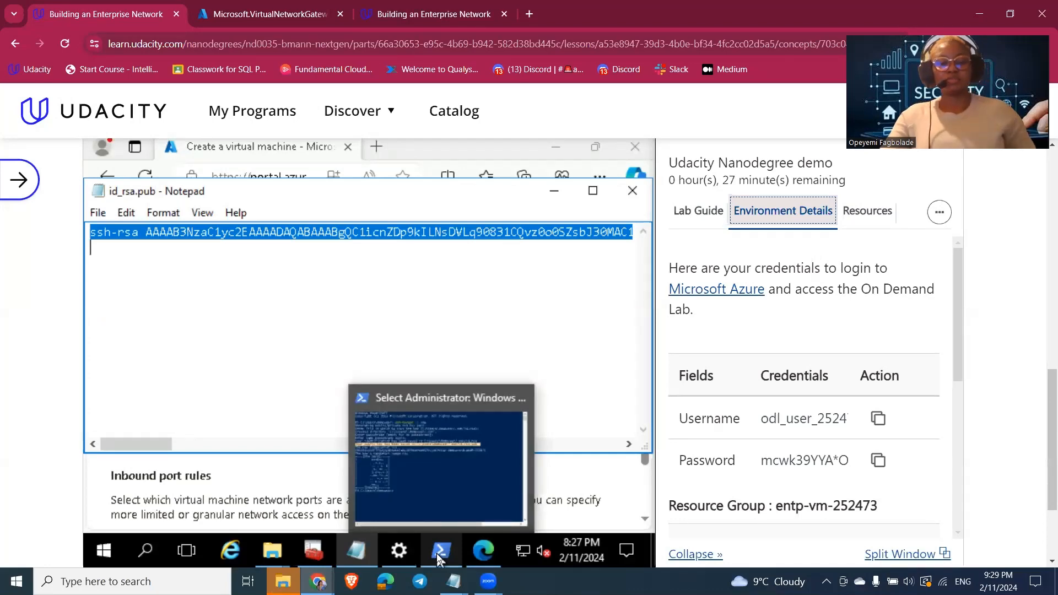
click(439, 558)
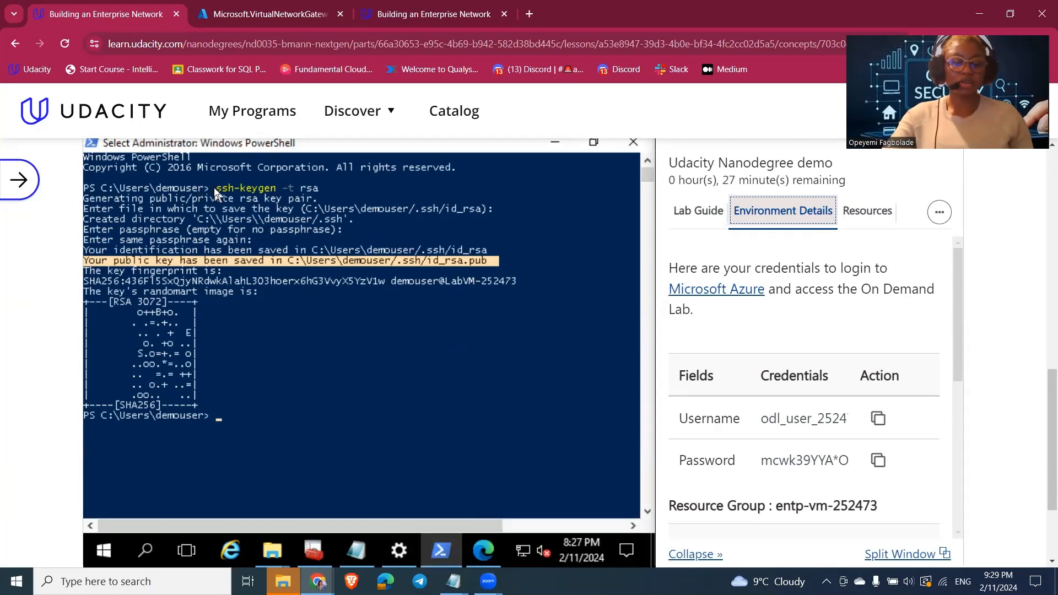
drag(214, 189, 317, 194)
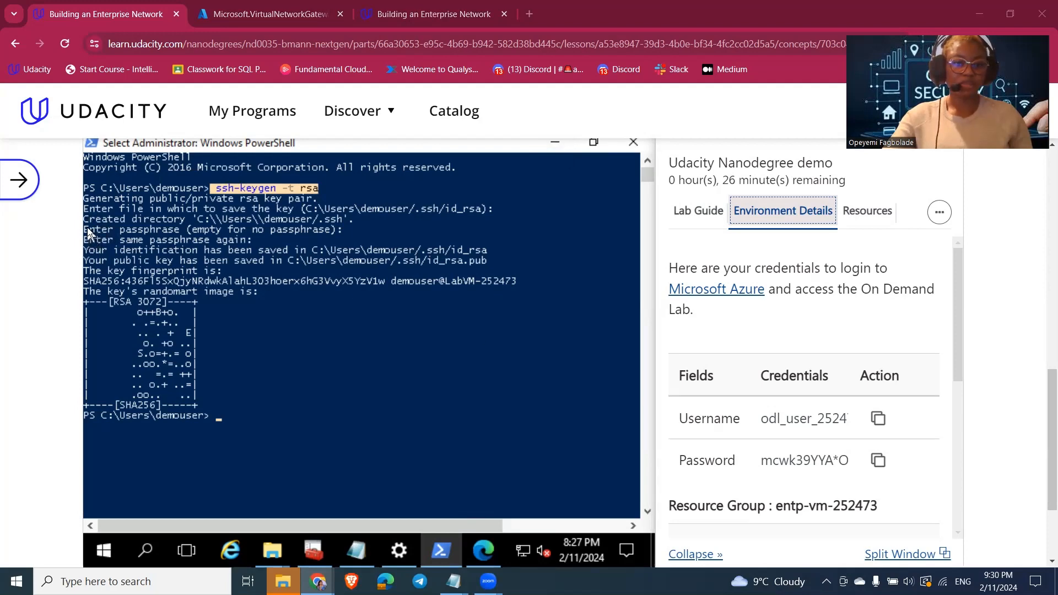
drag(84, 251, 176, 253)
drag(86, 260, 492, 265)
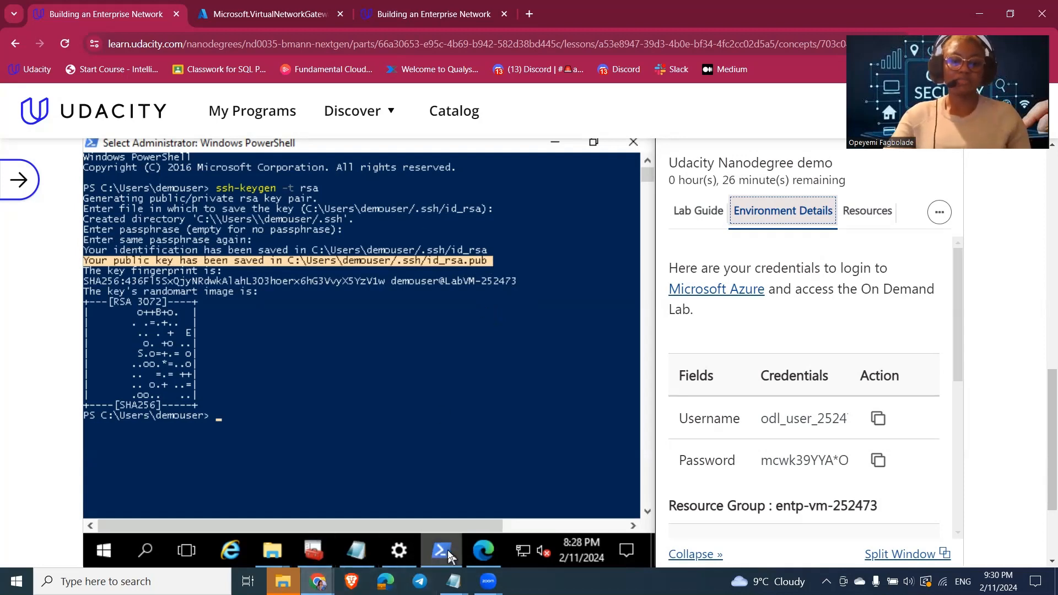
mouse_move(448, 554)
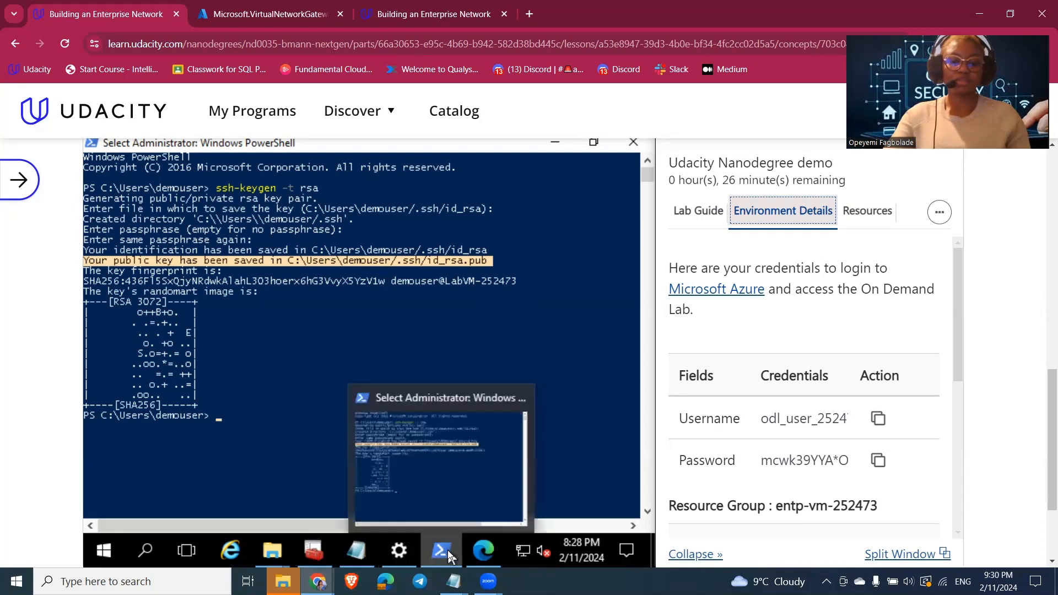
- Switch from the id_rsa.pub file back to the Azure portal and paste the public key into the SSH public key field
click(356, 550)
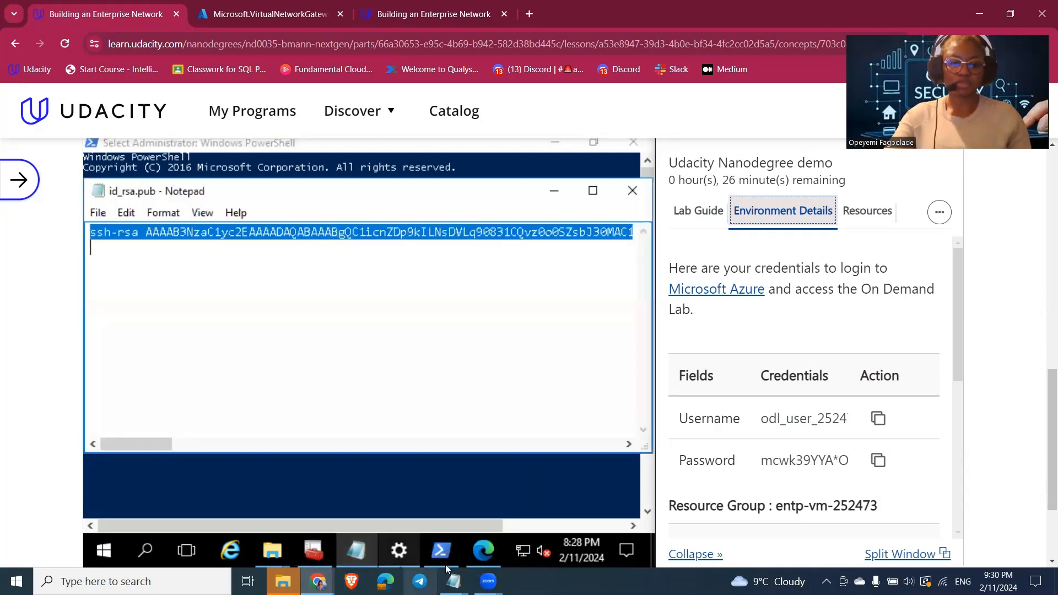
mouse_move(459, 554)
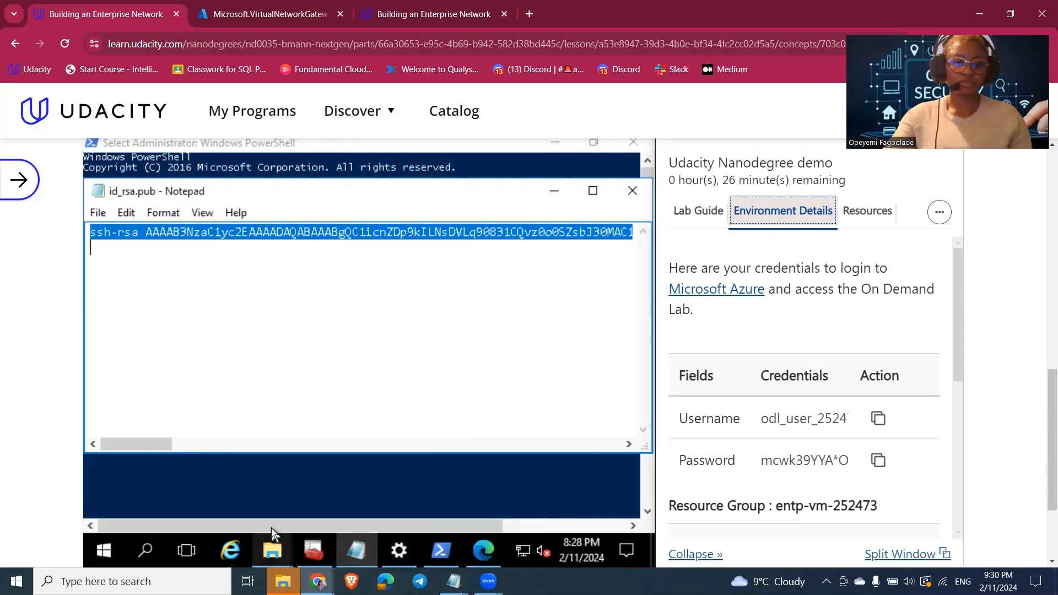
click(483, 550)
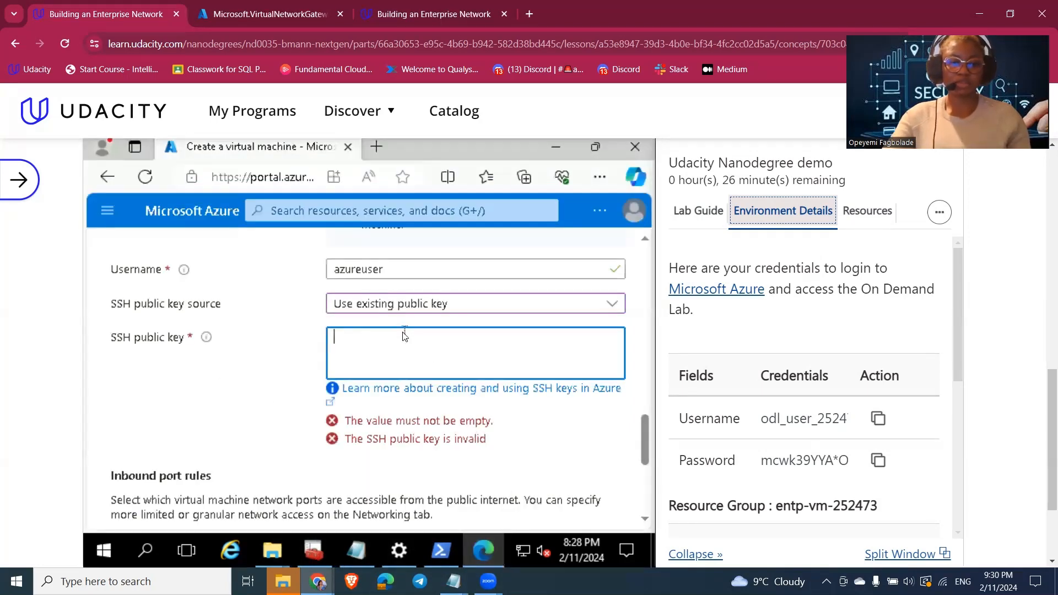
key(ctrl+v)
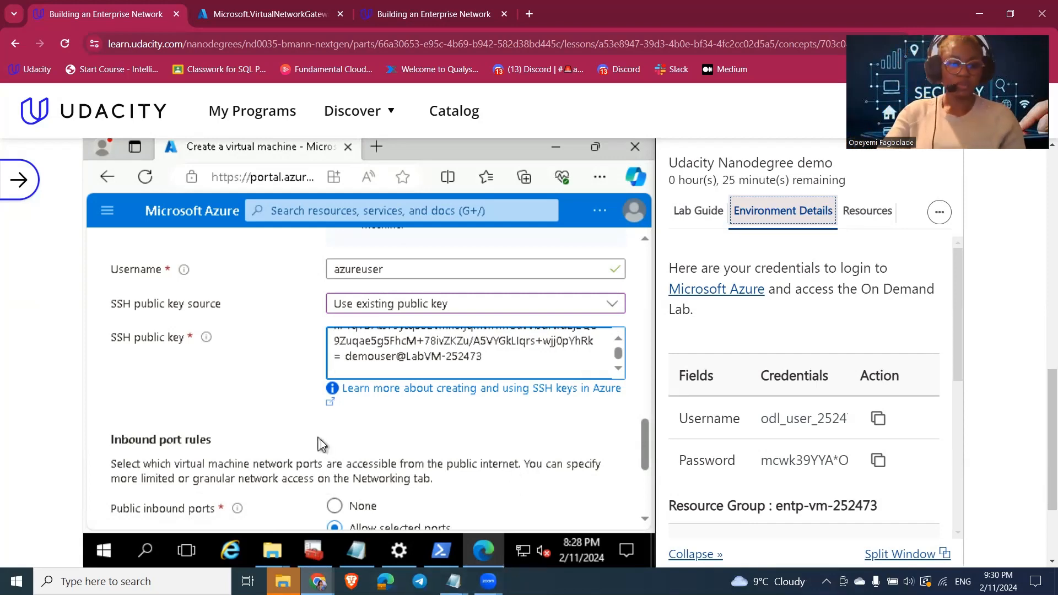
- Review the inbound port rules, keep SSH (22) as the allowed port, and continue to the virtual machine's disk settings
scroll(319, 441, down, 3)
scroll(251, 416, down, 1)
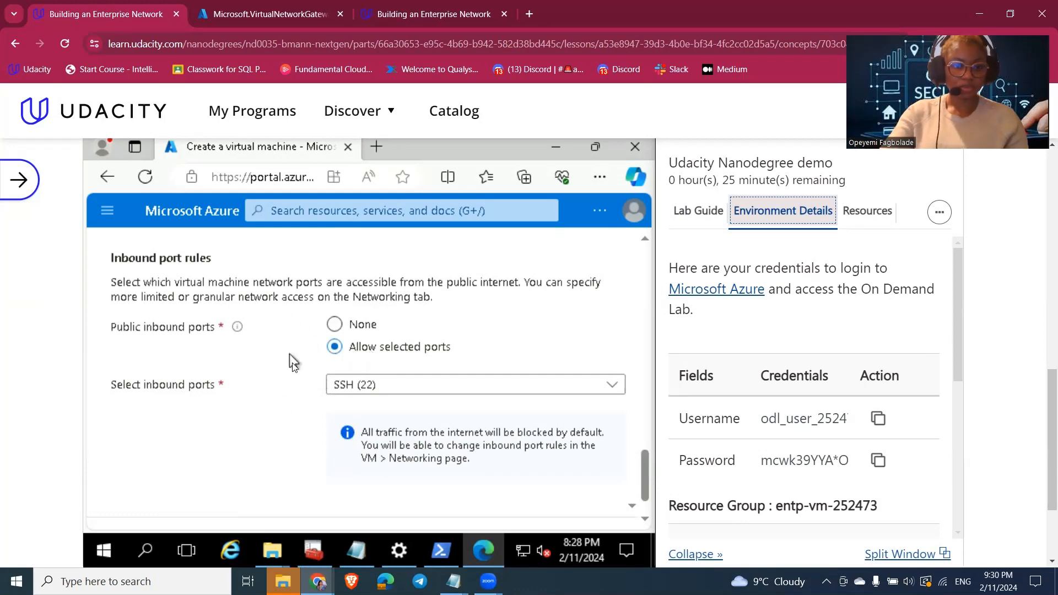
scroll(292, 364, down, 1)
scroll(292, 364, up, 2)
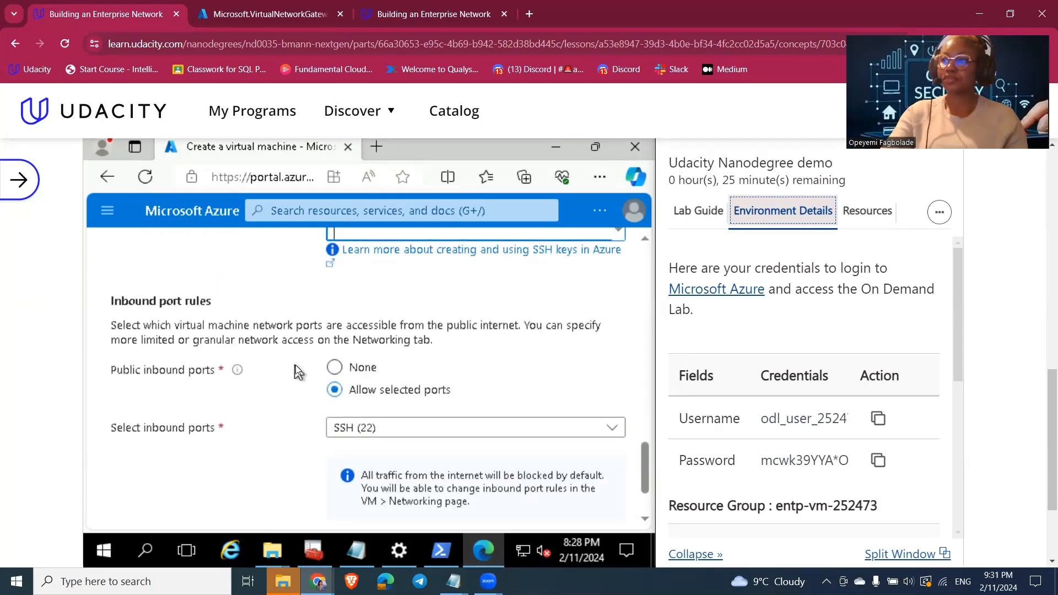
scroll(296, 366, down, 1)
scroll(295, 365, down, 1)
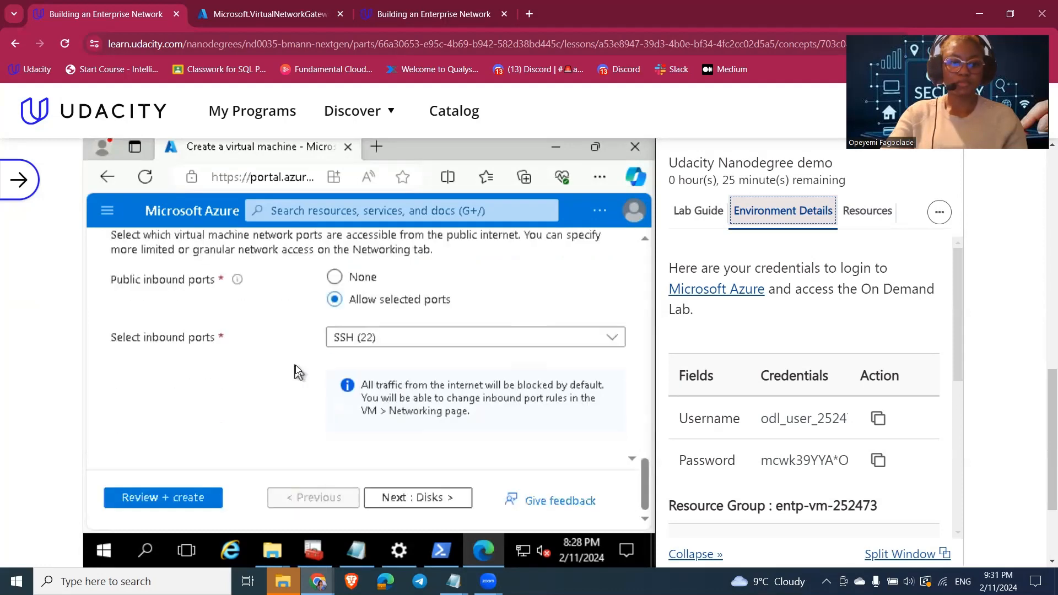
scroll(295, 365, up, 3)
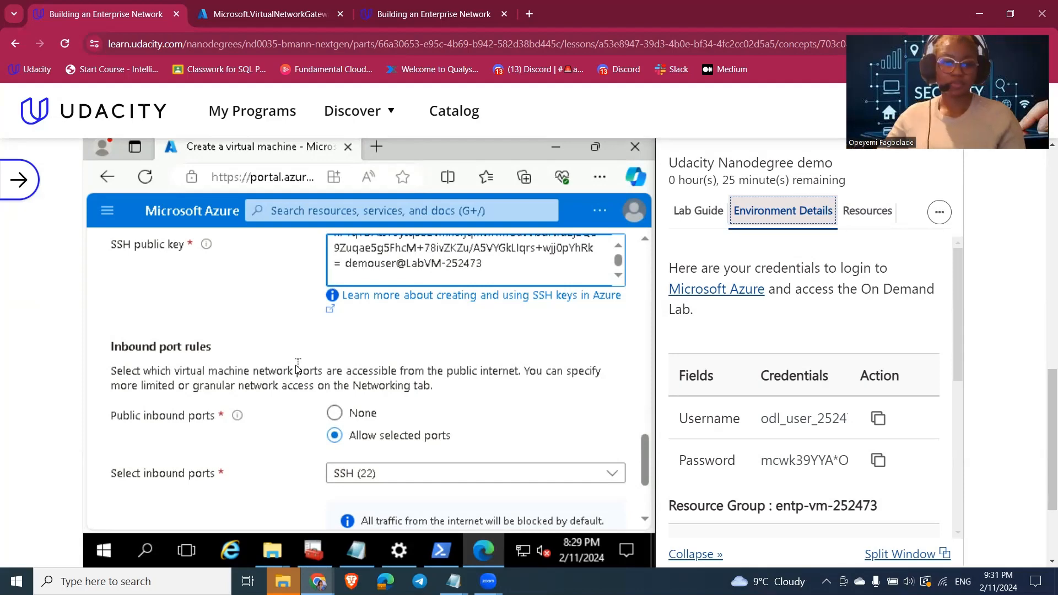
scroll(243, 474, down, 2)
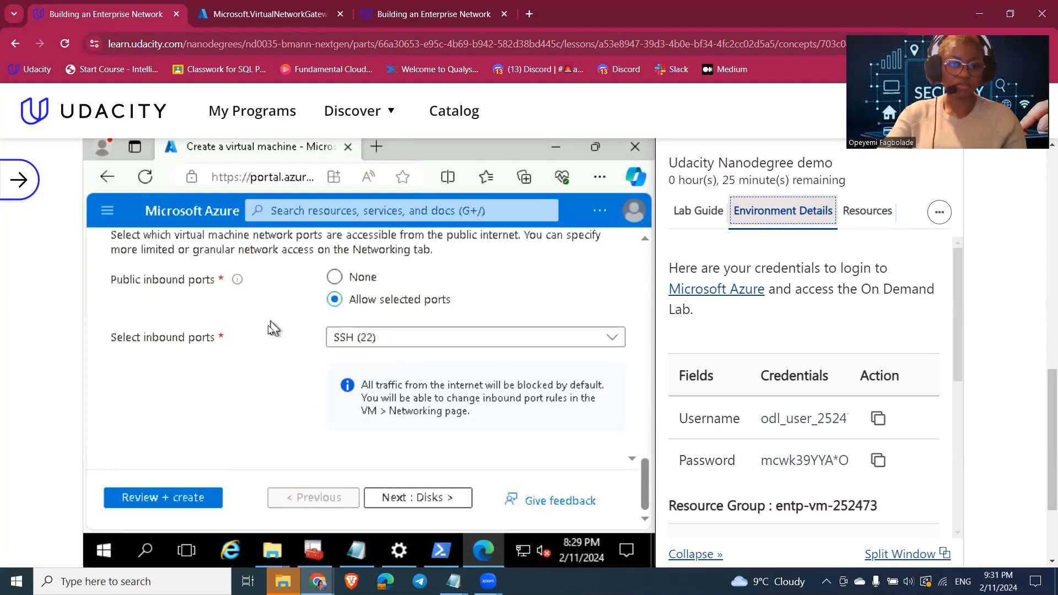
click(401, 499)
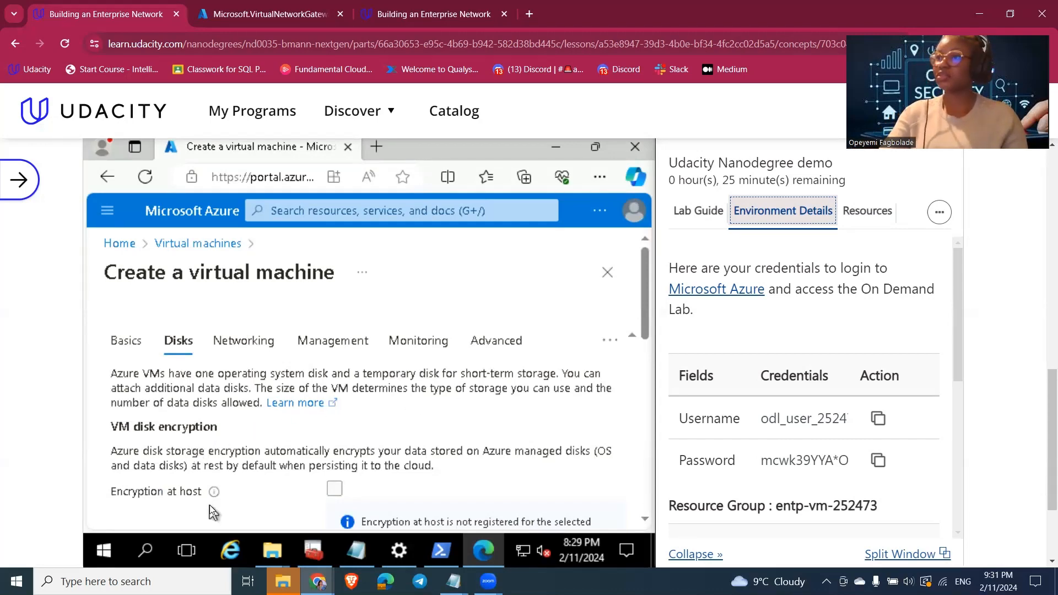
- Review the encryption, OS disk and data disk options, keep their defaults, and continue to the networking settings
scroll(241, 442, down, 3)
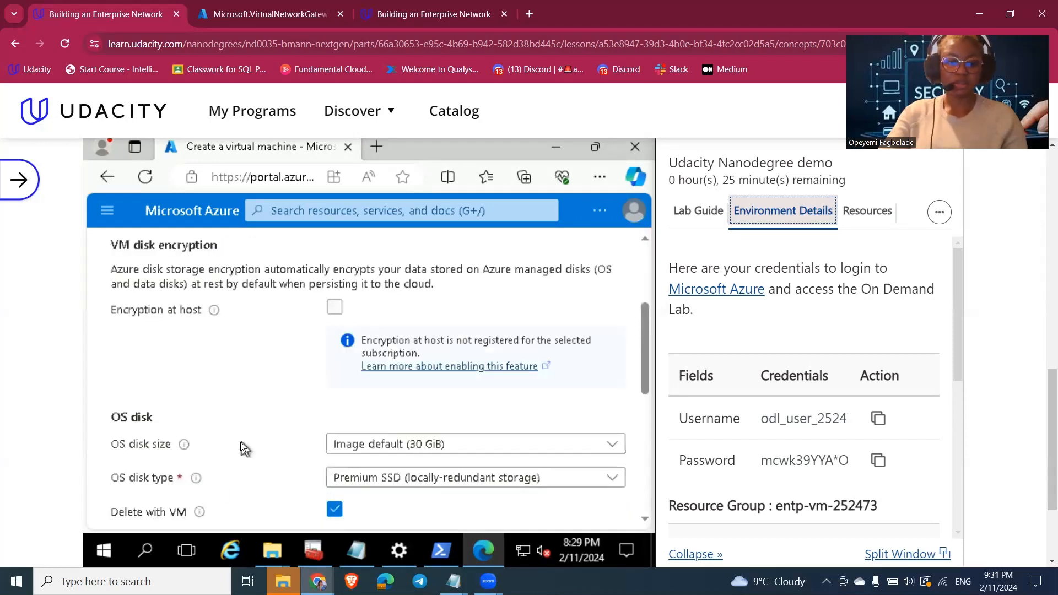
scroll(245, 449, down, 2)
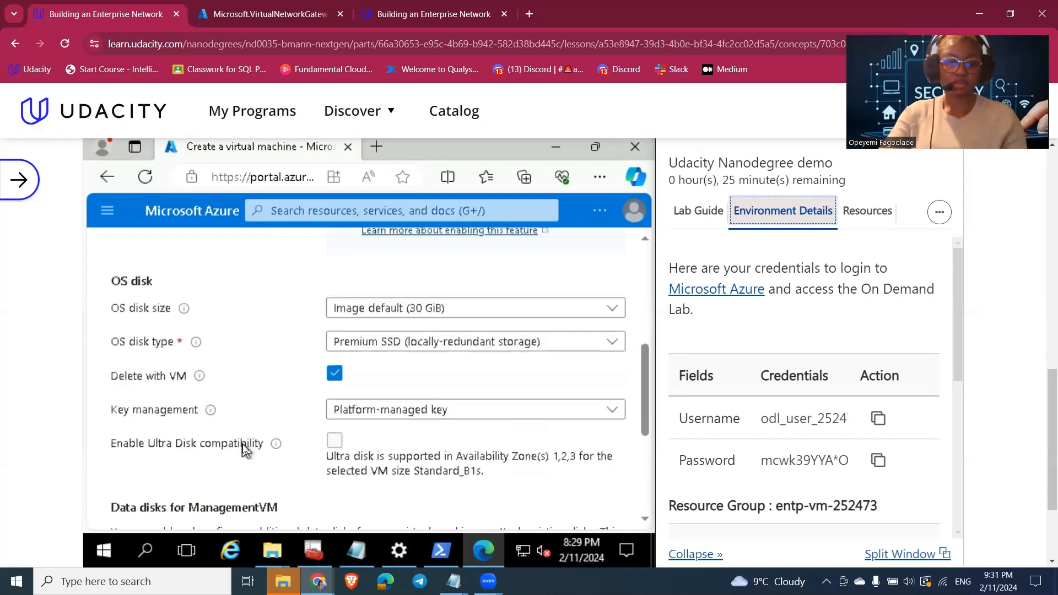
scroll(245, 449, up, 1)
scroll(243, 444, down, 5)
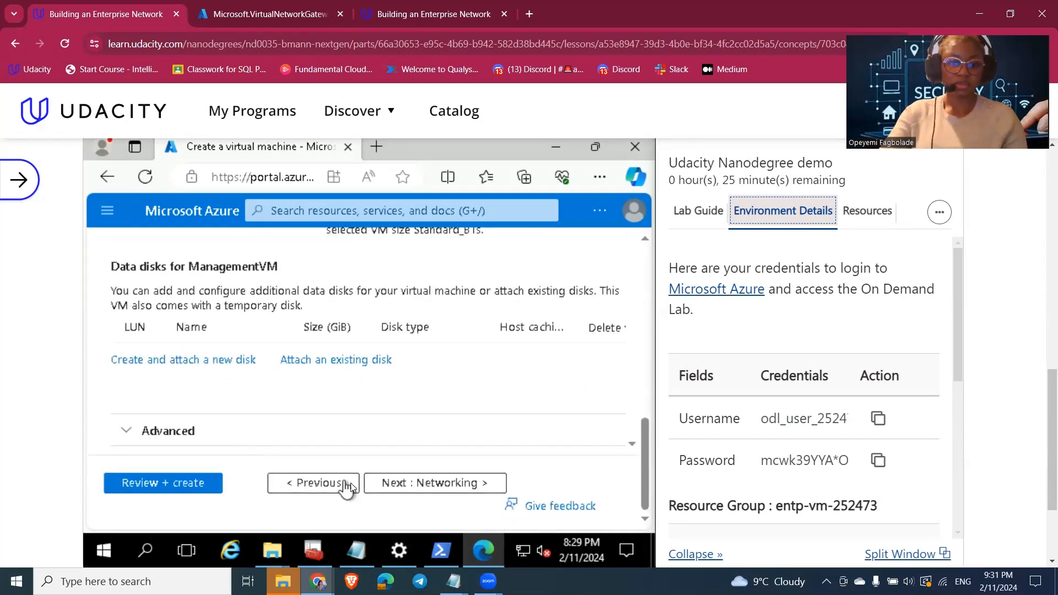
click(418, 488)
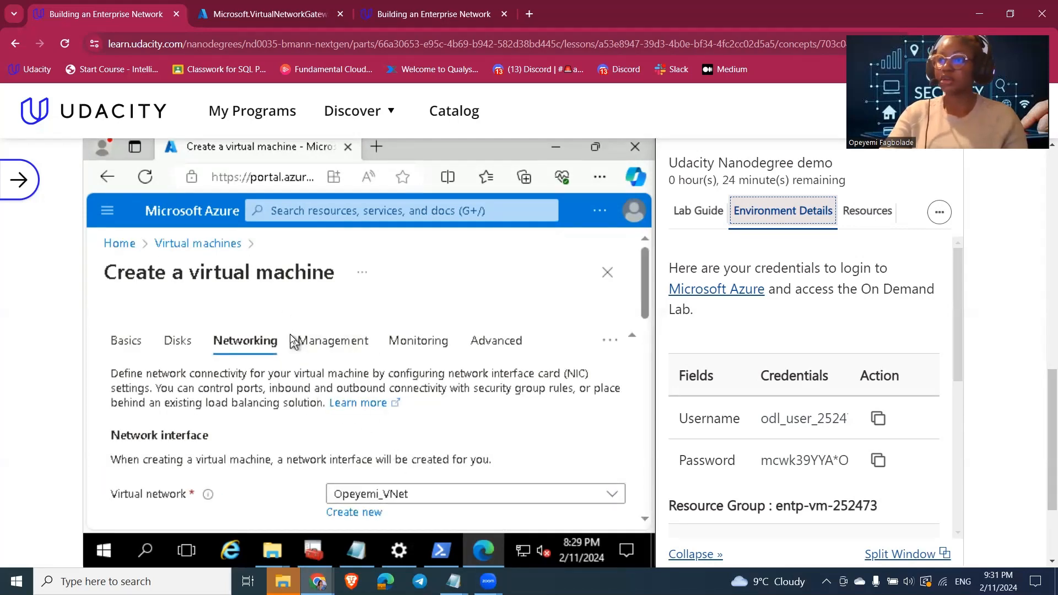
- Set the network interface's subnet to Management_subnet (10.0.1.0/24)
scroll(191, 445, down, 2)
scroll(192, 445, down, 1)
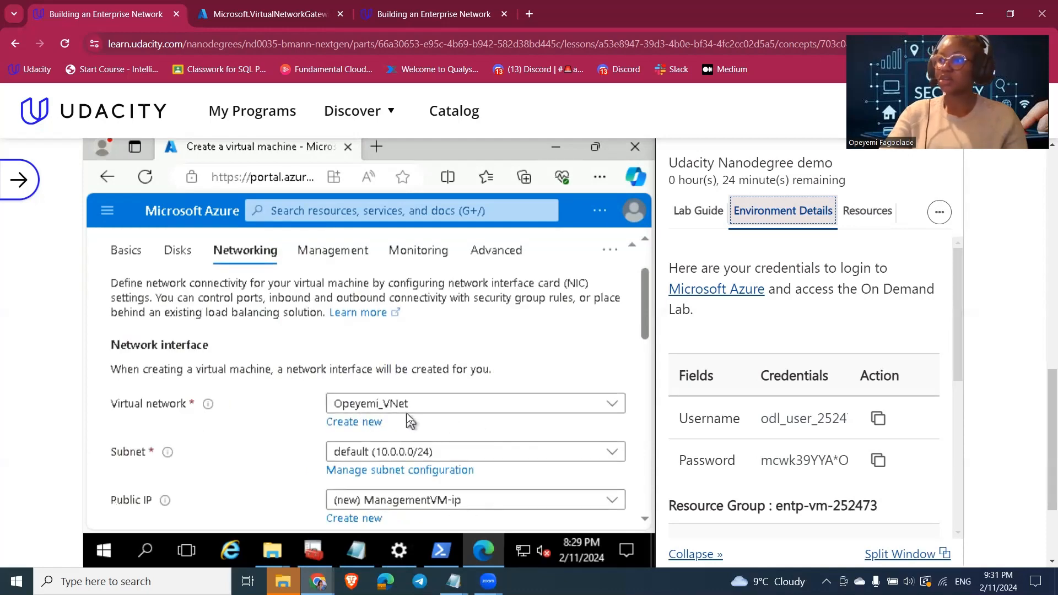
scroll(450, 449, down, 1)
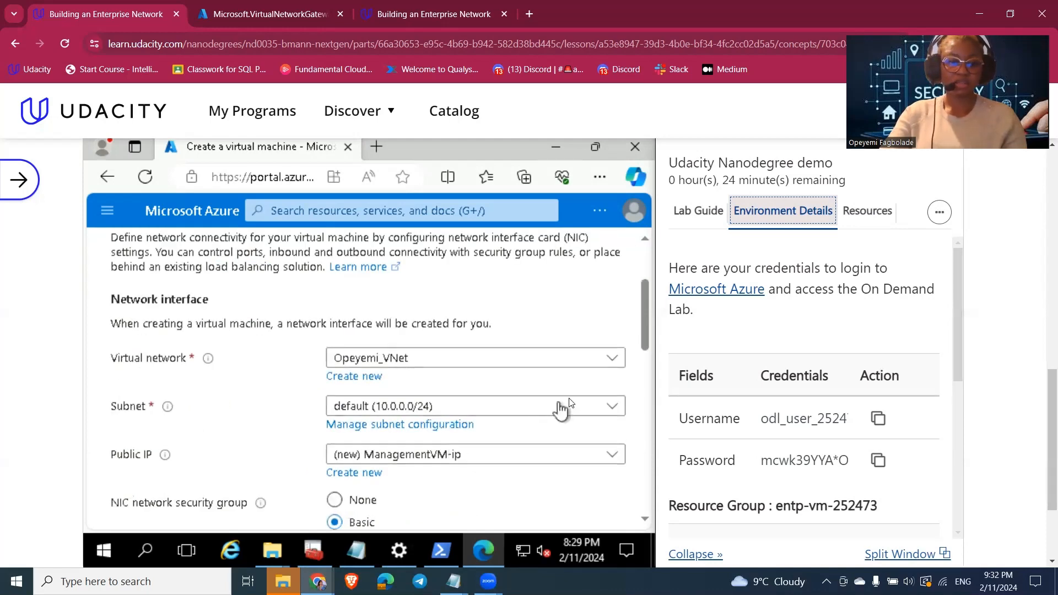
click(606, 417)
click(424, 499)
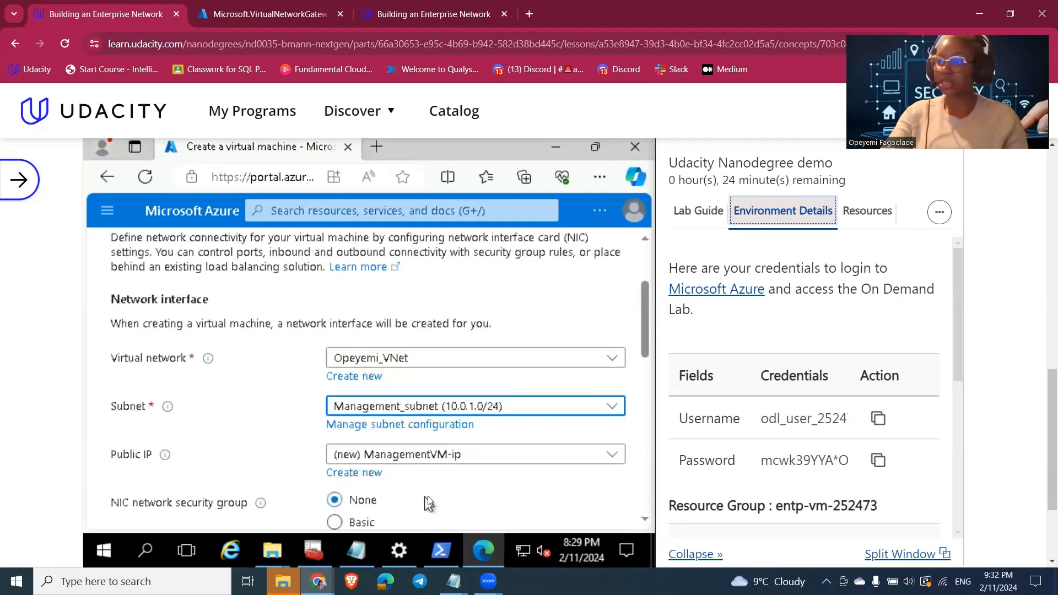
- Set the virtual machine's public IP to None so that no public address is created for it
scroll(447, 480, down, 2)
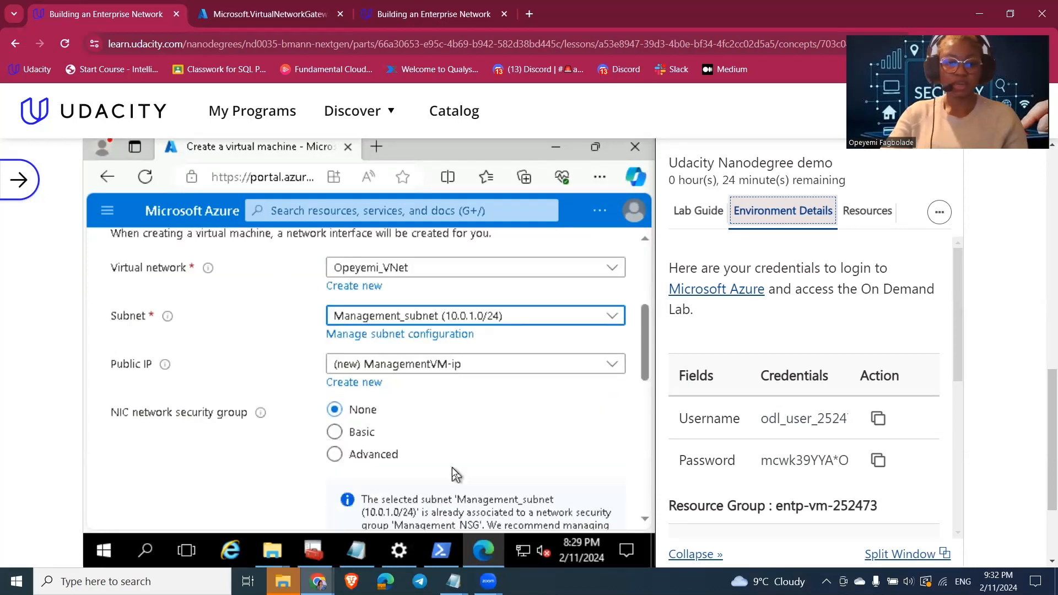
click(620, 369)
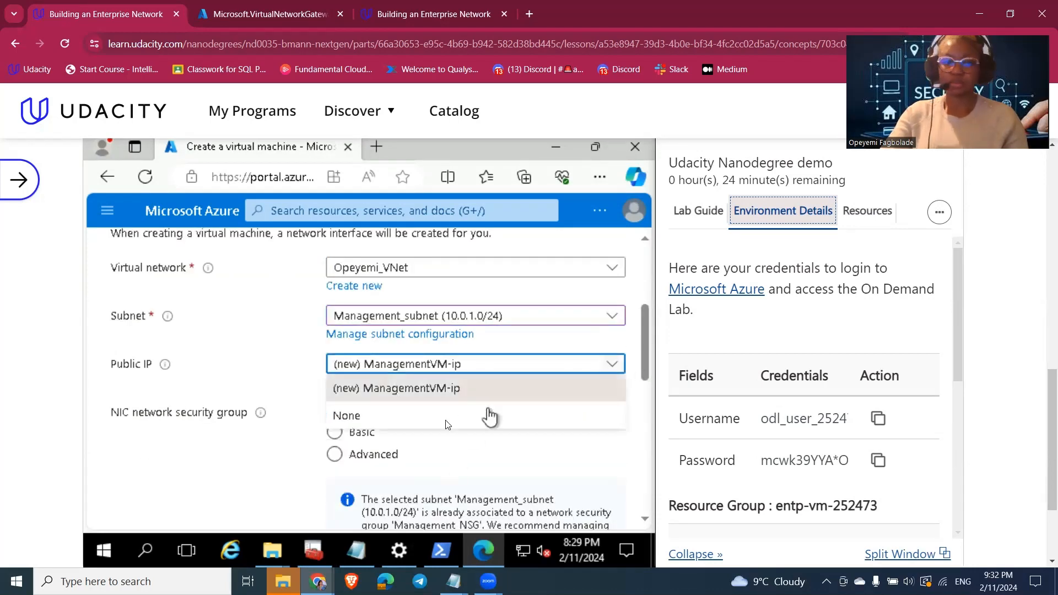
click(414, 417)
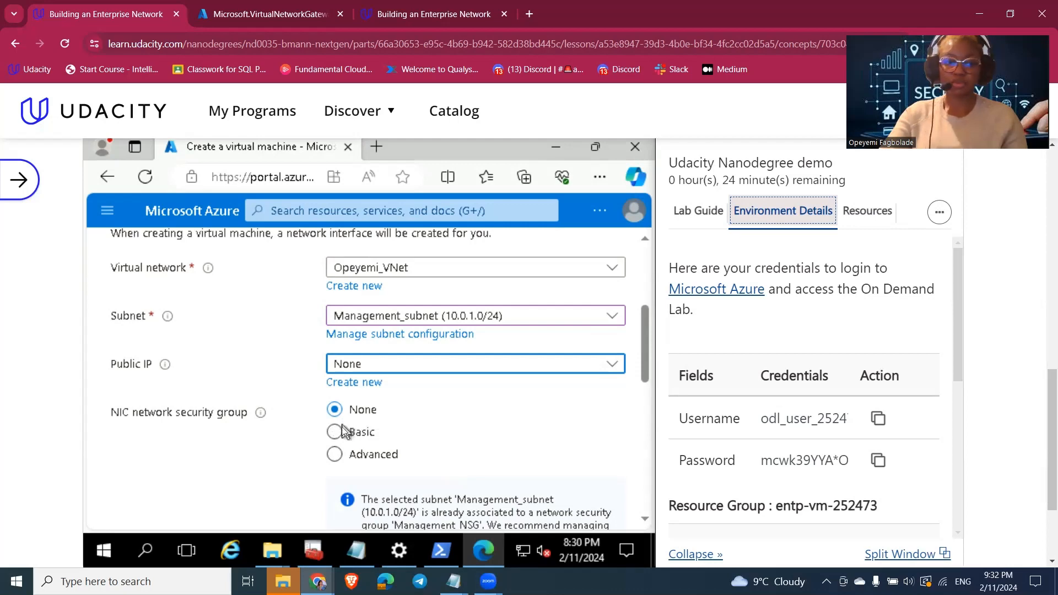
- Set the NIC network security group to Advanced with the existing Management_NSG, and continue to the management settings
click(335, 455)
scroll(492, 459, down, 2)
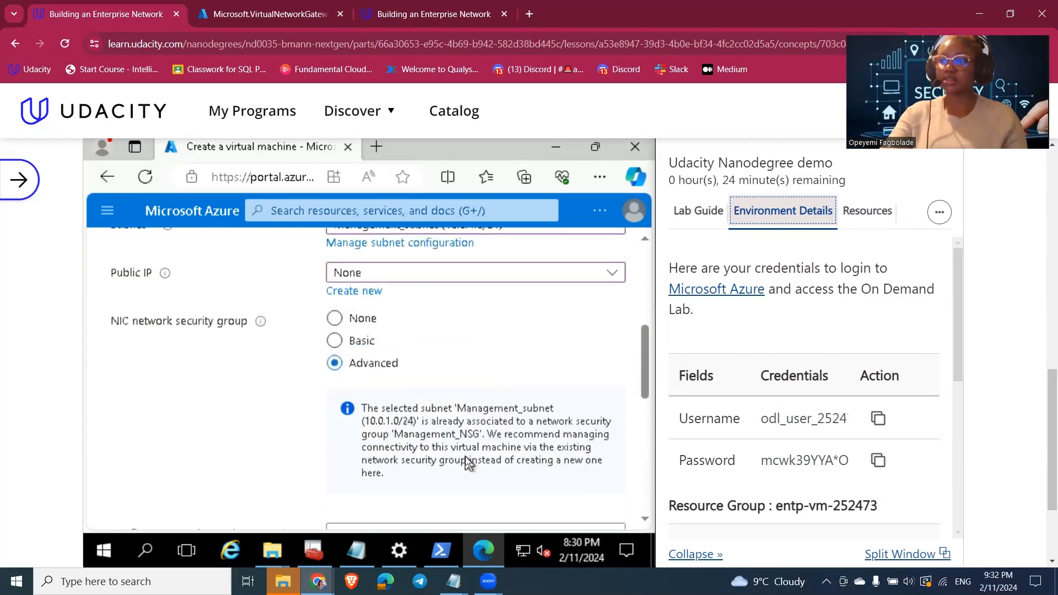
scroll(465, 456, down, 1)
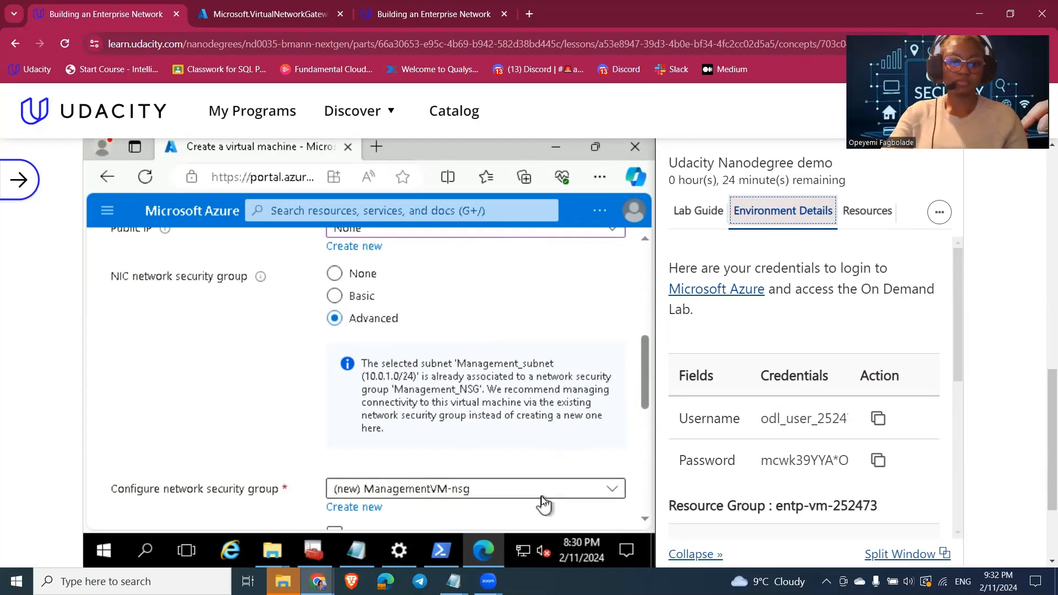
scroll(288, 473, down, 2)
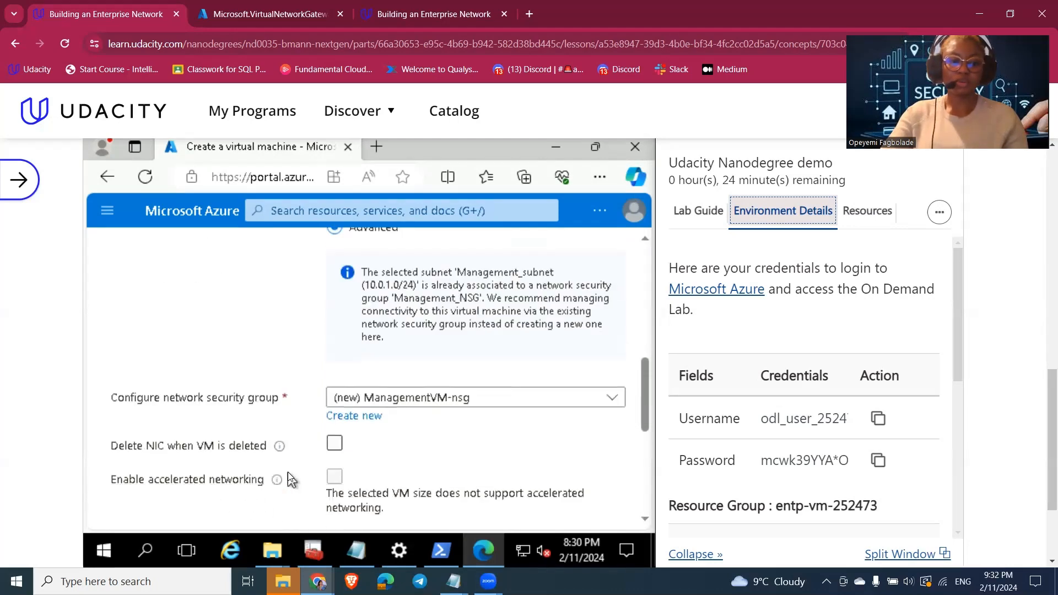
click(604, 401)
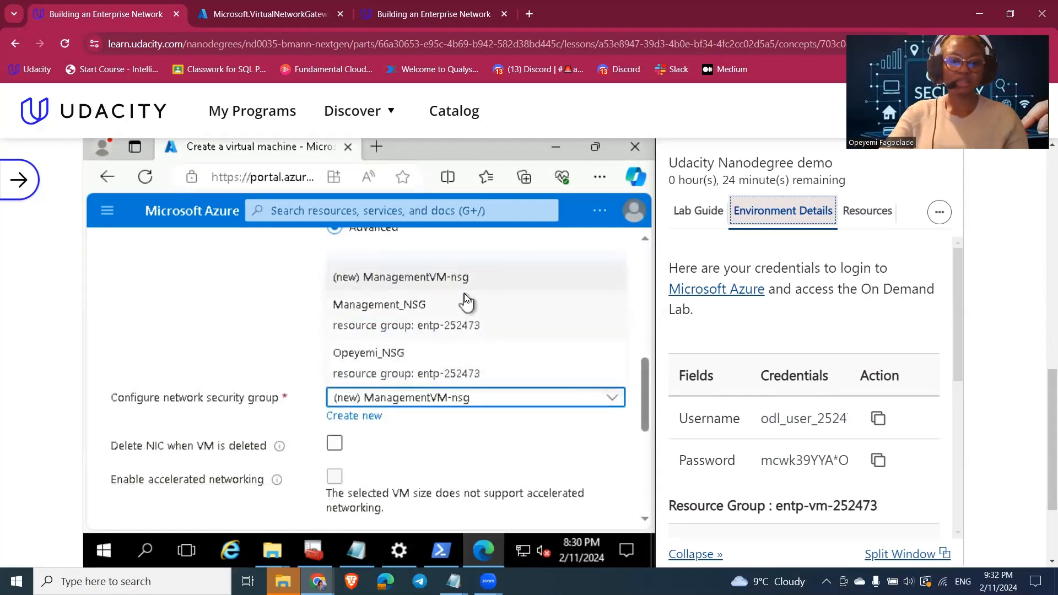
click(456, 309)
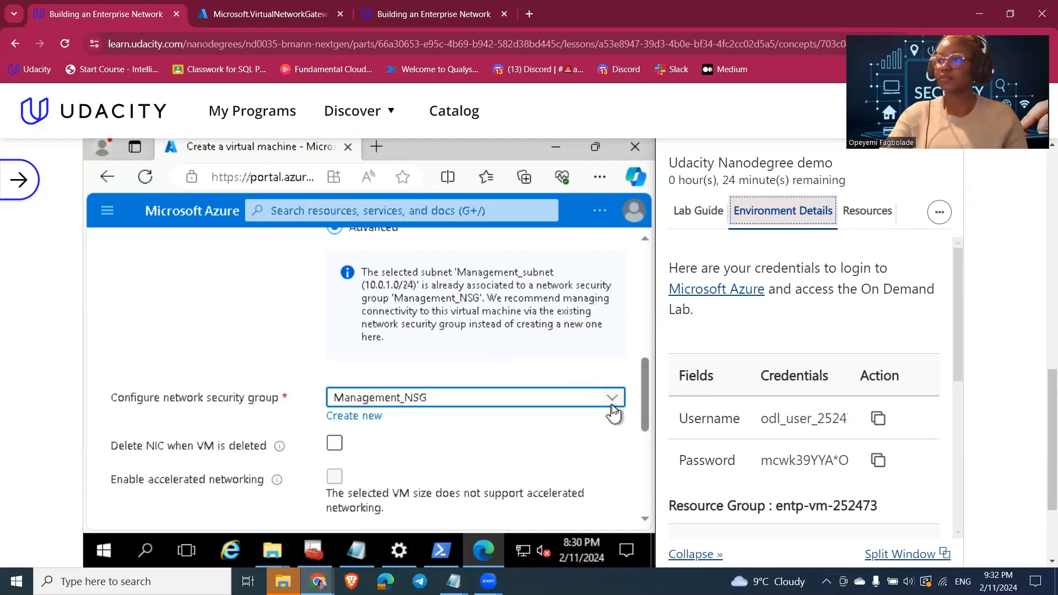
scroll(474, 456, down, 5)
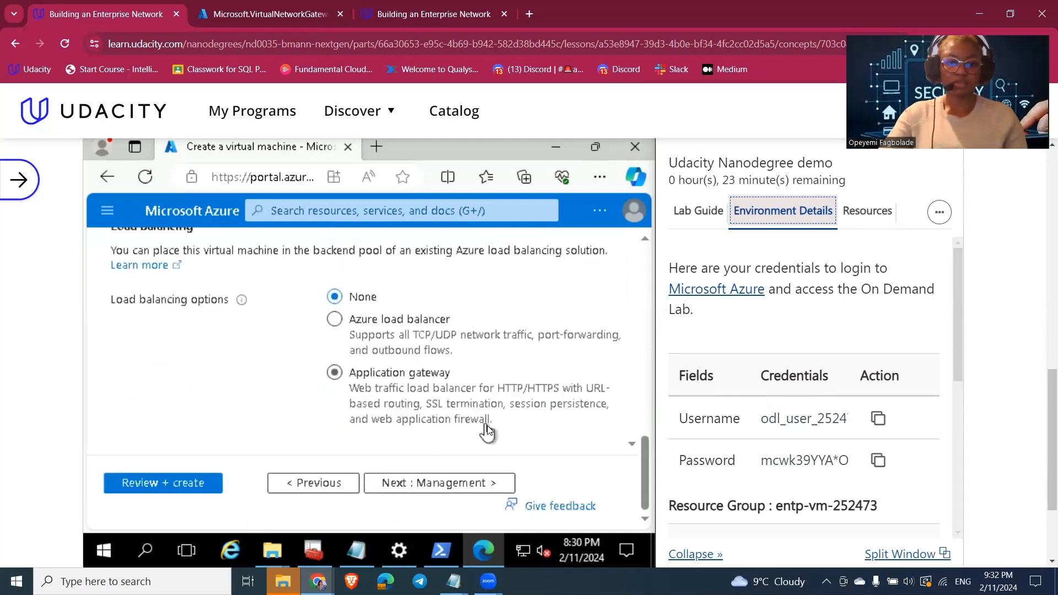
click(456, 487)
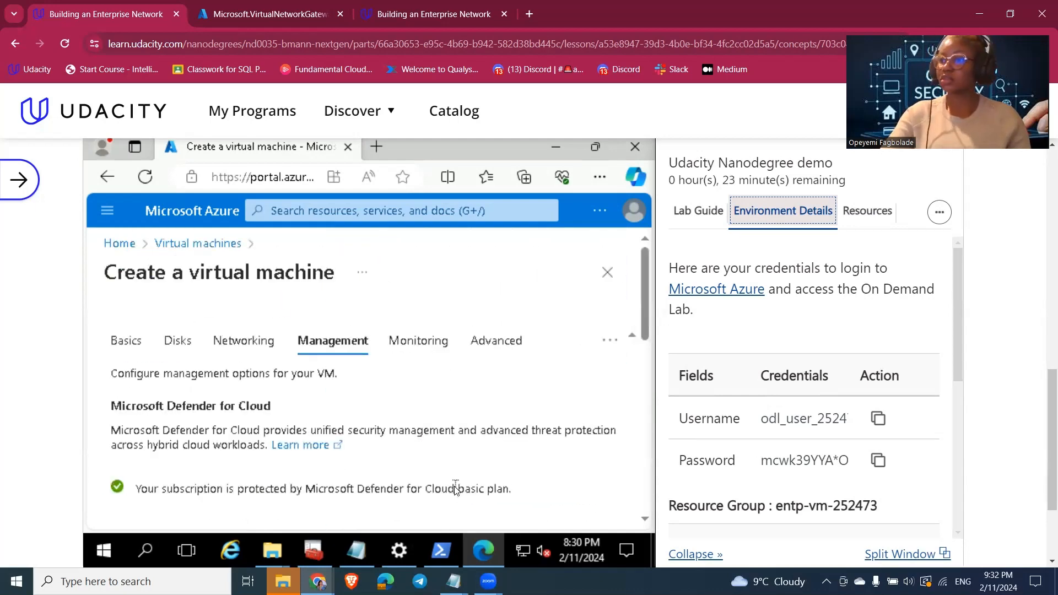
- Review the identity, Azure AD, auto-shutdown and guest OS update options, keep their defaults, and validate the virtual machine configuration for creation
scroll(479, 389, down, 8)
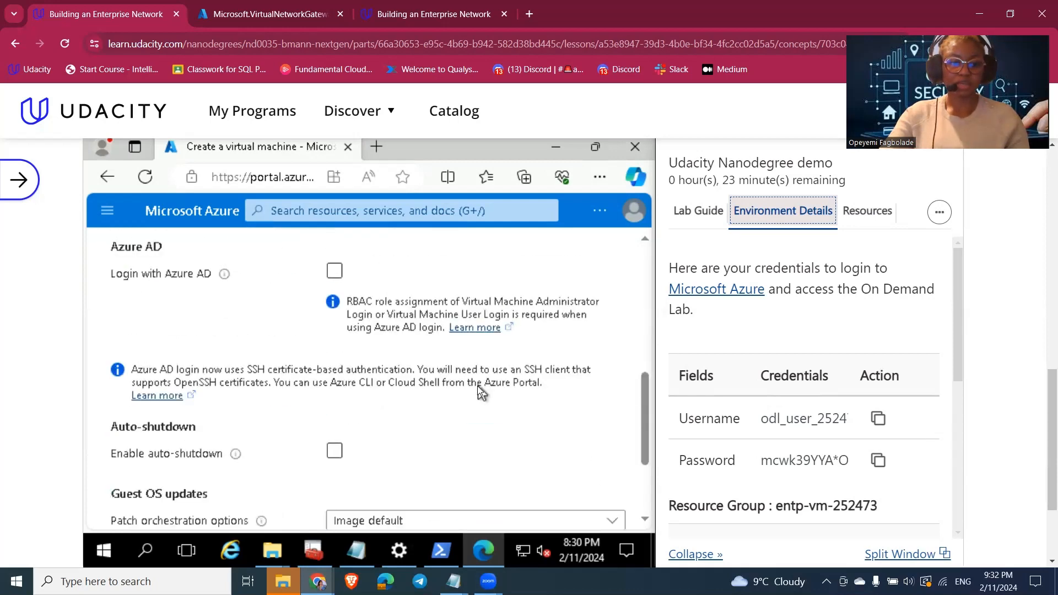
scroll(479, 390, down, 1)
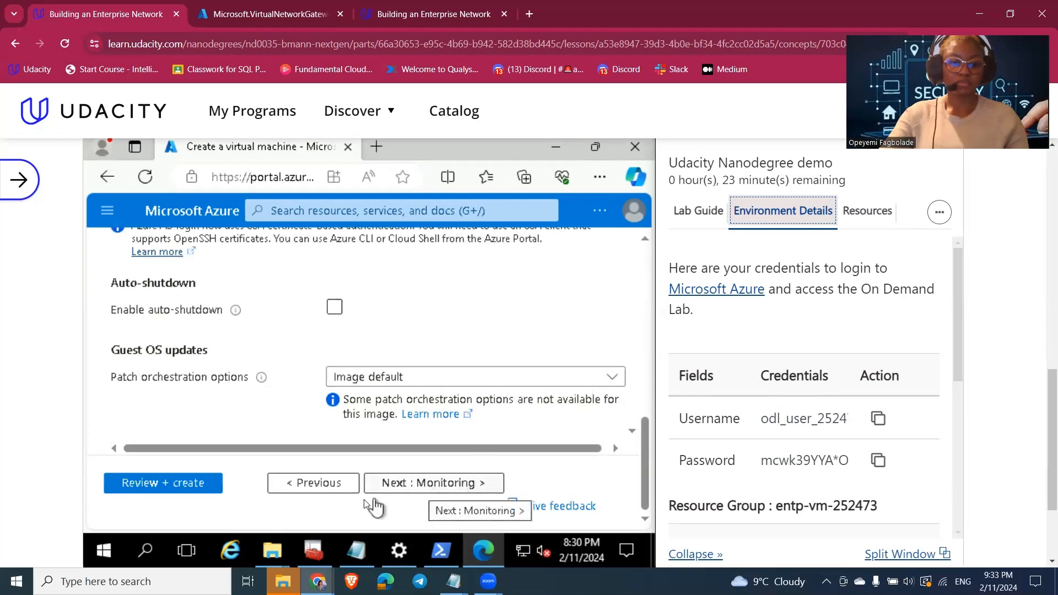
scroll(332, 419, up, 10)
scroll(346, 404, down, 4)
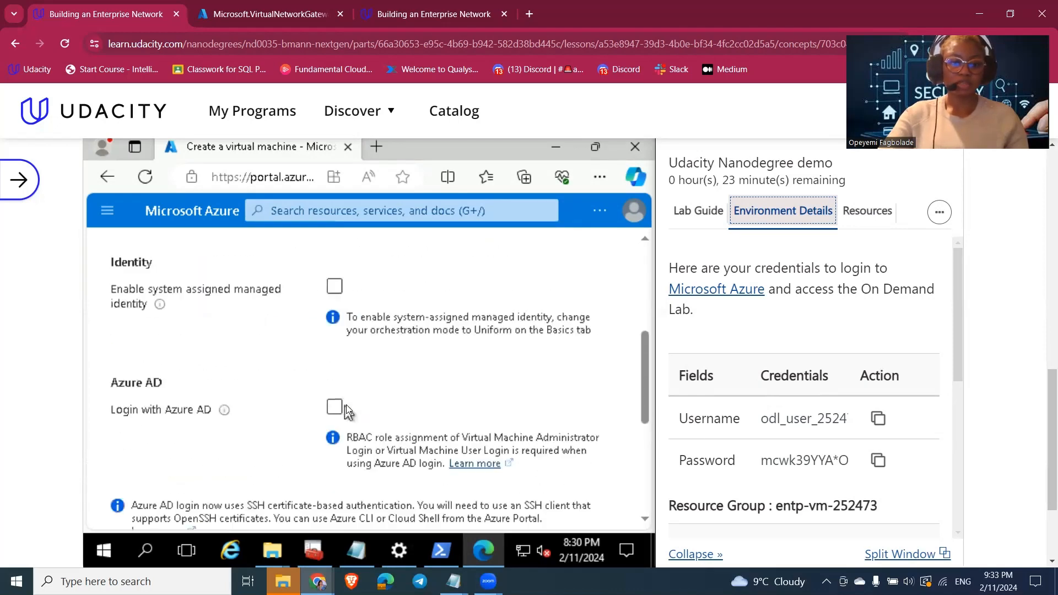
scroll(347, 408, down, 5)
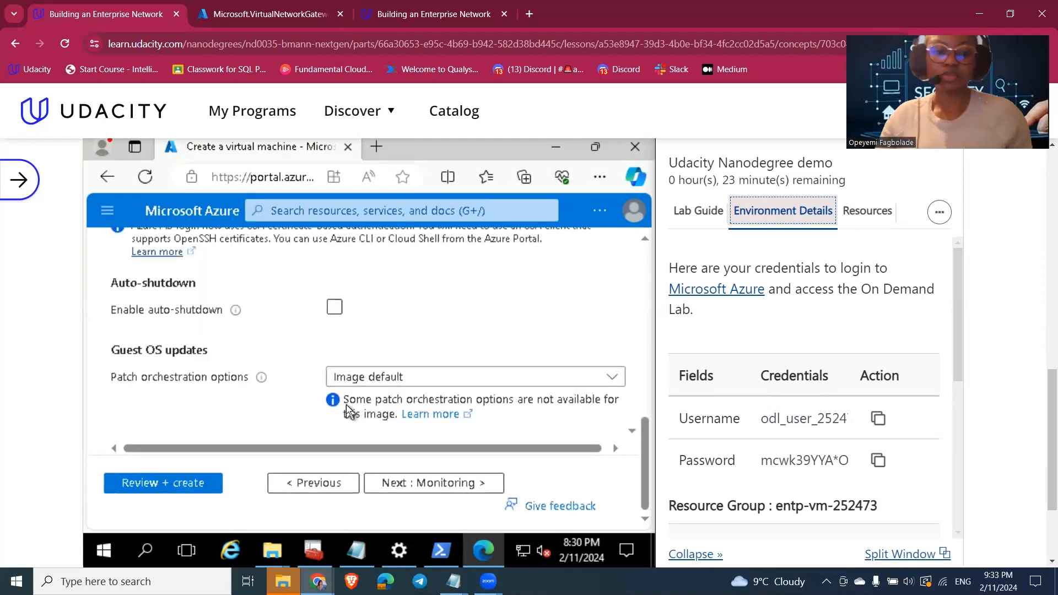
scroll(346, 404, up, 4)
scroll(344, 411, up, 10)
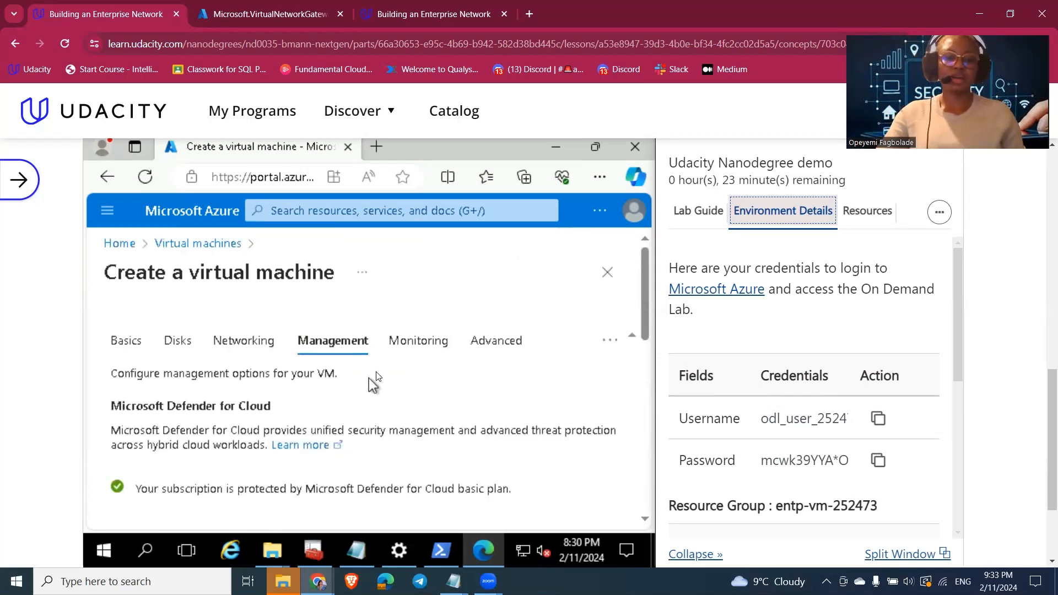
scroll(365, 408, down, 10)
click(166, 482)
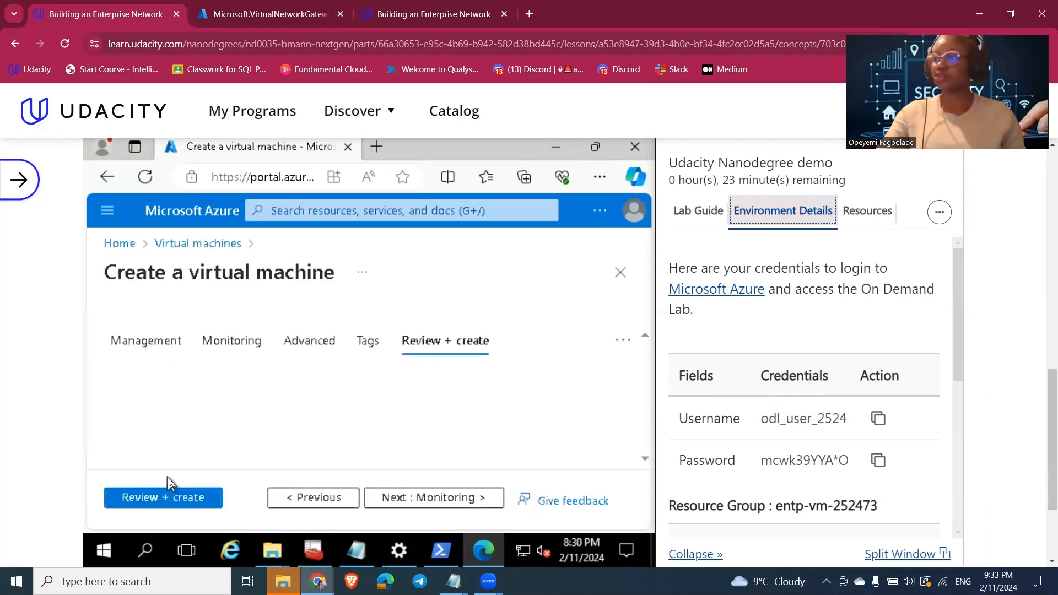
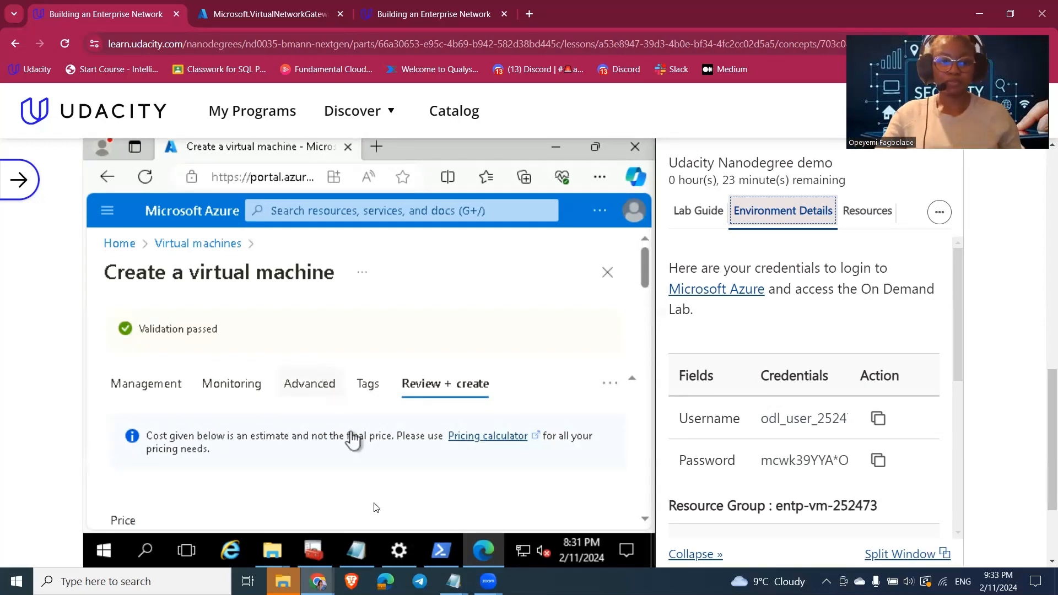
- Look through the configuration summary, create the virtual machine, and follow its deployment until it completes
scroll(275, 487, down, 5)
scroll(274, 485, down, 15)
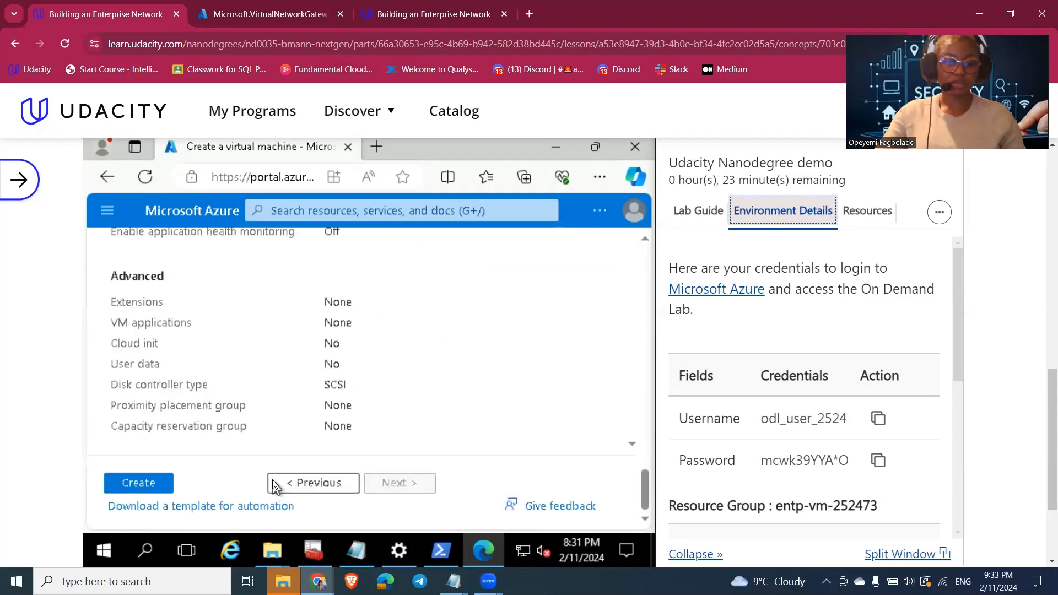
click(143, 488)
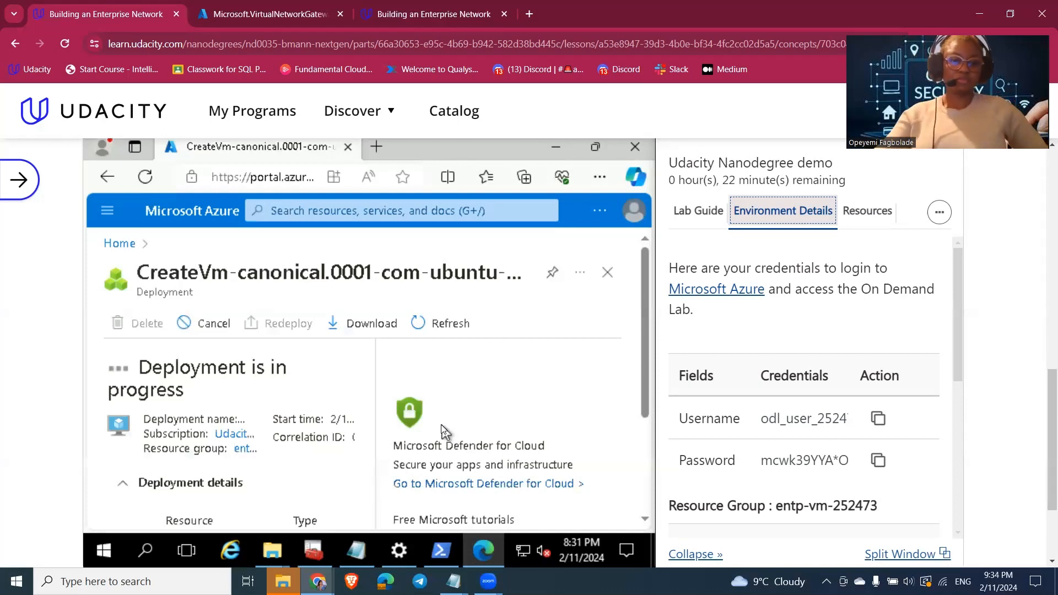
scroll(459, 405, down, 2)
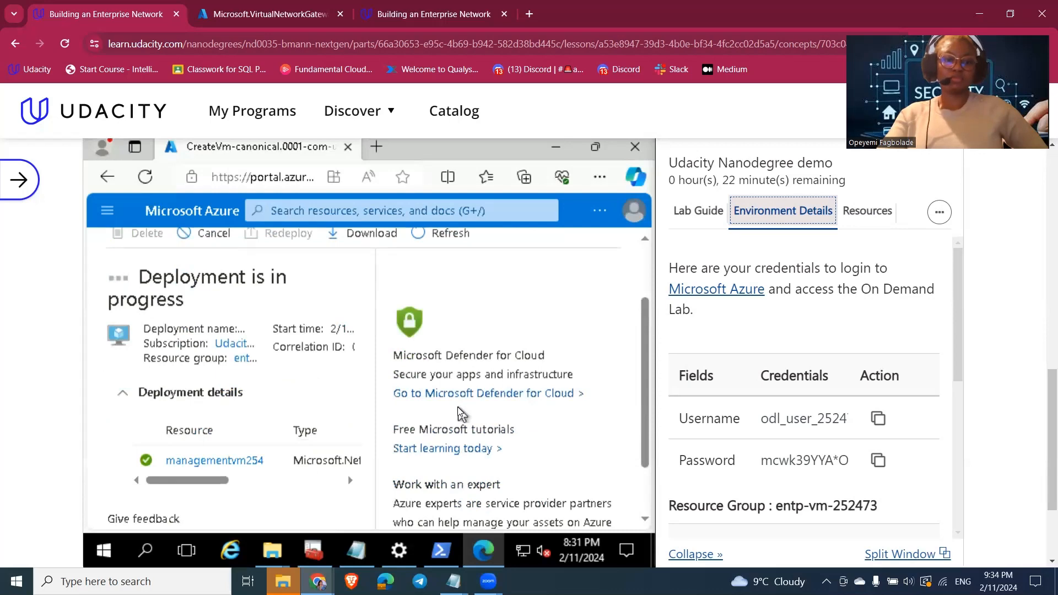
scroll(458, 407, down, 1)
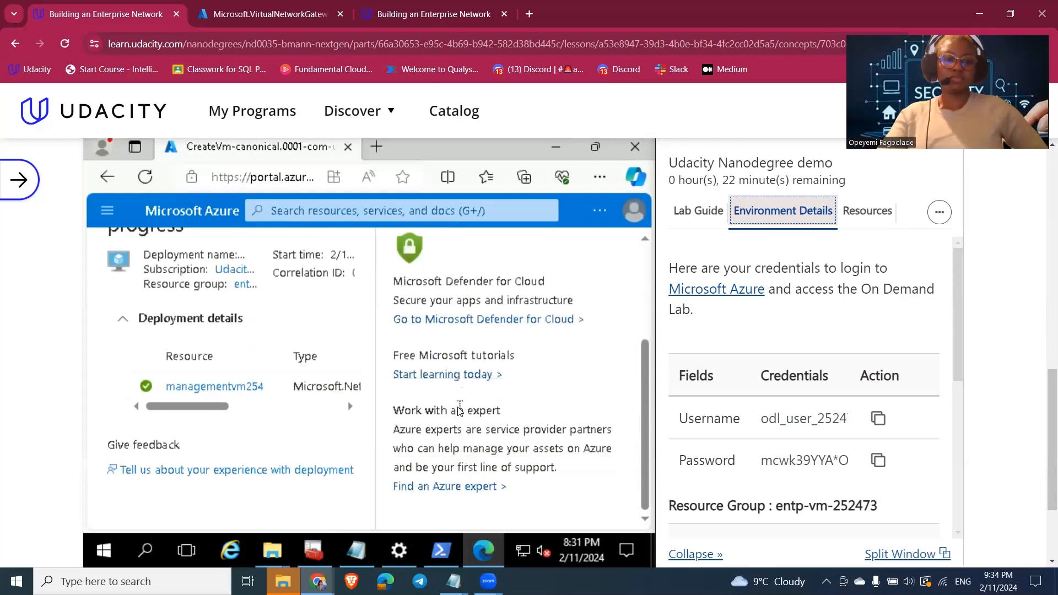
scroll(460, 409, up, 3)
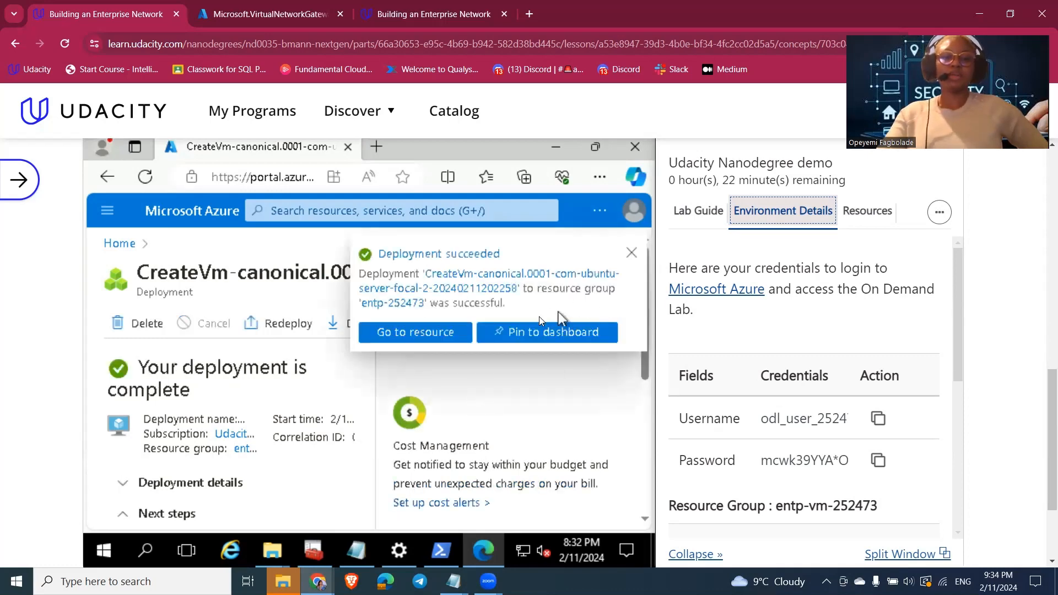
- Open the deployed ManagementVM resource and review its essentials, including status, public IP address and virtual network/subnet
click(432, 333)
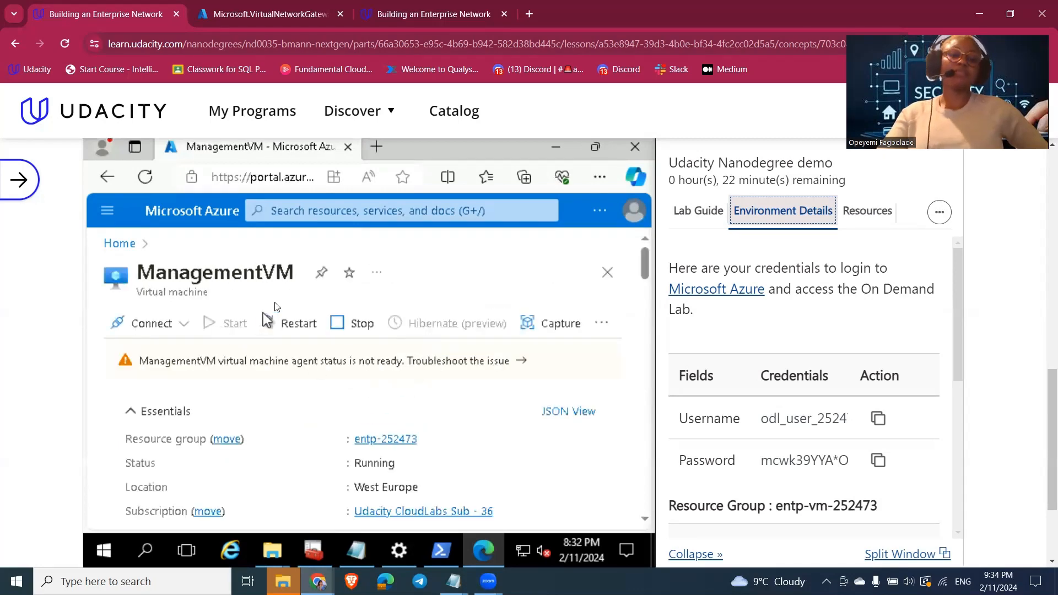
scroll(308, 414, down, 2)
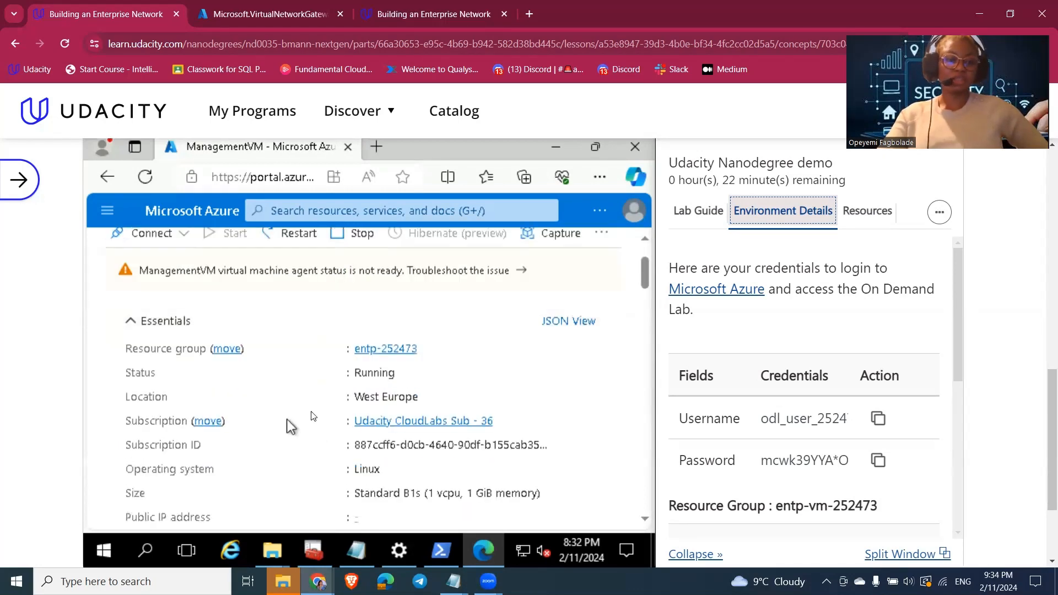
scroll(484, 435, down, 6)
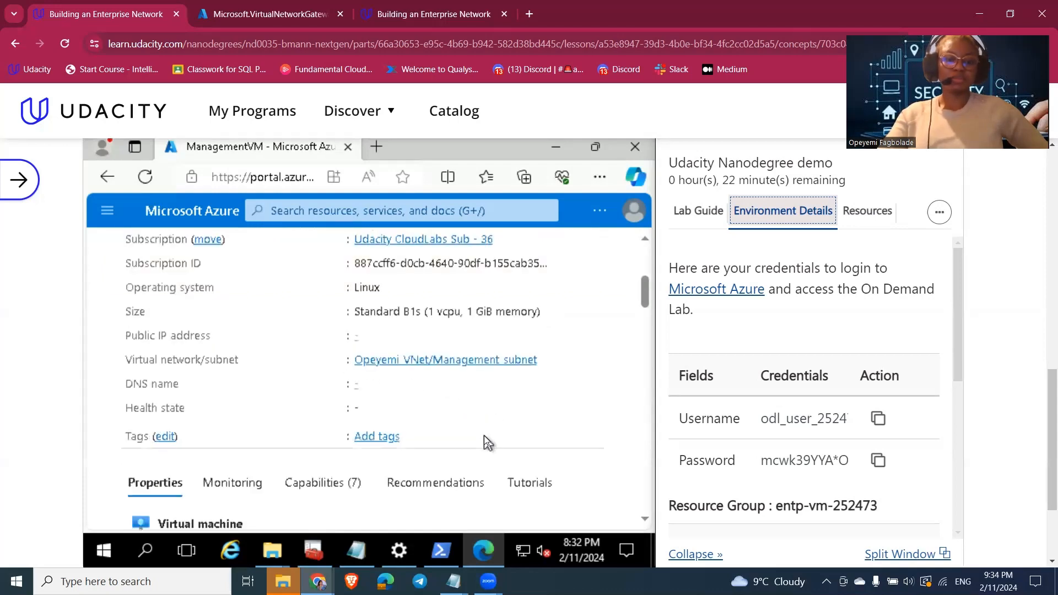
scroll(484, 436, up, 8)
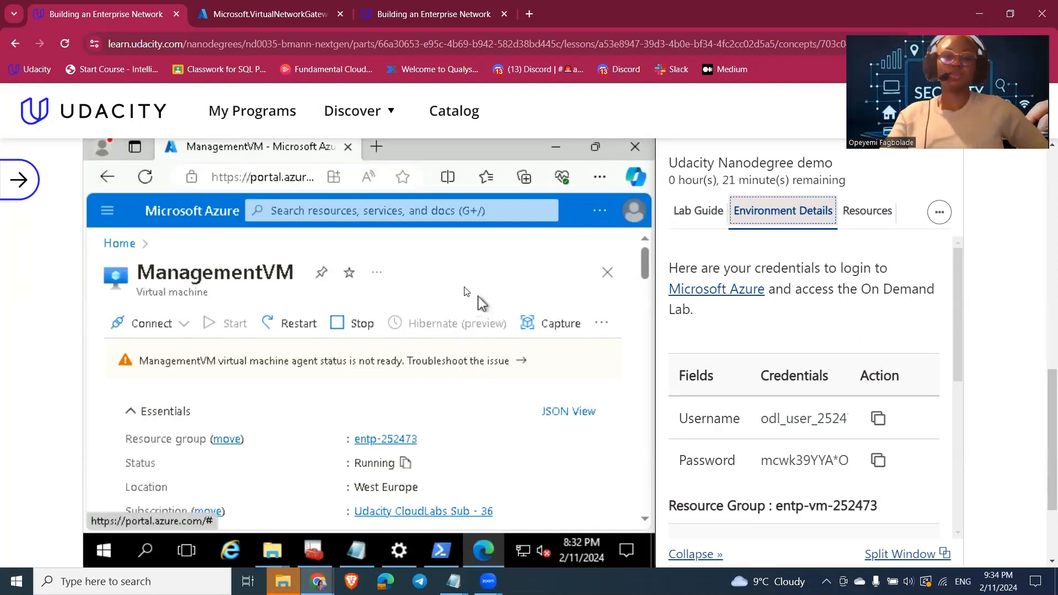
- Return to the Azure home page and open the Management_NSG network security group from the recent resources
click(121, 243)
scroll(349, 397, down, 2)
scroll(349, 397, down, 2)
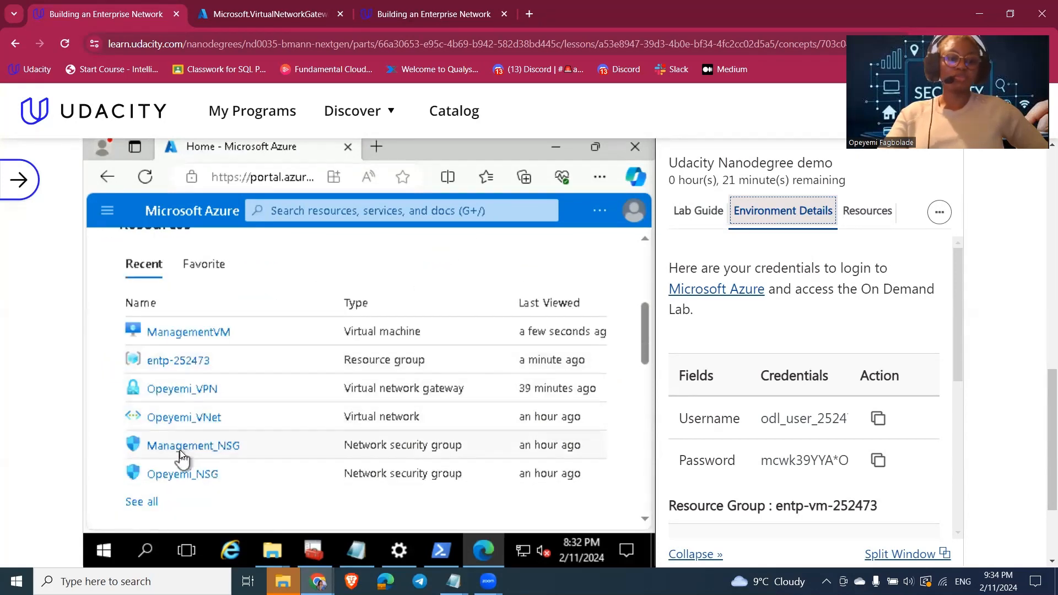
click(179, 447)
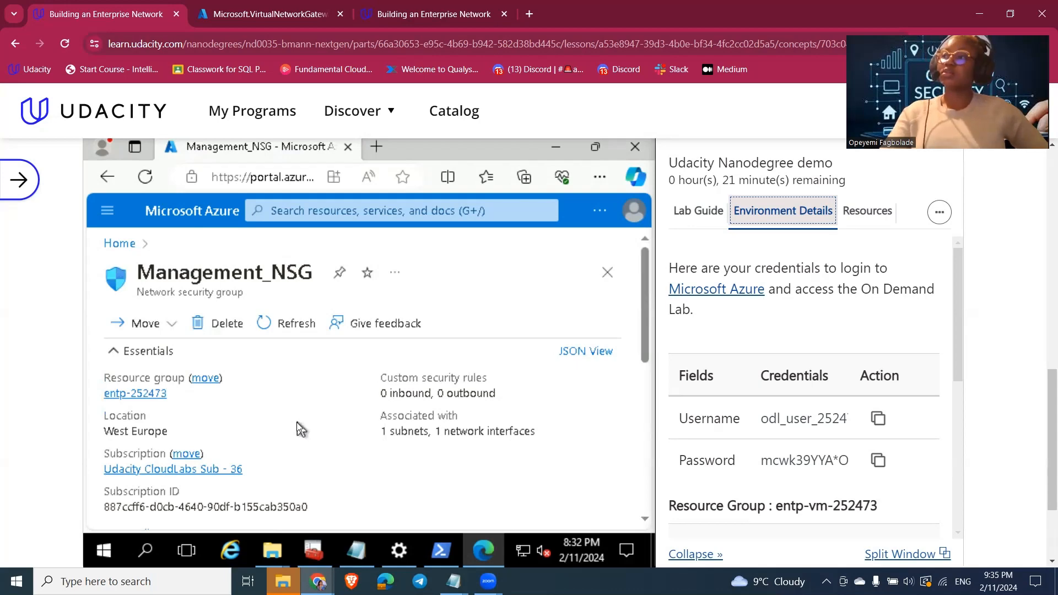
- Examine the inbound and outbound security rules of Management_NSG, including their priorities, ports and protocols
scroll(296, 422, down, 5)
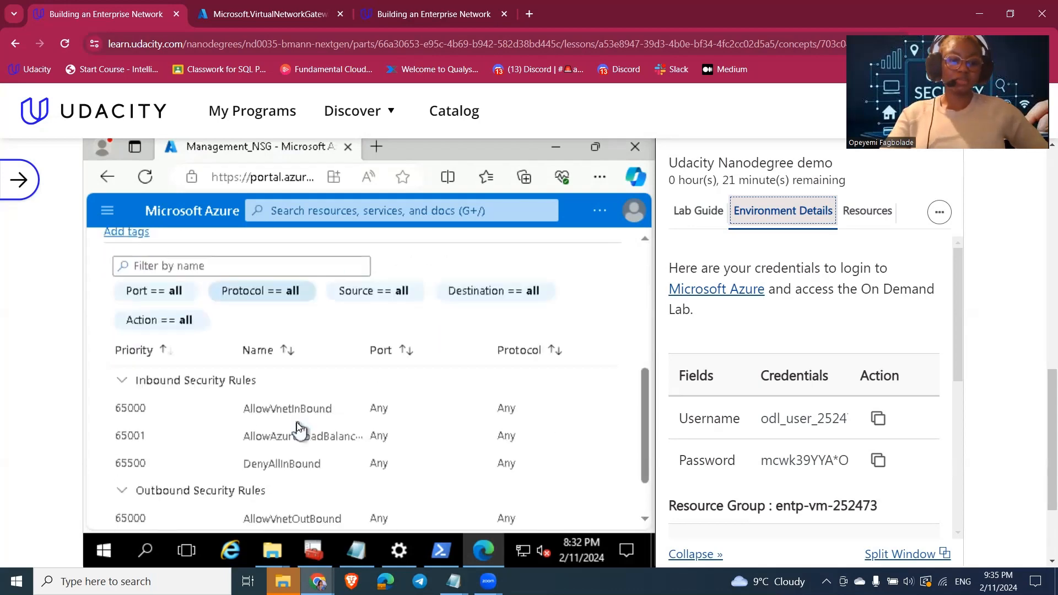
scroll(297, 427, down, 2)
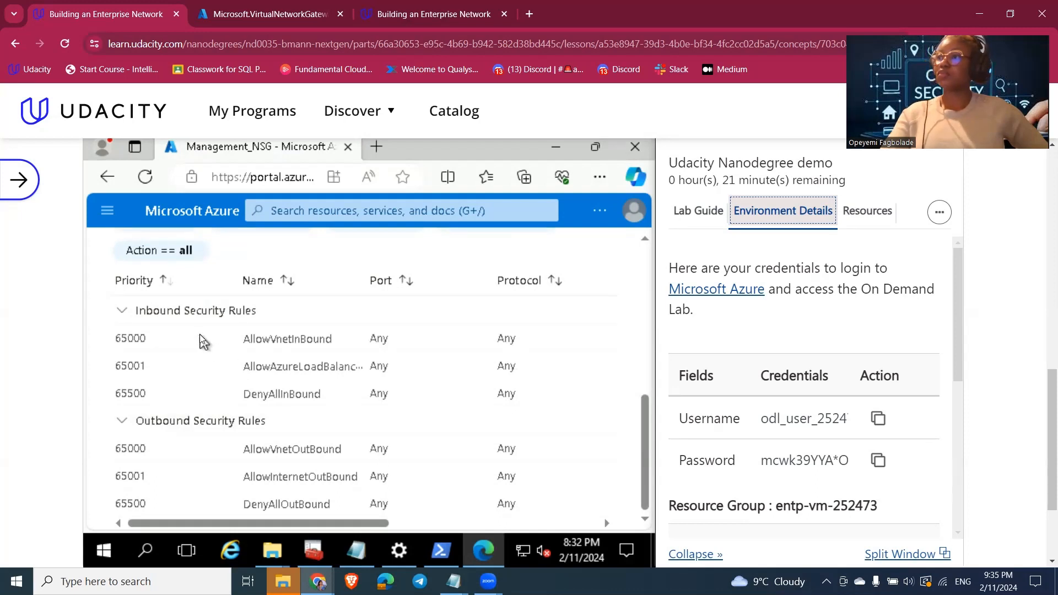
scroll(200, 334, up, 2)
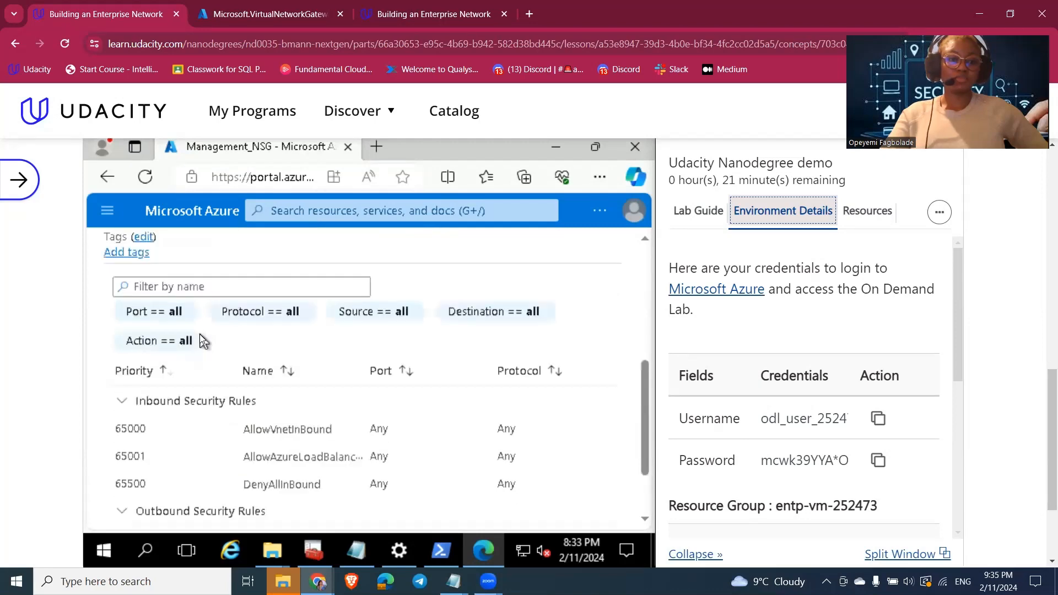
scroll(199, 334, down, 2)
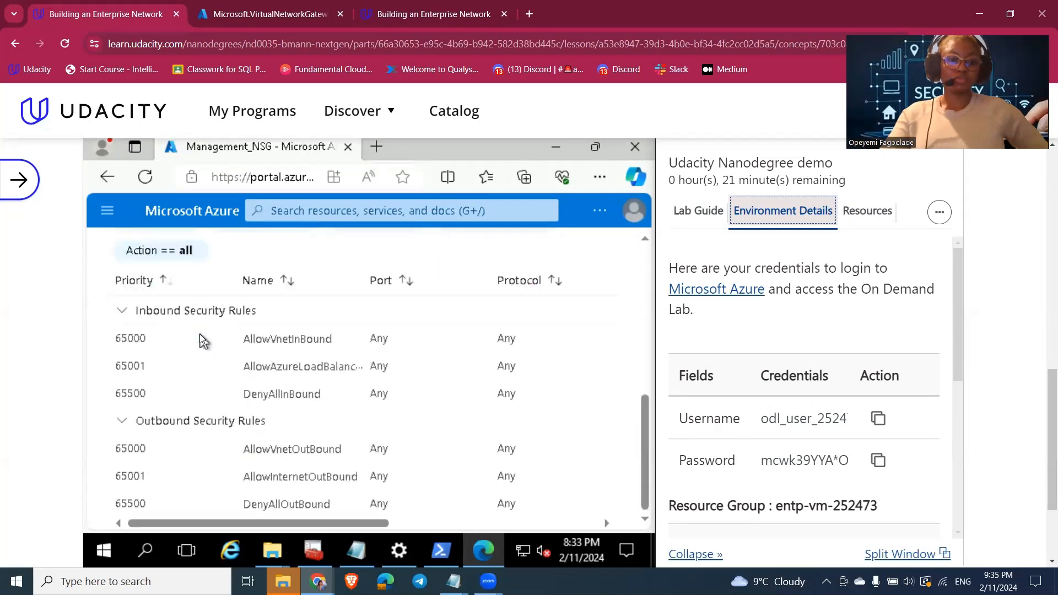
click(128, 312)
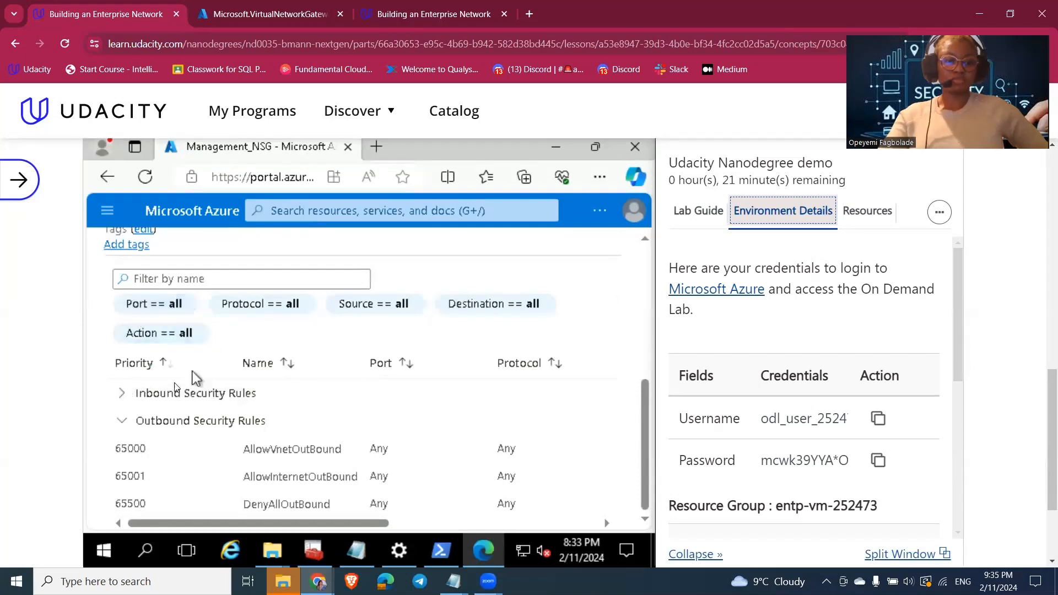
click(122, 393)
scroll(156, 378, down, 1)
scroll(173, 377, up, 3)
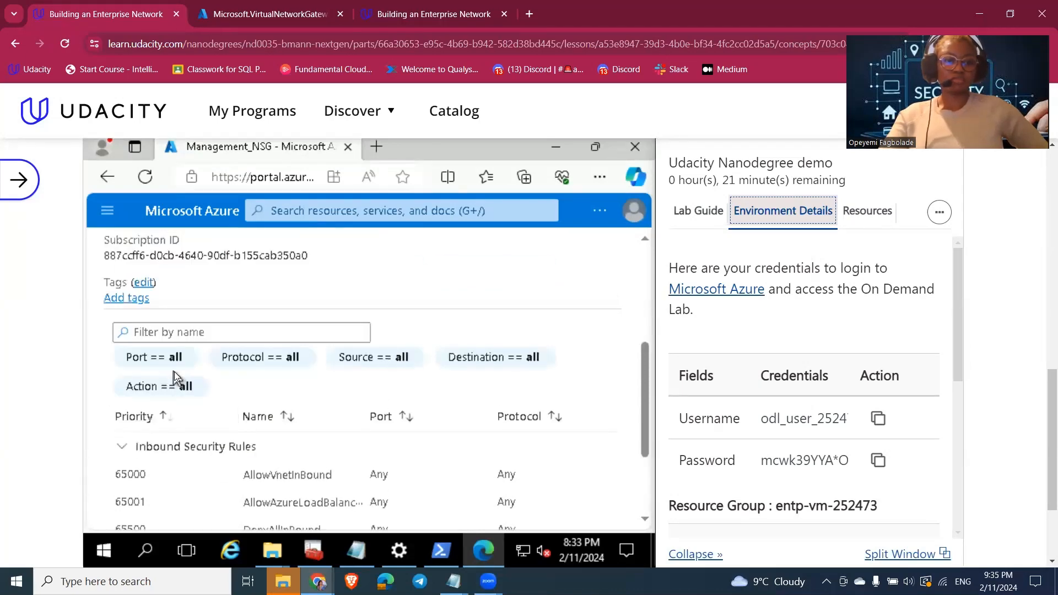
scroll(175, 377, up, 4)
scroll(178, 370, down, 7)
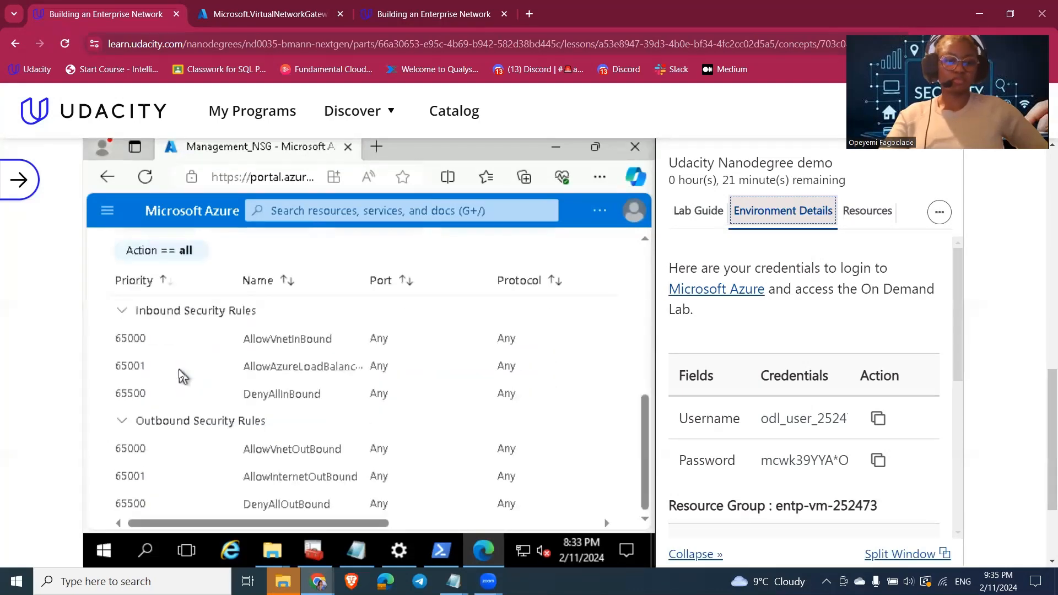
- Open the inbound security rules of Management_NSG and start adding a new inbound rule
click(107, 211)
scroll(177, 431, down, 3)
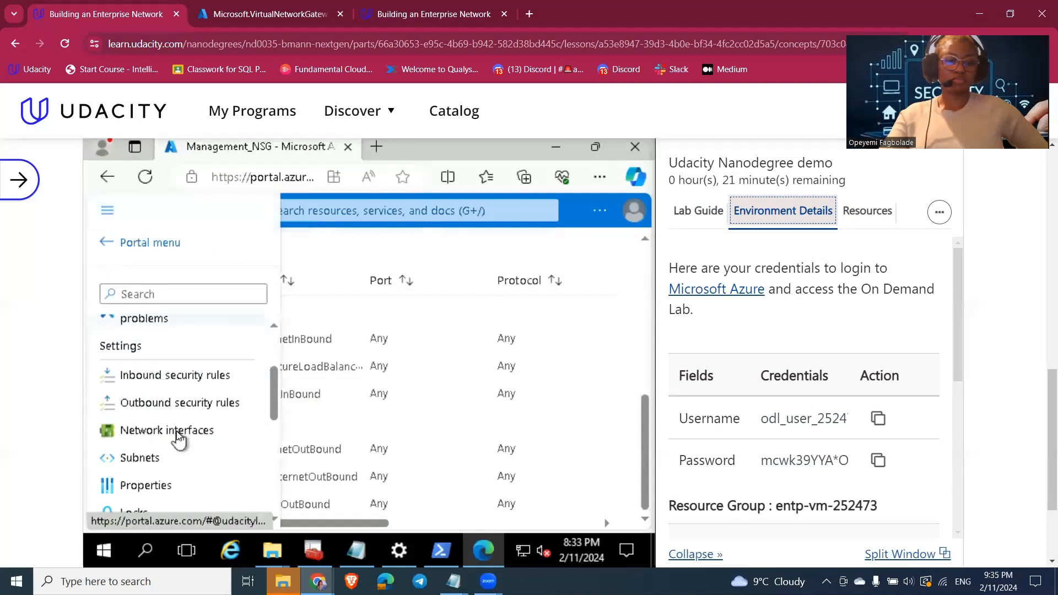
scroll(177, 427, up, 1)
click(182, 409)
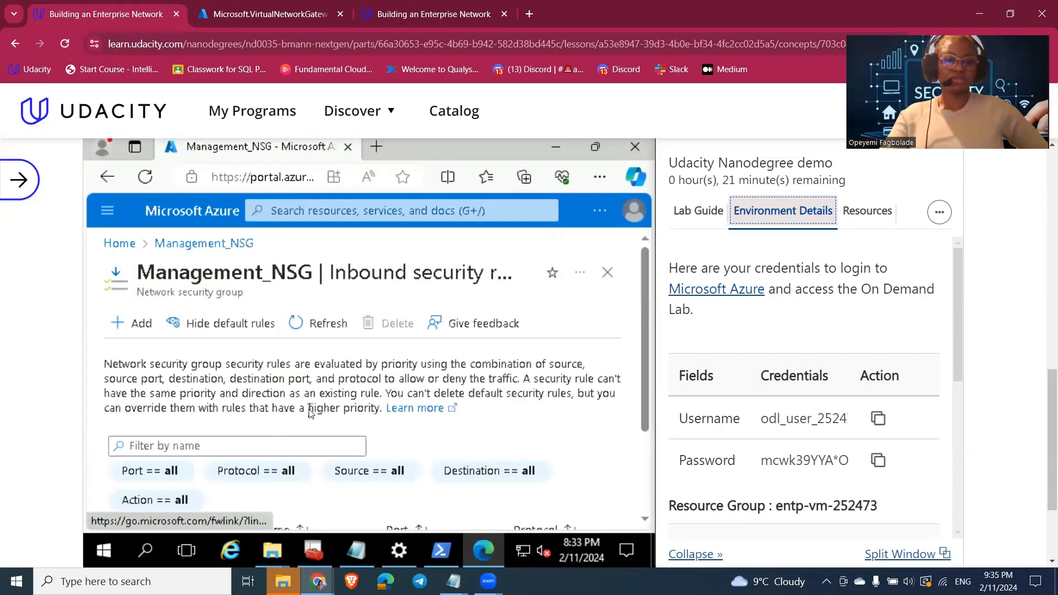
click(135, 325)
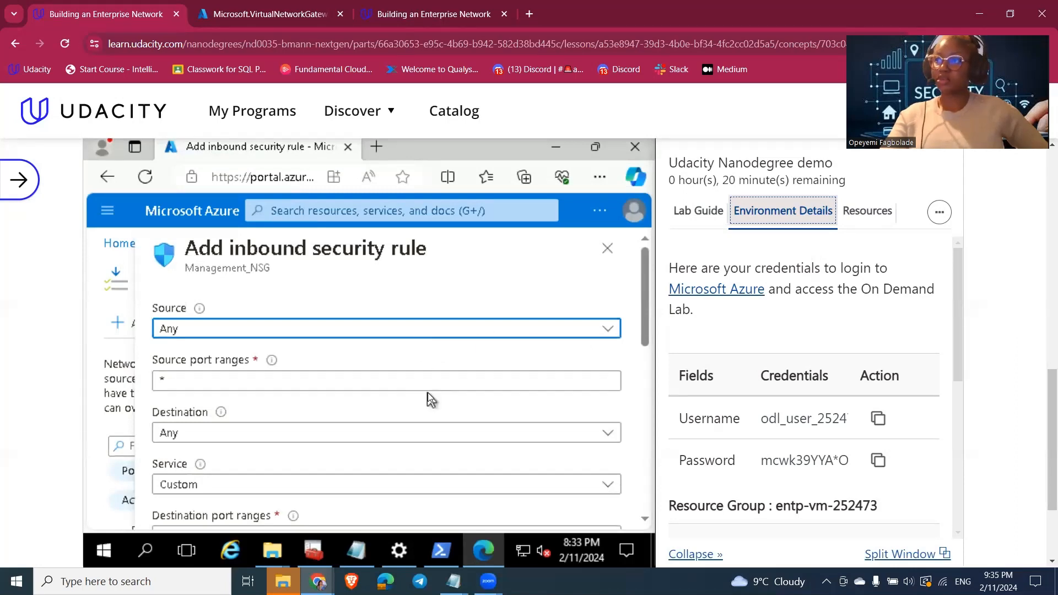
- Set the new rule's destination to Service Tag with VirtualNetwork as the destination service tag
scroll(428, 394, down, 1)
click(445, 393)
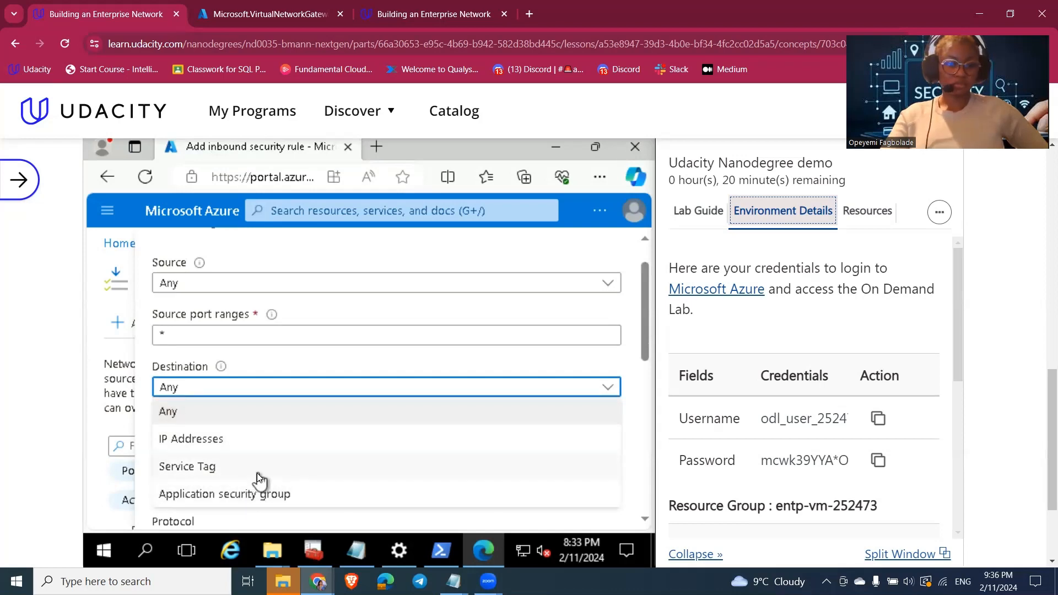
scroll(291, 510, down, 2)
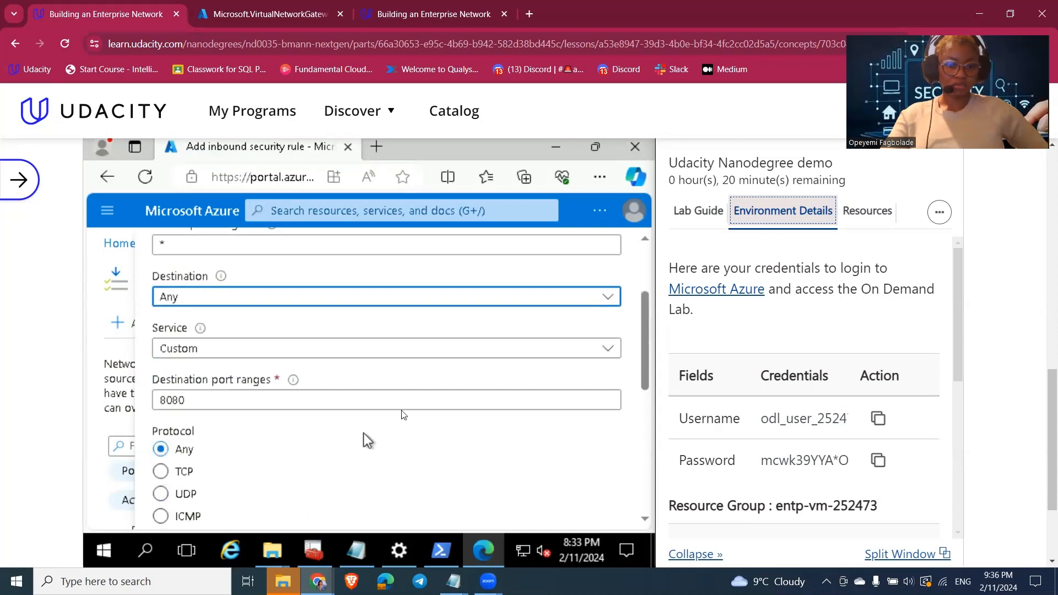
click(611, 302)
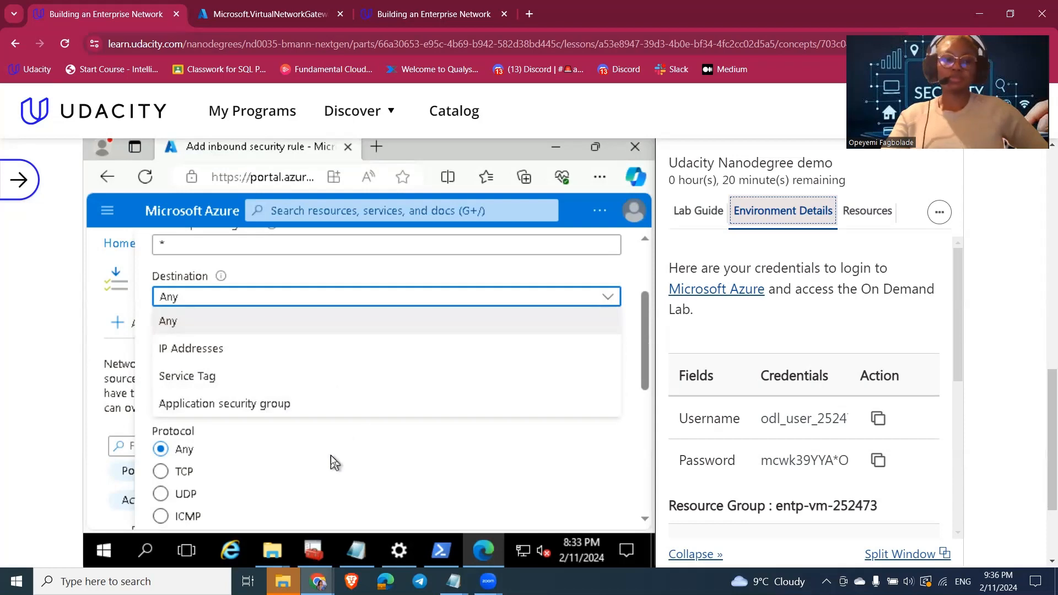
click(208, 380)
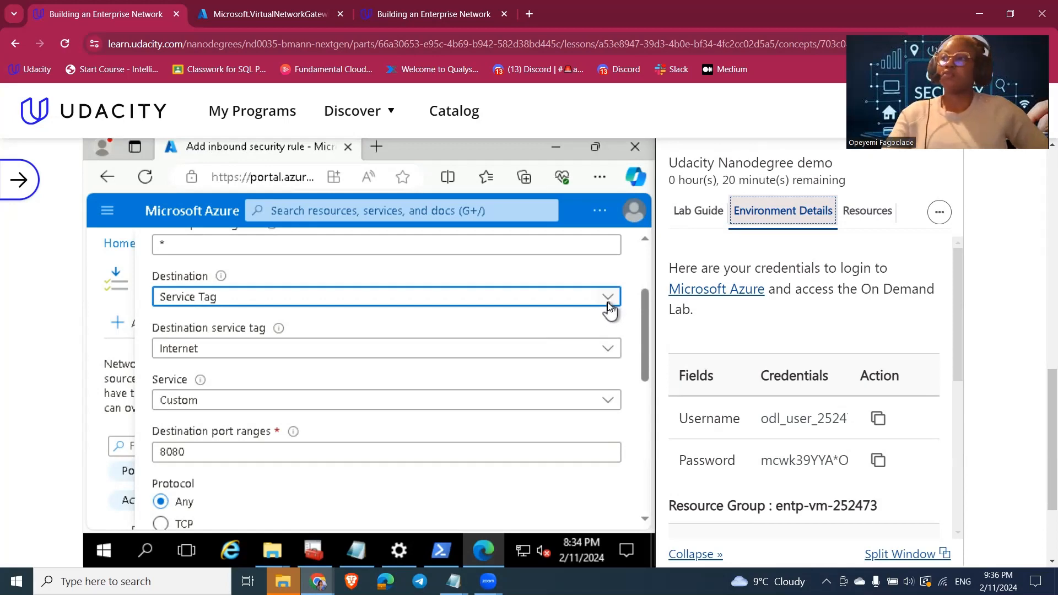
click(449, 411)
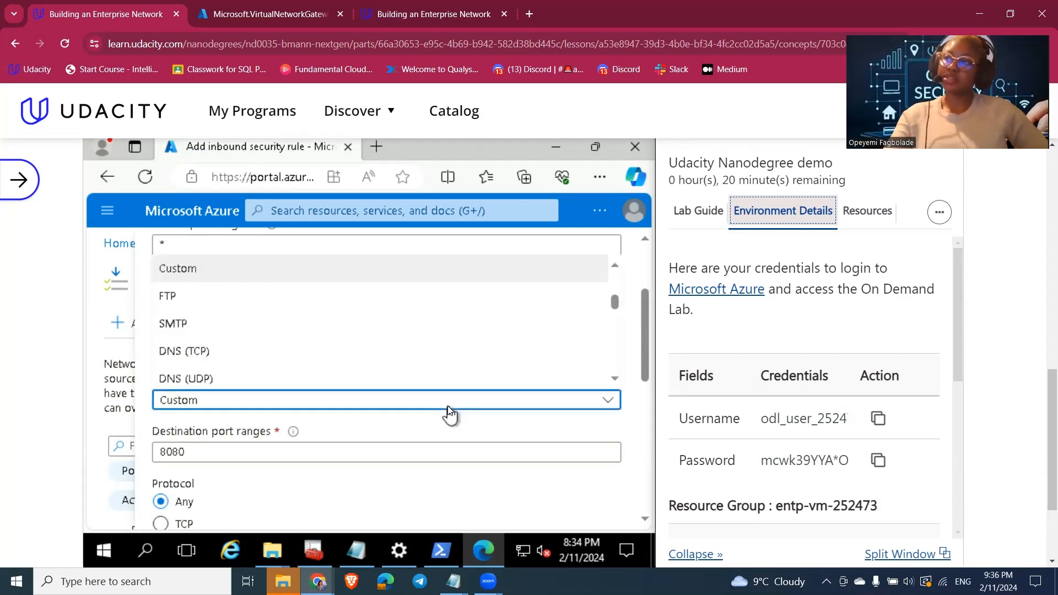
click(487, 485)
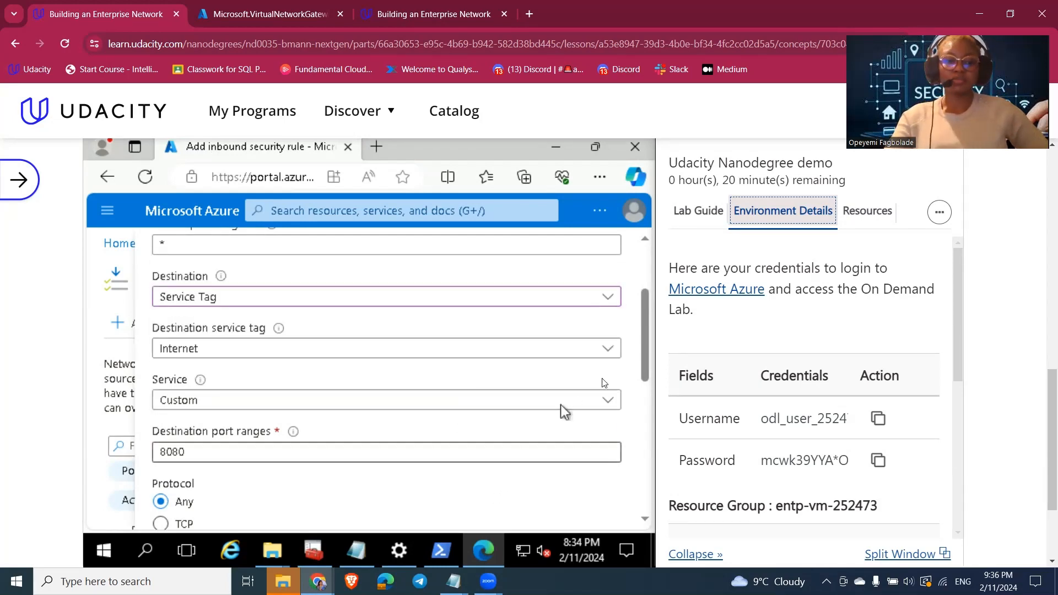
click(615, 351)
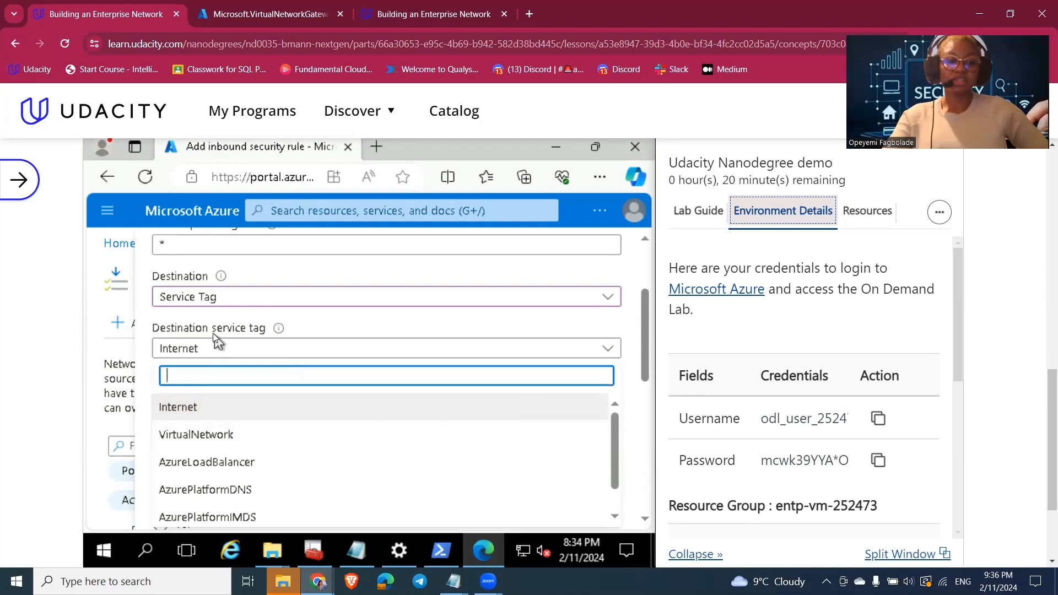
click(208, 435)
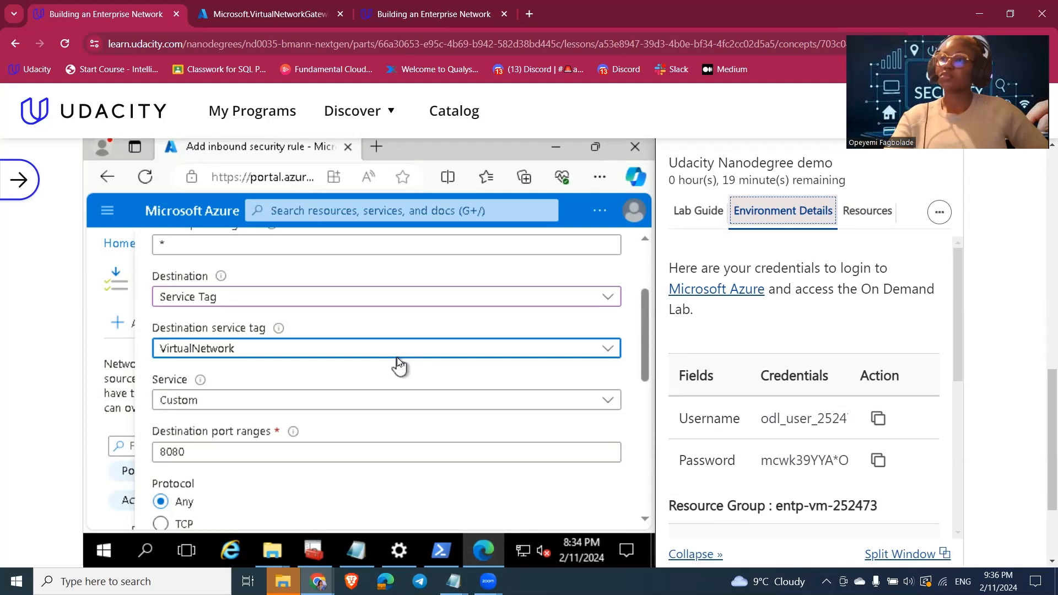
- Set the rule's destination port ranges to * so that it covers every port
scroll(396, 358, down, 1)
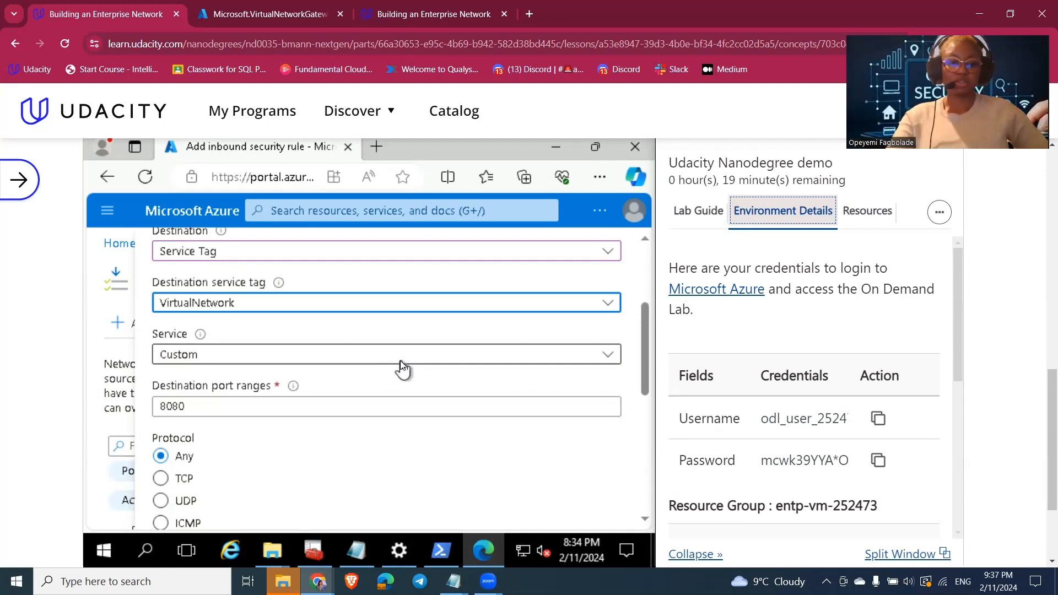
click(405, 406)
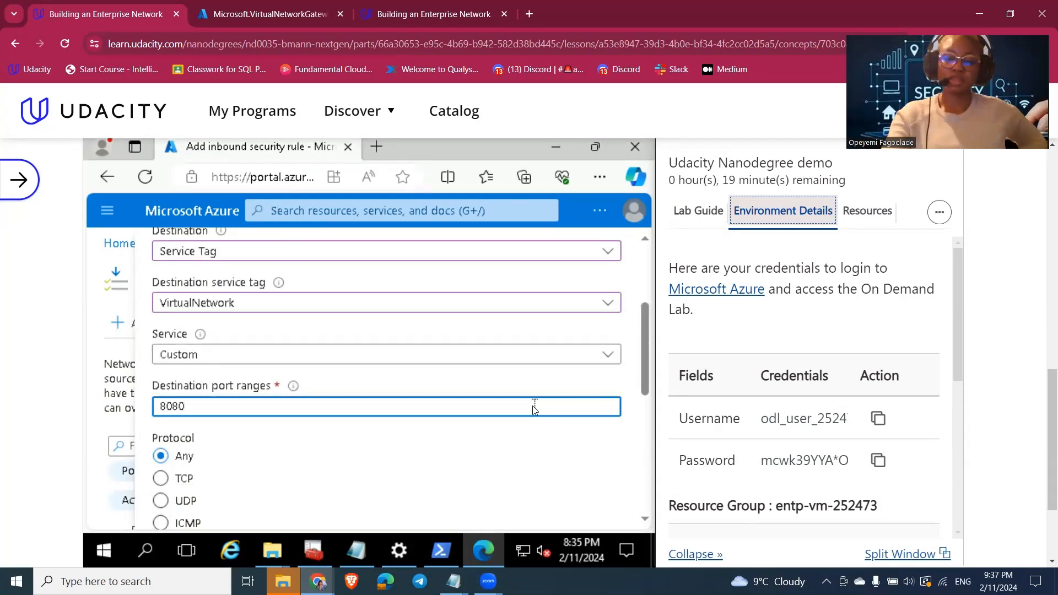
key(BackSpace)
key(BackSpace)
key(BackSpace)
key(BackSpace)
text(*)
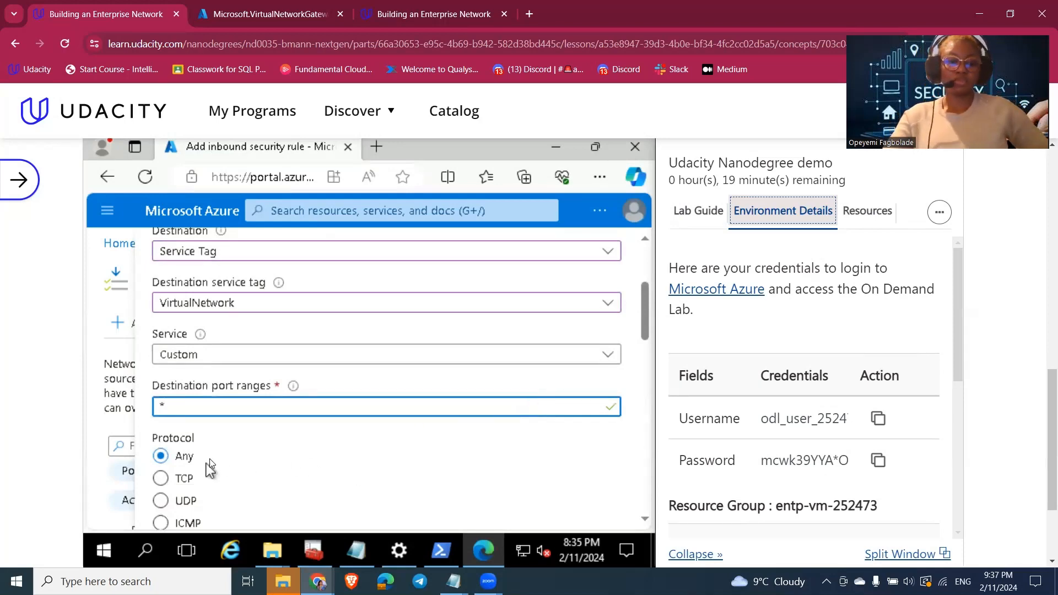
- Set the inbound rule's action to Deny and its priority to 500
scroll(322, 431, down, 5)
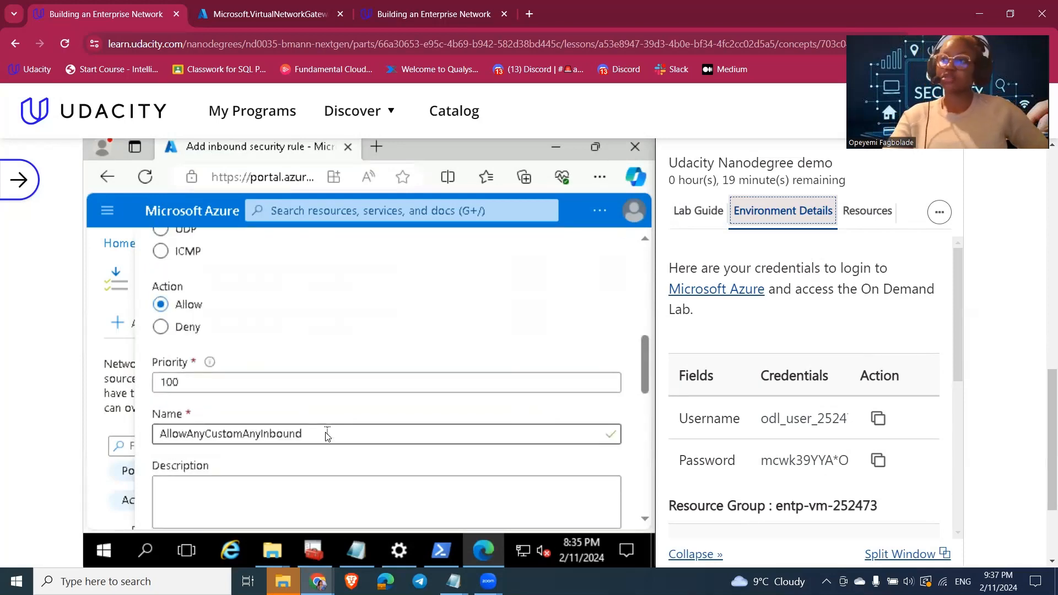
click(160, 327)
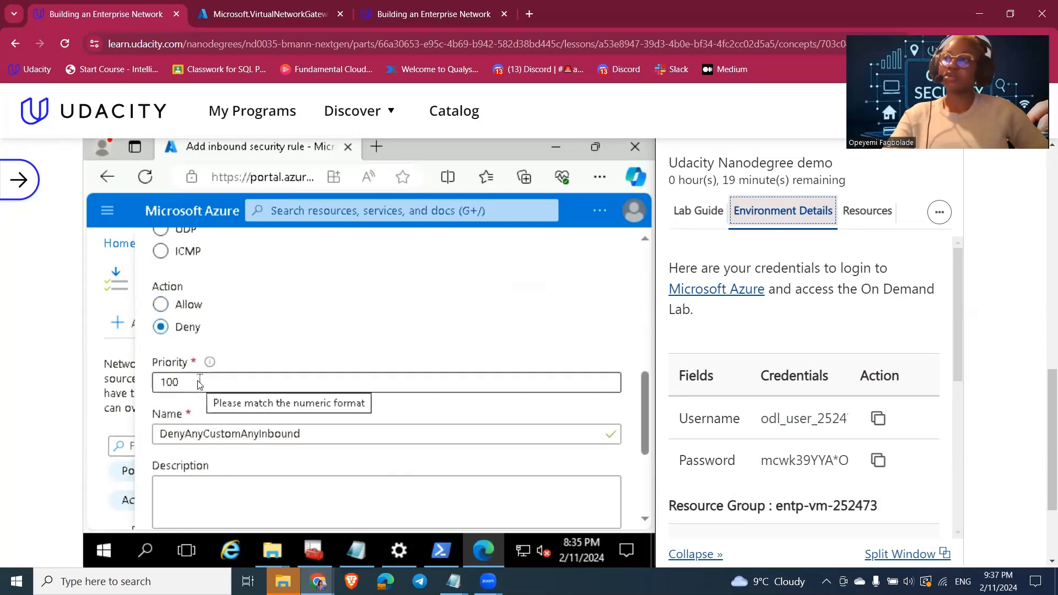
click(169, 381)
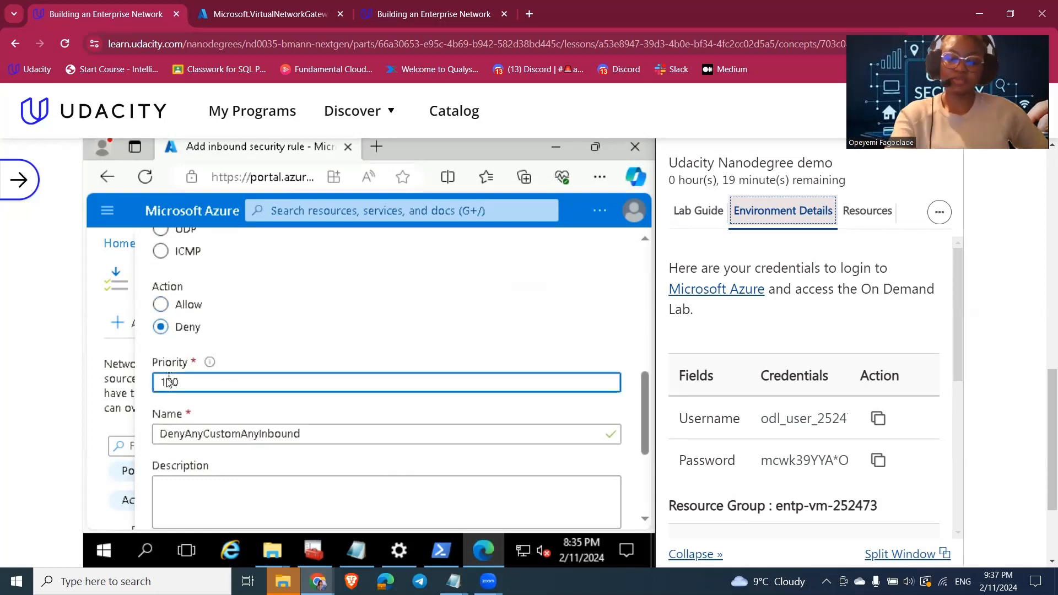
key(ctrl+a)
text(500)
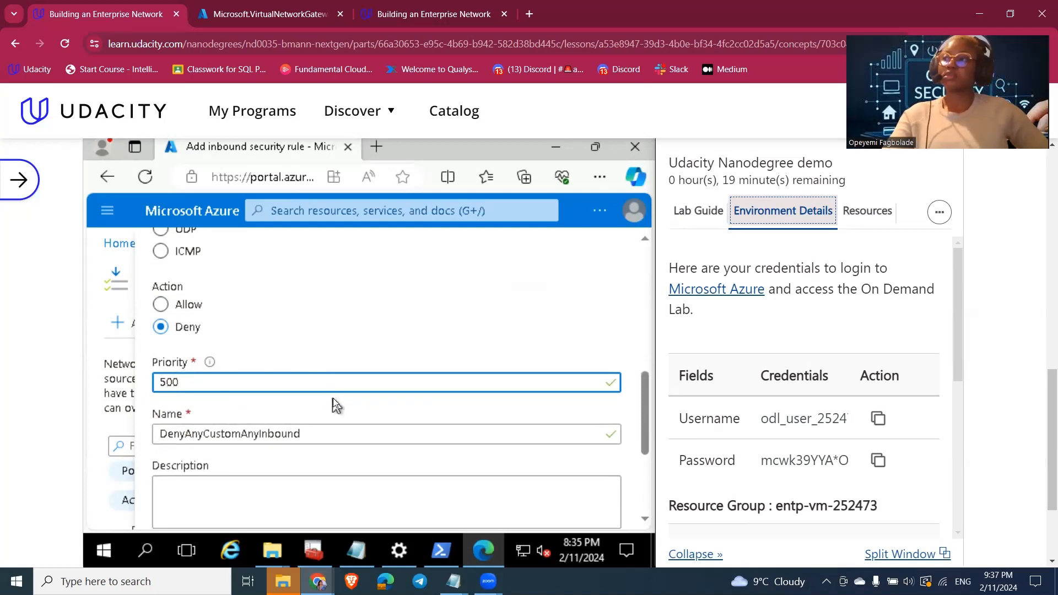
- Name the inbound security rule DenyAllInboundTraffic
click(315, 435)
drag(302, 435, 181, 441)
text(All)
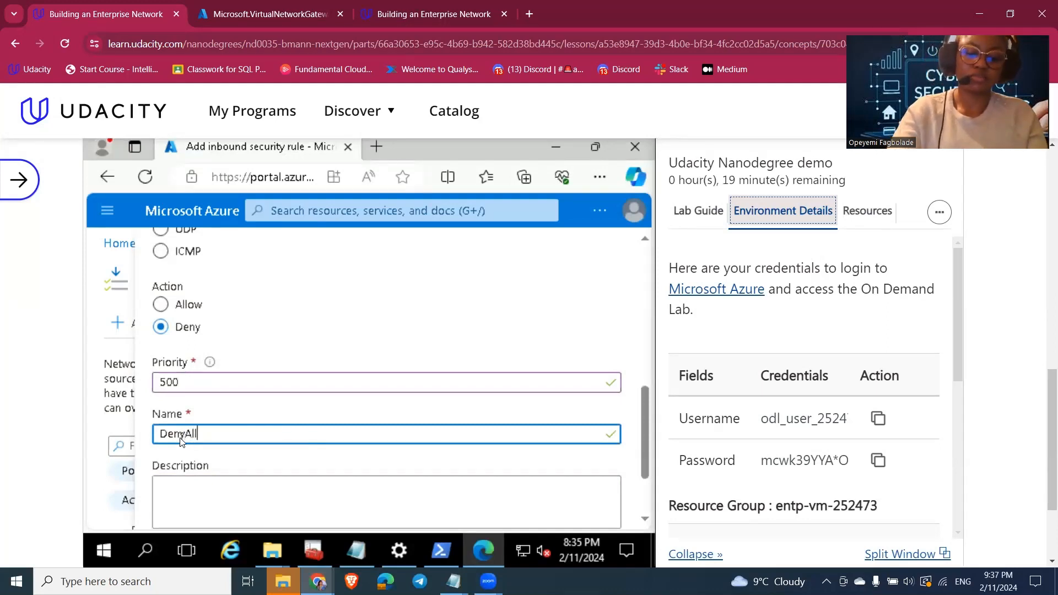
text(InboundTraffiv)
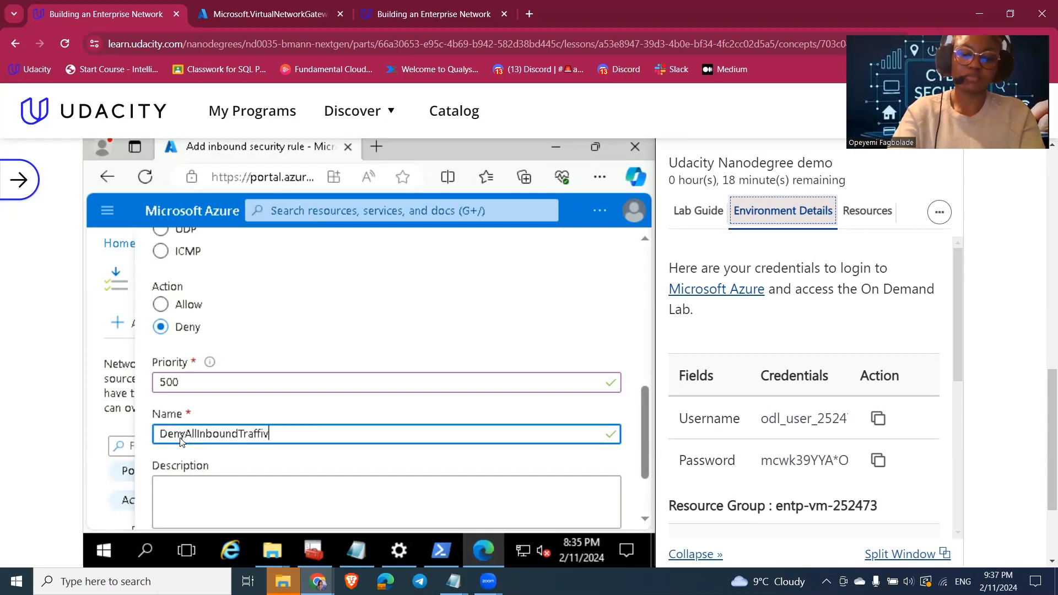
key(BackSpace)
text(c)
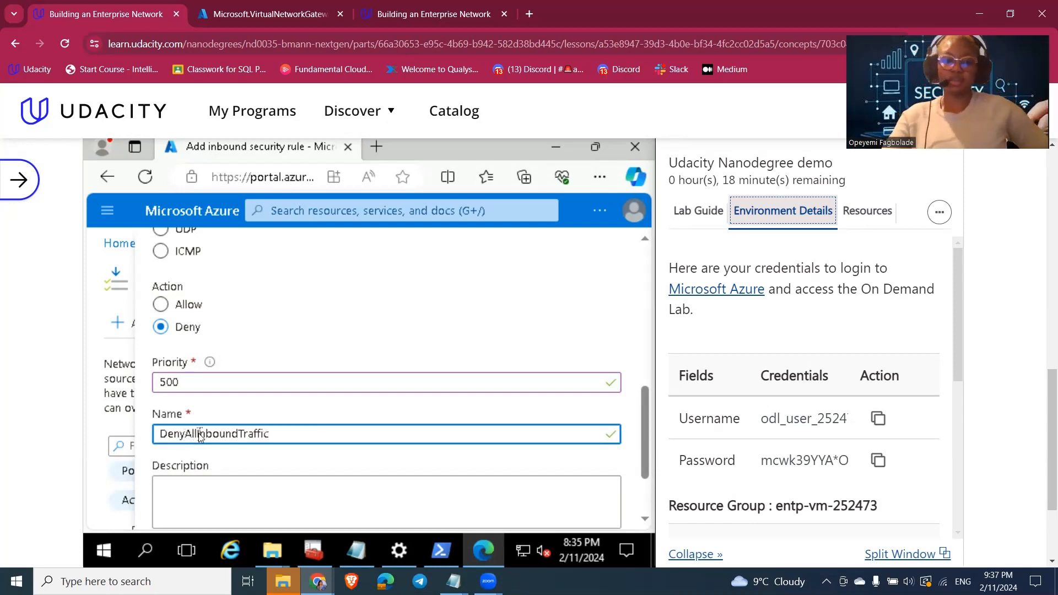
- Describe the rule as "This rule is denying all inbound traffic to our subnet" and add it to Management_NSG
drag(643, 422, 650, 470)
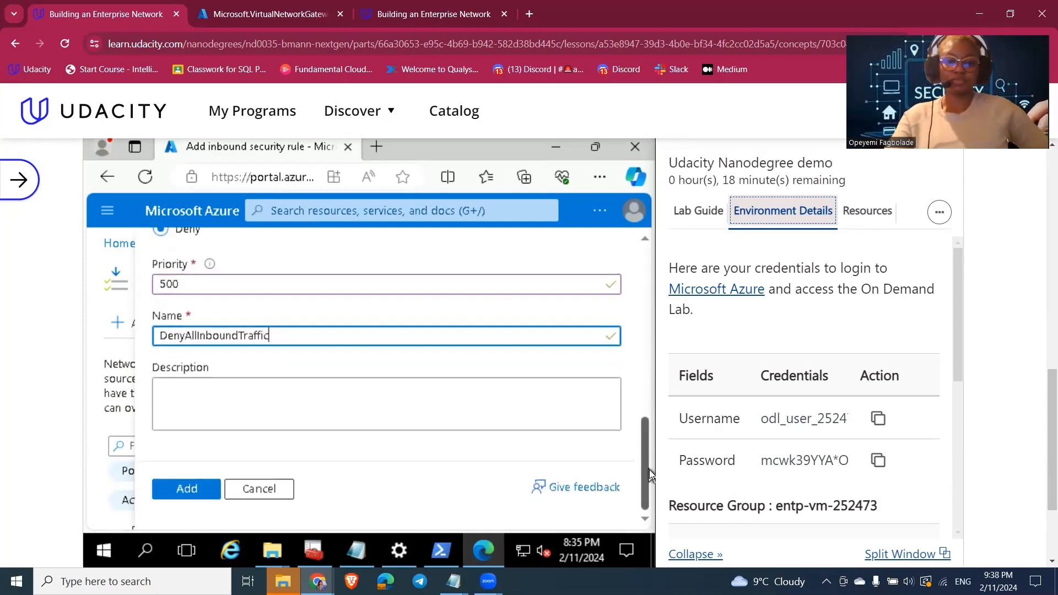
click(366, 395)
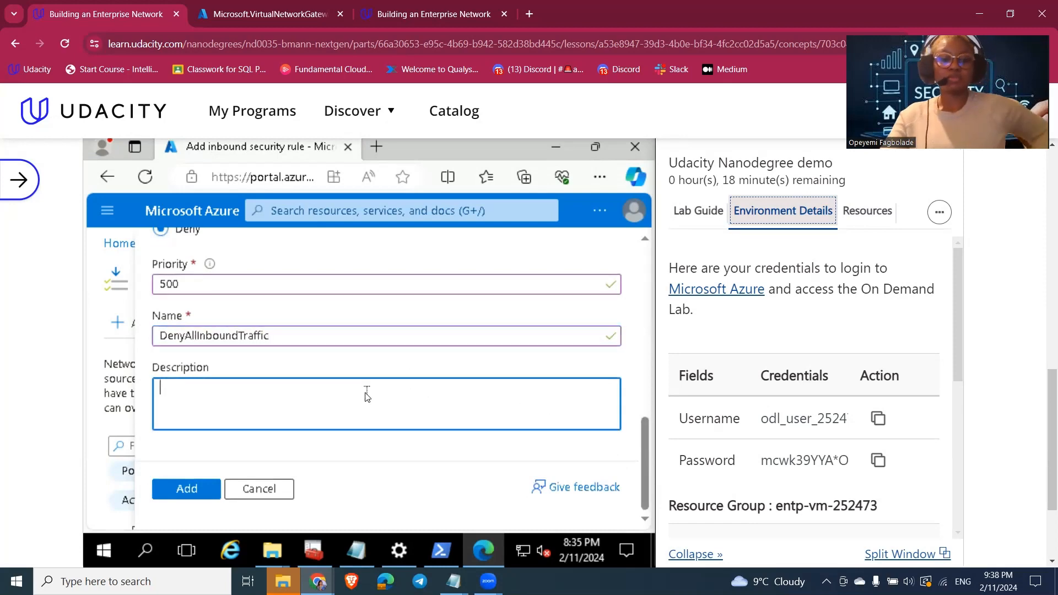
text(This ru)
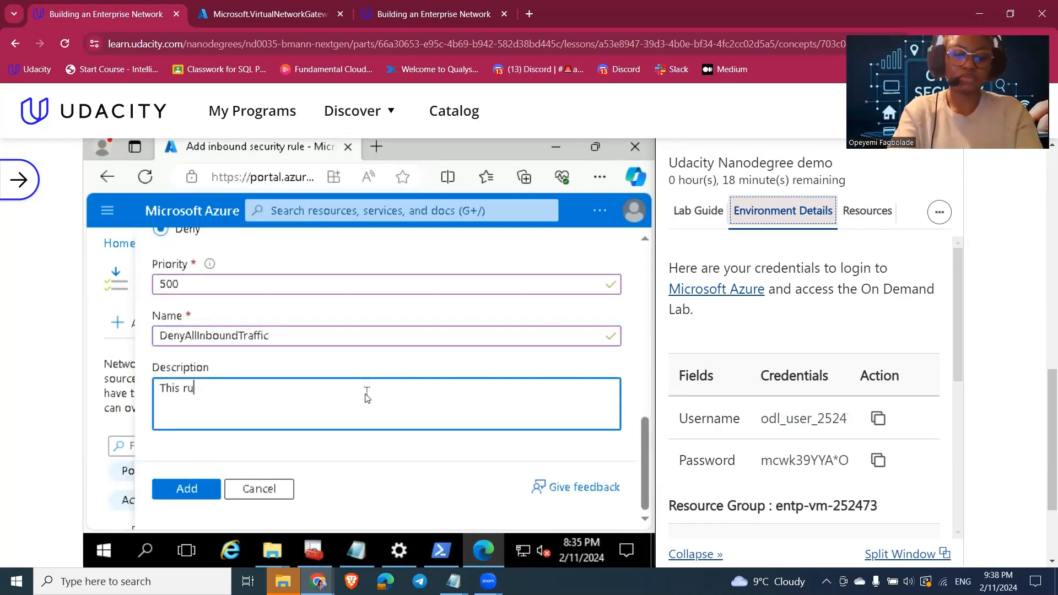
text(le is )
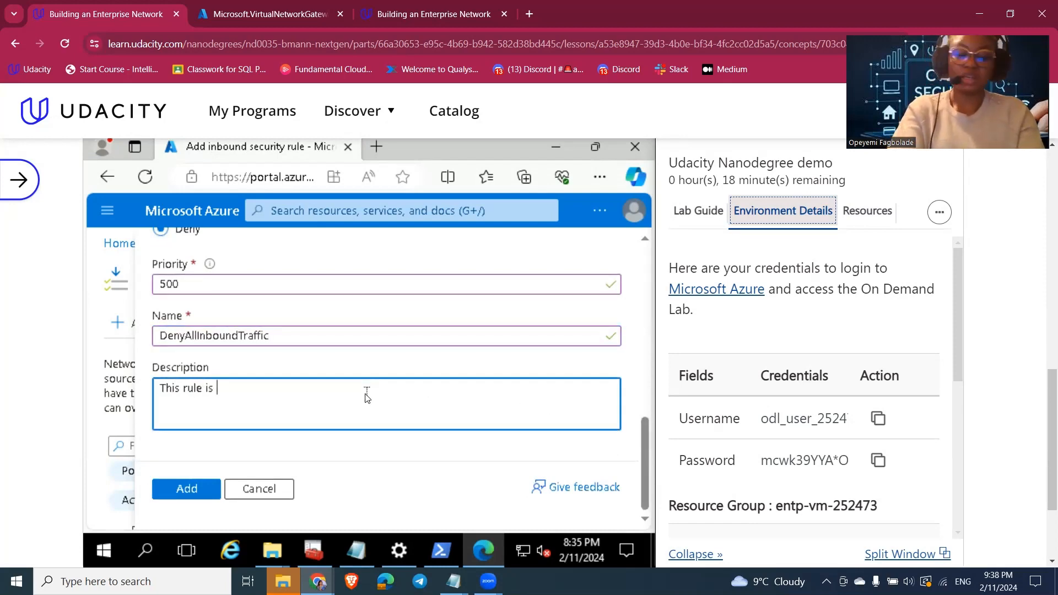
text(denyin)
key(BackSpace)
key(BackSpace)
text(i)
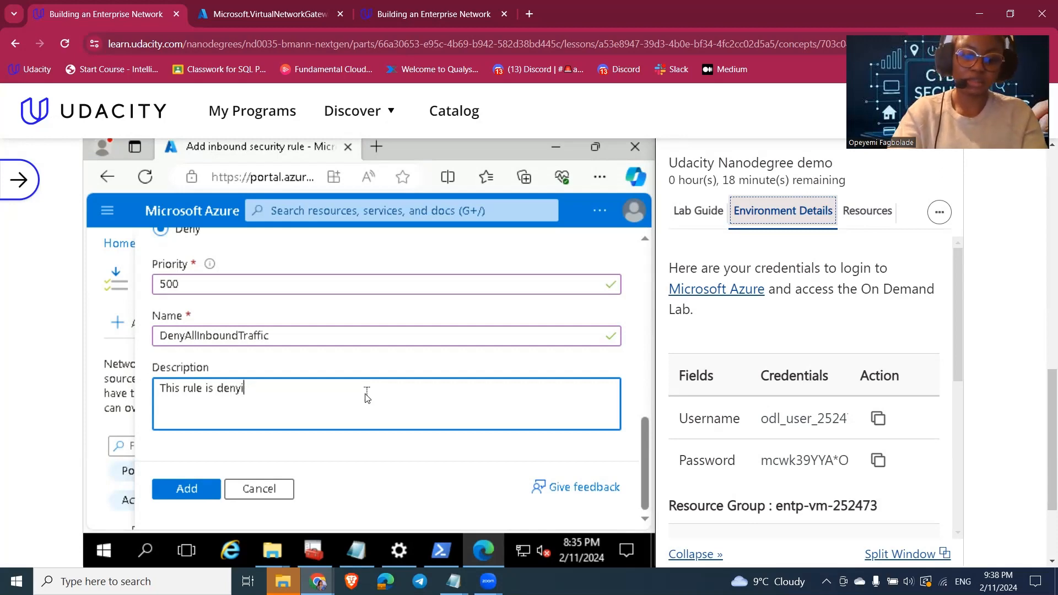
text(ng all inboun)
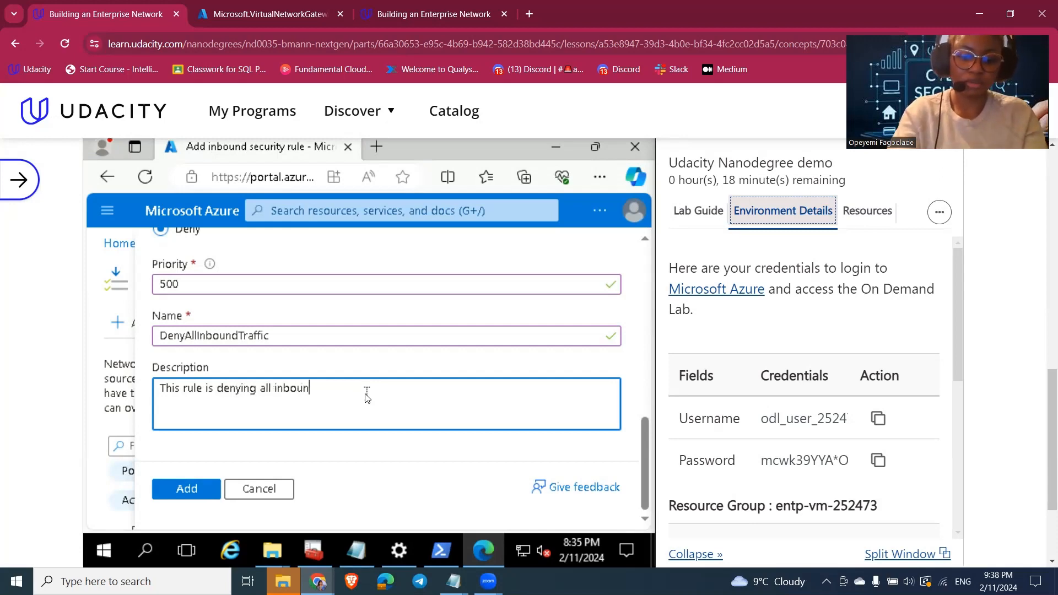
text(d traffic )
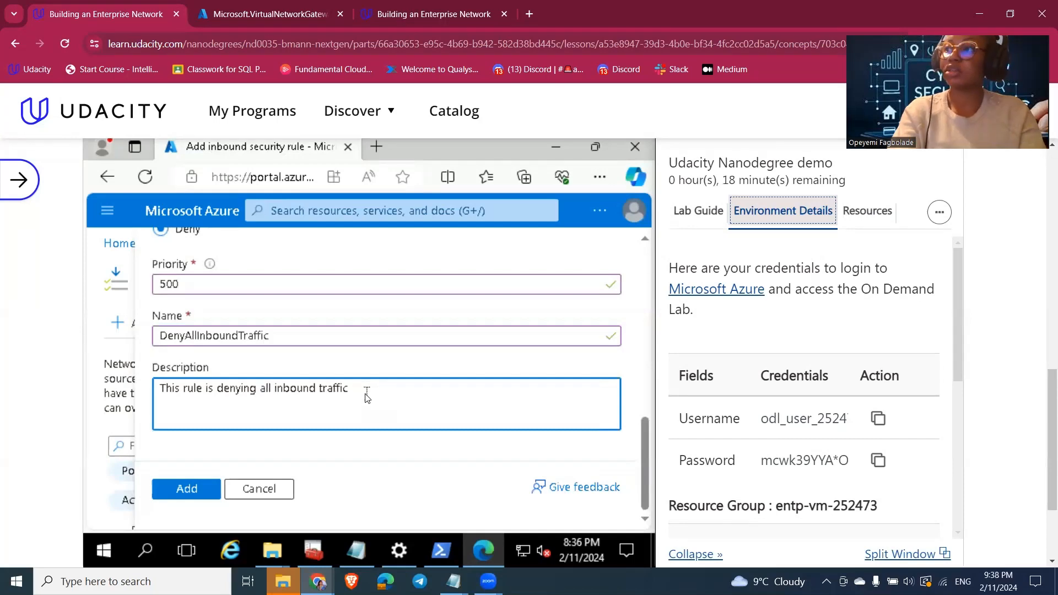
text(to o)
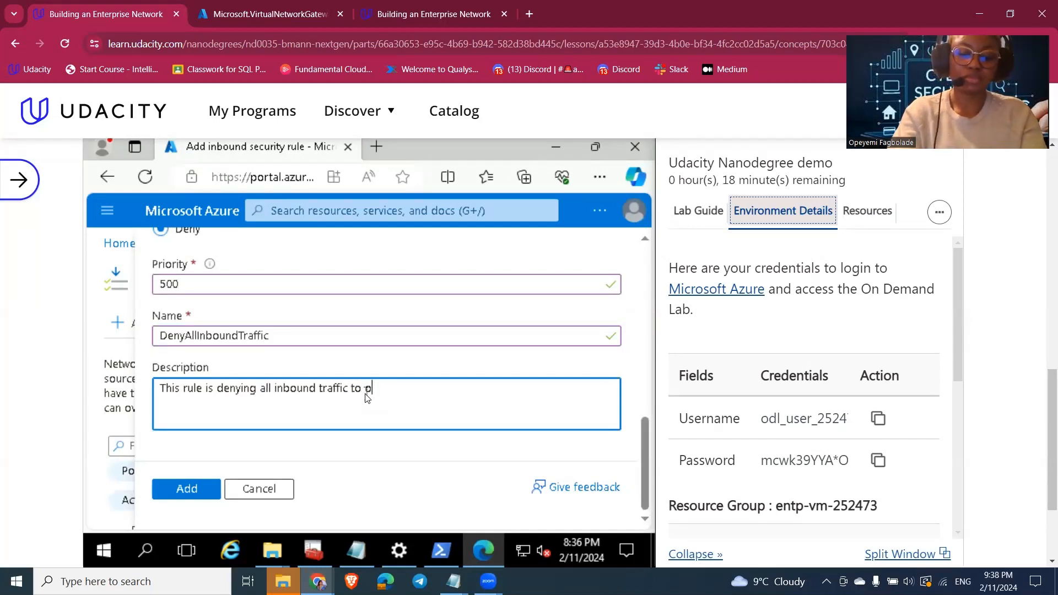
text(ur subnet)
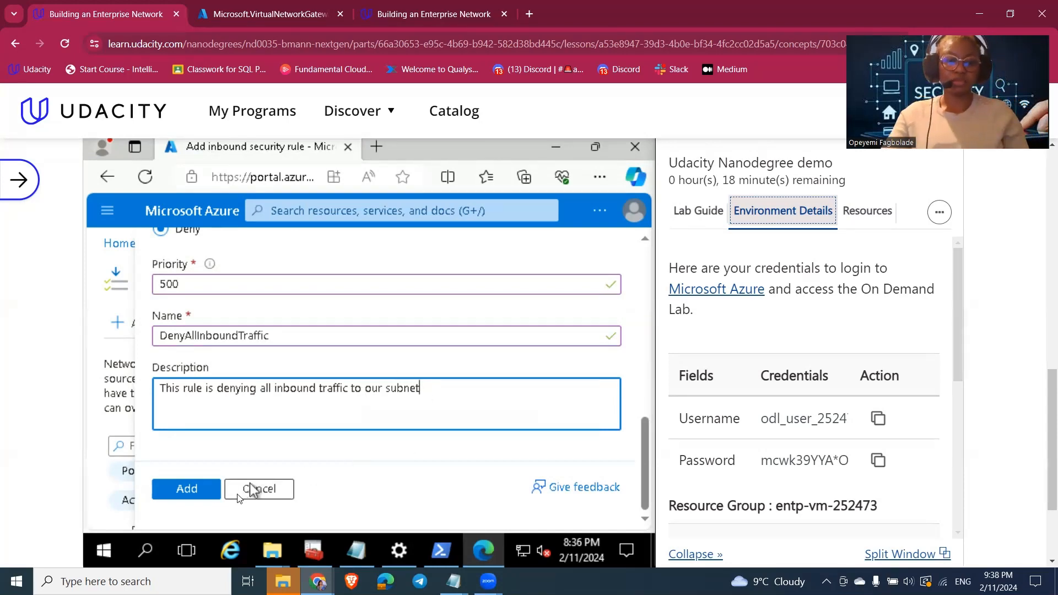
click(188, 492)
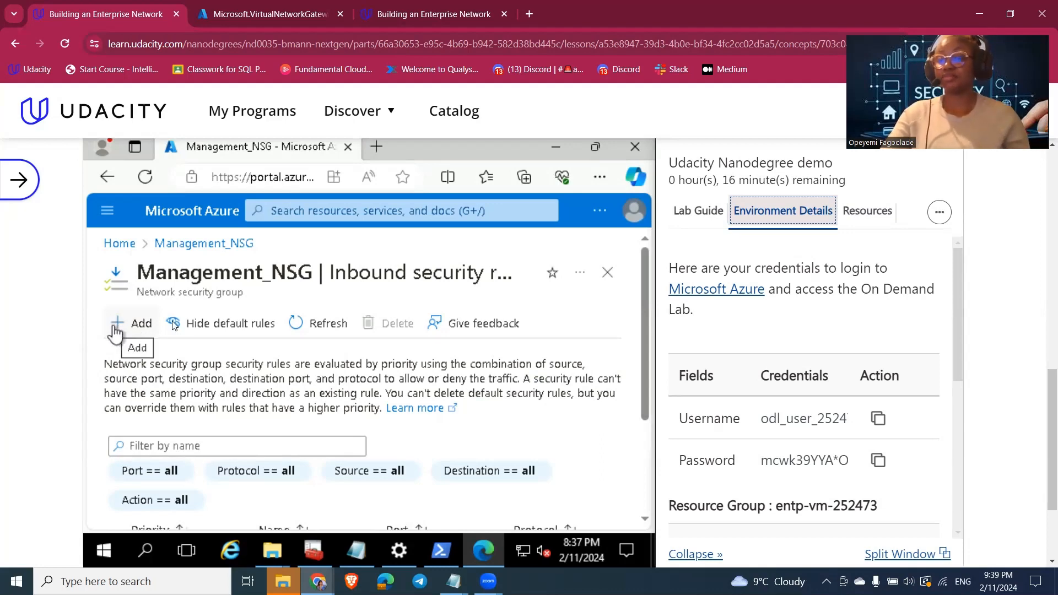
- Open the entp-252473 resource group from the resource groups list and look through its resources
click(295, 209)
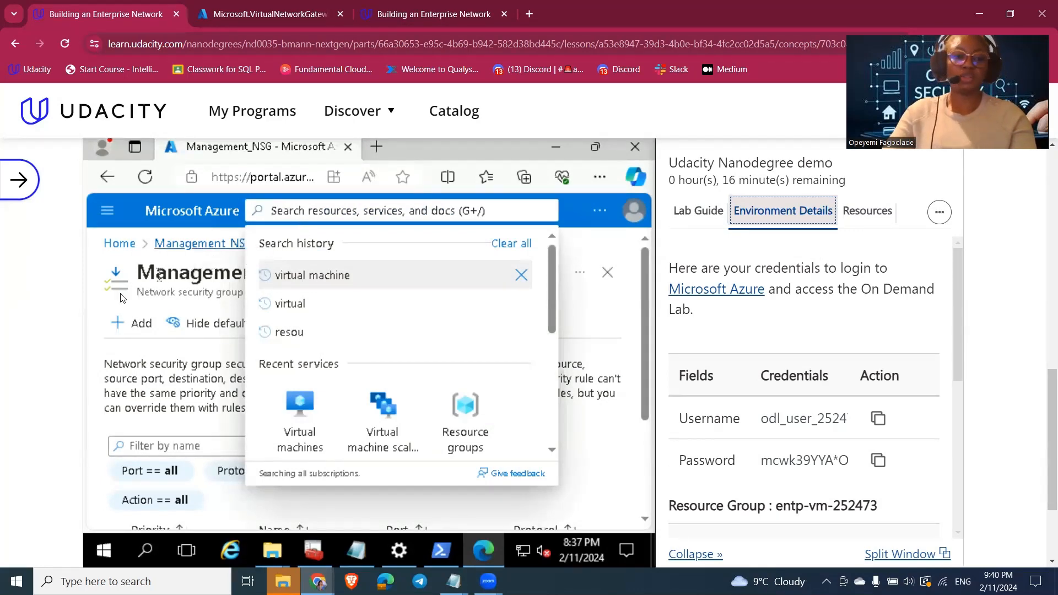
click(298, 332)
click(338, 326)
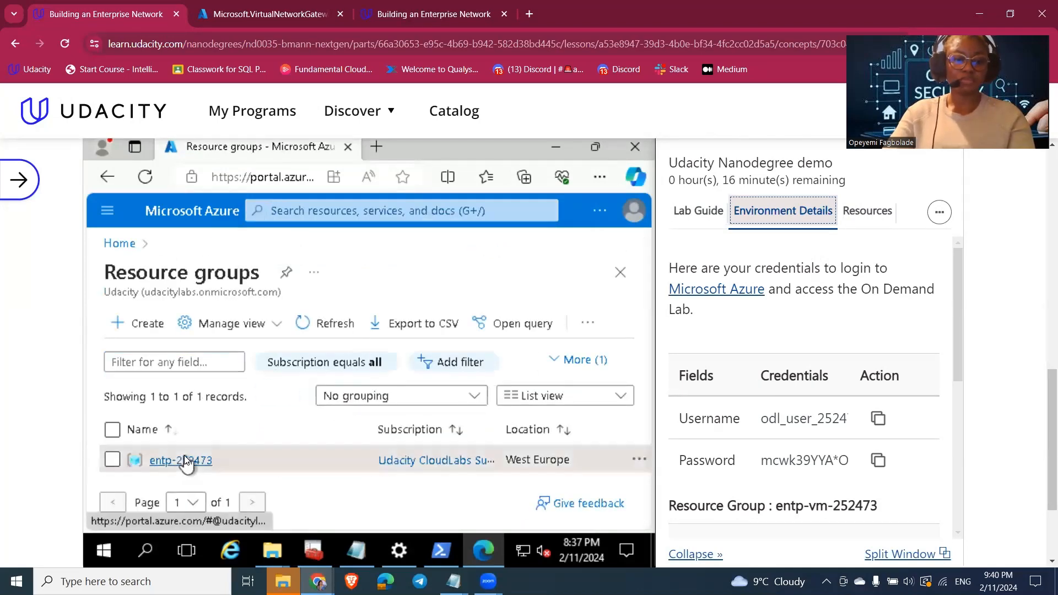
click(185, 461)
scroll(217, 405, down, 2)
scroll(217, 405, down, 3)
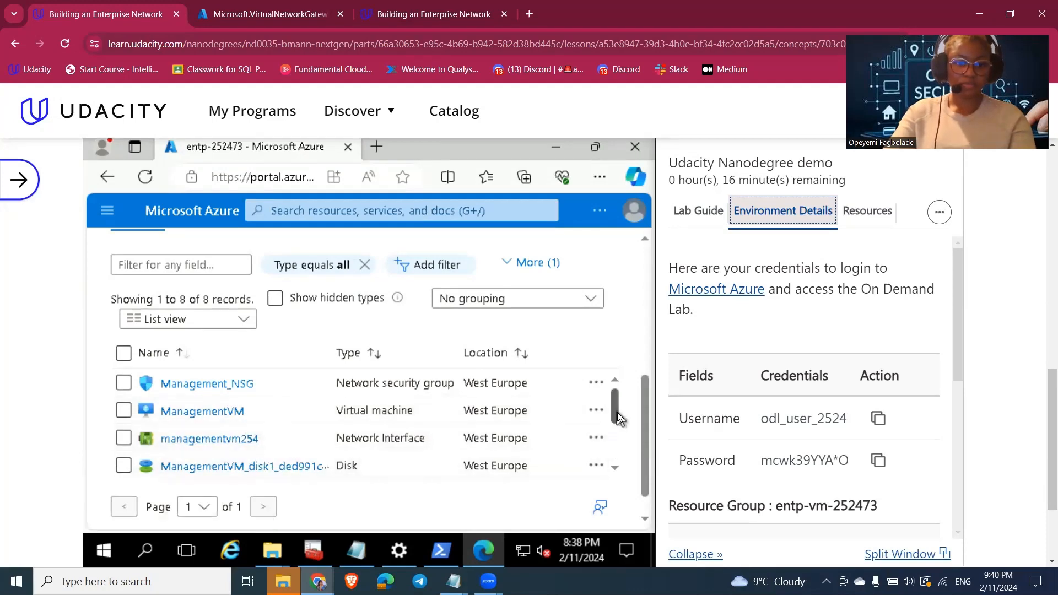
drag(617, 413, 628, 455)
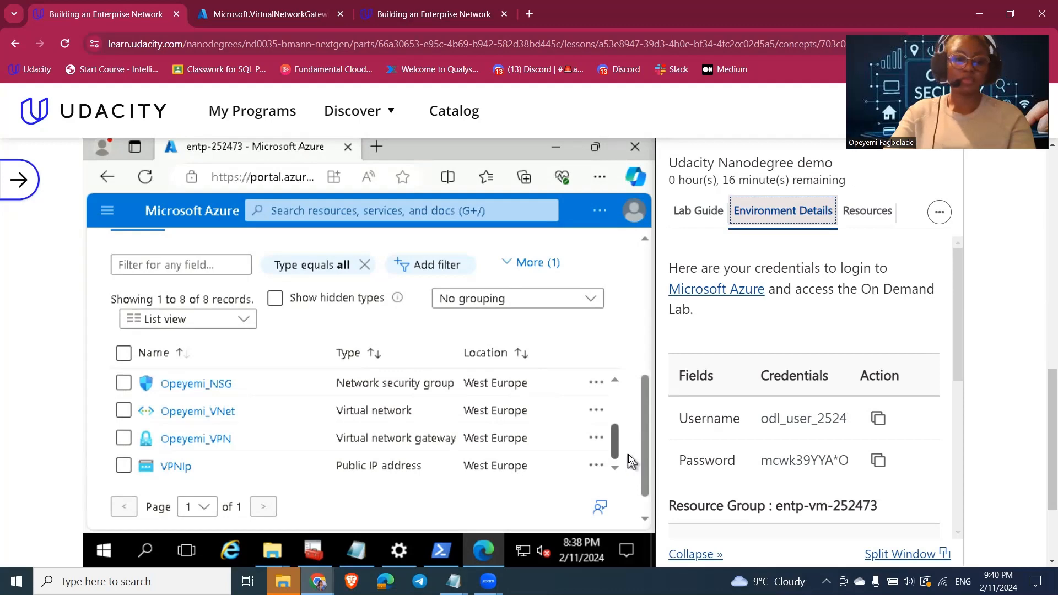
- Open the point-to-site configuration of the VPN virtual network gateway in the entp-252473 resource group
mouse_move(629, 454)
mouse_down()
mouse_move(633, 422)
mouse_move(633, 454)
mouse_up()
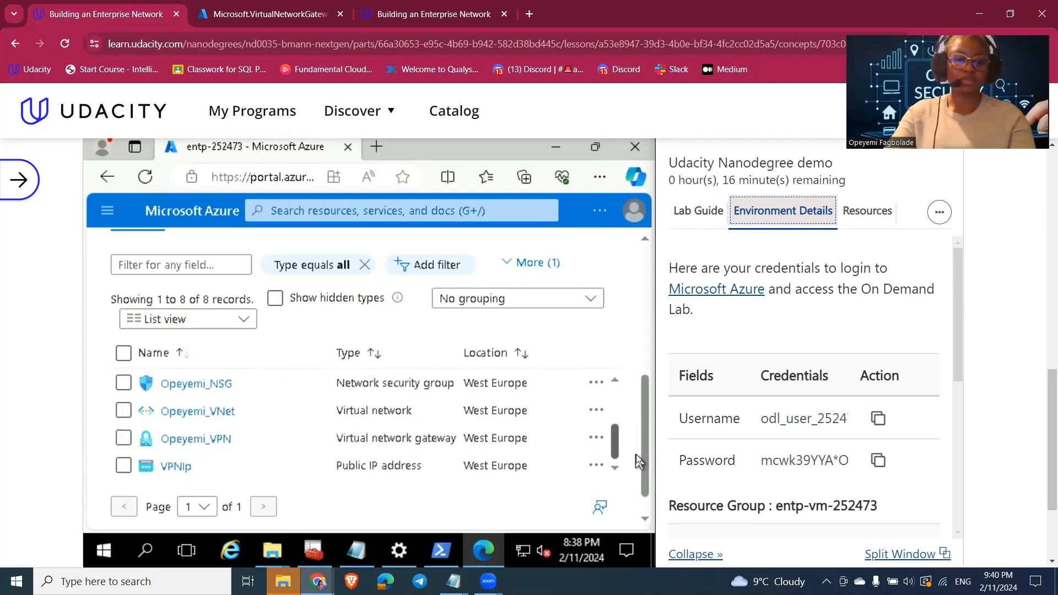
click(224, 441)
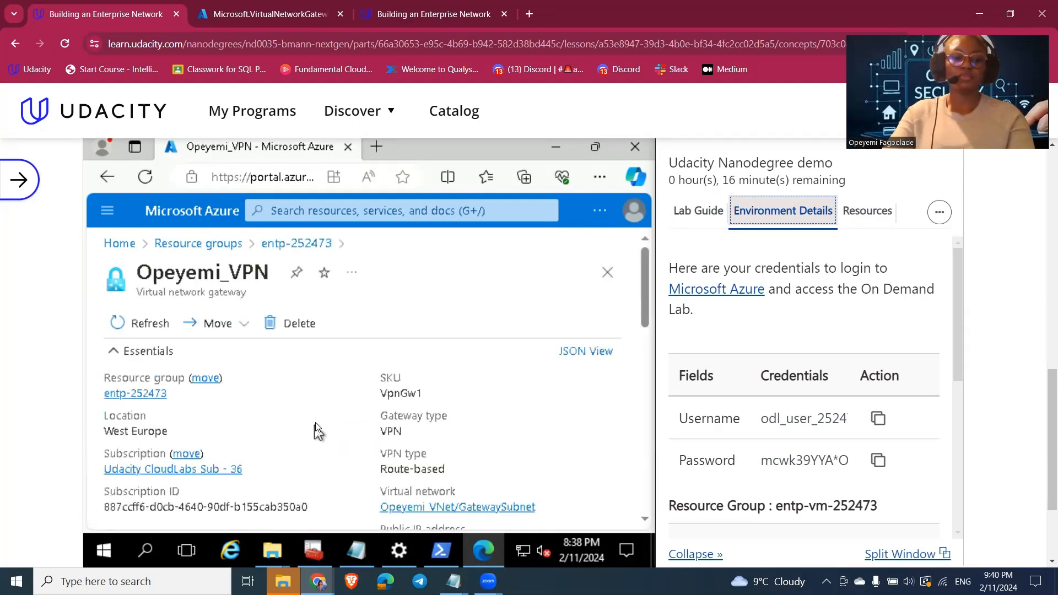
click(107, 210)
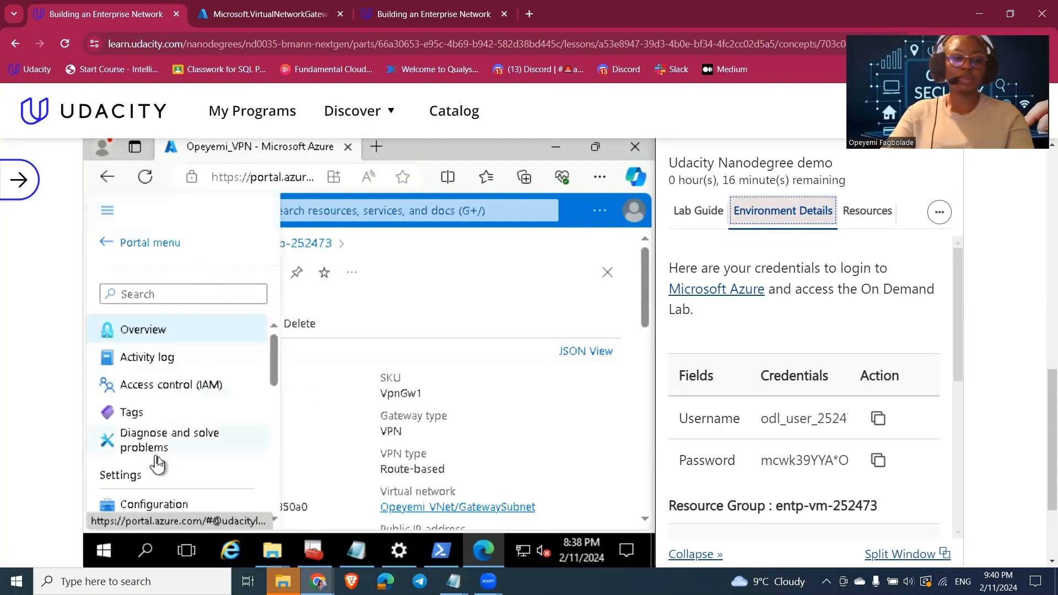
scroll(154, 457, down, 2)
click(182, 436)
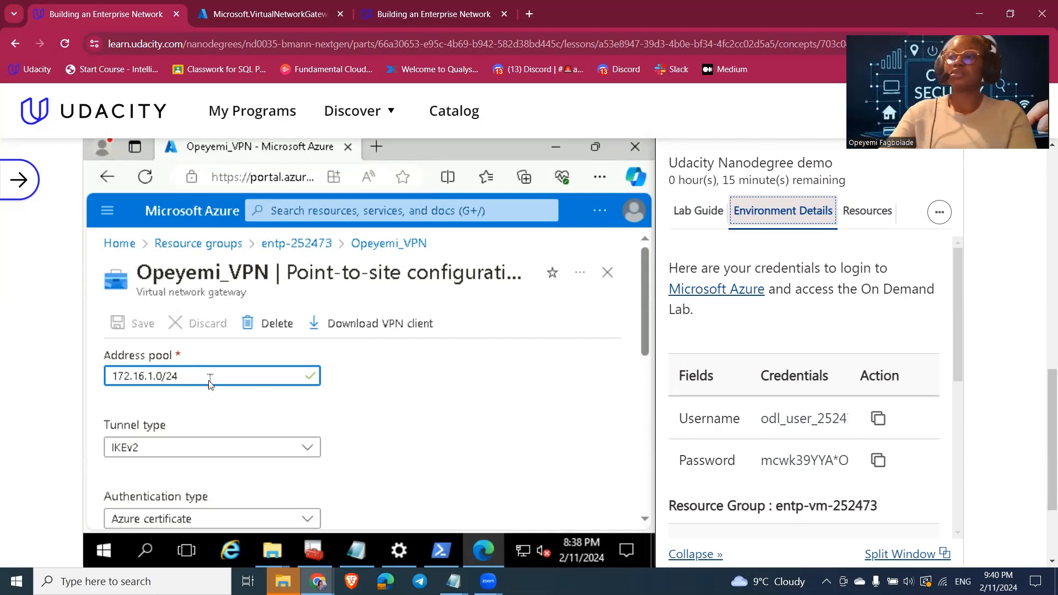
- Copy the gateway's address pool 172.16.1.0/24 into the id_rsa.pub file in Notepad and return to the Azure portal
drag(209, 381, 92, 375)
key(ctrl+c)
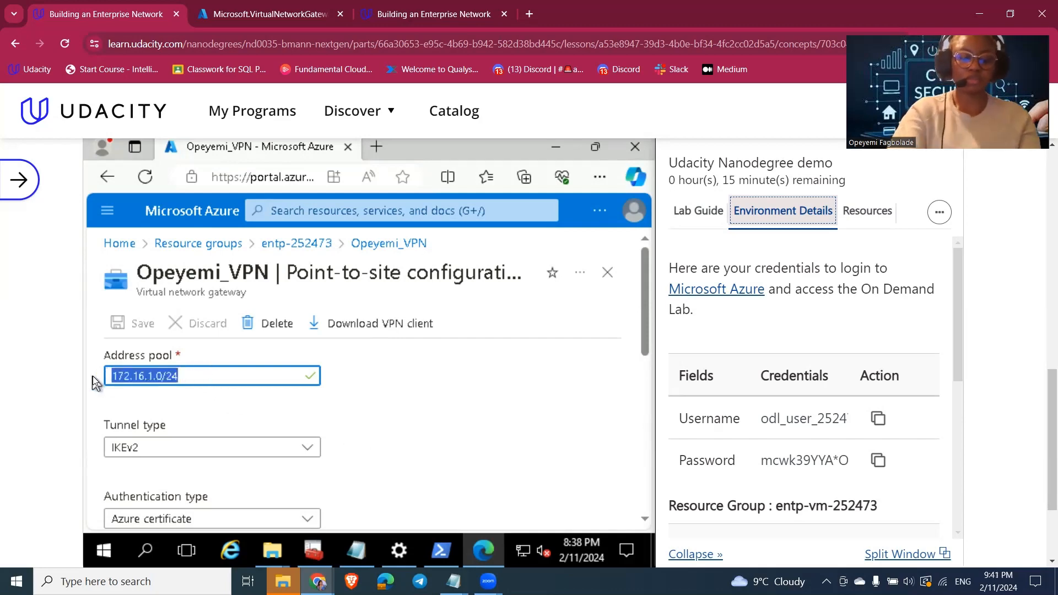
click(357, 550)
click(309, 287)
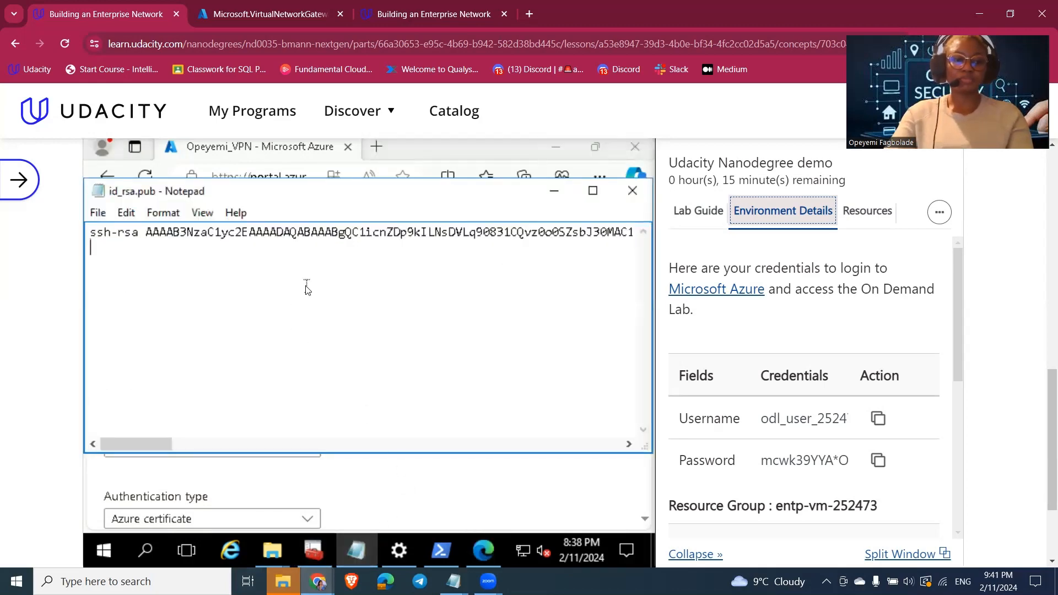
key(ctrl+v)
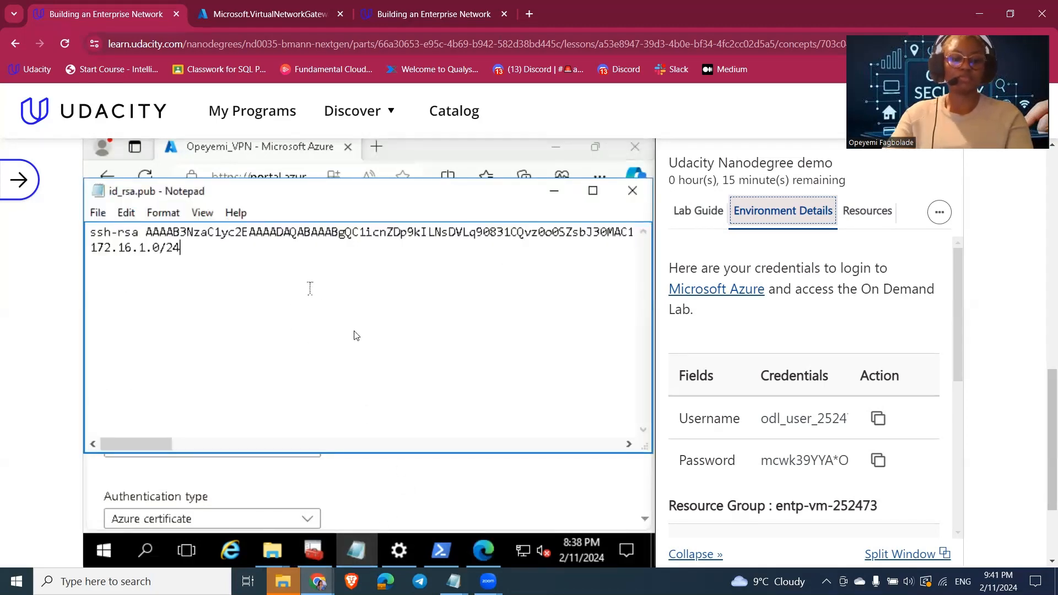
click(406, 496)
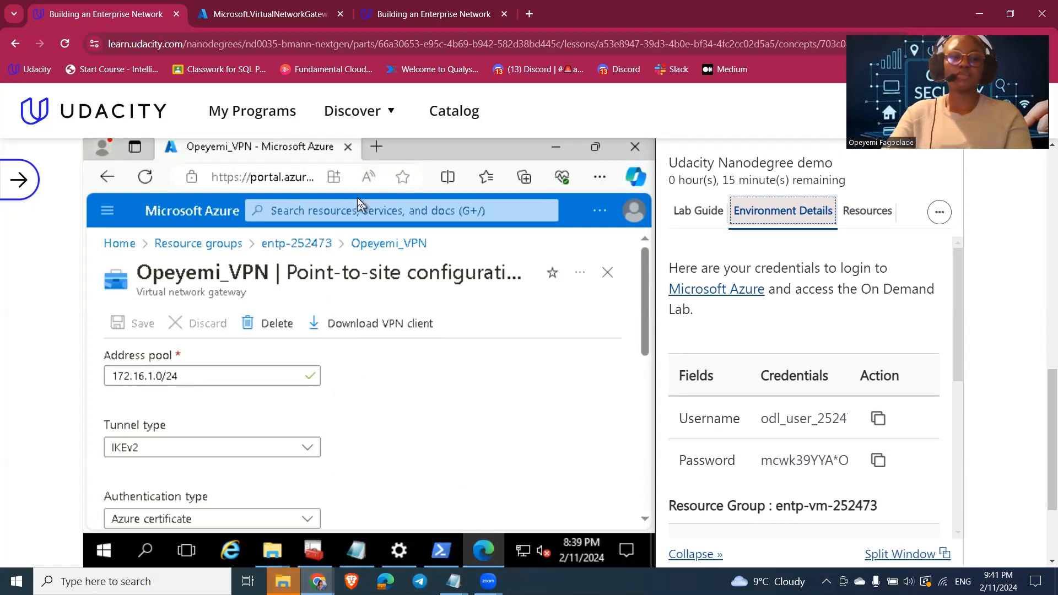
- Open the inbound security rules of Management_NSG from the entp-252473 resource group
click(199, 244)
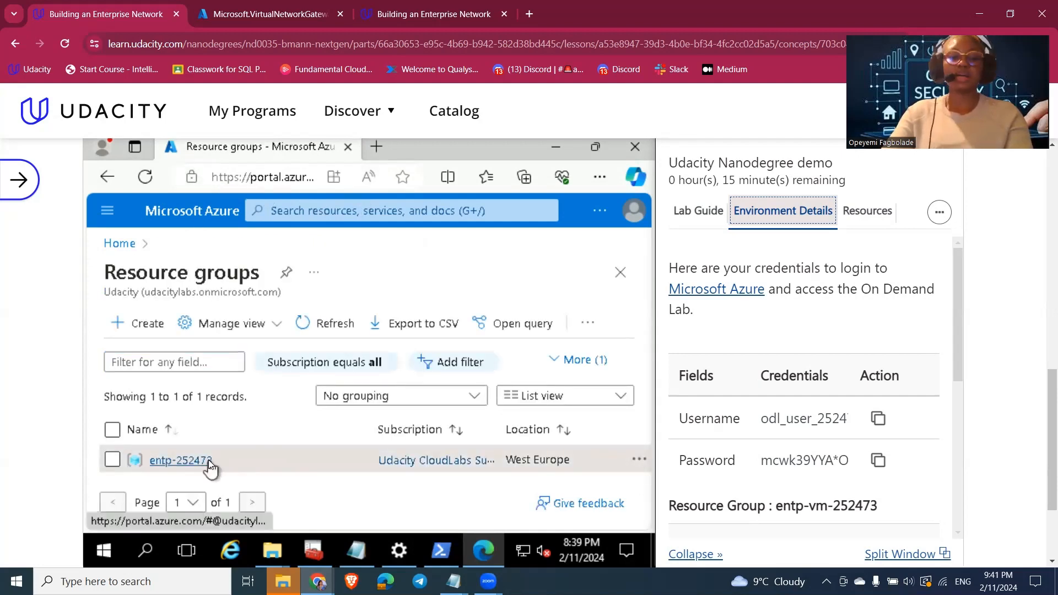
click(210, 461)
scroll(285, 440, down, 5)
scroll(285, 440, down, 1)
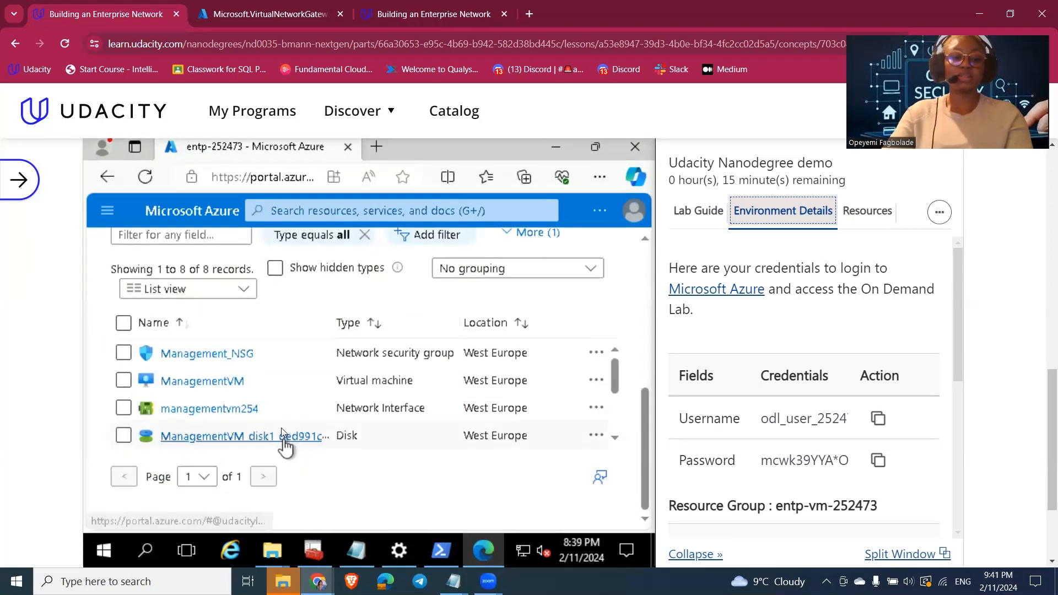
click(232, 358)
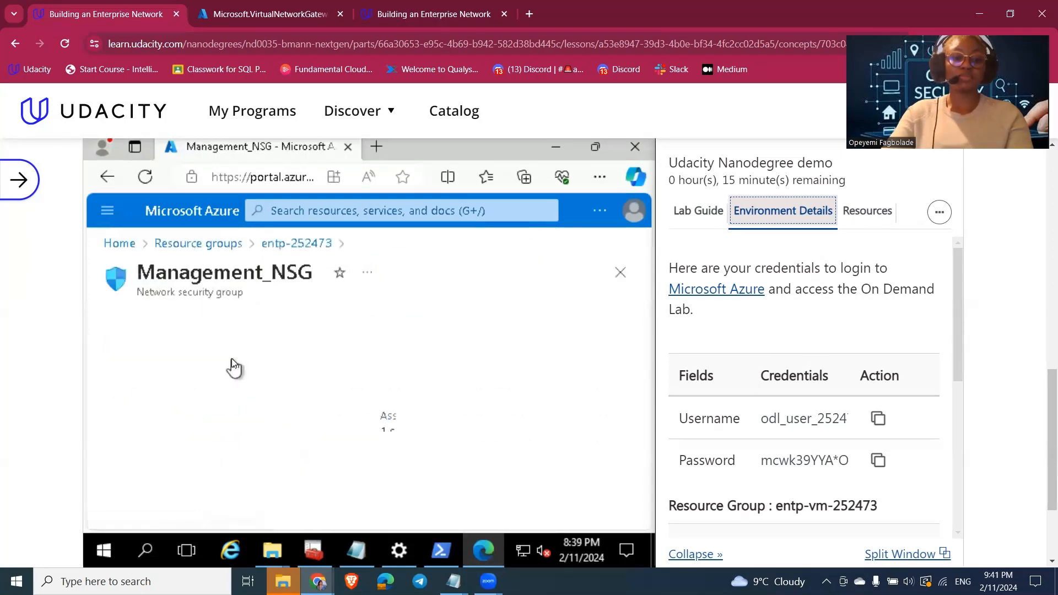
click(118, 212)
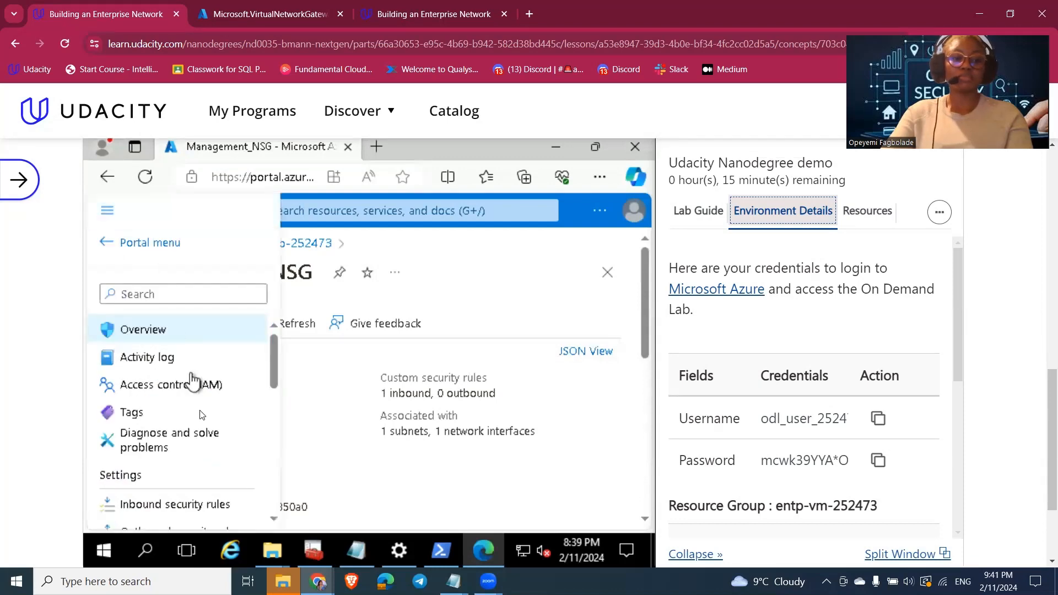
scroll(195, 386, down, 3)
click(173, 378)
scroll(366, 410, down, 3)
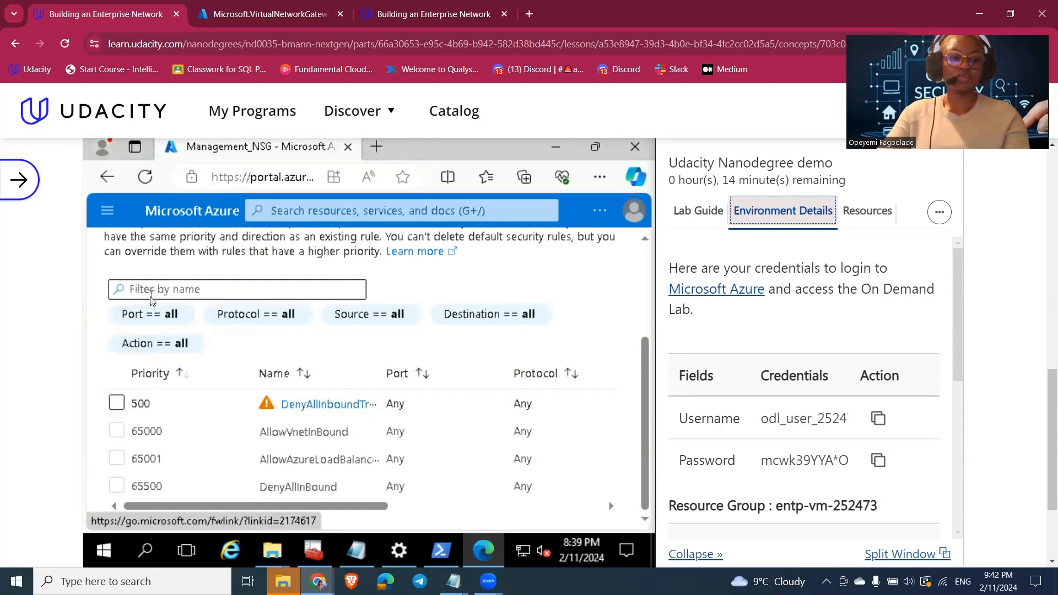
- Start a new inbound security rule with IP Addresses as its source and 172.16.1.0/24 as the source range
scroll(153, 301, up, 3)
click(134, 304)
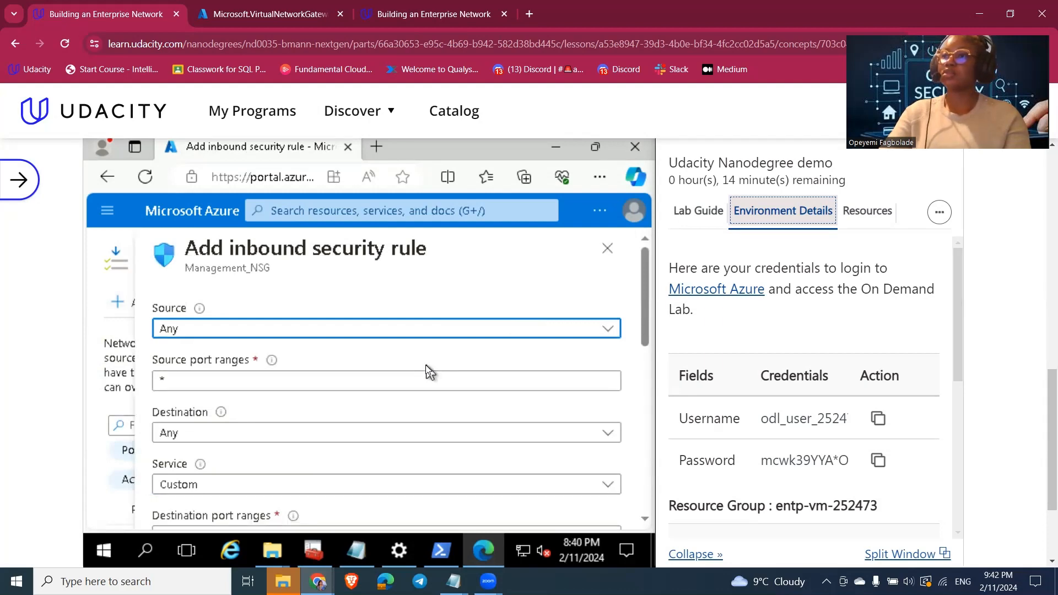
click(267, 329)
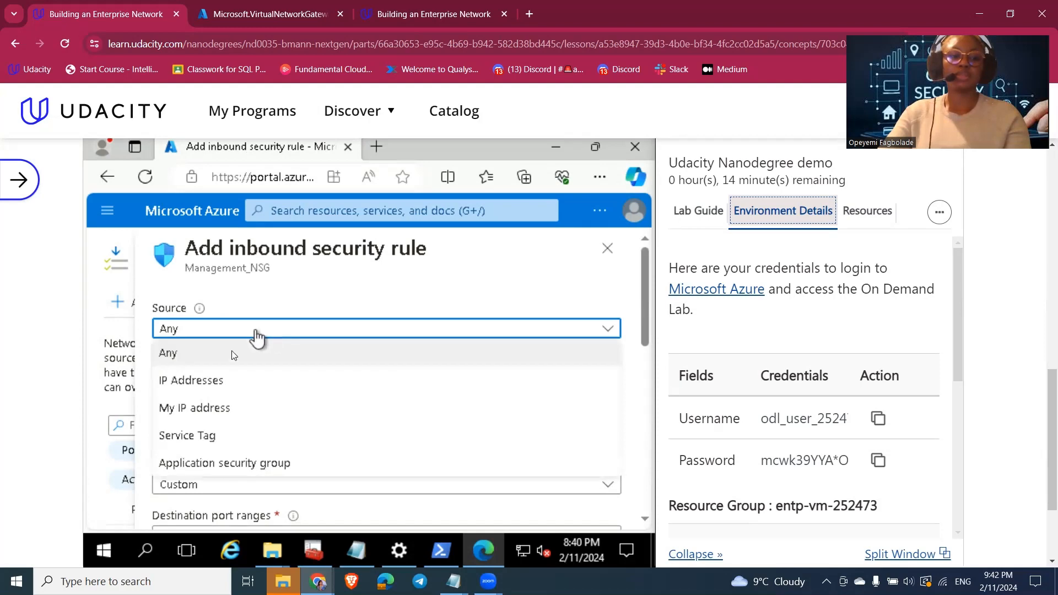
click(223, 386)
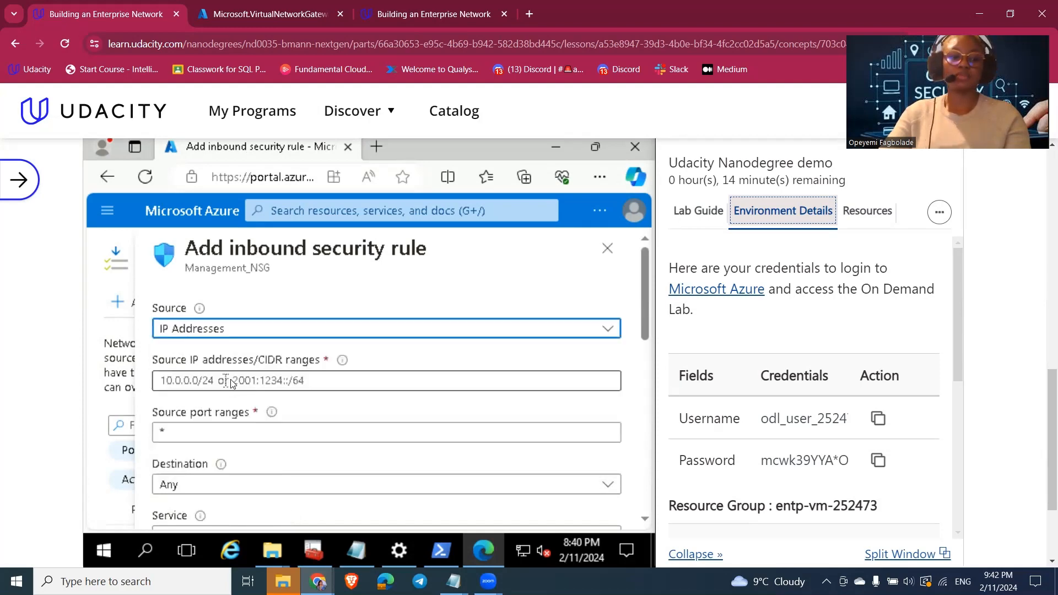
click(271, 380)
key(ctrl+v)
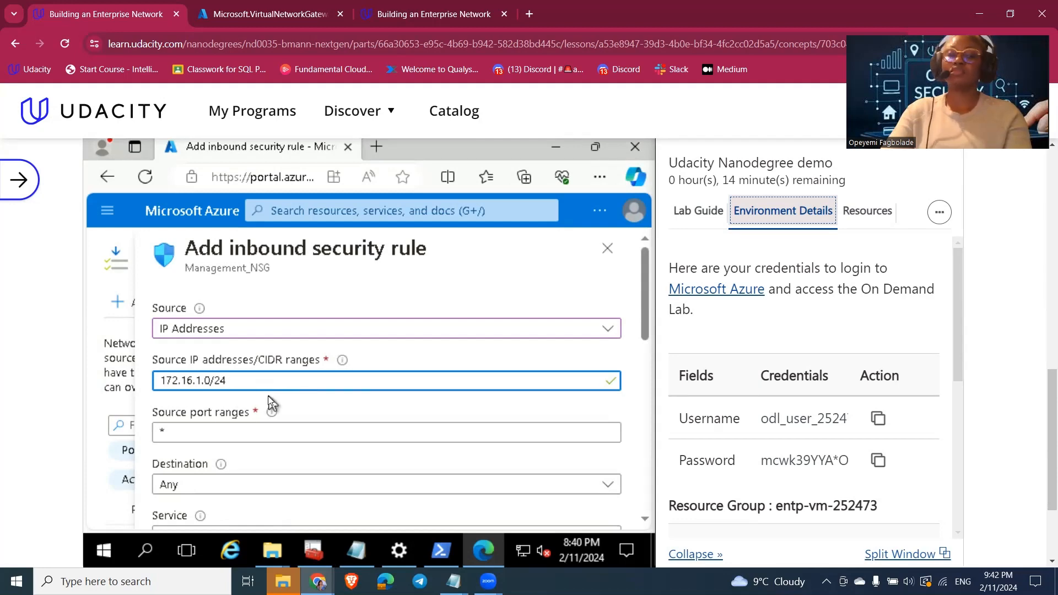
mouse_move(273, 417)
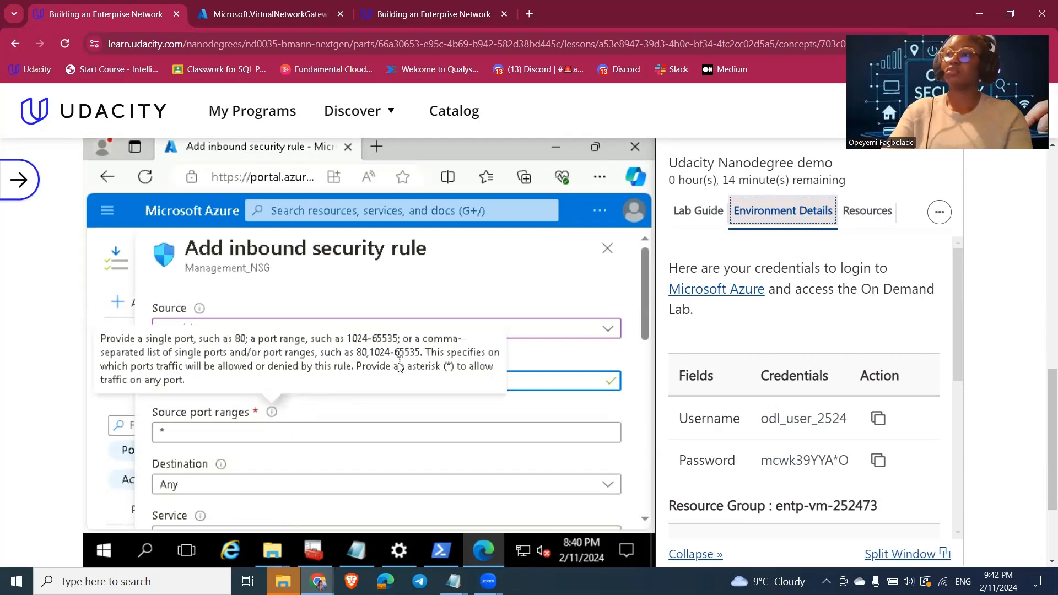
- Set the rule's destination to Service Tag with VirtualNetwork as the destination service tag
scroll(384, 436, down, 1)
click(383, 439)
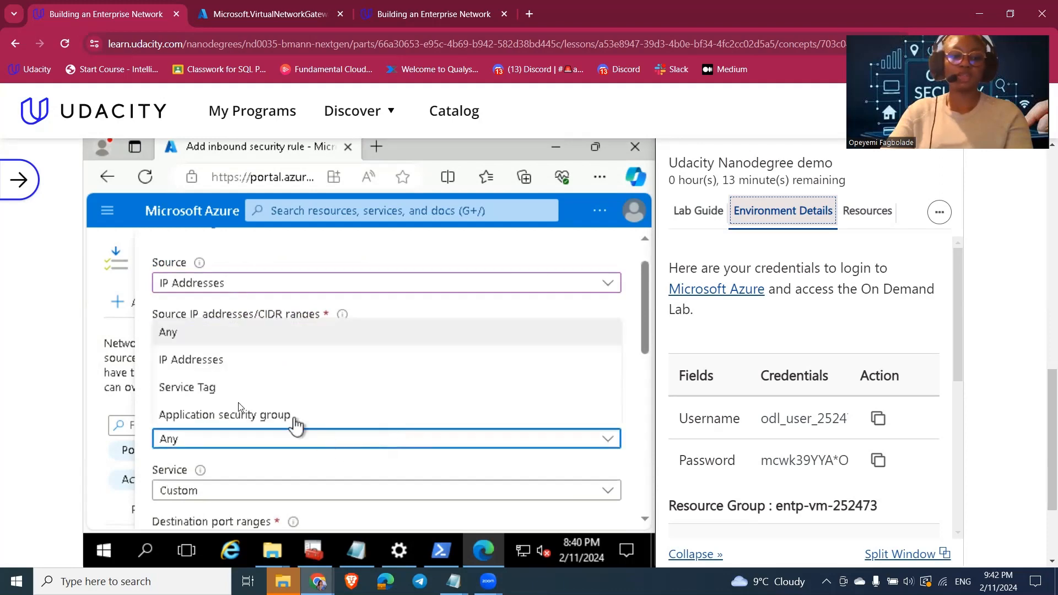
click(221, 384)
scroll(251, 424, down, 2)
click(282, 402)
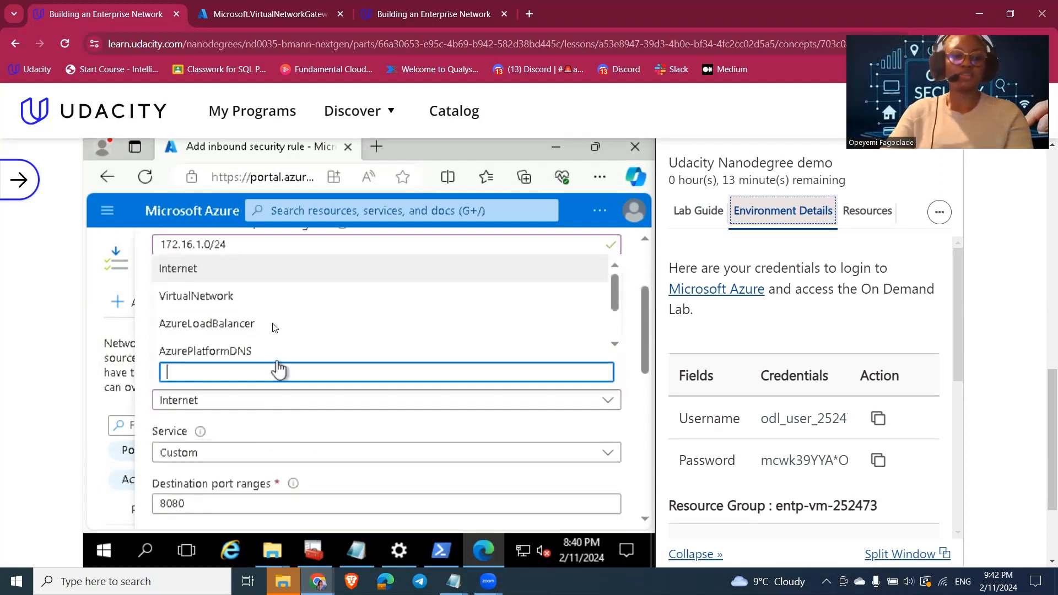
click(223, 296)
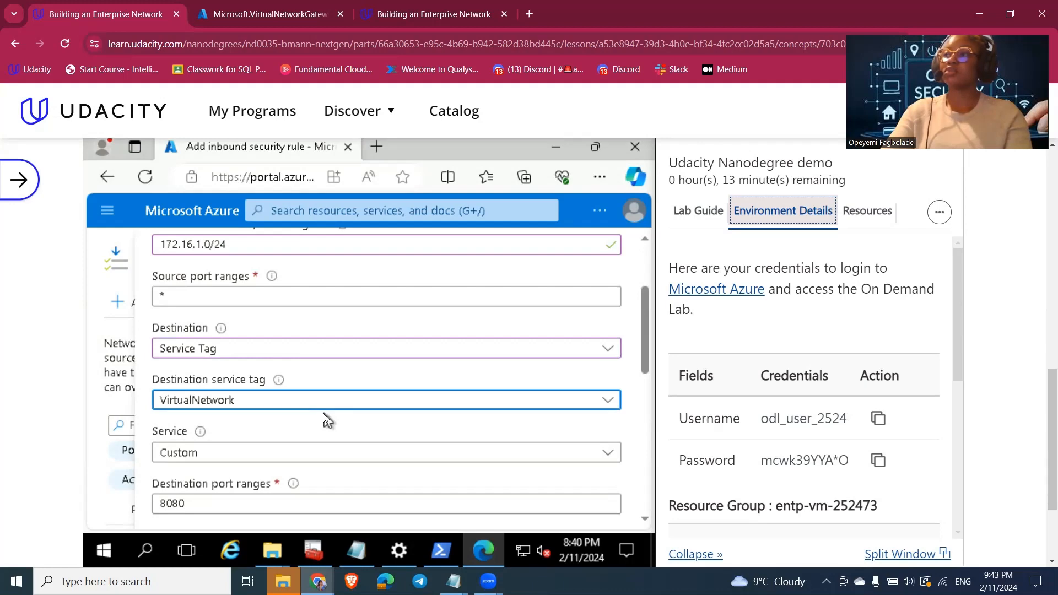
scroll(325, 419, down, 3)
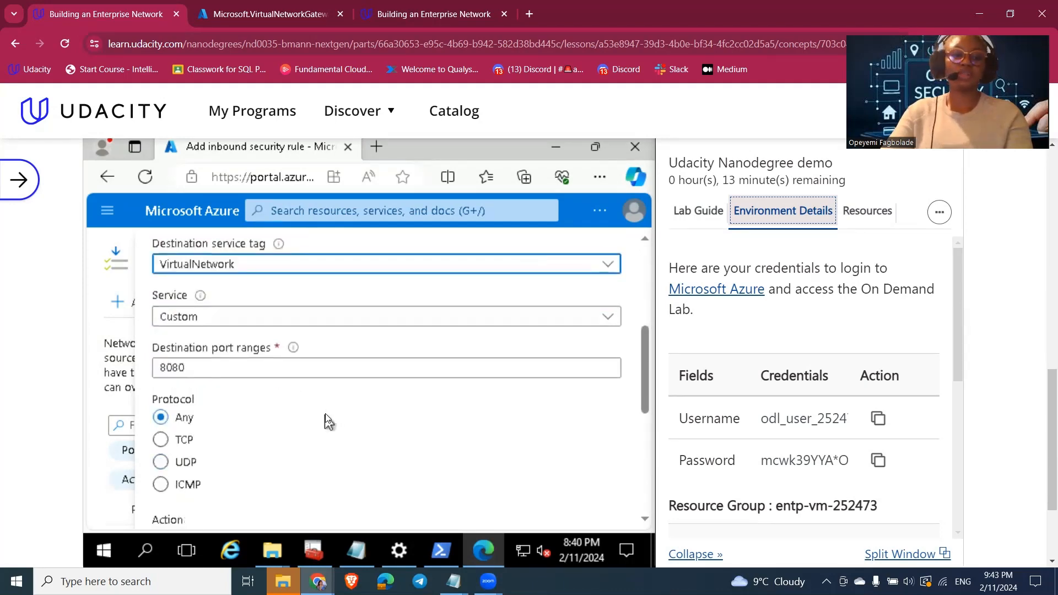
click(379, 317)
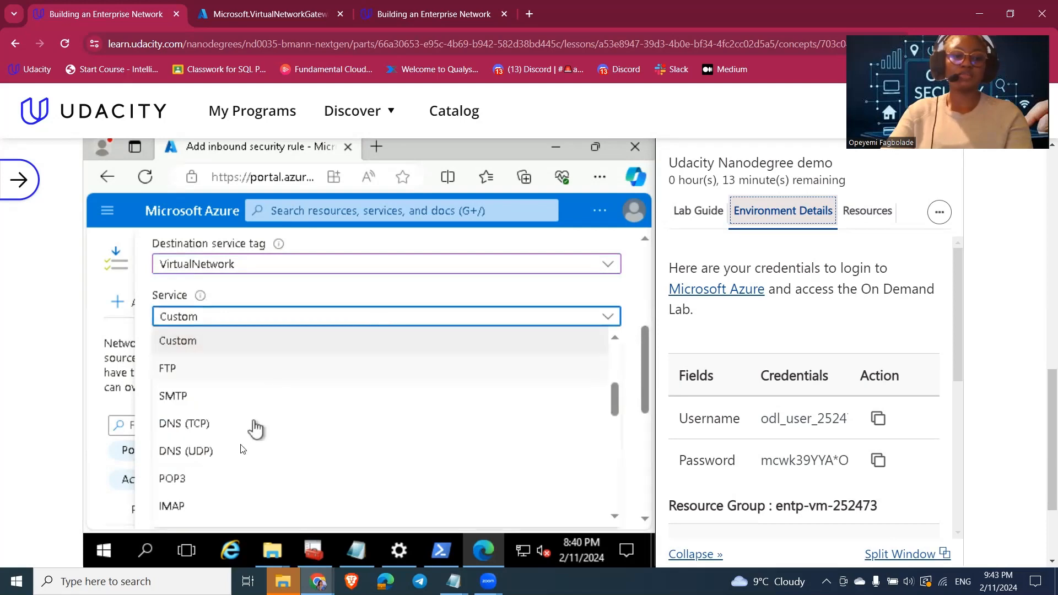
scroll(210, 499, down, 2)
scroll(210, 495, down, 5)
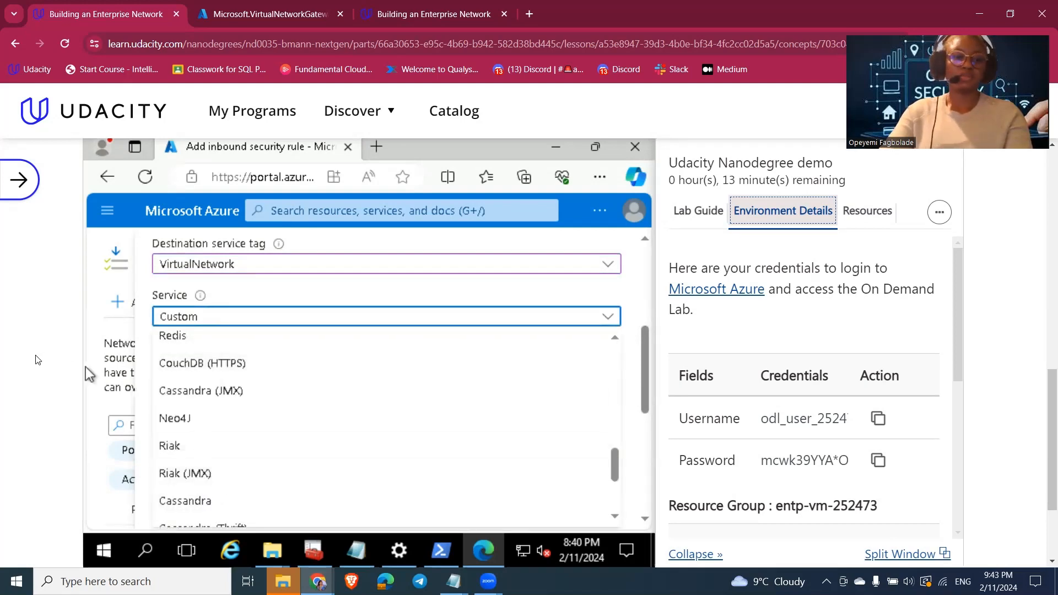
click(638, 300)
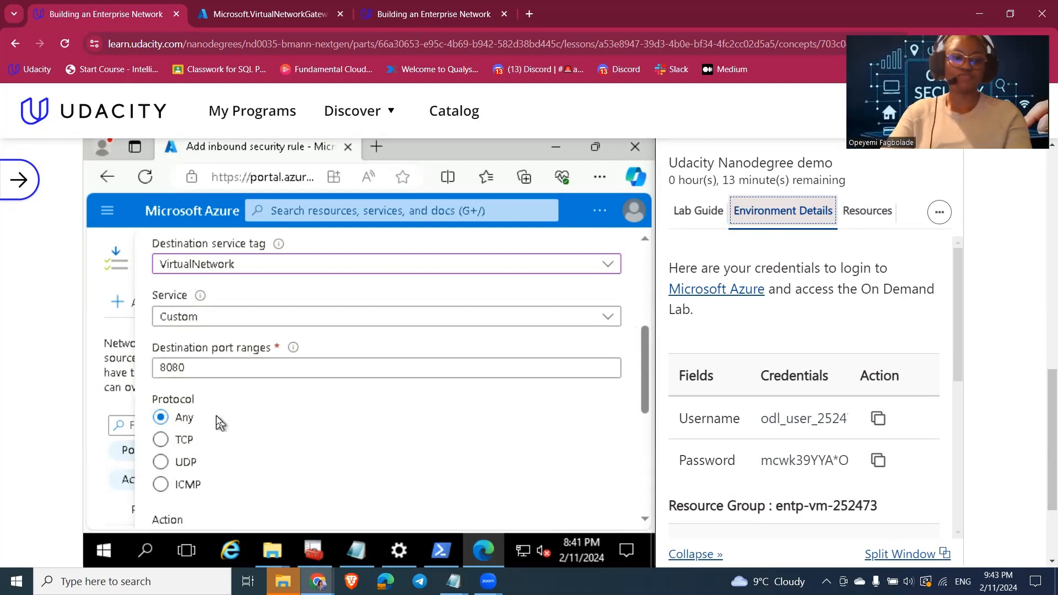
scroll(354, 368, down, 3)
scroll(357, 370, up, 3)
scroll(357, 371, down, 3)
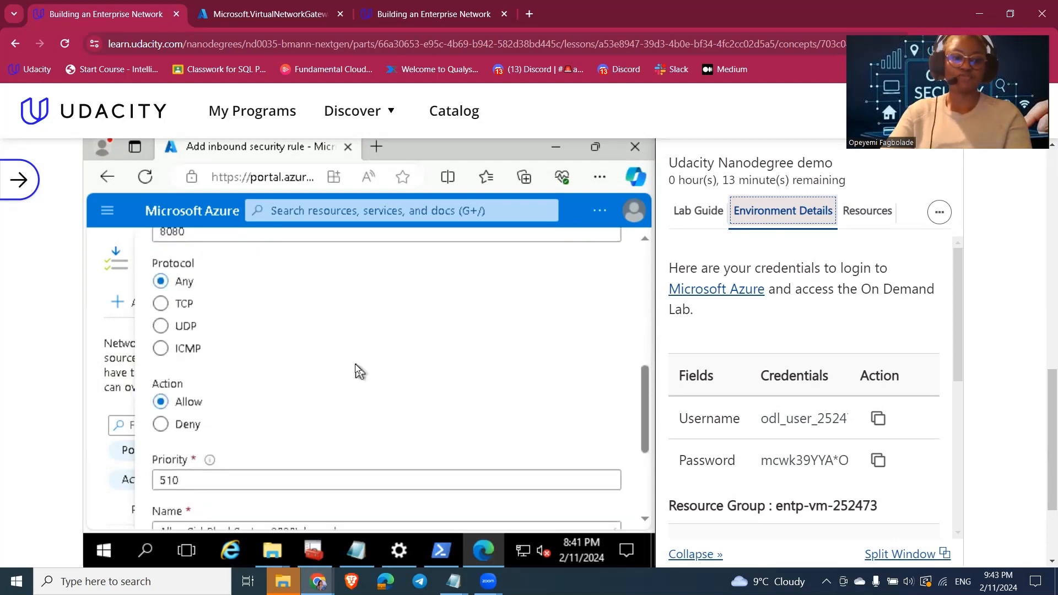
scroll(356, 371, up, 3)
click(610, 318)
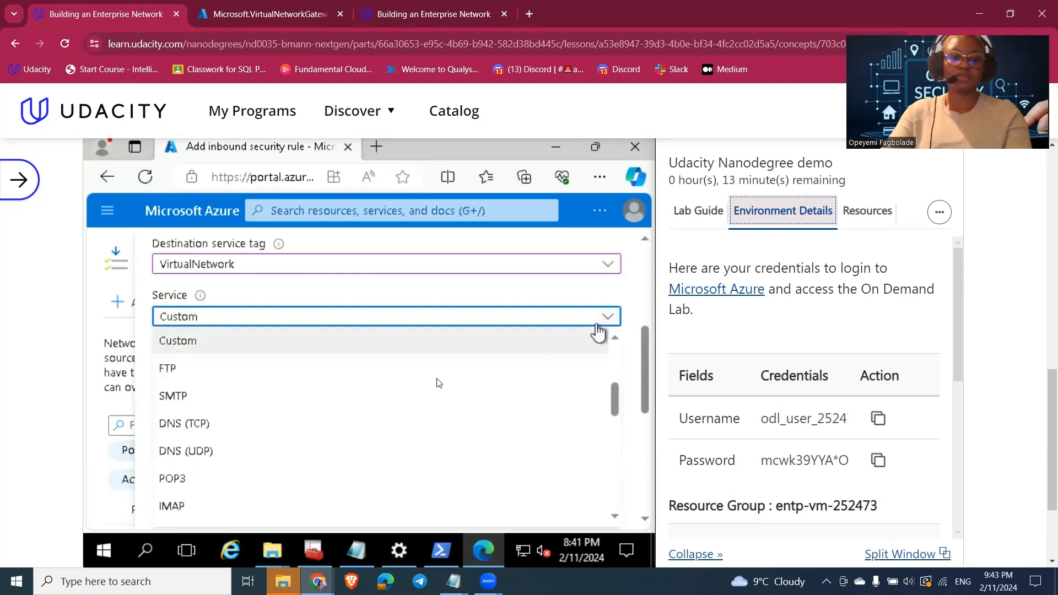
scroll(339, 401, down, 1)
click(358, 319)
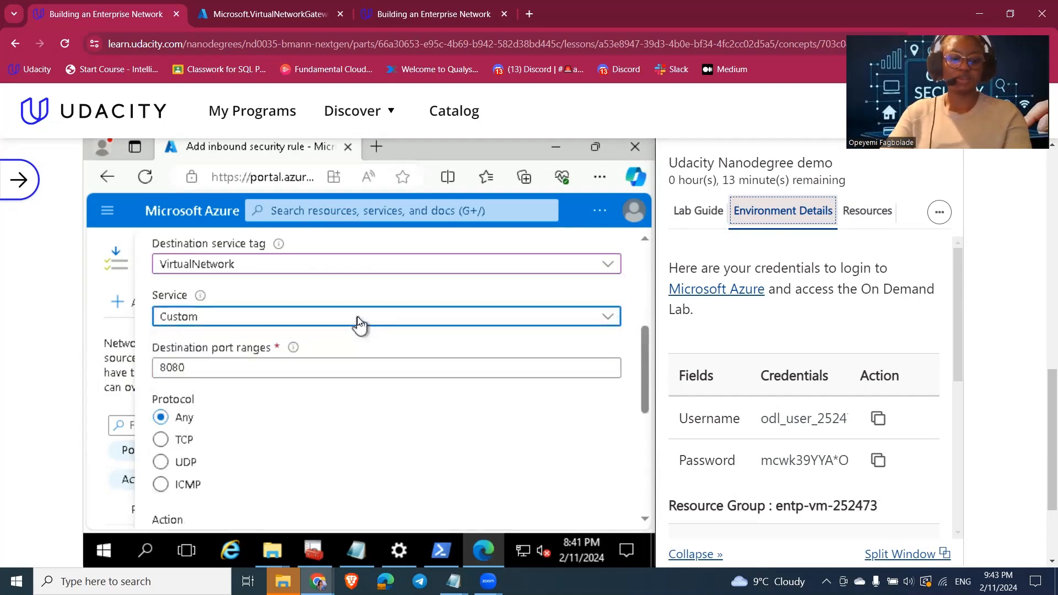
- Set the inbound rule's service to SSH
click(521, 319)
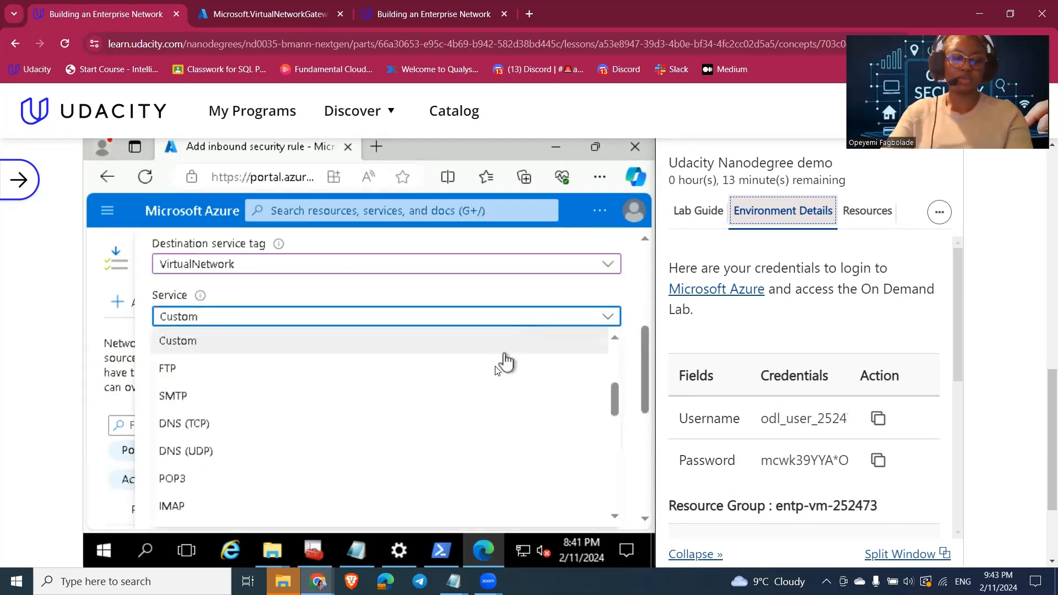
scroll(499, 389, down, 8)
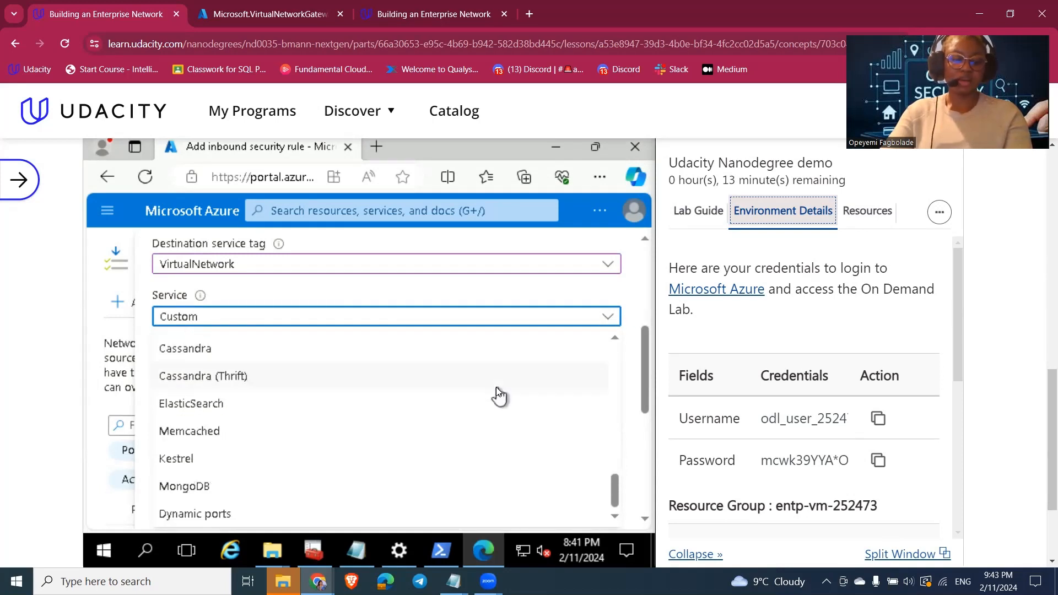
scroll(496, 387, up, 4)
scroll(496, 386, up, 6)
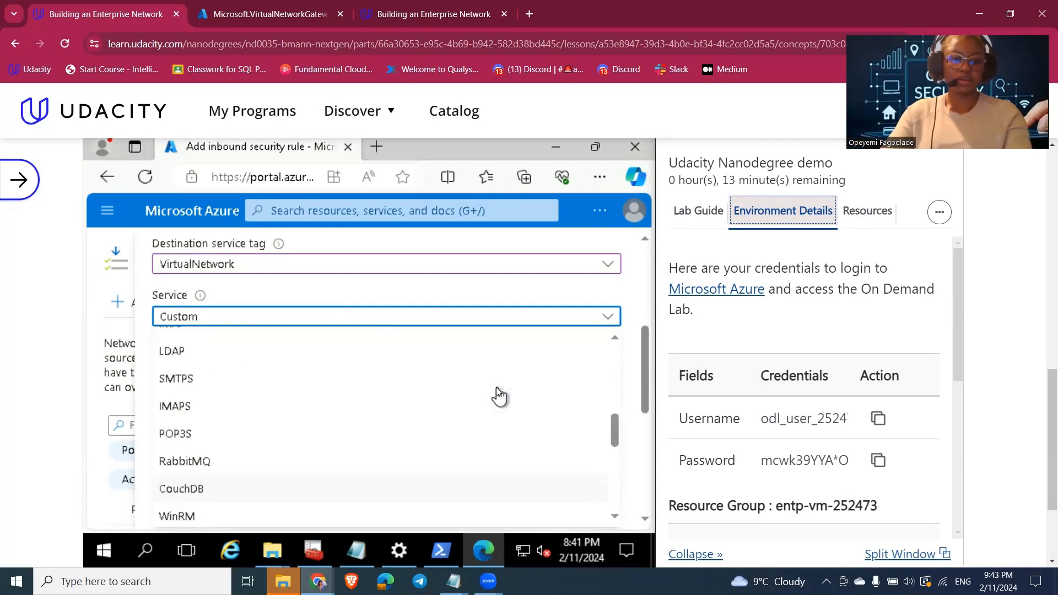
scroll(496, 387, up, 2)
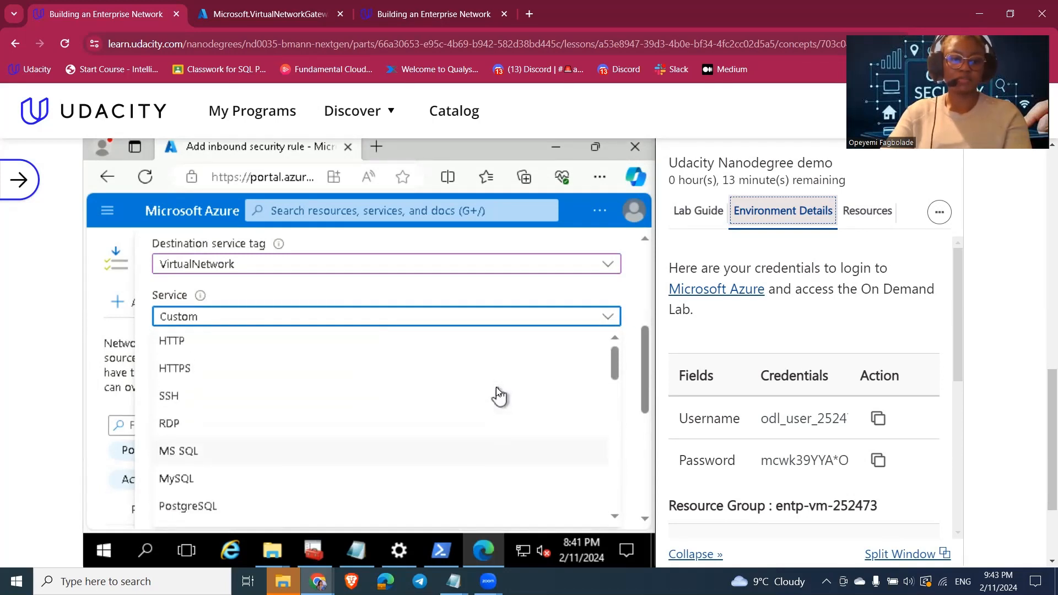
click(235, 402)
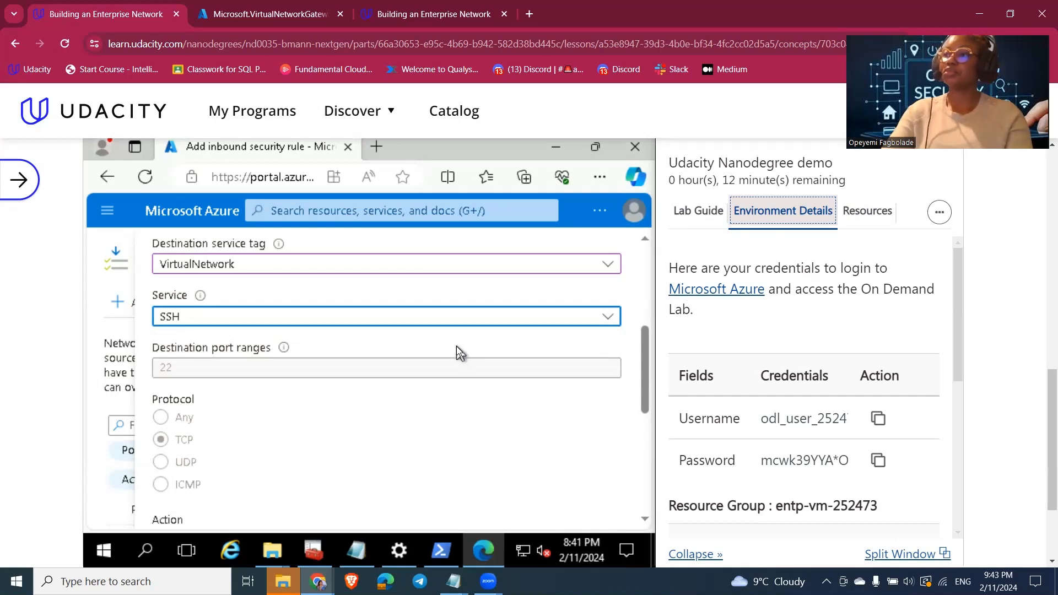
- Set the SSH inbound rule's priority to 400, keeping its action as Allow
scroll(616, 337, down, 3)
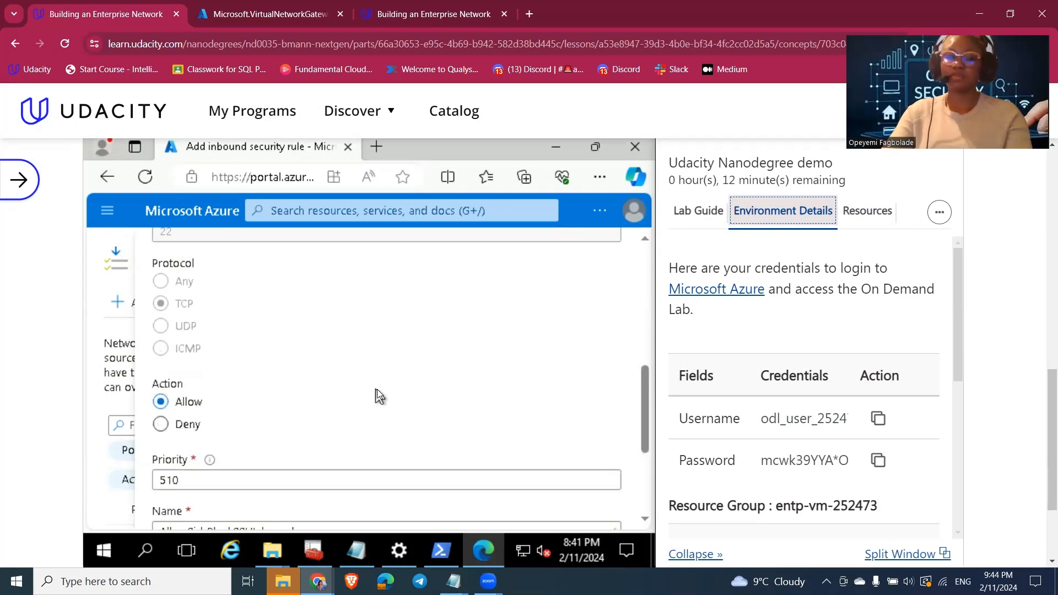
scroll(377, 389, down, 2)
drag(179, 390, 91, 409)
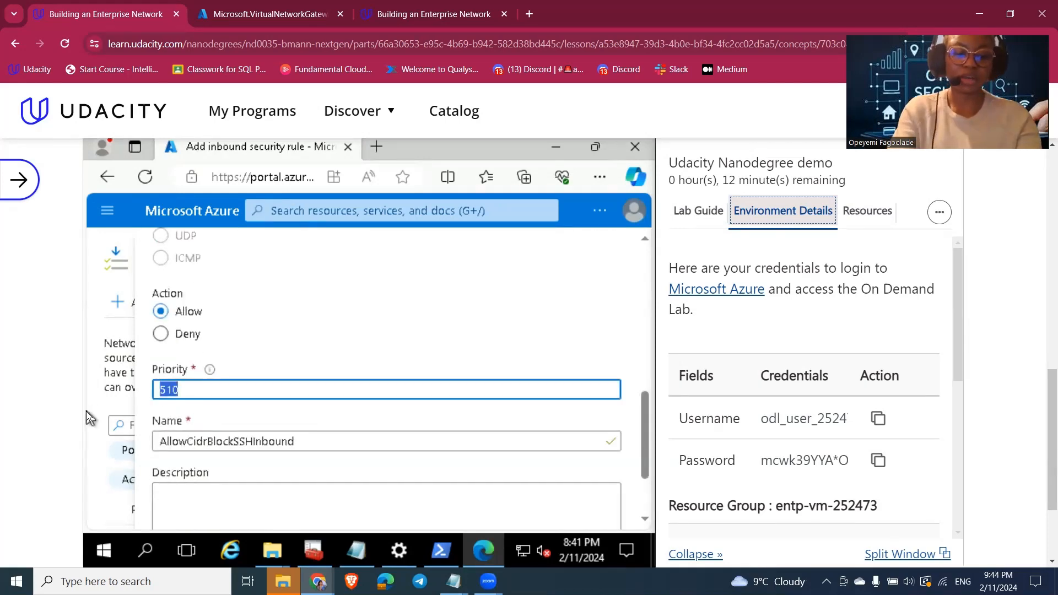
text(400)
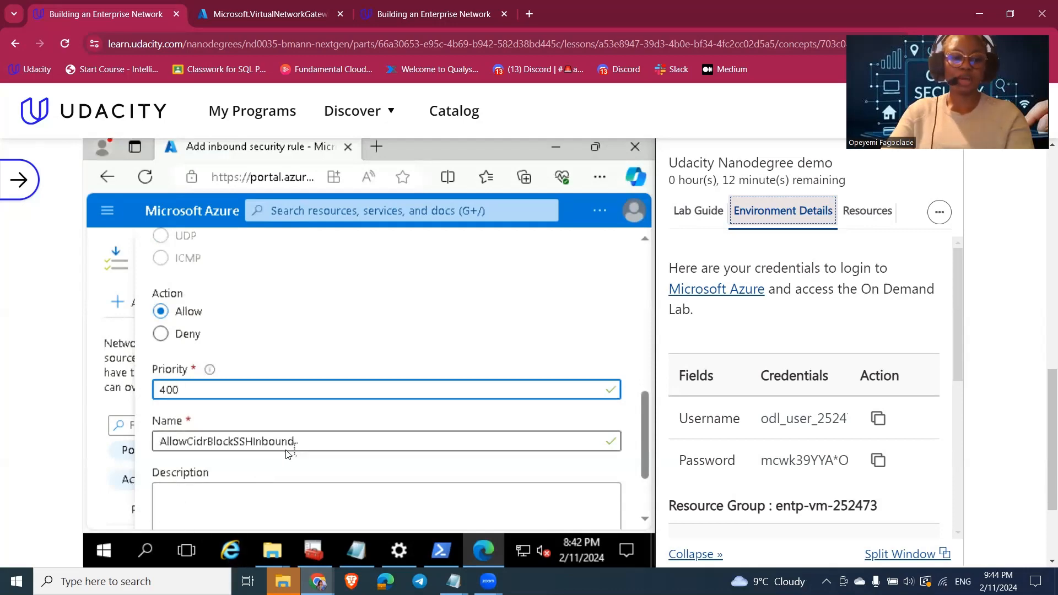
- Name the inbound security rule AllowInboundTrafficOverVPN
drag(309, 444, 183, 463)
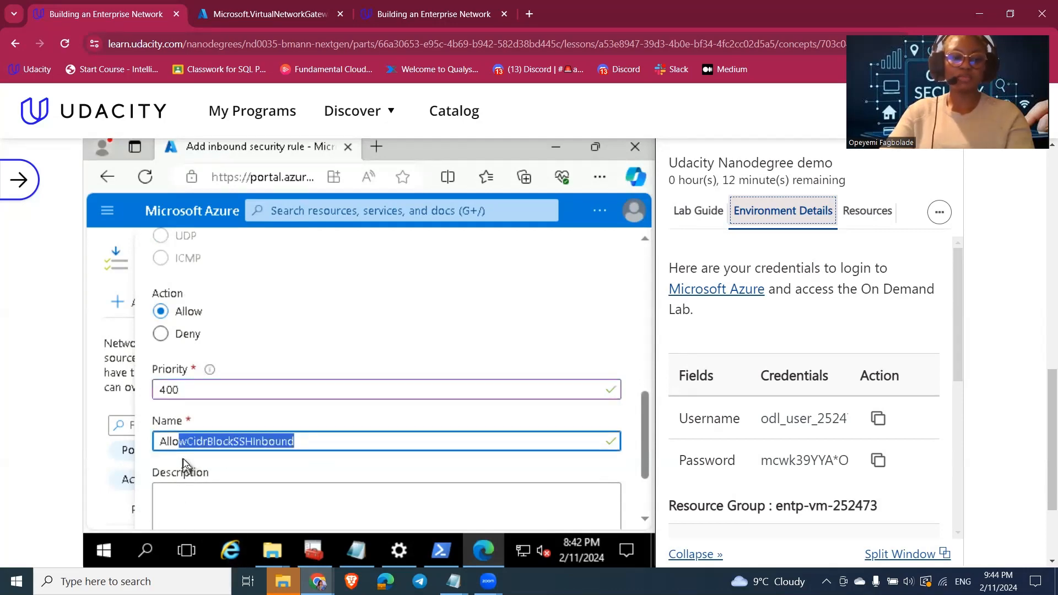
text(Inbo)
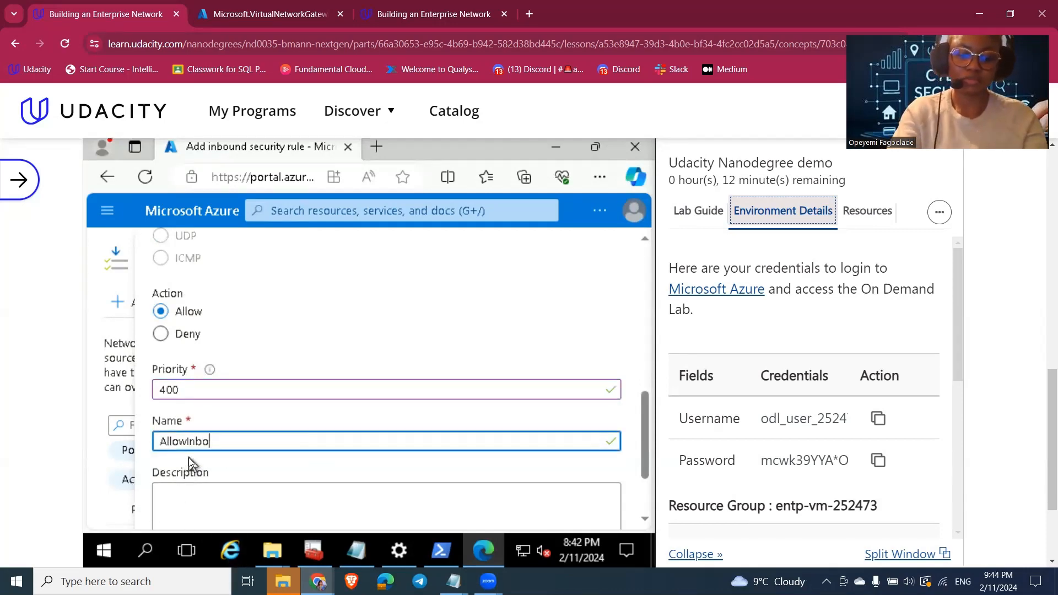
text(und)
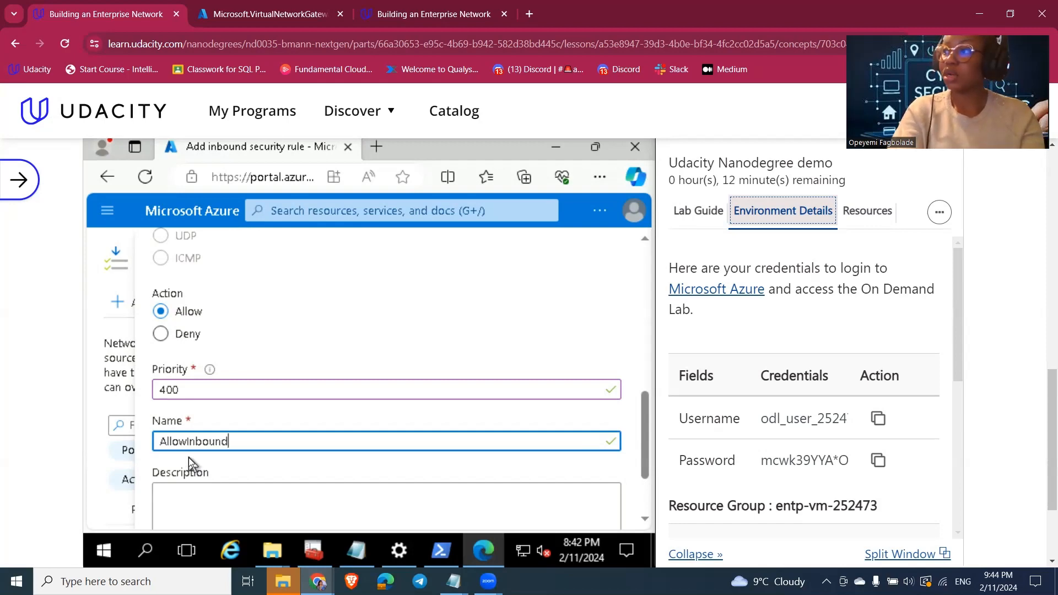
text(Tra)
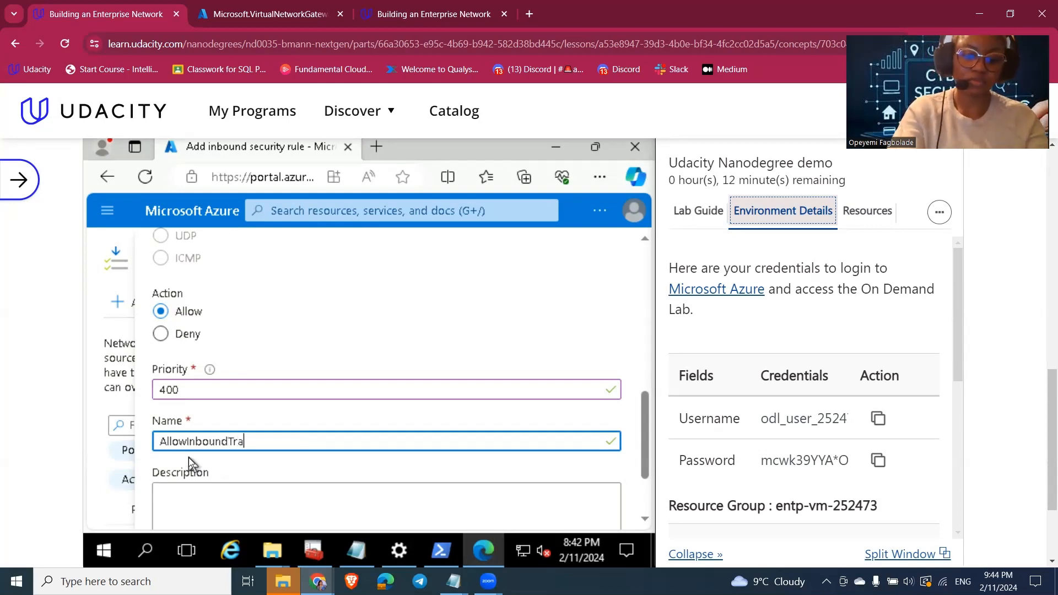
text(fficOve)
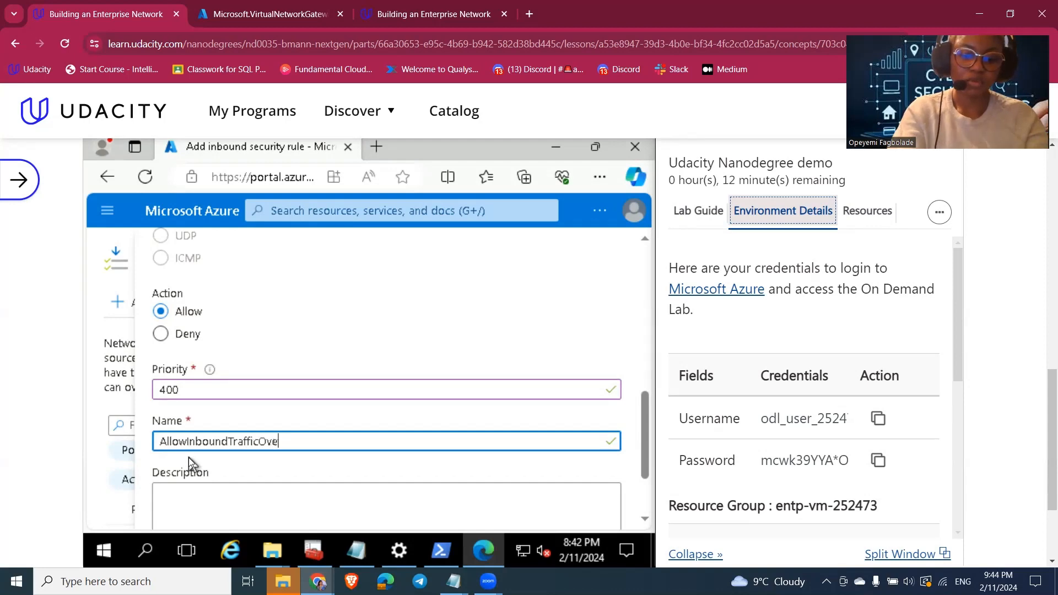
text(rVPN)
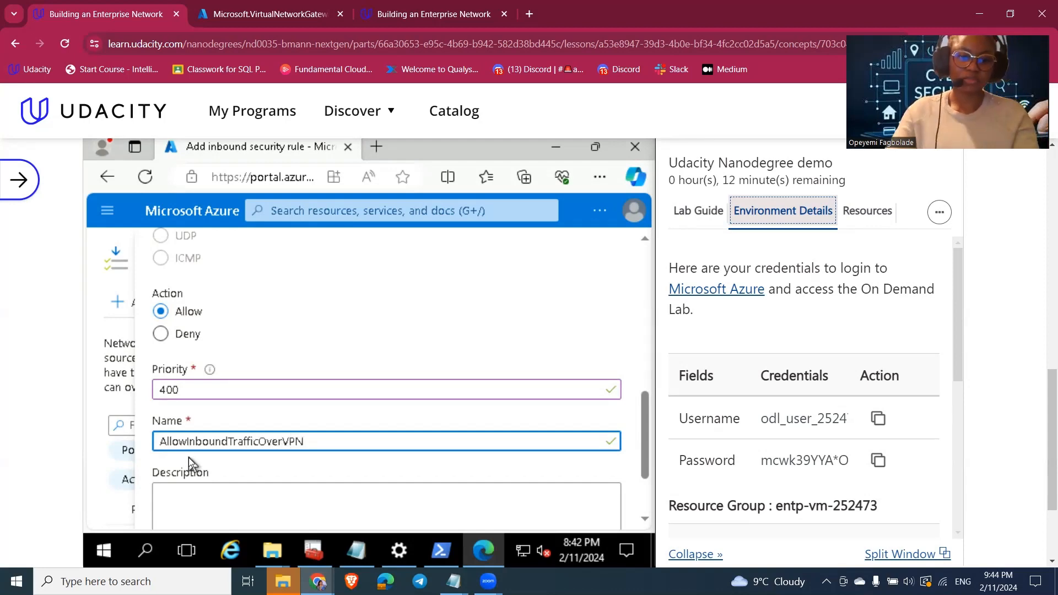
- Describe the rule as "This rule will allow inbound traffic over VPN" and add it to Management_NSG
click(262, 495)
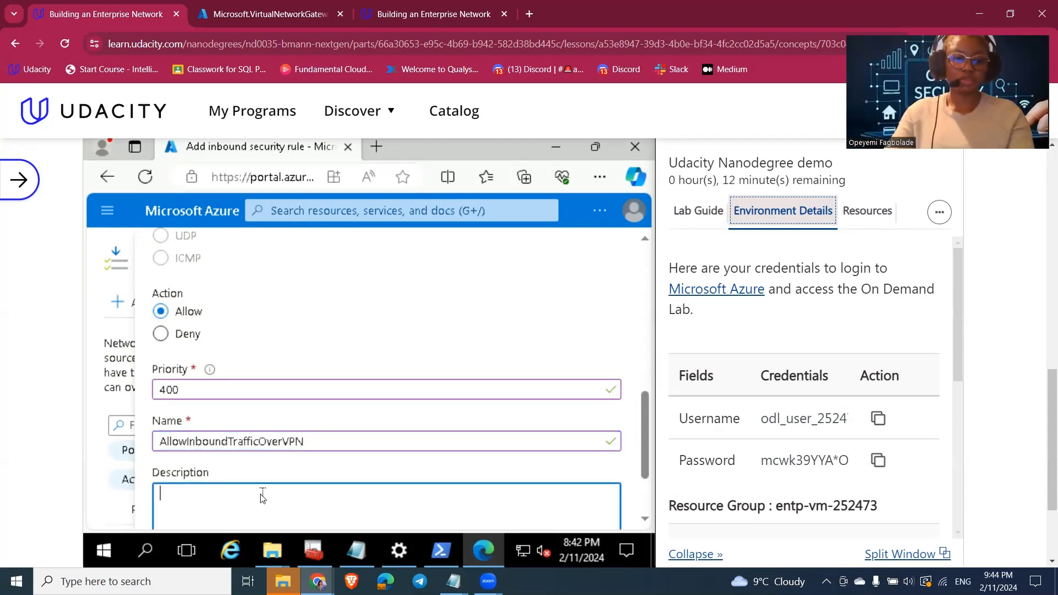
text(This rule wi)
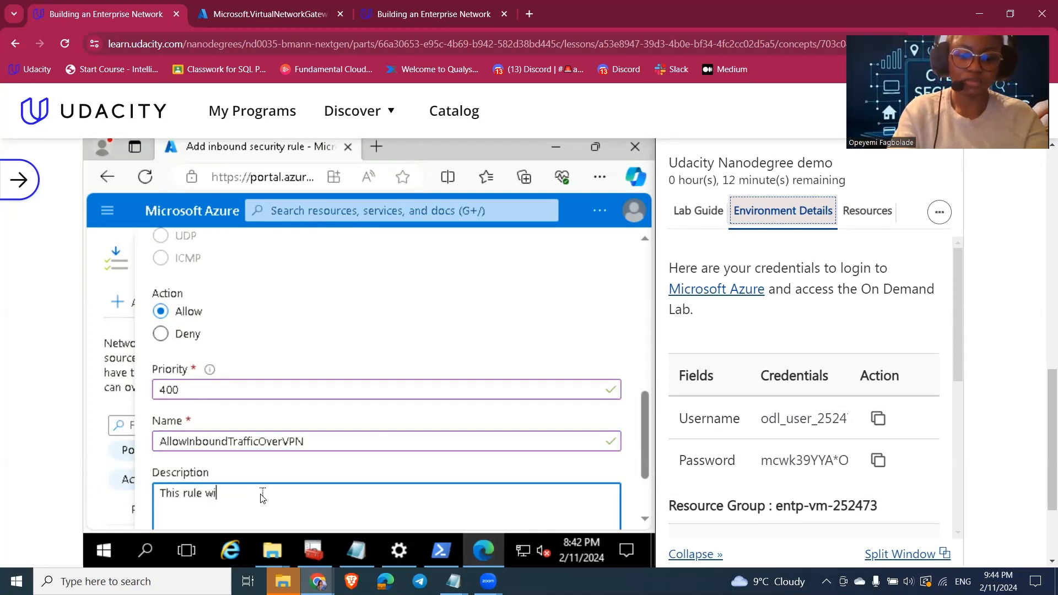
text(ll allow )
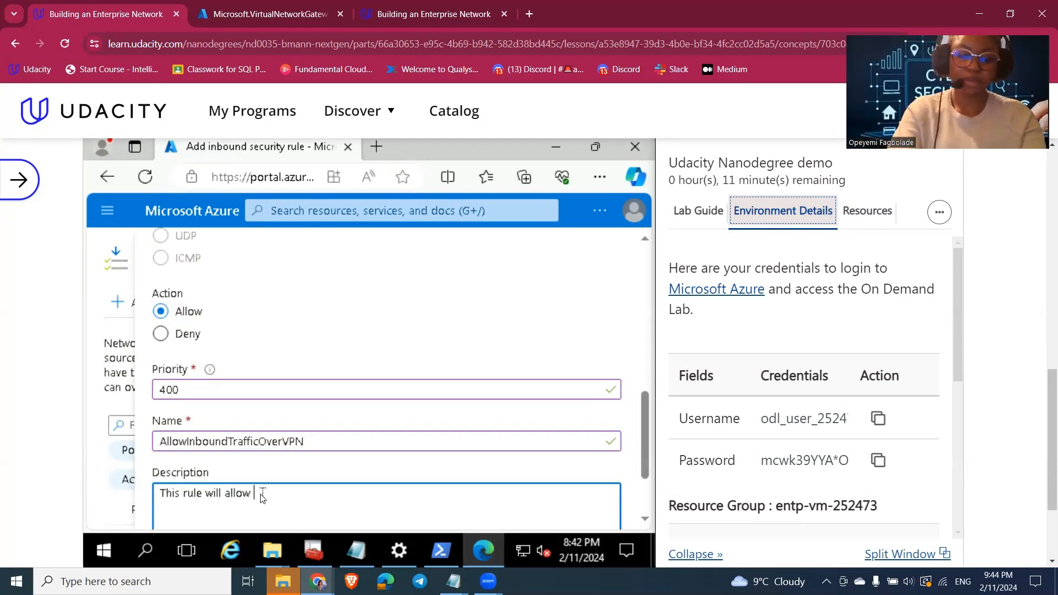
text(inbound t)
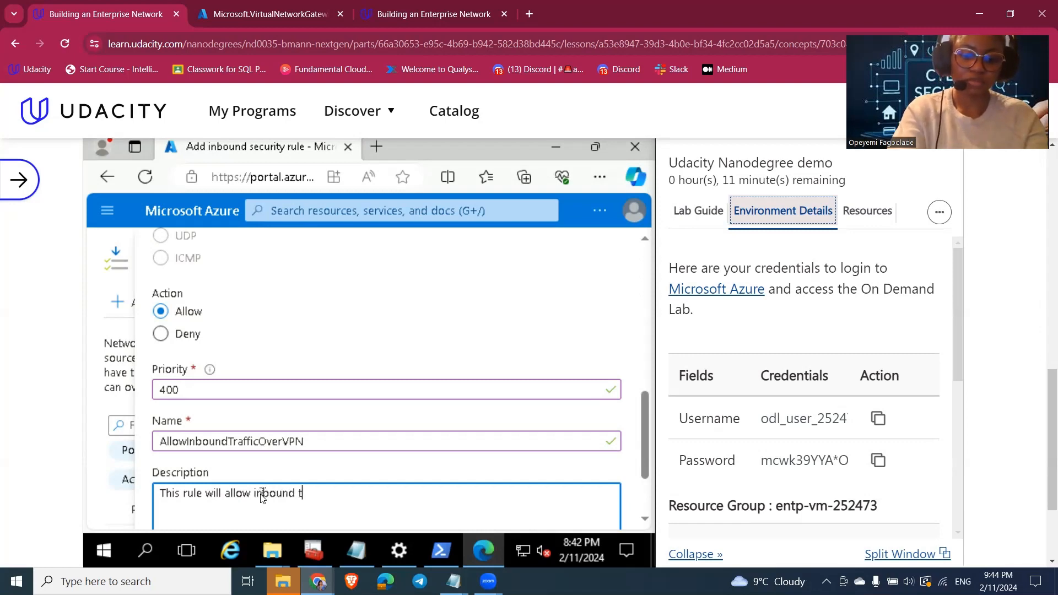
text(raffic over )
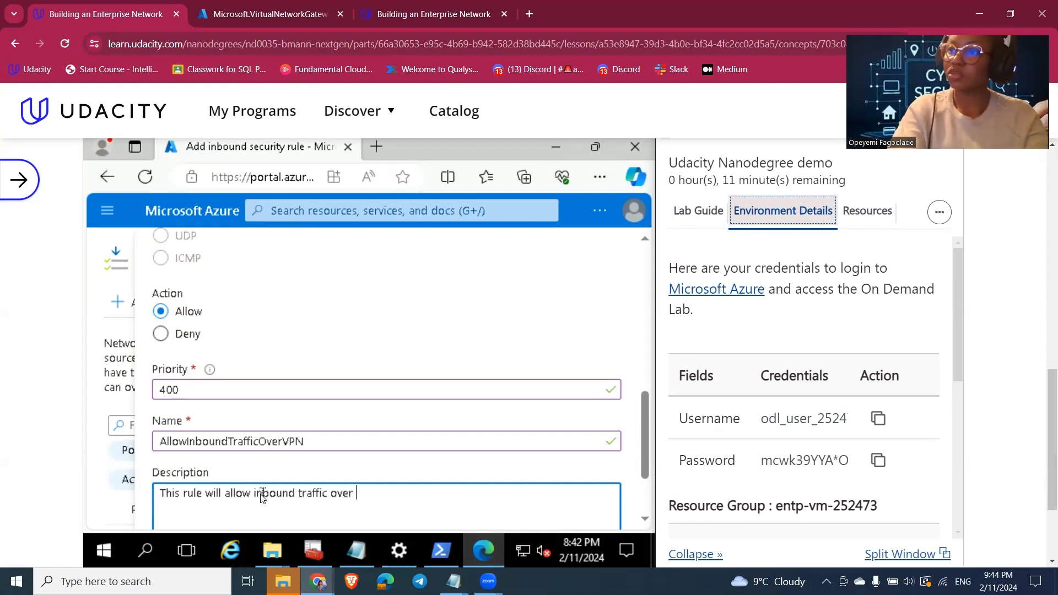
text(VPN)
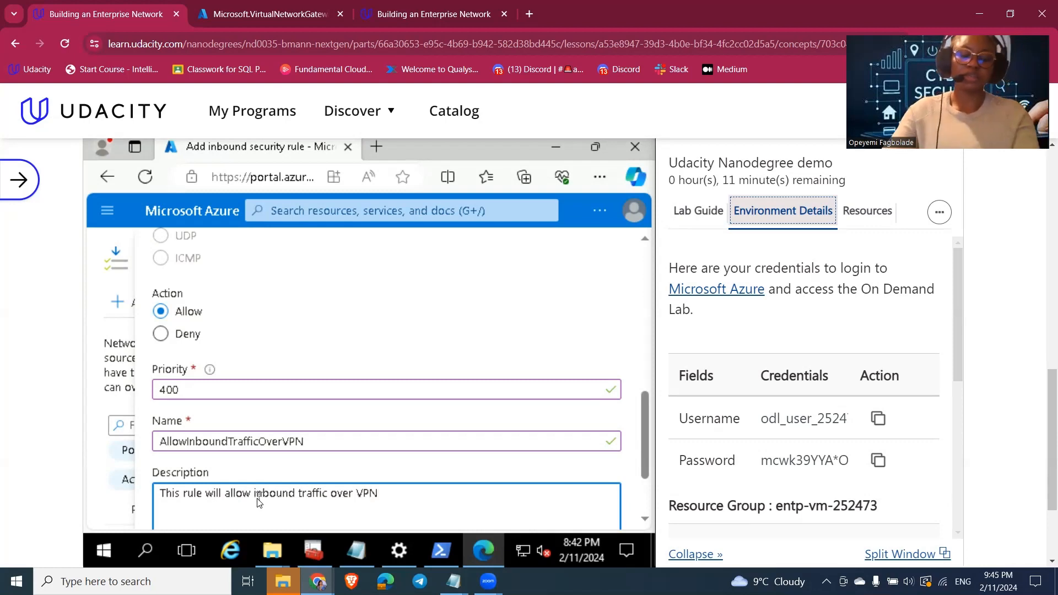
scroll(380, 460, down, 2)
click(206, 488)
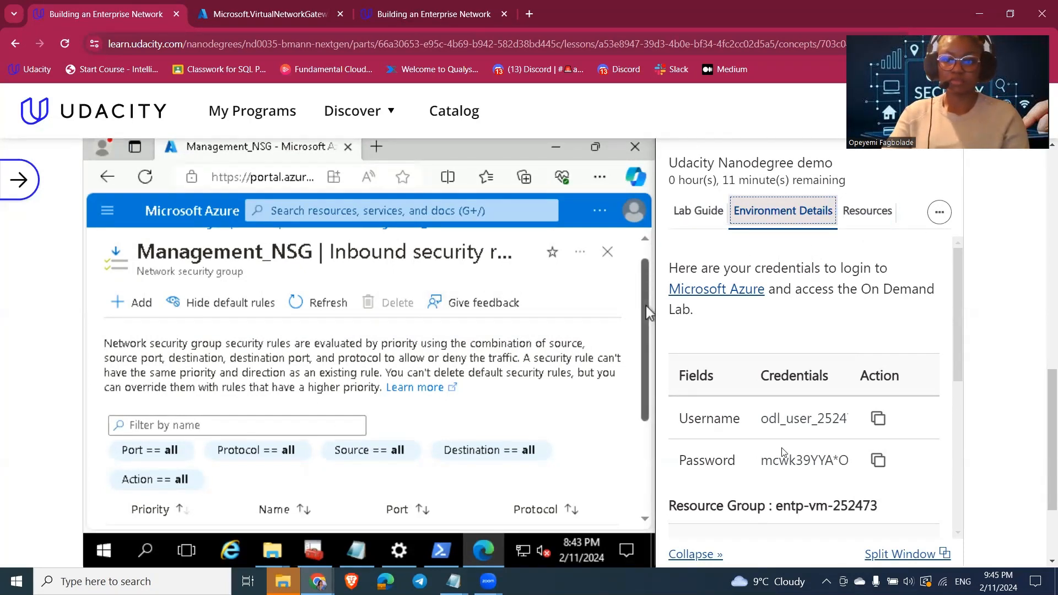
- Collapse the lab's environment details pane and review the priorities in Management_NSG's inbound rules list
click(692, 554)
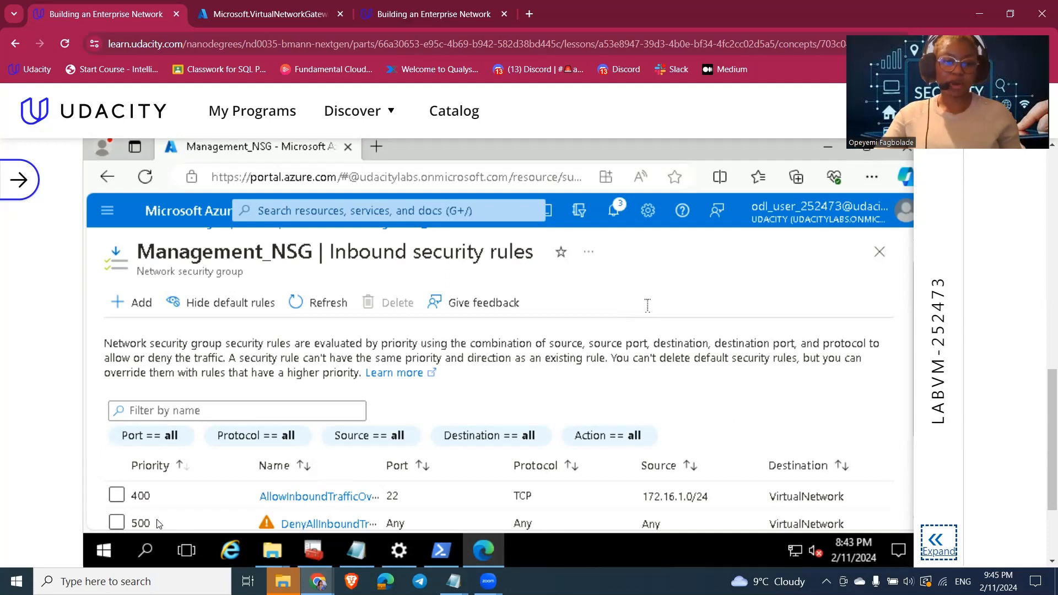
click(132, 515)
scroll(501, 453, down, 2)
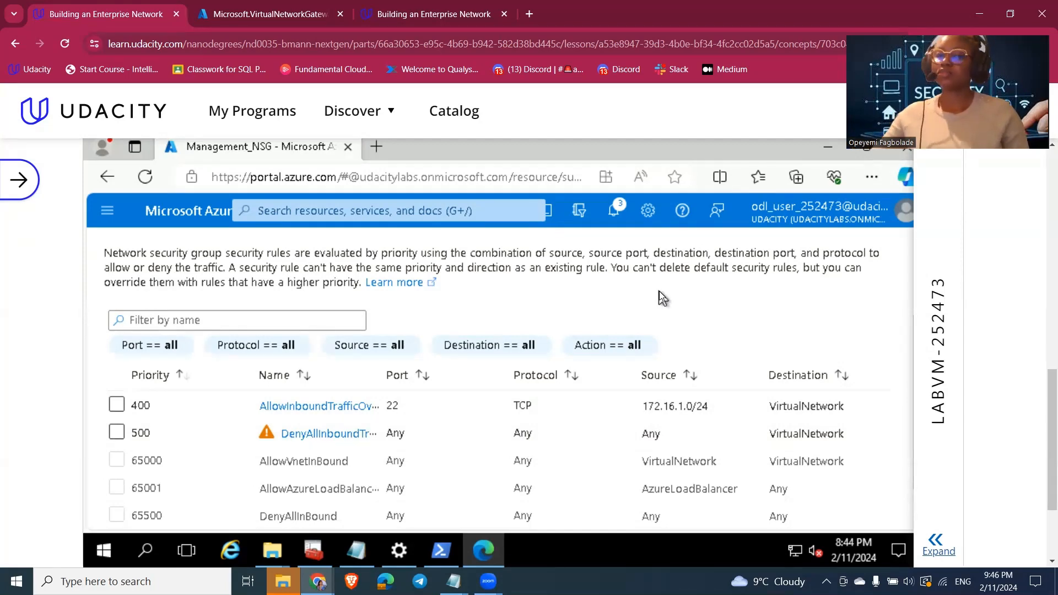
- Open the ManagementVM overview from the list of virtual machines
click(419, 215)
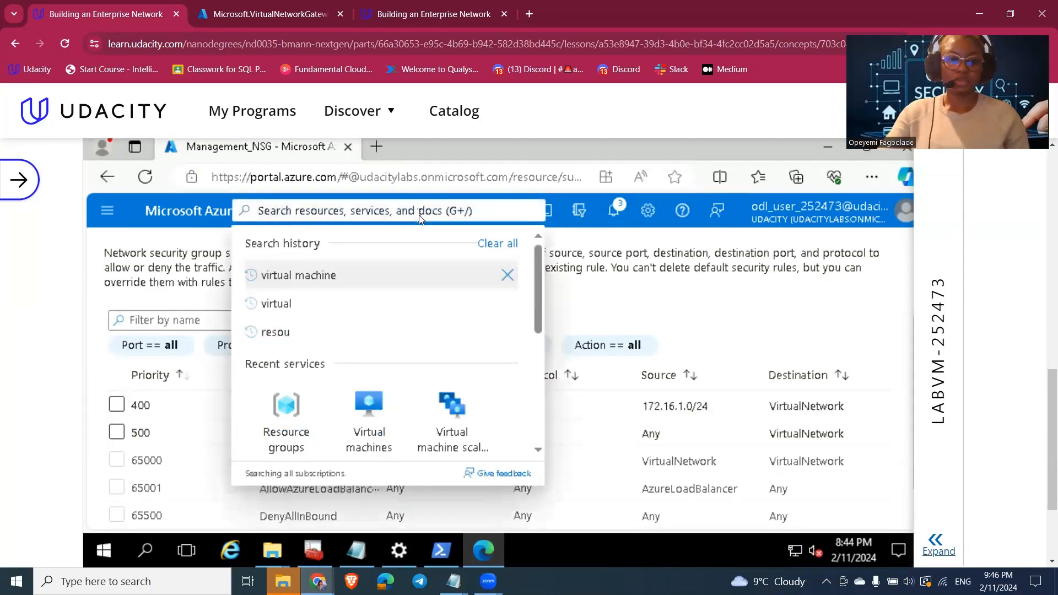
click(377, 428)
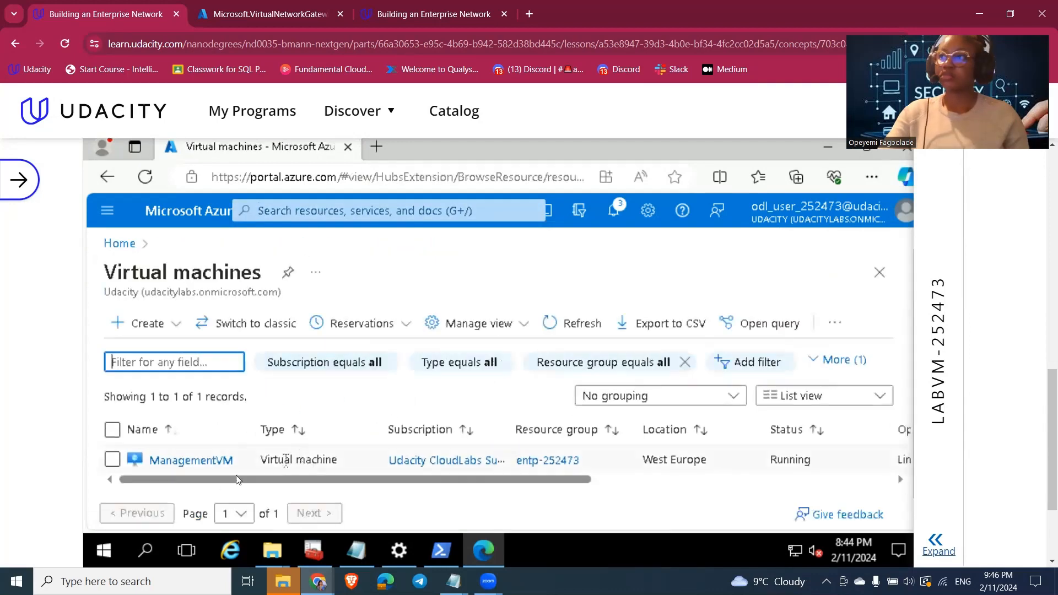
click(190, 466)
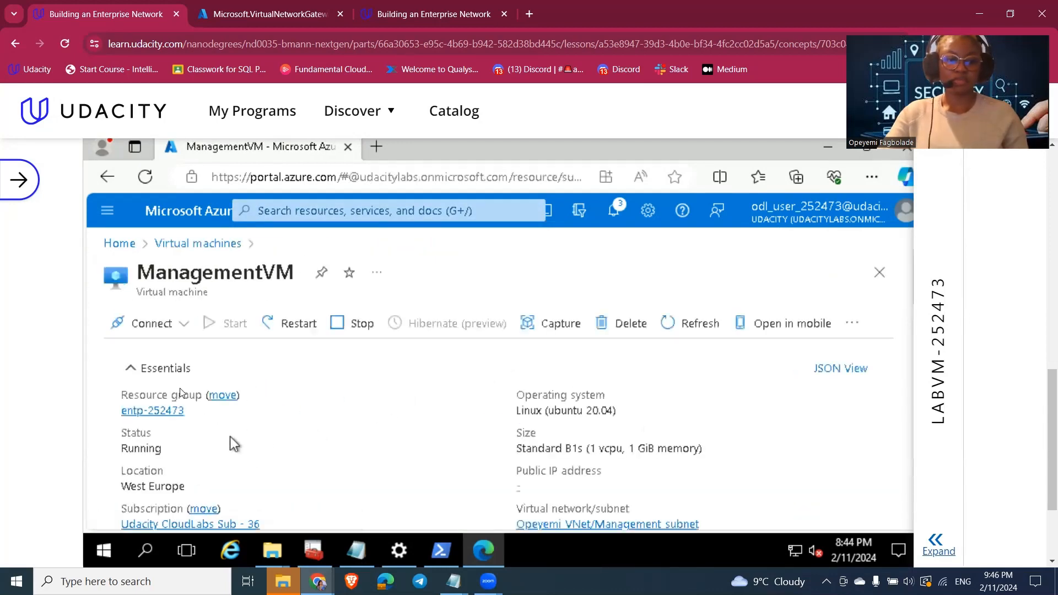
- View the network settings page of ManagementVM
click(107, 210)
scroll(172, 397, down, 5)
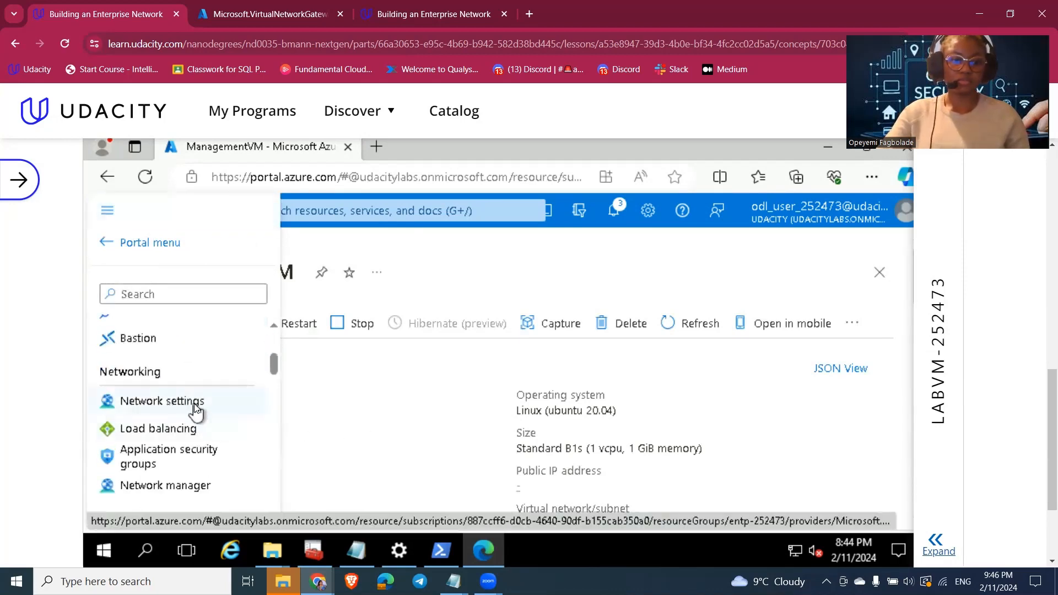
click(185, 405)
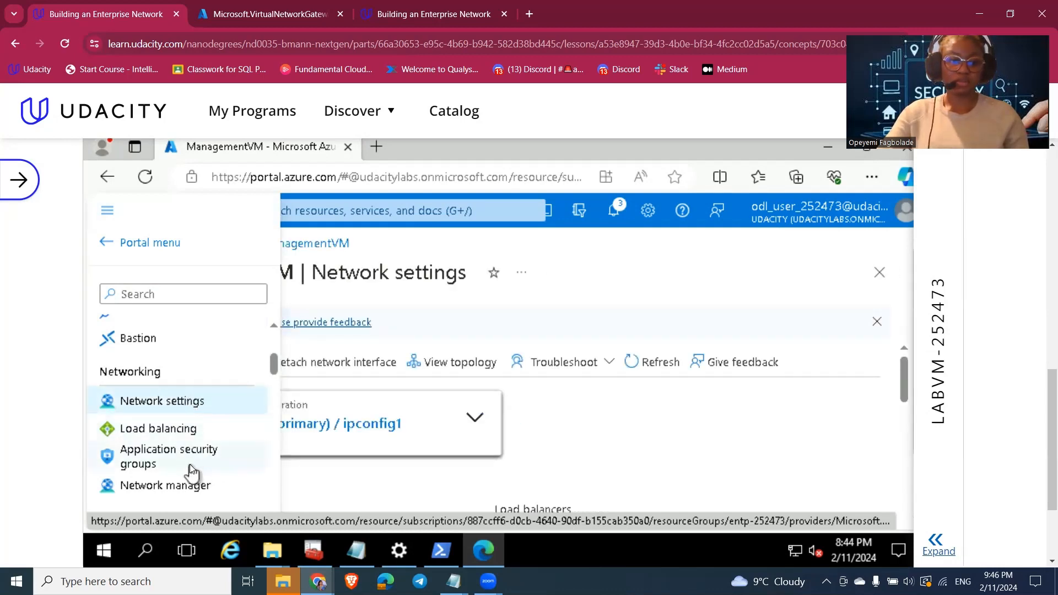
scroll(189, 464, down, 2)
scroll(166, 348, up, 7)
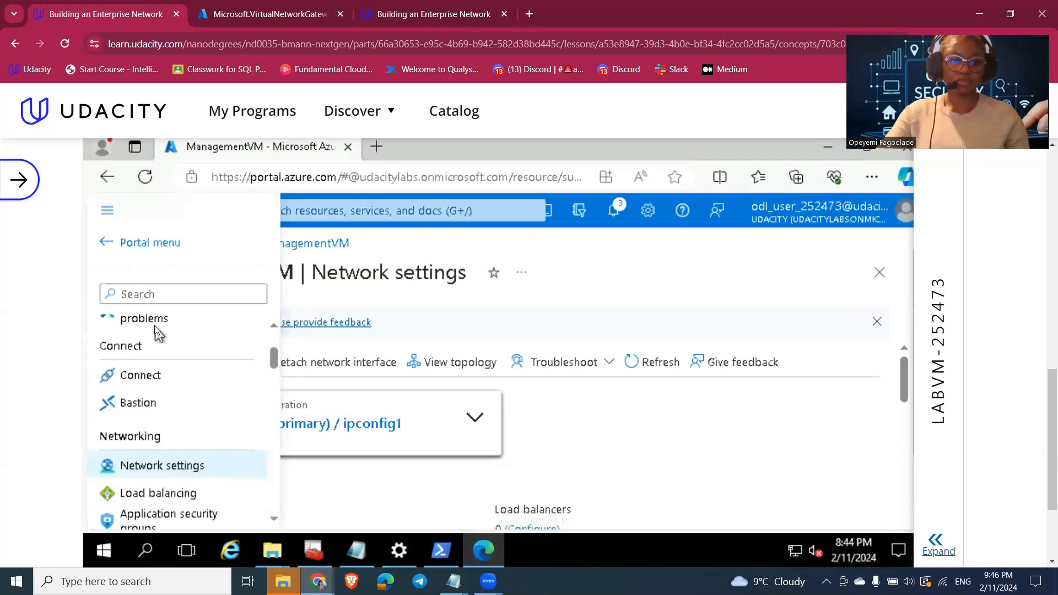
click(107, 242)
click(565, 422)
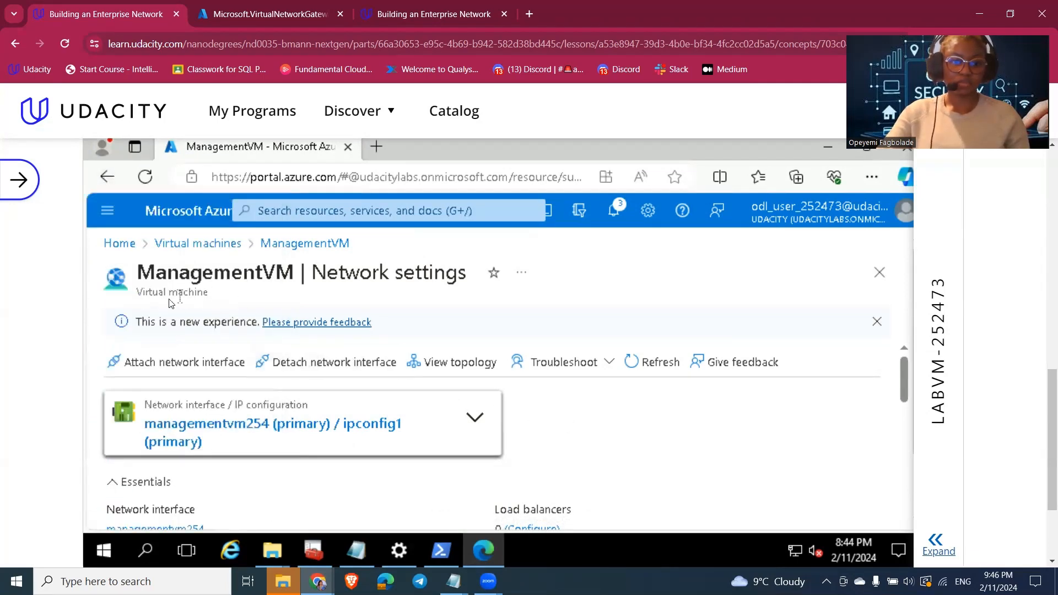
triple_click(192, 280)
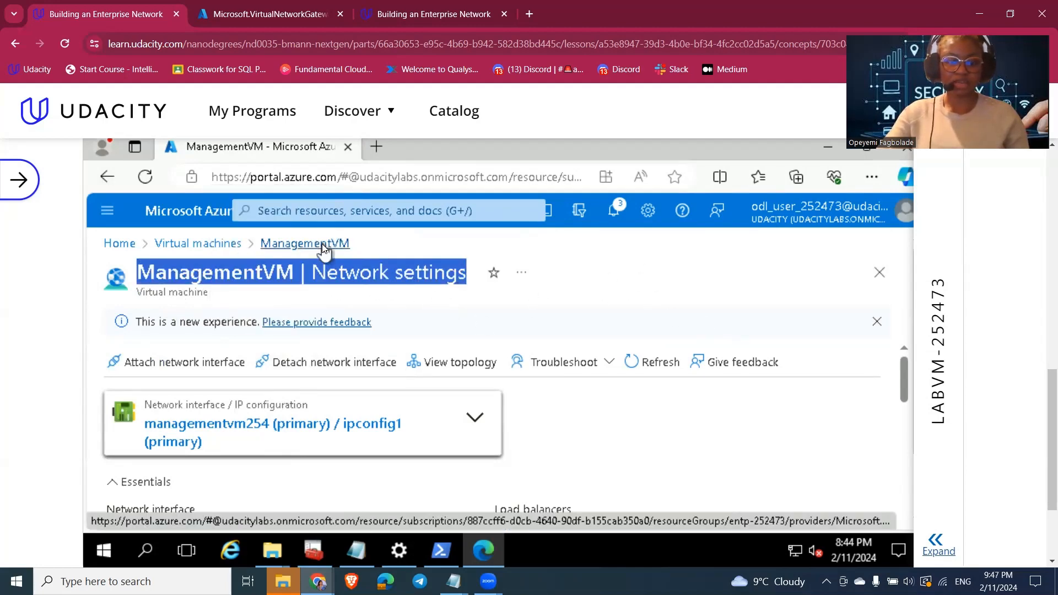
click(614, 291)
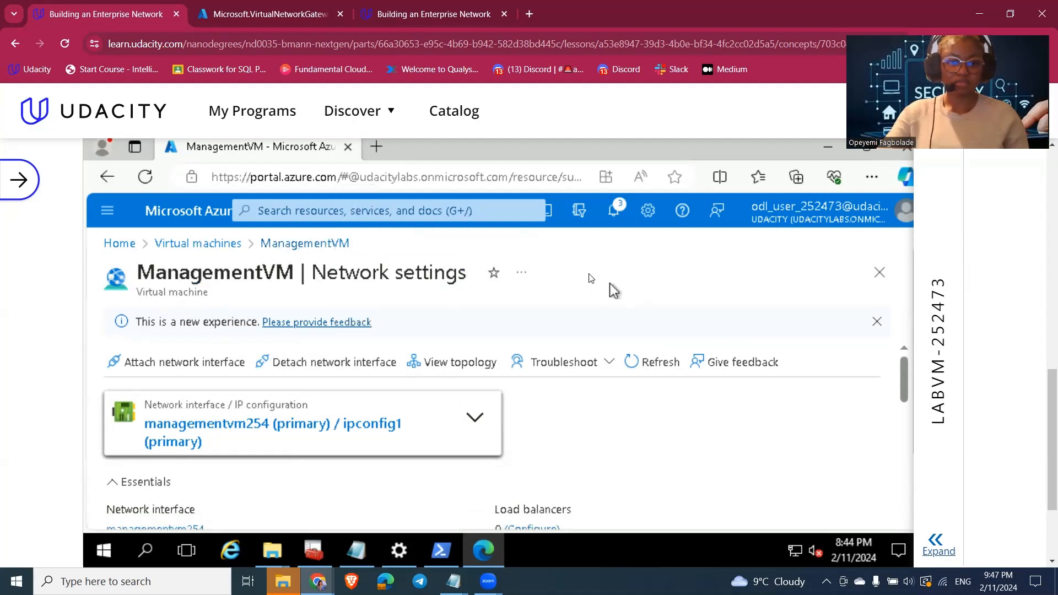
- Return to the ManagementVM overview through the virtual machines list and bring up its essential details
click(224, 245)
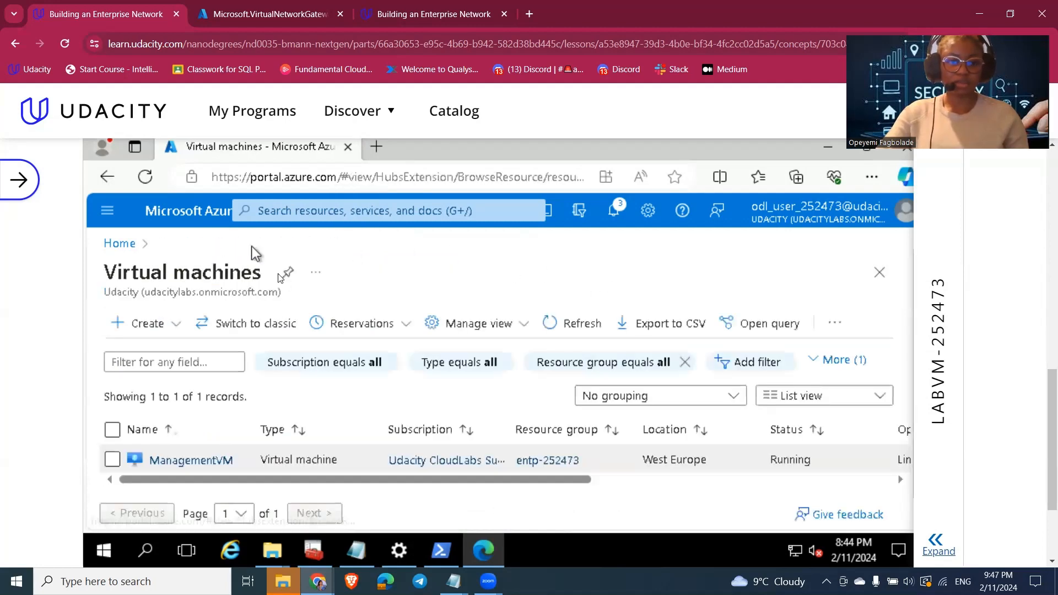
click(172, 461)
scroll(732, 368, down, 2)
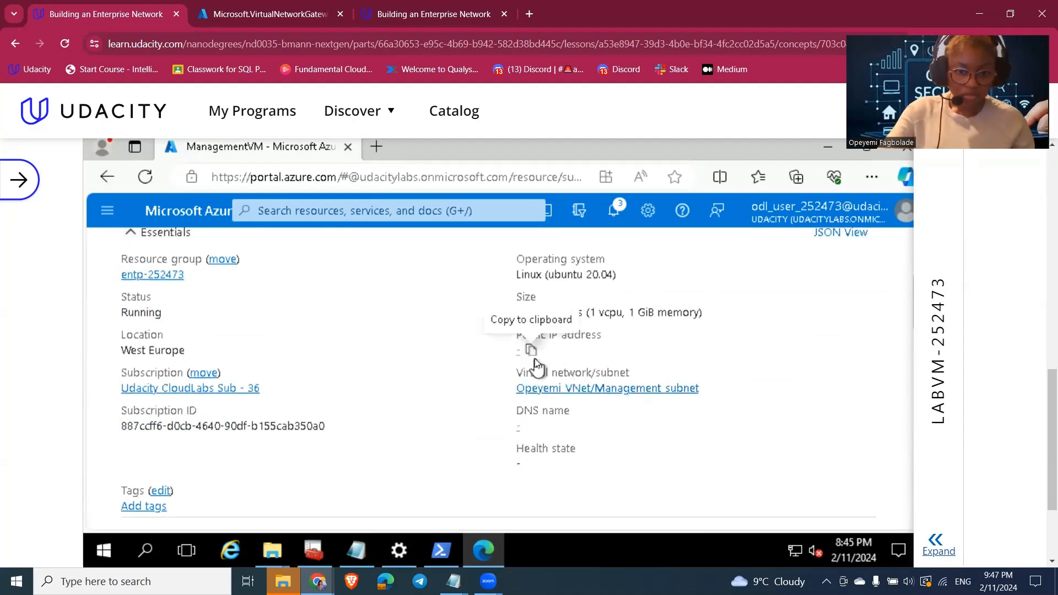
- Copy ManagementVM's public IP address field, paste it below 172.16.1.0/24 in the id_rsa.pub Notepad file, and minimize Notepad
click(532, 352)
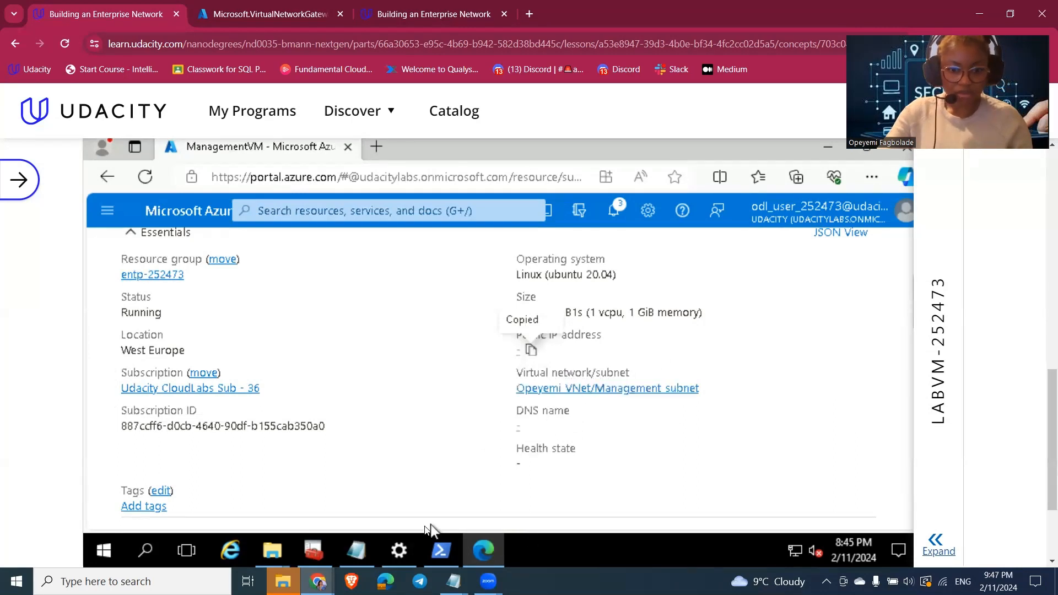
click(364, 546)
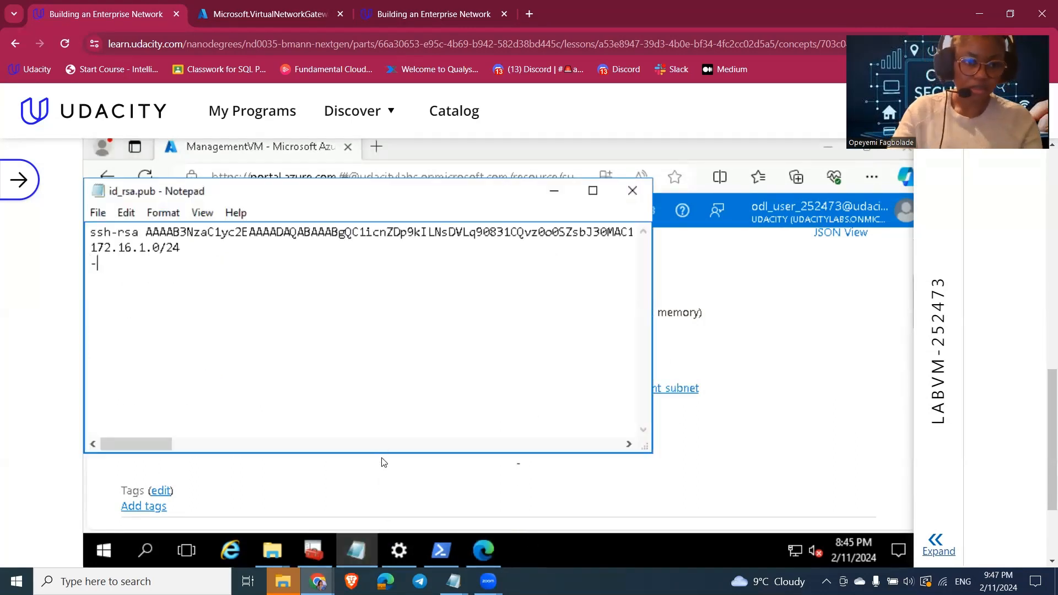
text(-)
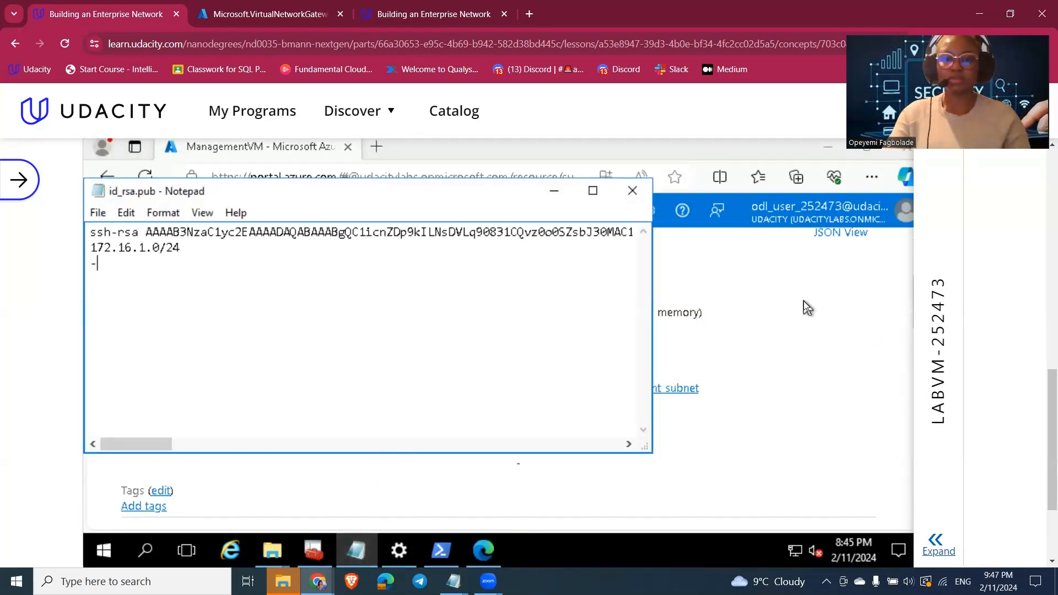
click(554, 190)
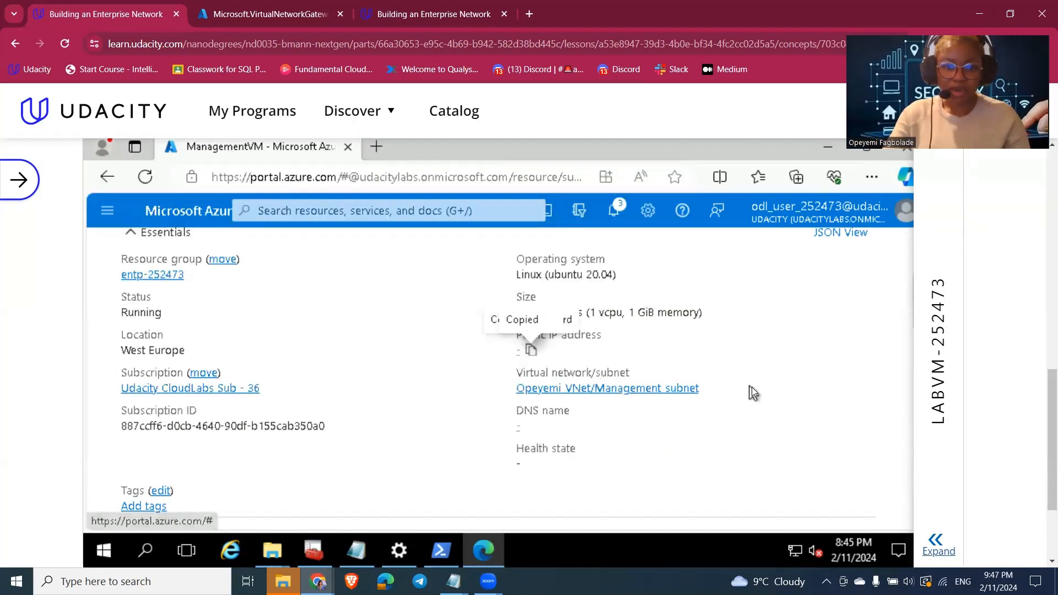
- Examine ManagementVM's properties for the networking and IP address details
scroll(752, 381, down, 5)
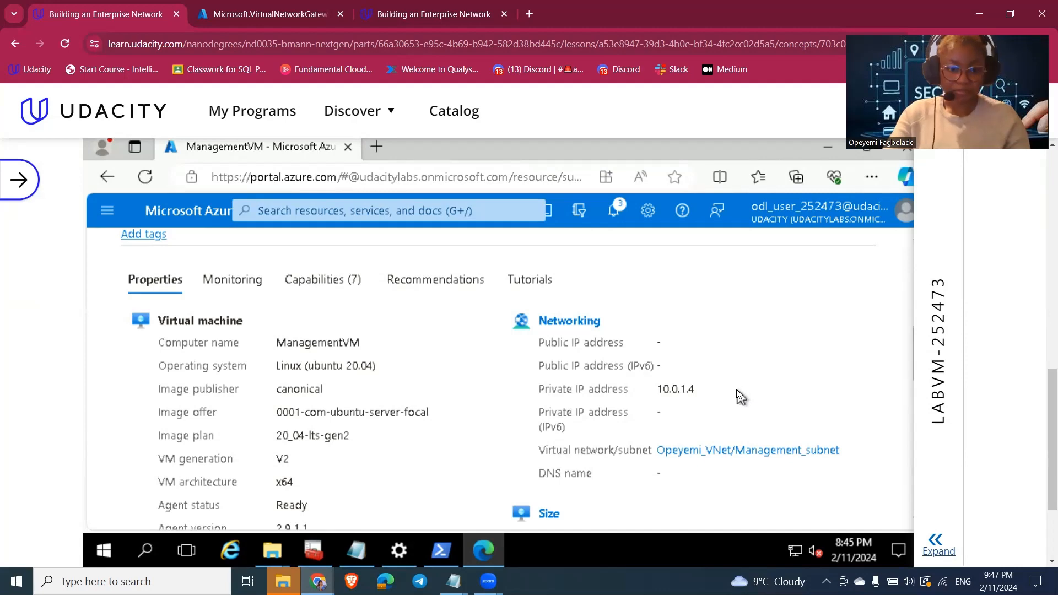
scroll(741, 396, down, 4)
scroll(741, 397, up, 10)
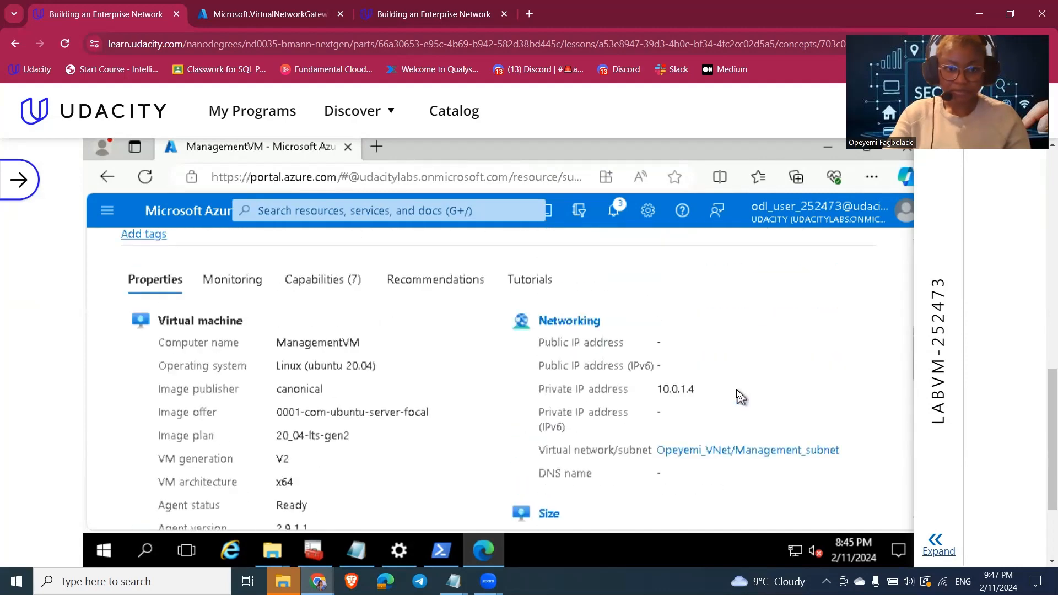
- Highlight ManagementVM's private IP address in the networking properties and review the VM's overview details
scroll(741, 396, down, 1)
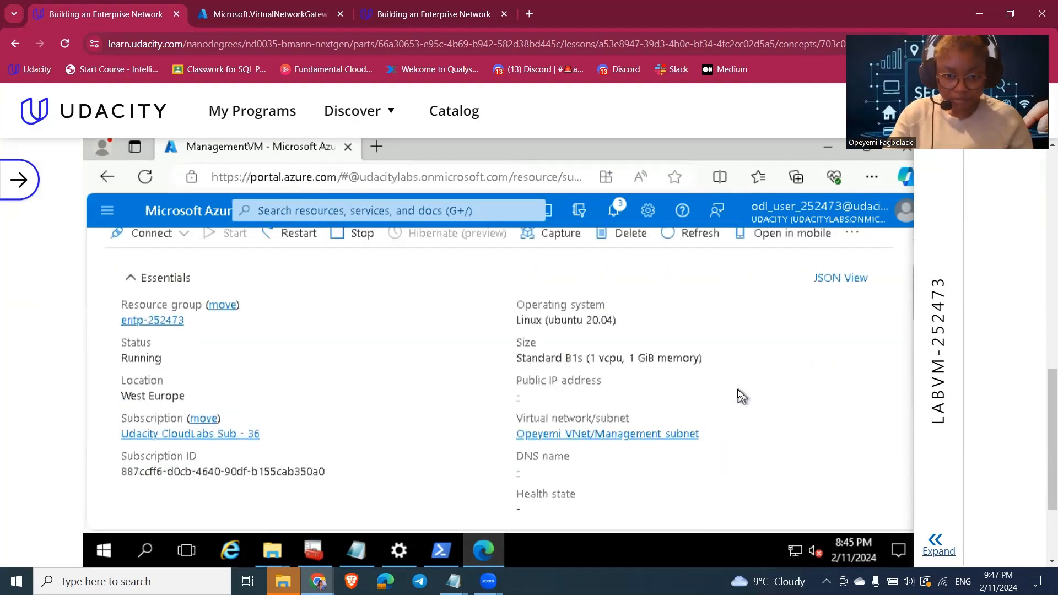
scroll(738, 389, down, 1)
scroll(739, 391, down, 6)
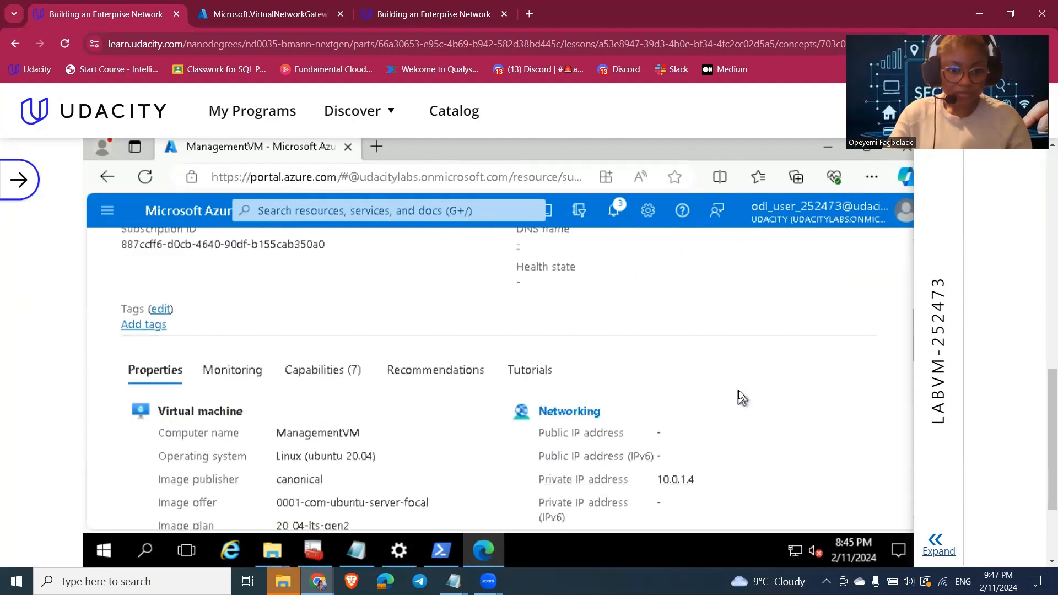
drag(696, 347, 658, 349)
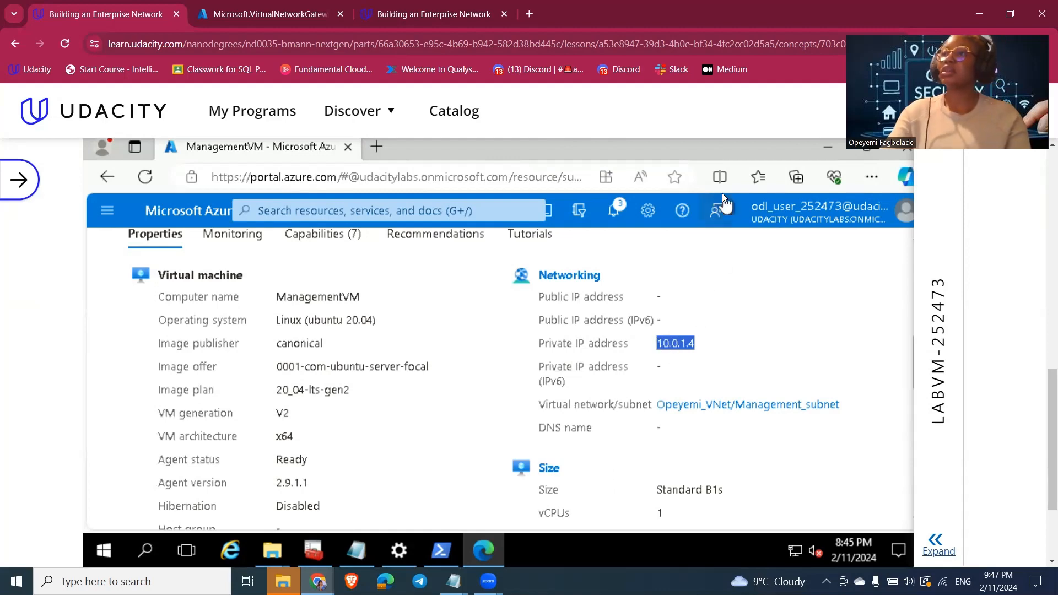
scroll(701, 330, up, 6)
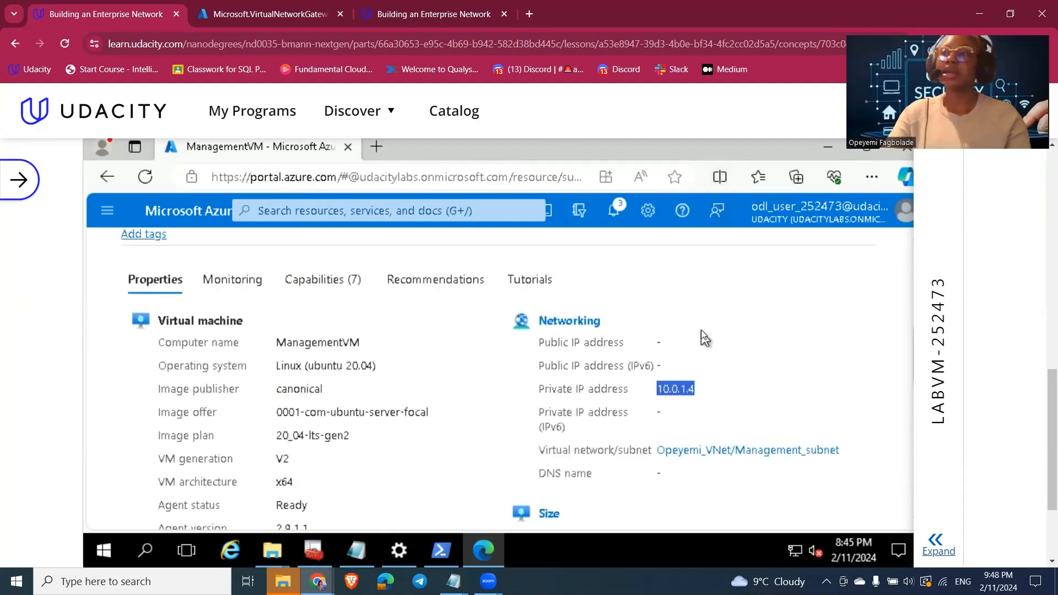
scroll(693, 381, down, 1)
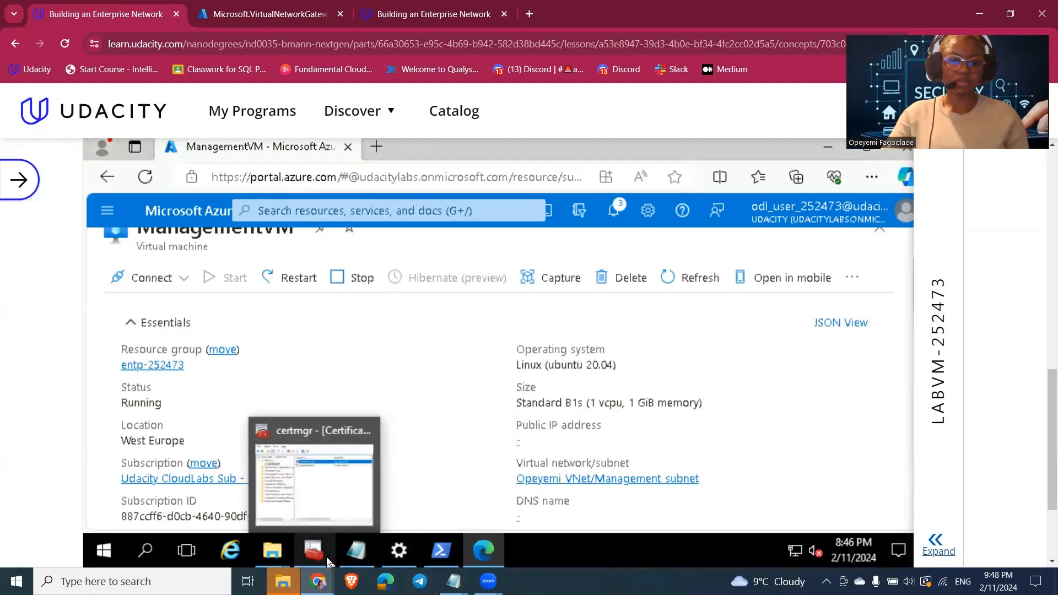
- Close the VPN folder's File Explorer window and search Windows for vpn to open the VPN settings page
mouse_move(272, 556)
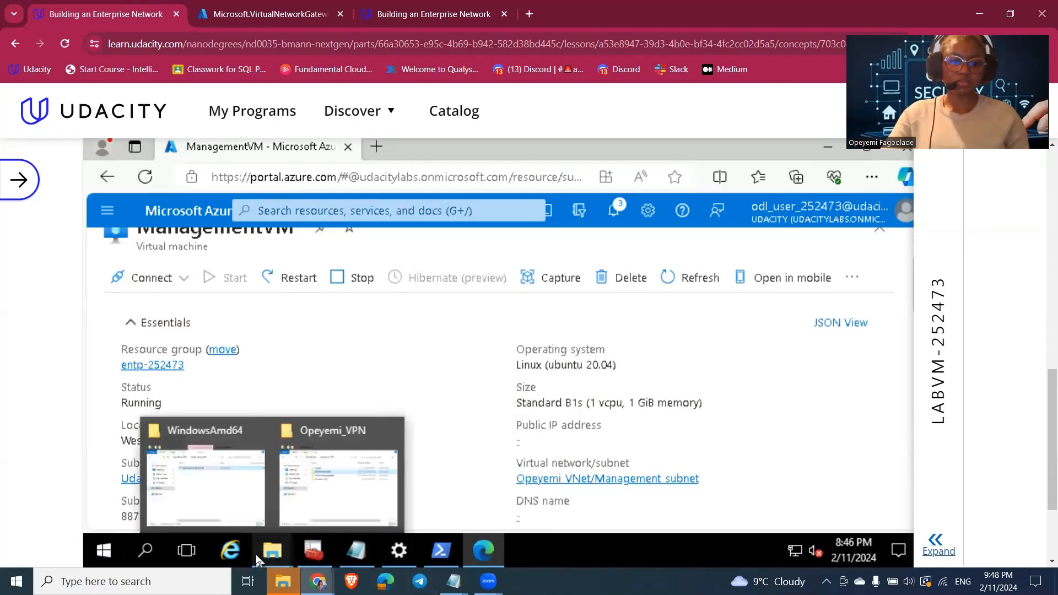
click(390, 434)
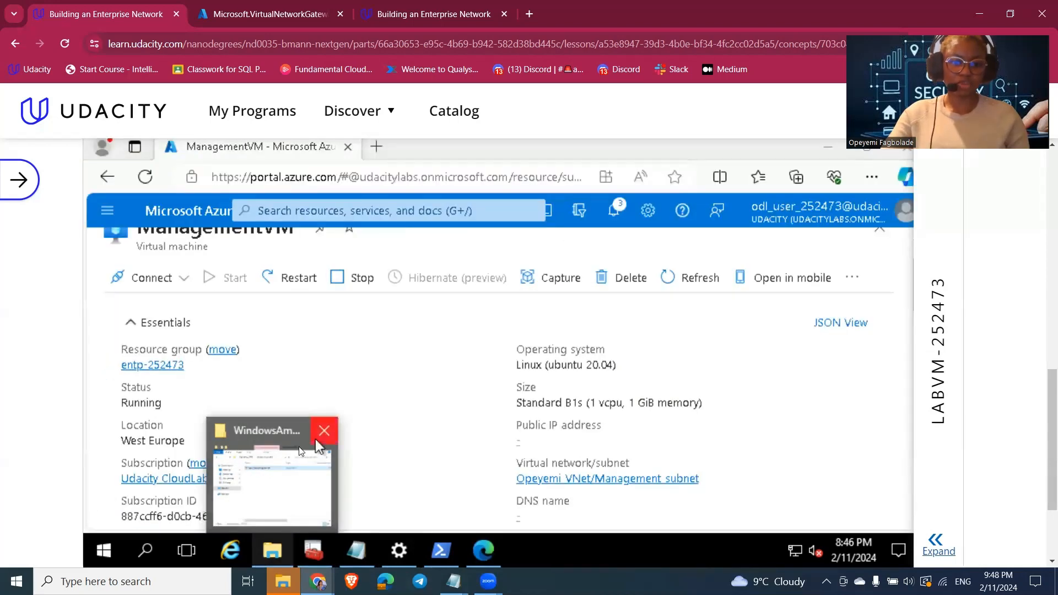
click(104, 550)
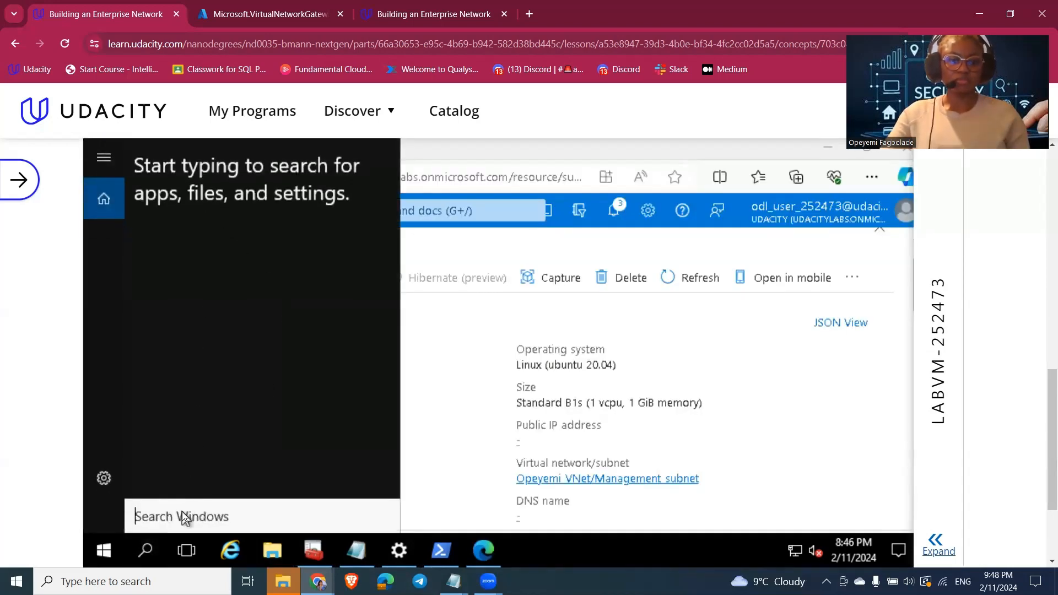
text(vpn)
key(Return)
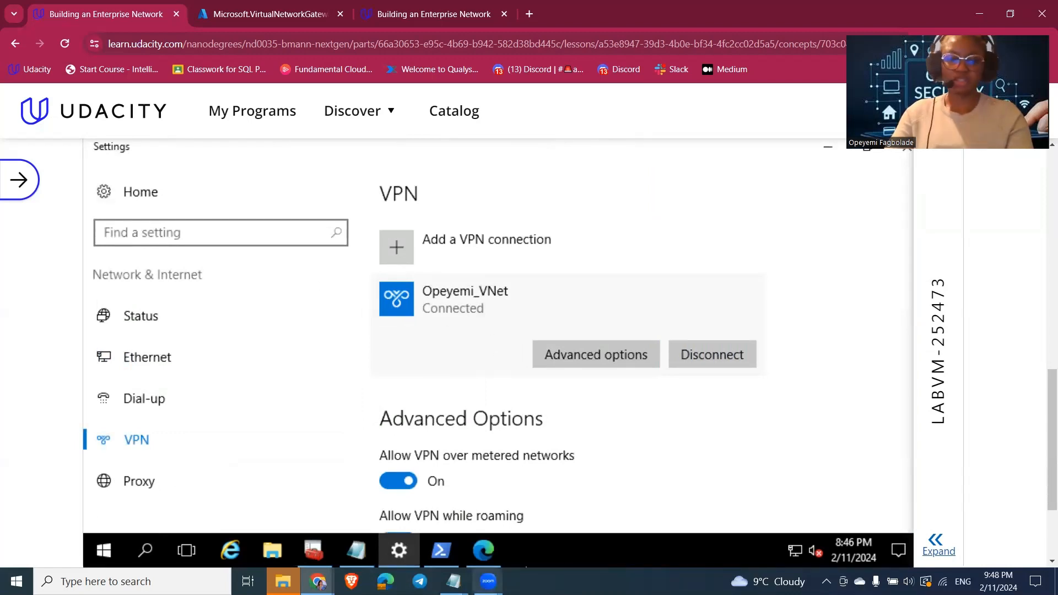
click(441, 550)
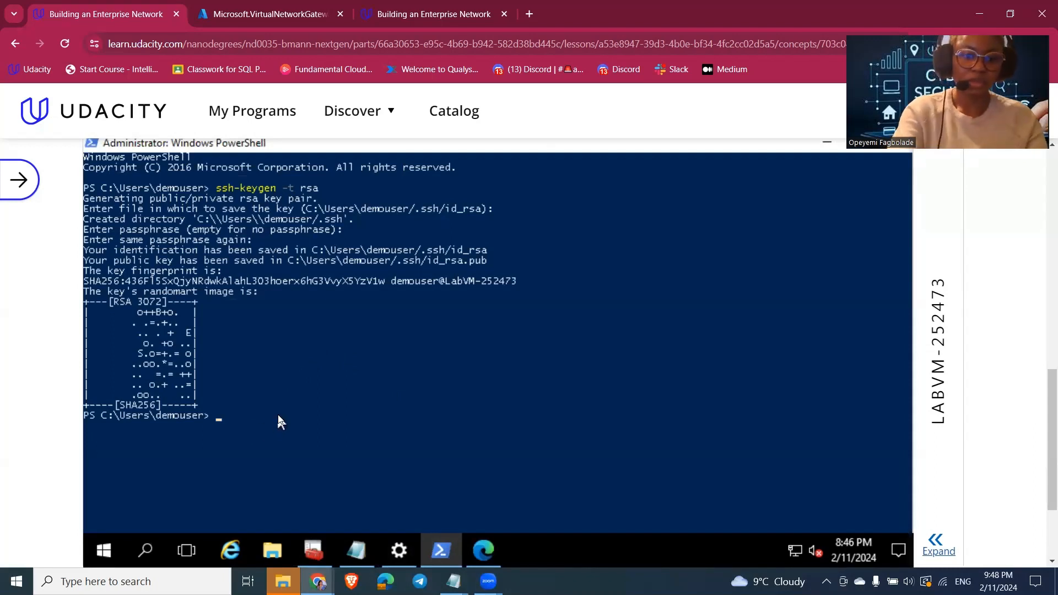
text(sshazureuser)
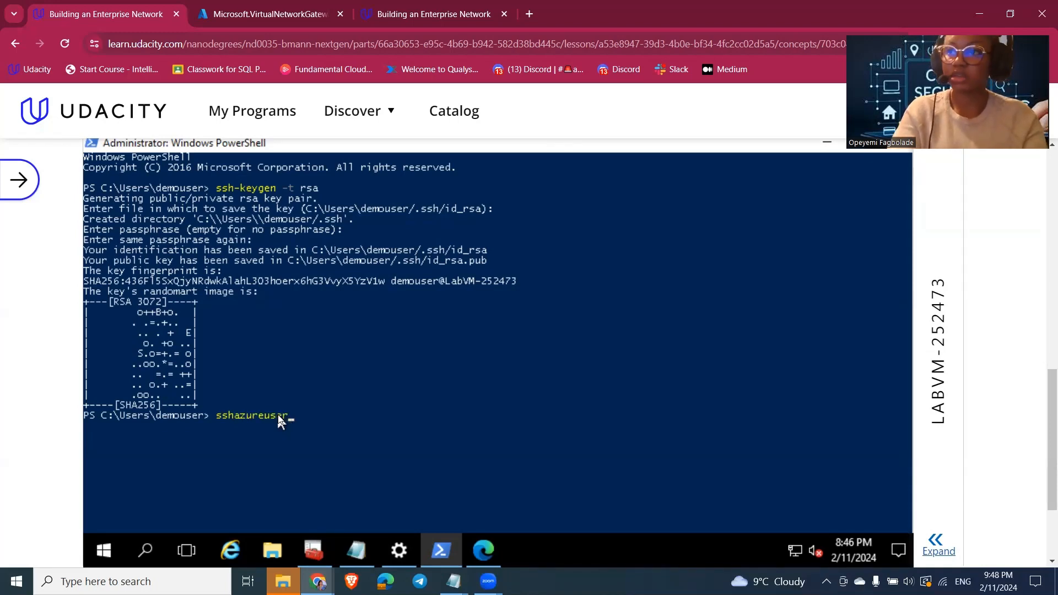
text(@10.0.1.4)
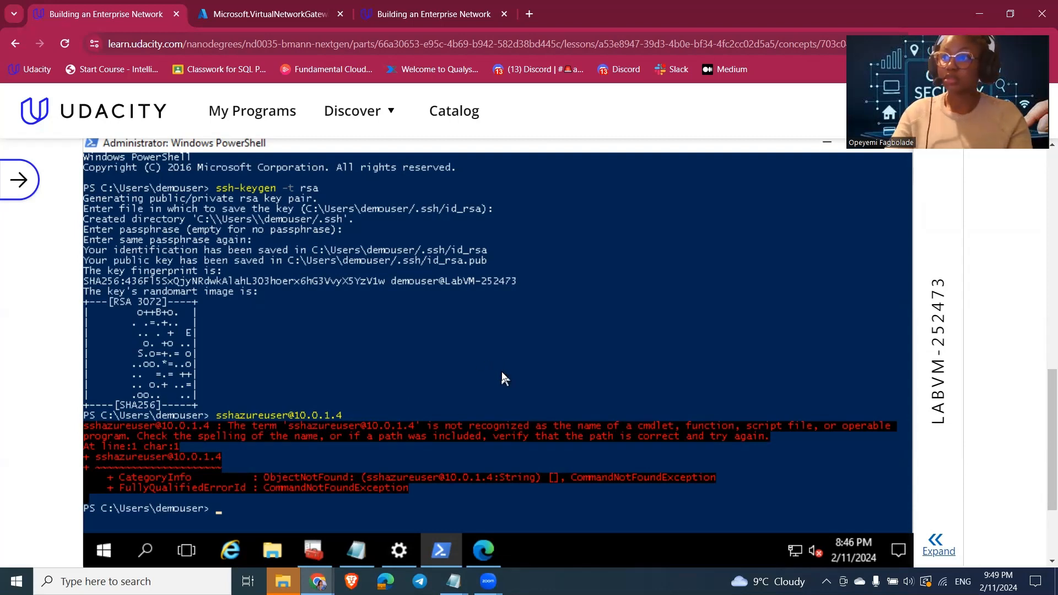
scroll(503, 377, down, 2)
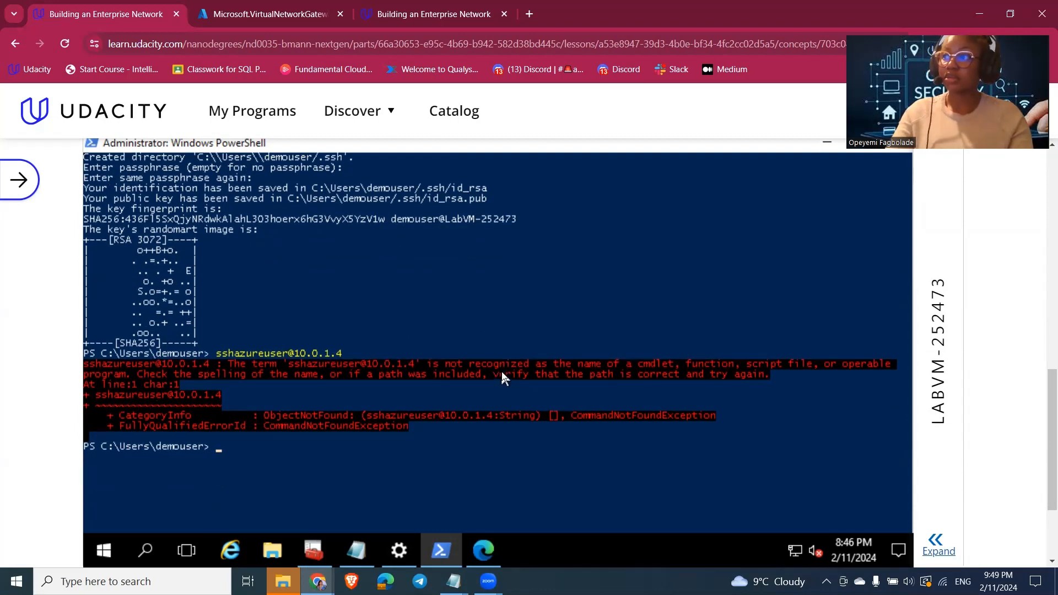
text(ssh)
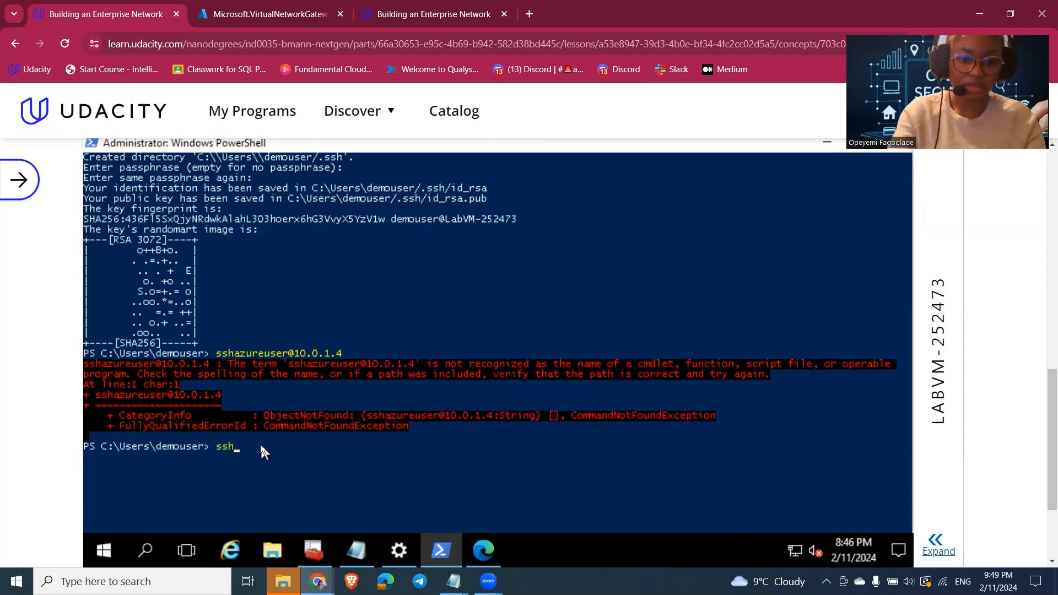
text( azure)
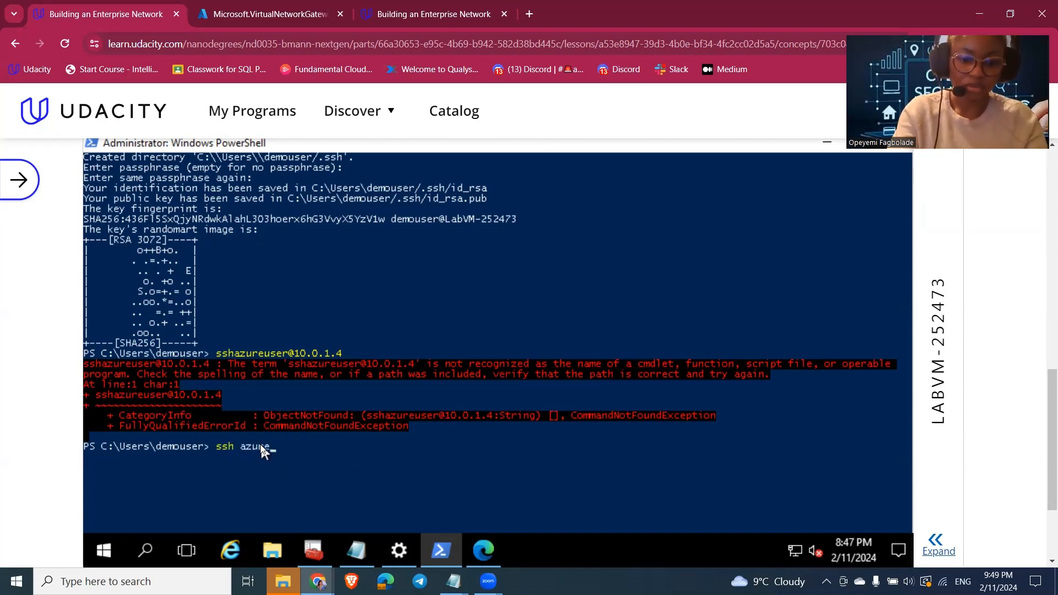
text(user@)
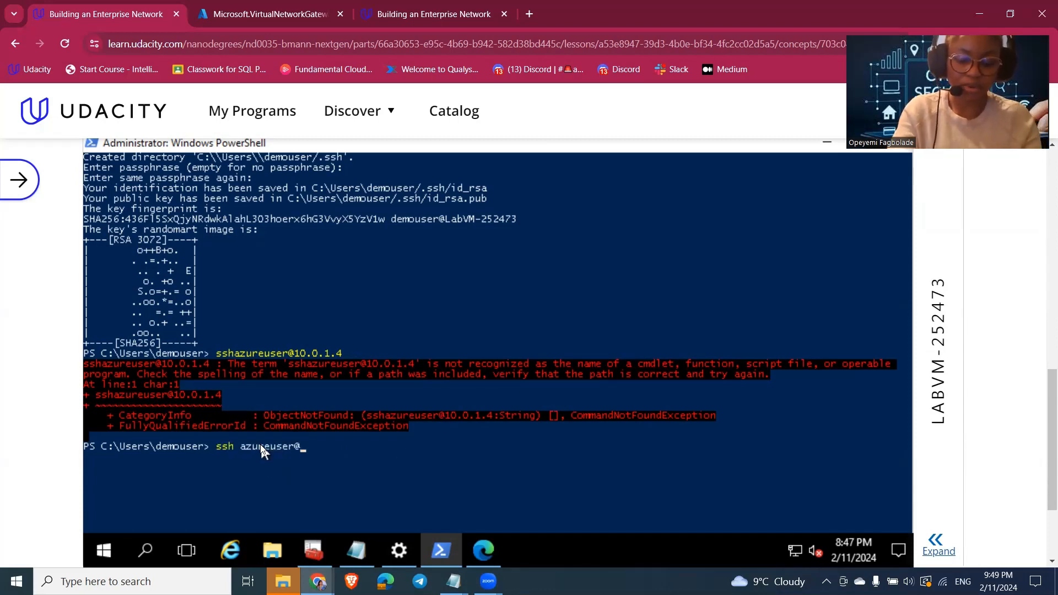
text(10.0.1.4)
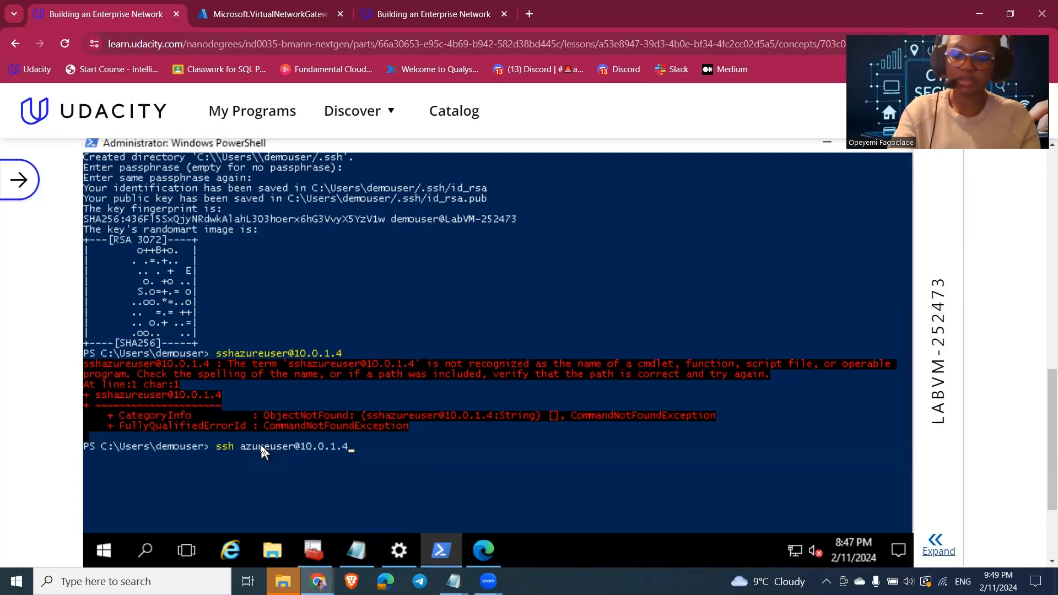
key(Return)
scroll(598, 465, down, 2)
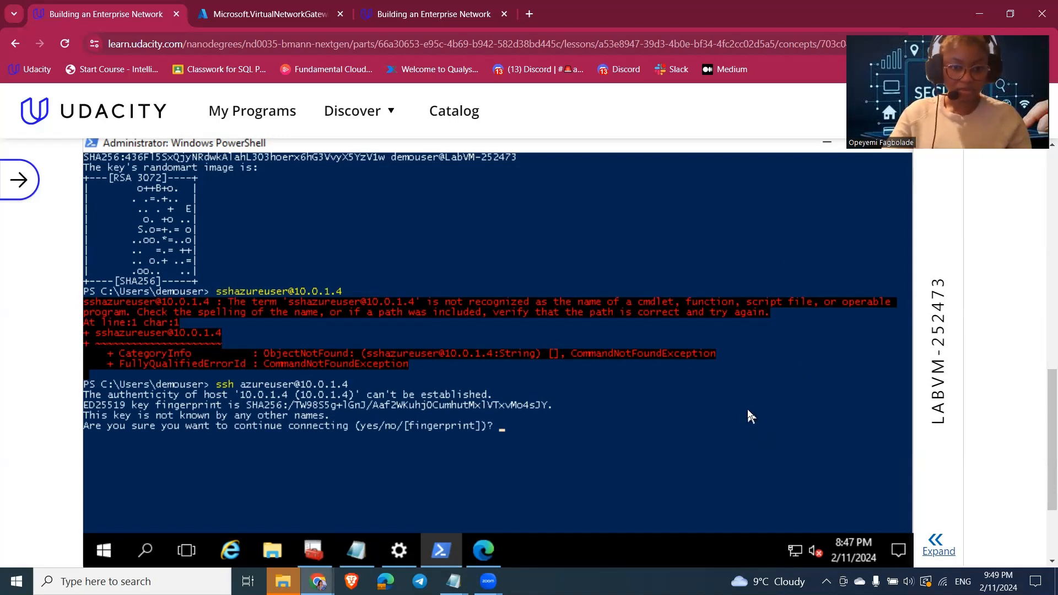
- Accept the host's key fingerprint by answering y and yes to continue connecting
text(y)
key(Return)
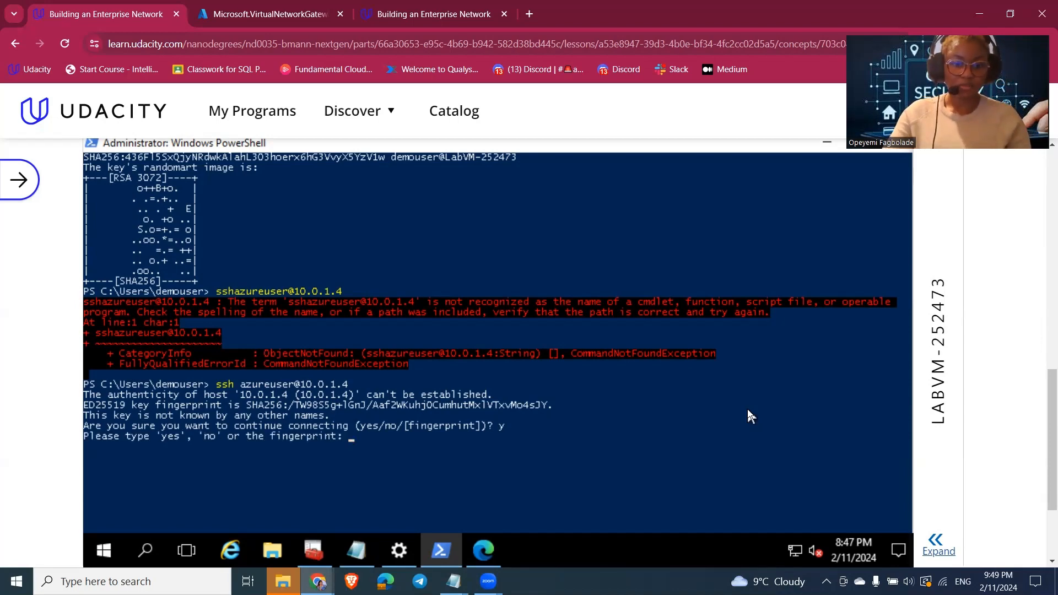
text(yes)
key(Return)
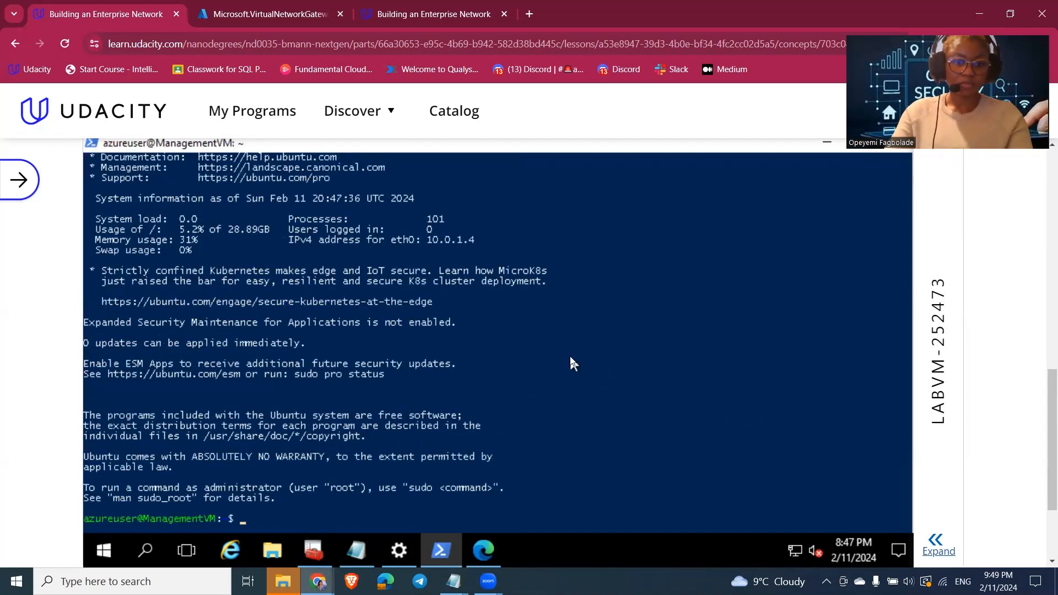
- Examine the SSH login output, highlighting the known hosts line and checking the shell prompt
scroll(571, 359, up, 6)
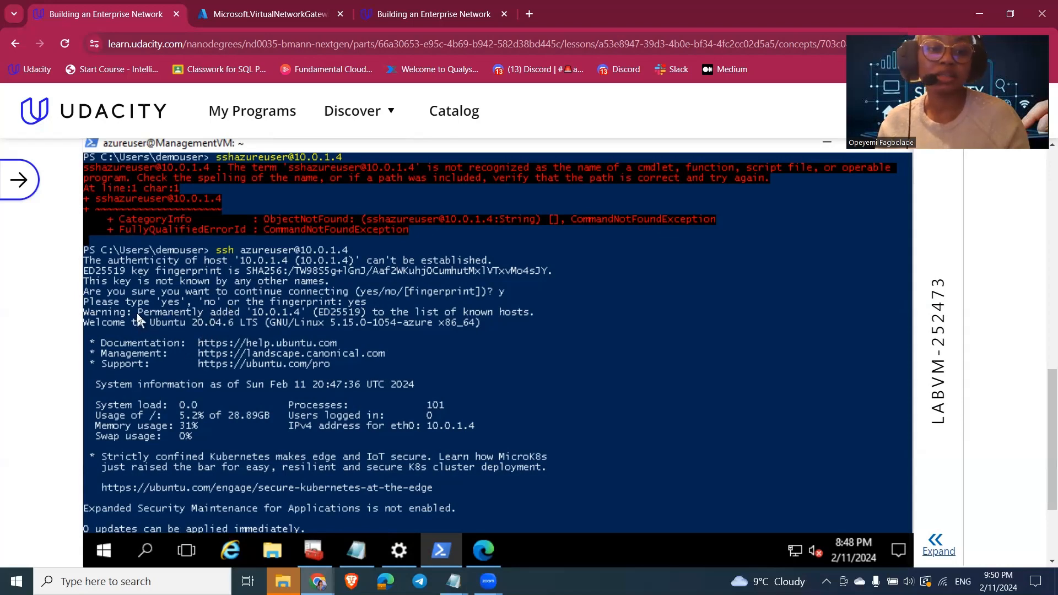
drag(136, 311, 535, 311)
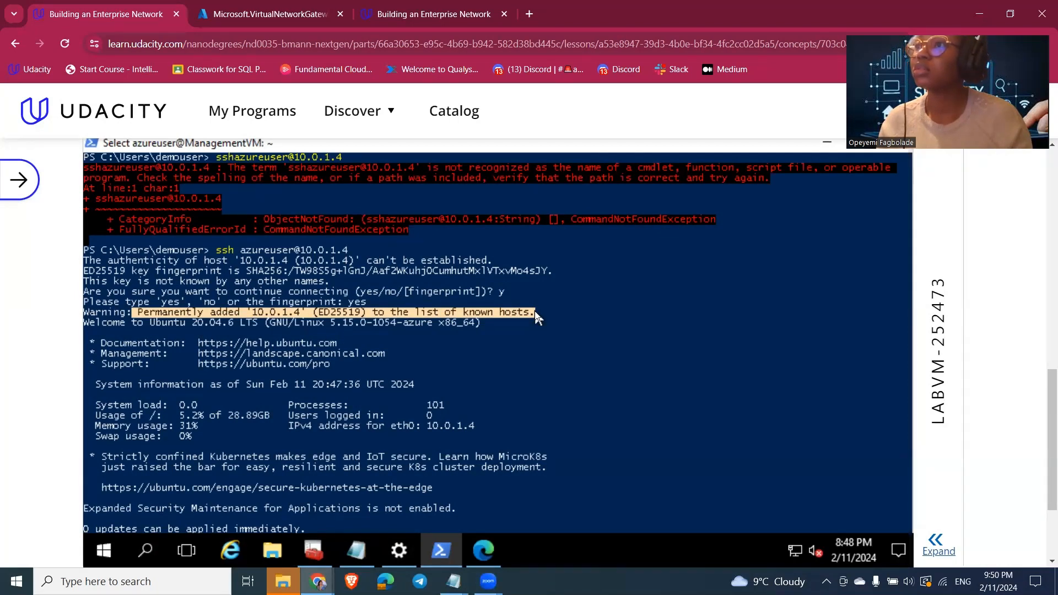
scroll(496, 366, down, 9)
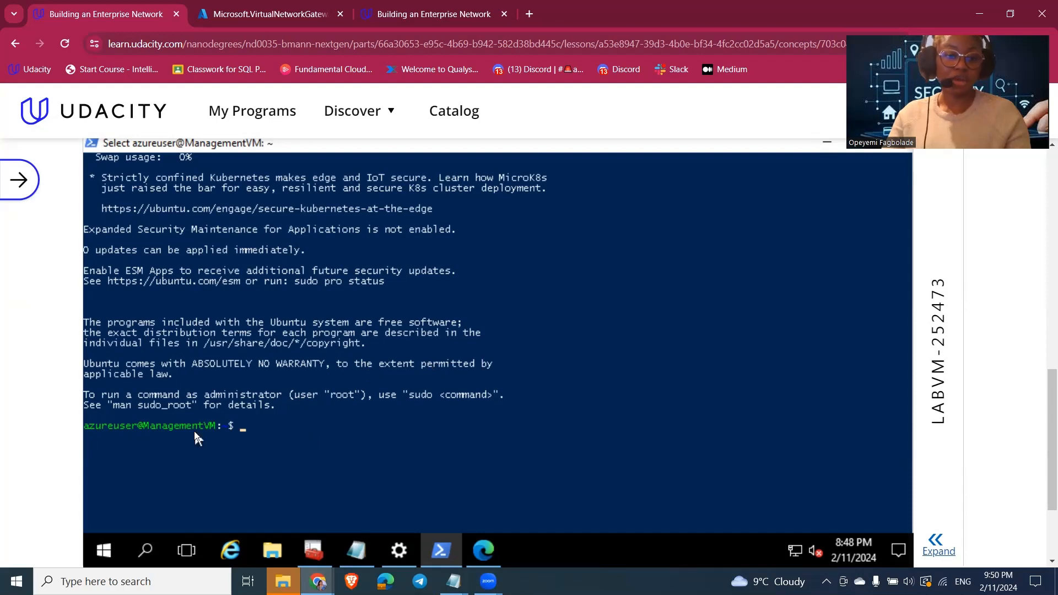
scroll(194, 428, up, 10)
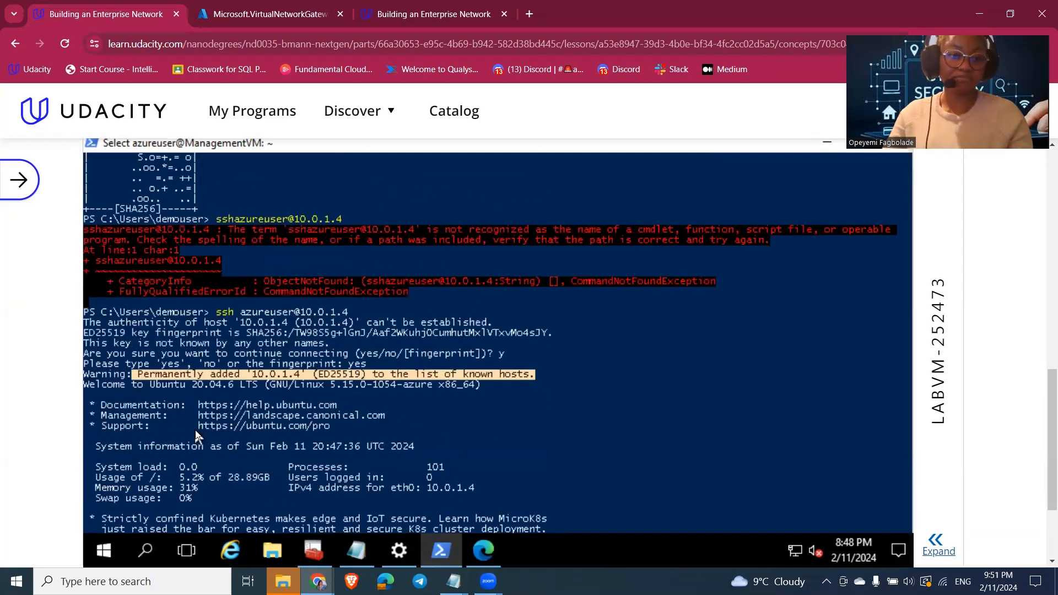
drag(104, 312, 168, 325)
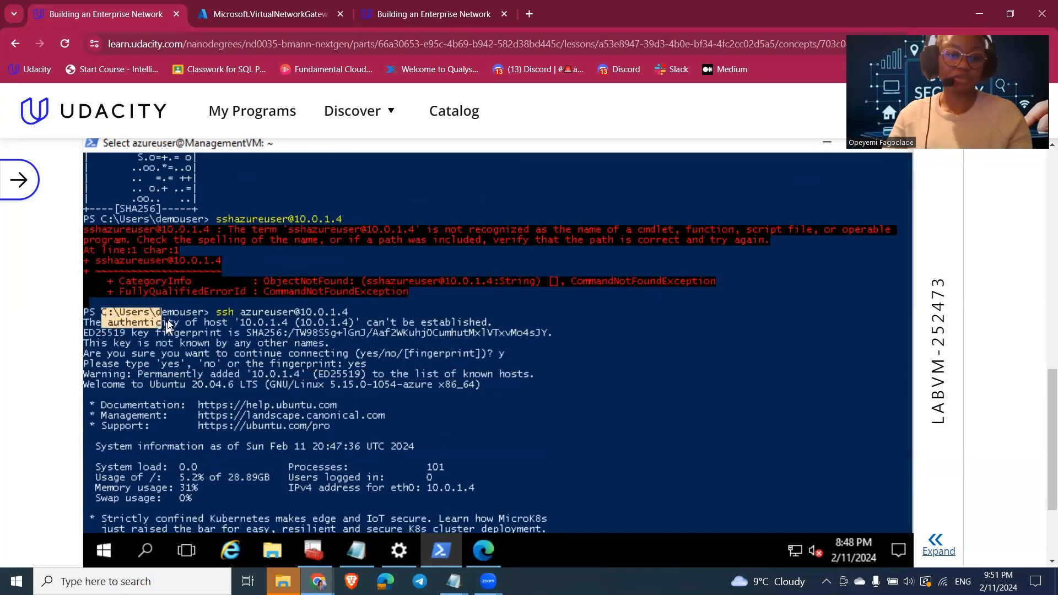
scroll(237, 419, down, 15)
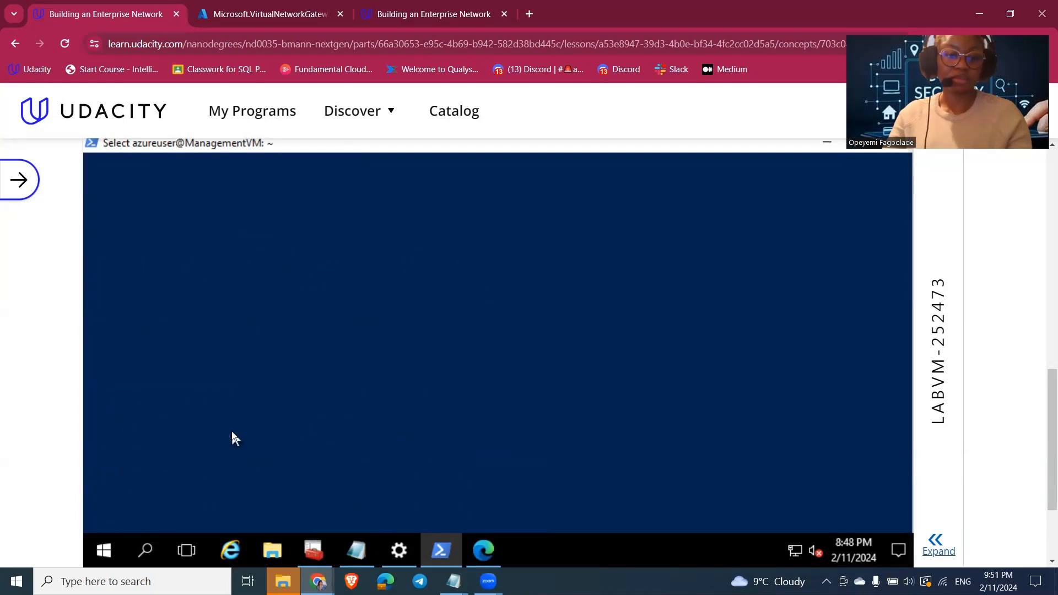
scroll(230, 429, up, 5)
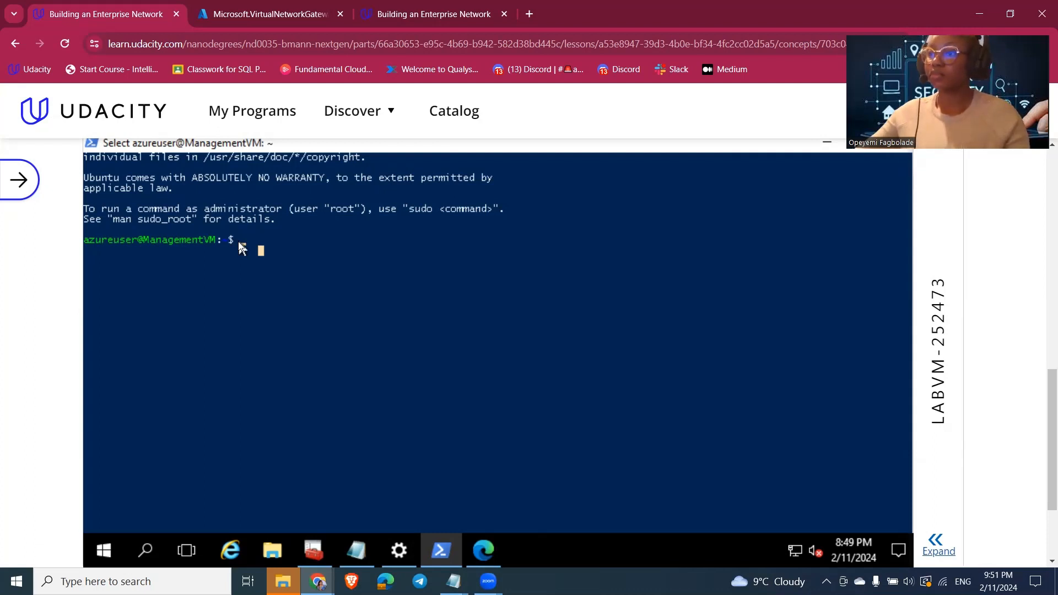
- Check the virtual network's VPN connection in Windows Settings and return to the SSH session in PowerShell
mouse_move(312, 554)
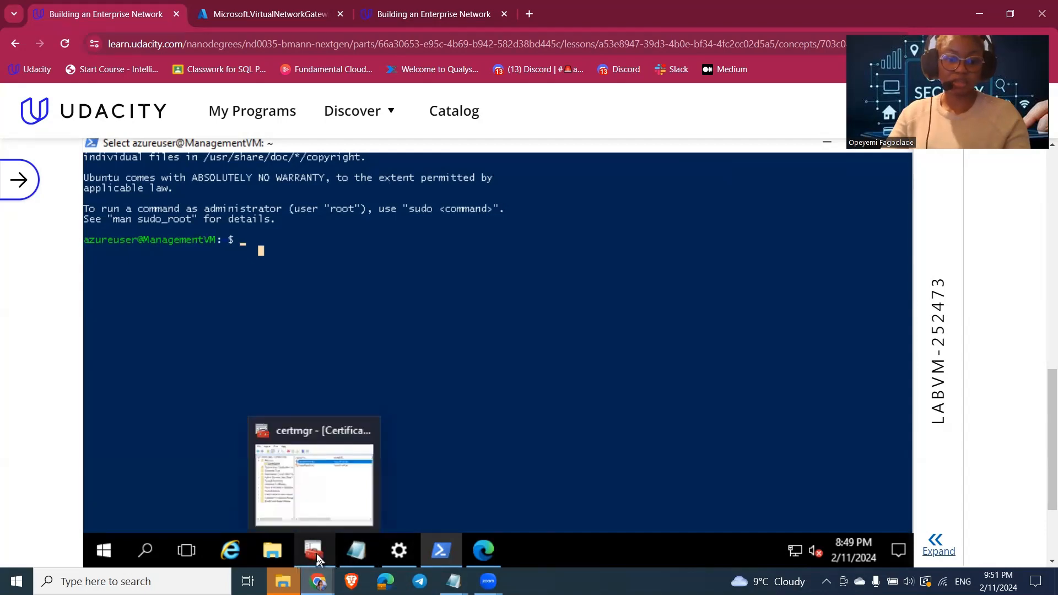
mouse_move(353, 465)
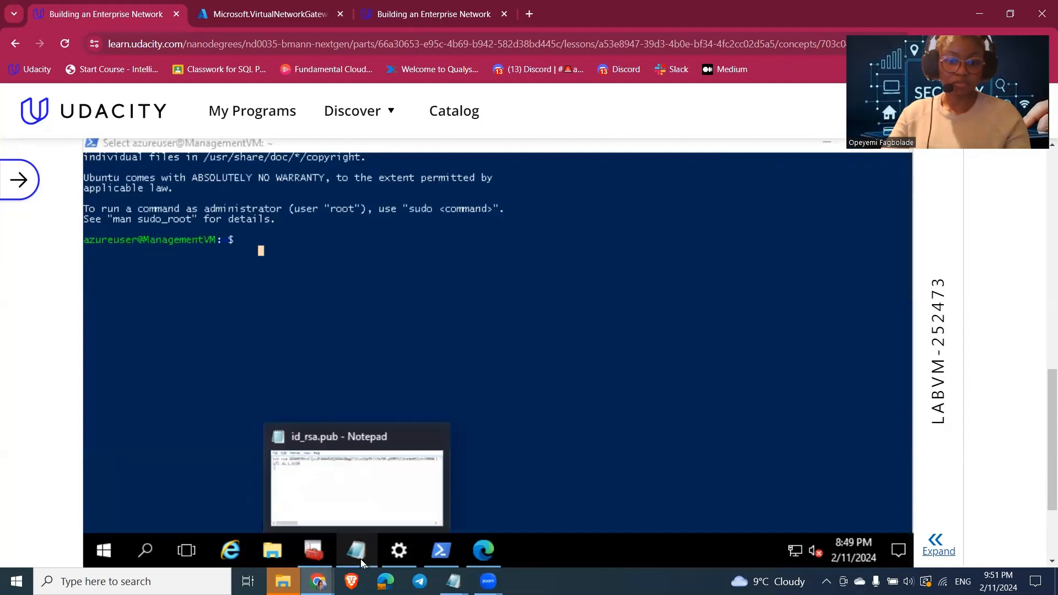
mouse_move(491, 561)
mouse_move(445, 560)
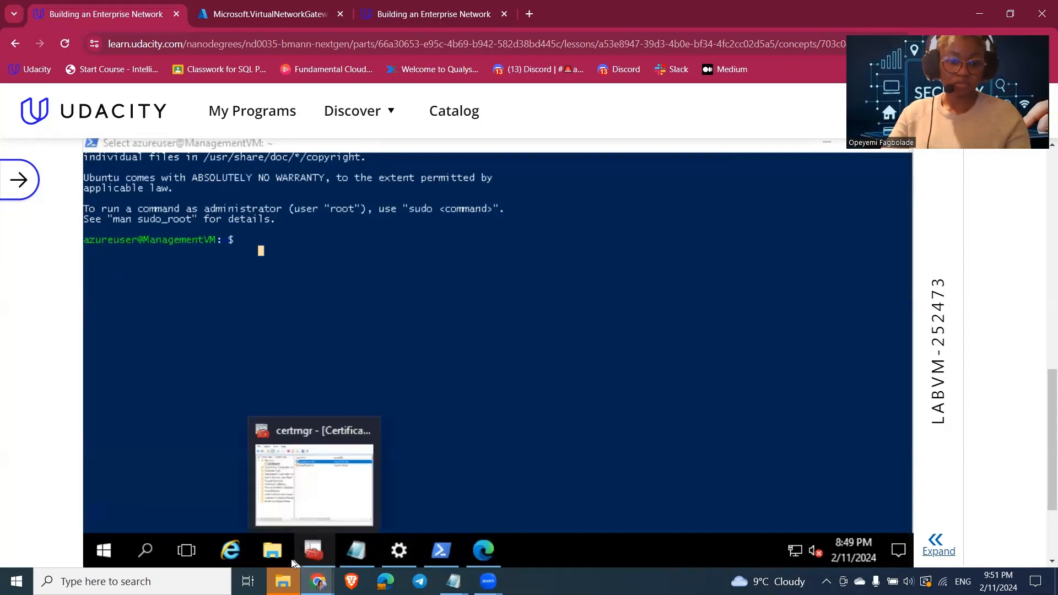
mouse_move(399, 552)
click(425, 469)
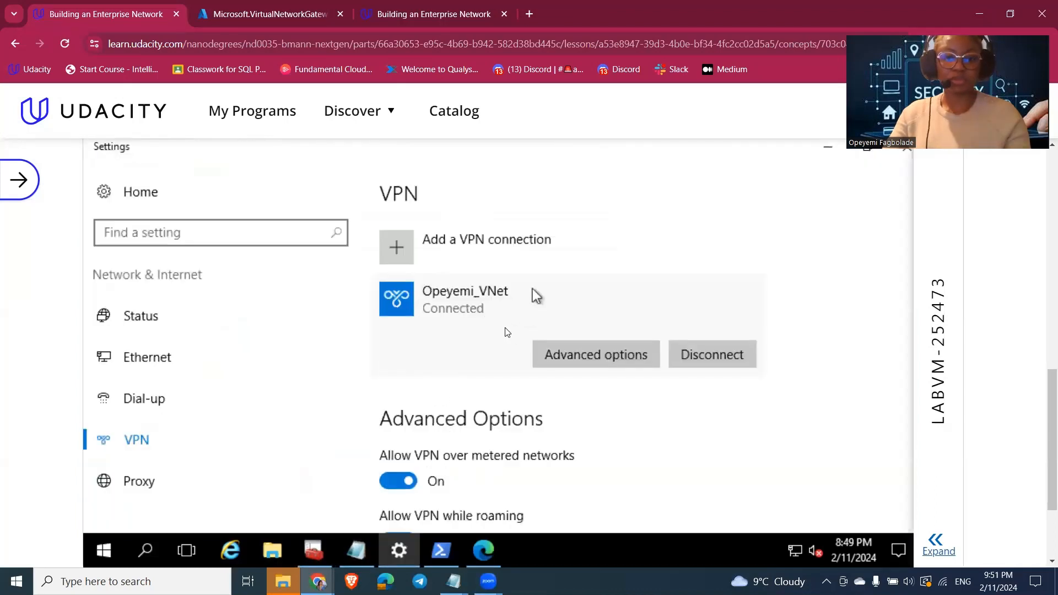
scroll(725, 403, down, 4)
scroll(725, 397, up, 4)
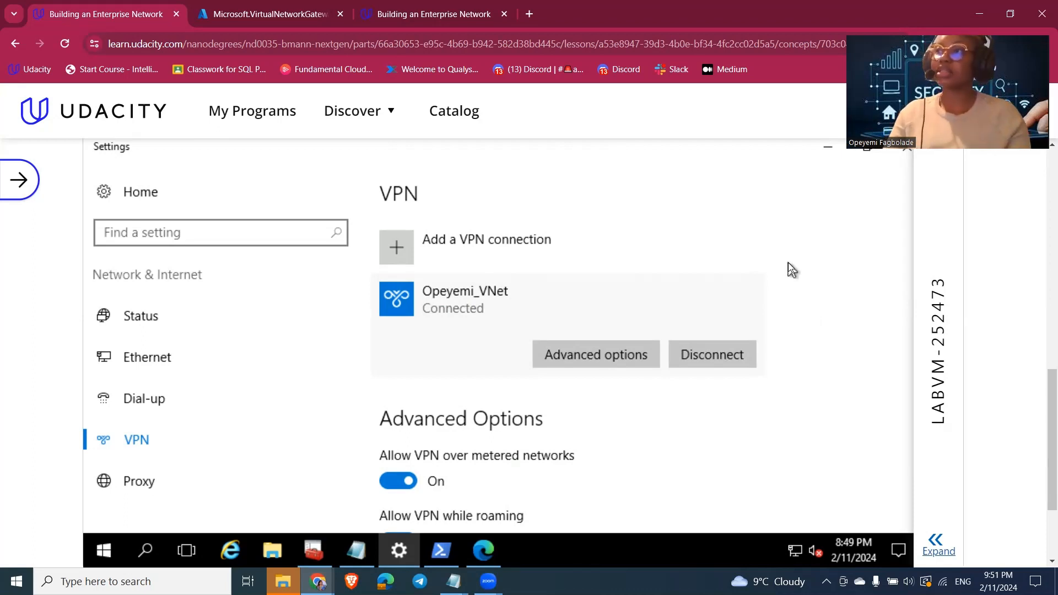
click(445, 549)
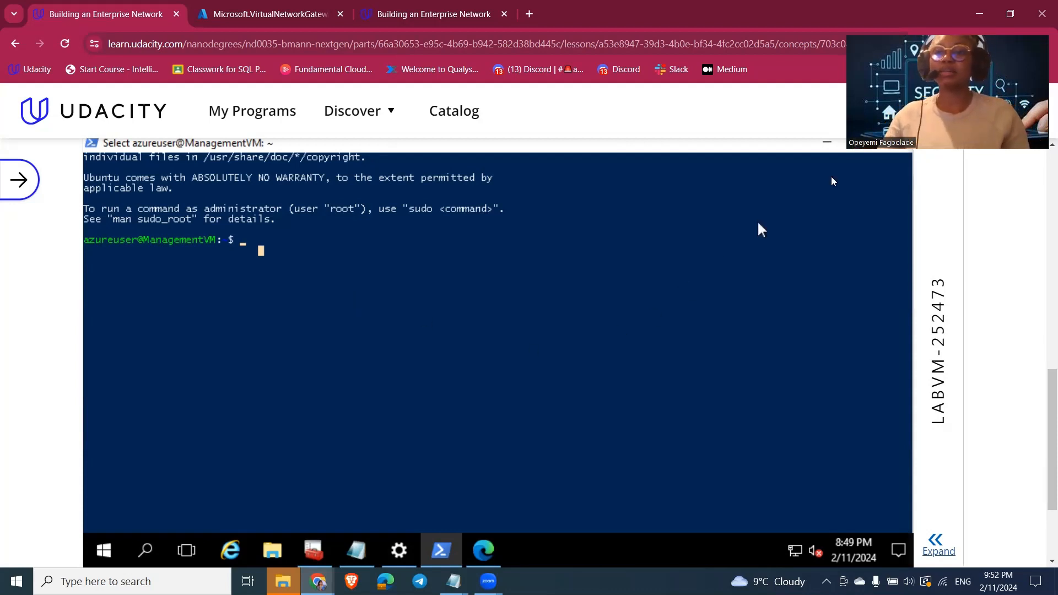
click(877, 155)
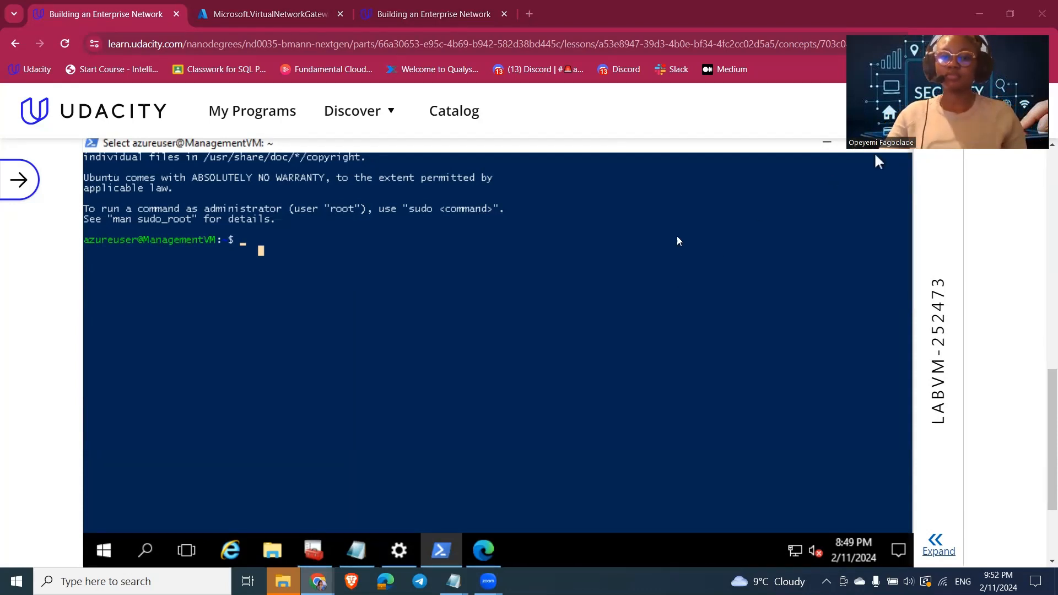